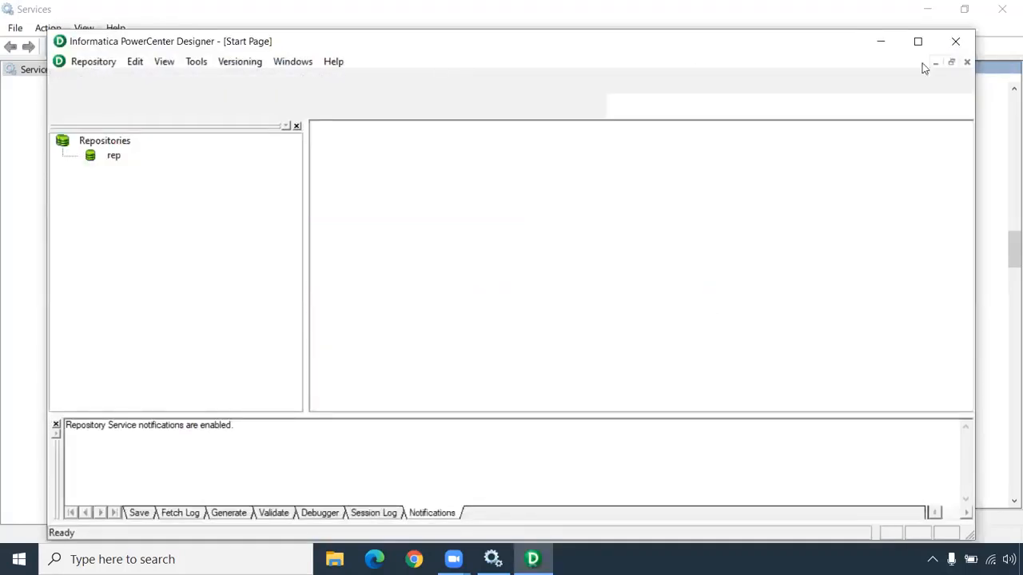
Maximize the PowerCenter Designer window
{"action": "left_click", "coordinate": [917, 41]}
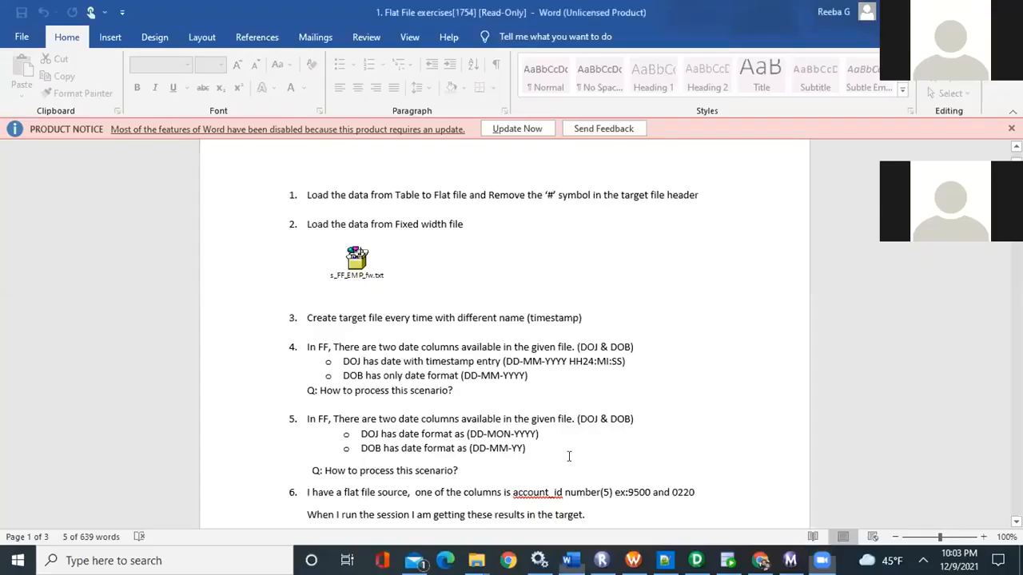
Read exercise 7 in the flat file exercises document, covering the scenario of two pipelines in a single mapping
{"action": "scroll", "coordinate": [567, 454], "scroll_direction": "down", "scroll_amount": 3}
{"action": "scroll", "coordinate": [564, 449], "scroll_direction": "down", "scroll_amount": 10}
{"action": "scroll", "coordinate": [564, 450], "scroll_direction": "up", "scroll_amount": 5}
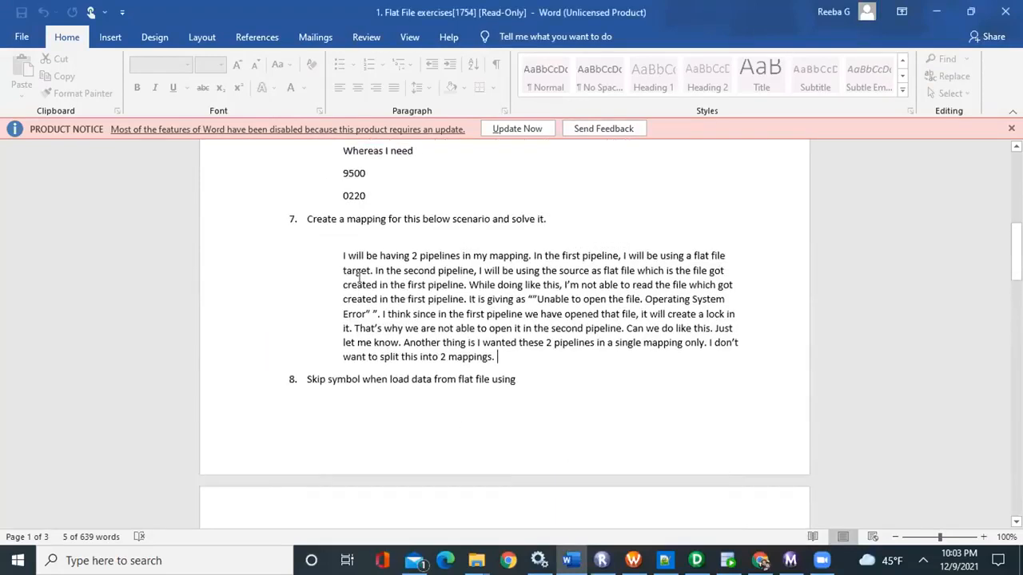
{"action": "left_click", "coordinate": [310, 220]}
{"action": "left_click_drag", "start_coordinate": [360, 219], "coordinate": [518, 232]}
{"action": "left_click", "coordinate": [489, 314]}
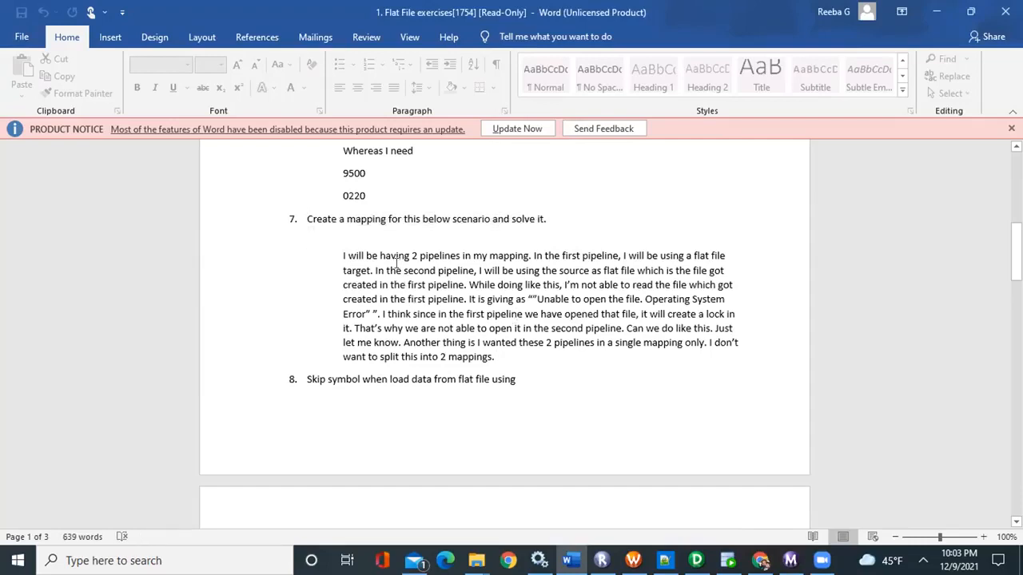
{"action": "left_click_drag", "start_coordinate": [348, 255], "coordinate": [583, 261]}
{"action": "left_click", "coordinate": [593, 272]}
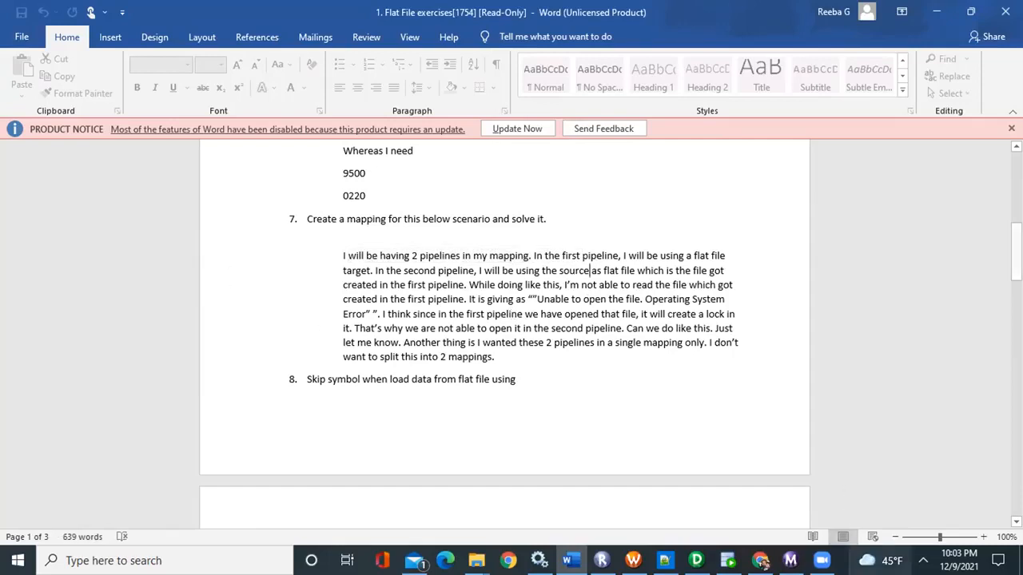
Switch to PowerCenter Designer and review the target load plan of mapping m_ff_ex7
{"action": "mouse_move", "coordinate": [790, 560]}
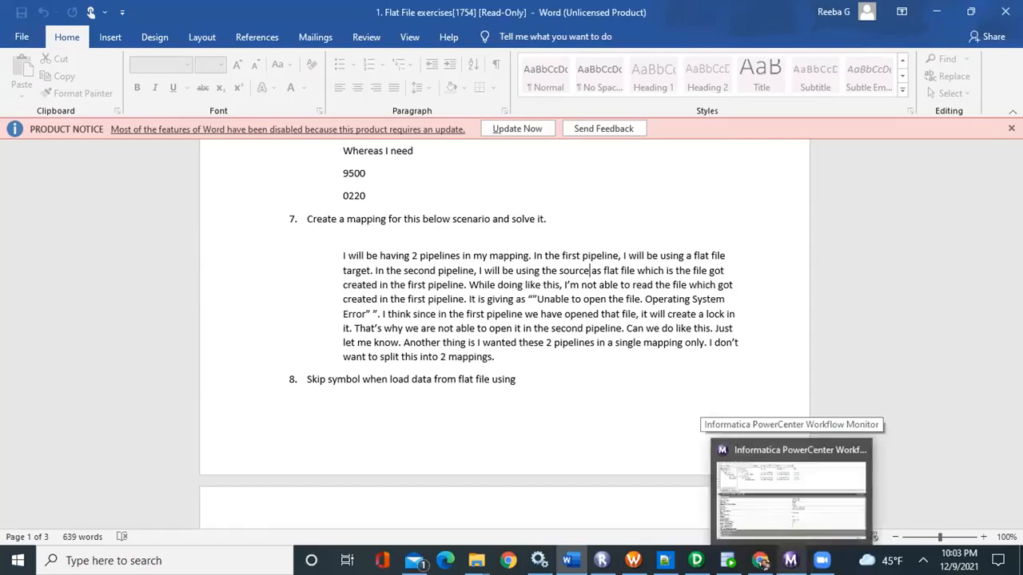
{"action": "left_click", "coordinate": [793, 524]}
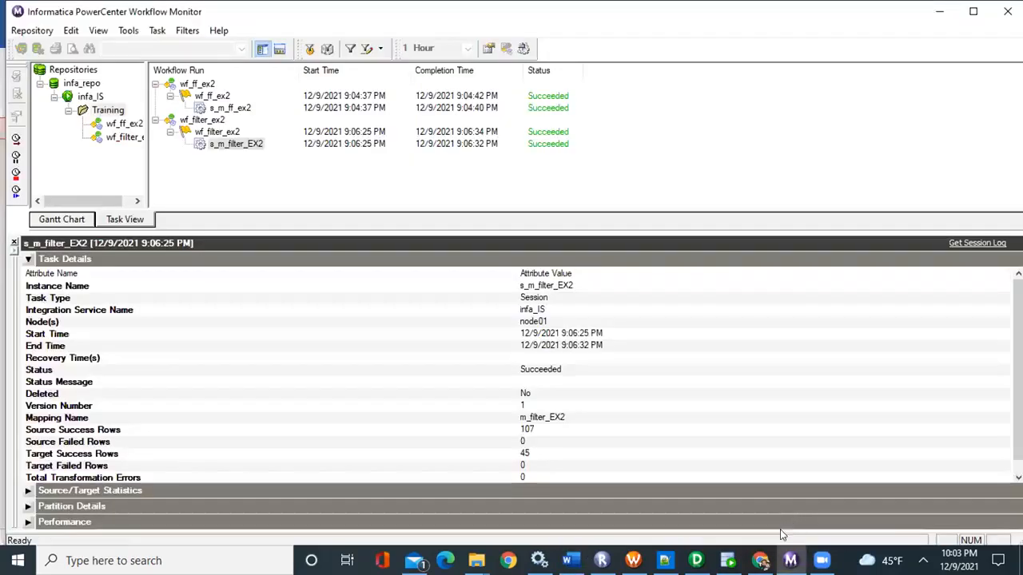
{"action": "mouse_move", "coordinate": [696, 560]}
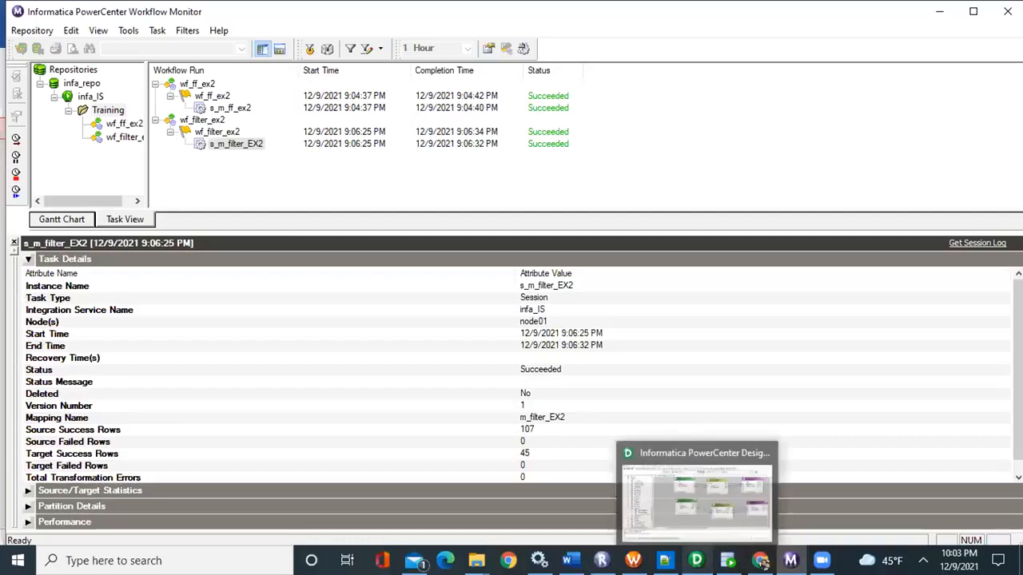
{"action": "left_click", "coordinate": [695, 485]}
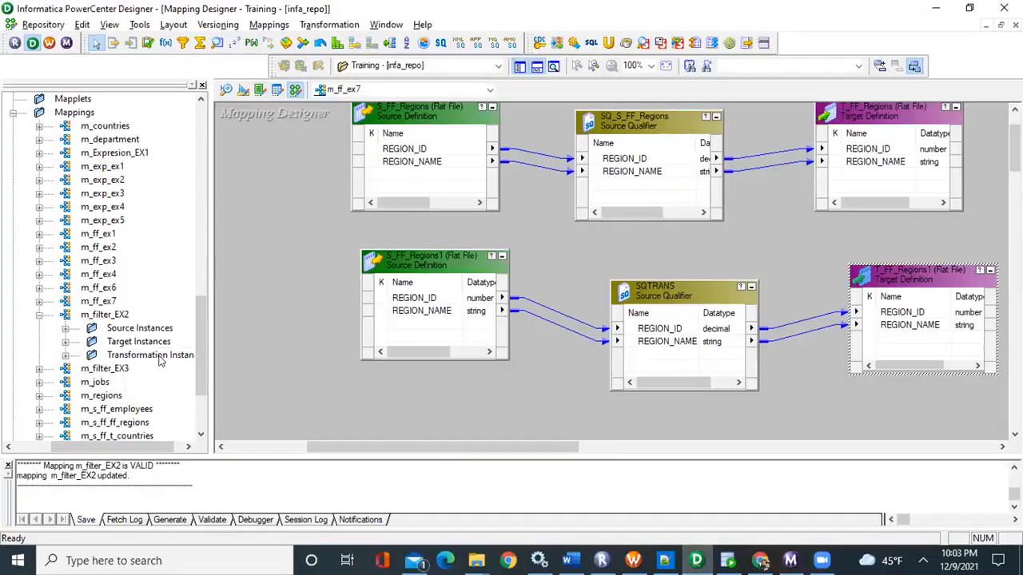
{"action": "scroll", "coordinate": [232, 296], "scroll_direction": "up", "scroll_amount": 2}
{"action": "left_click", "coordinate": [270, 24]}
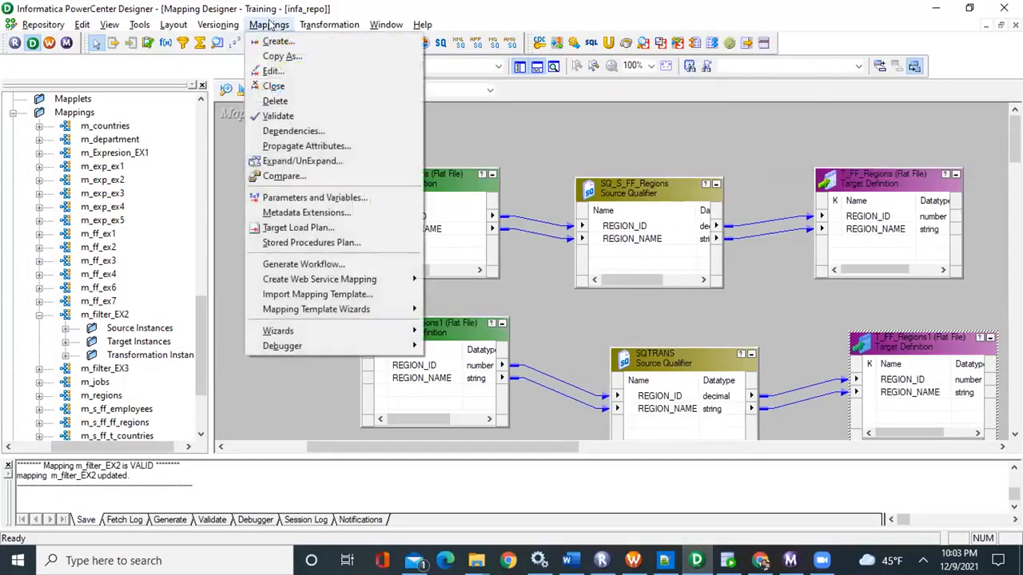
{"action": "left_click", "coordinate": [300, 230]}
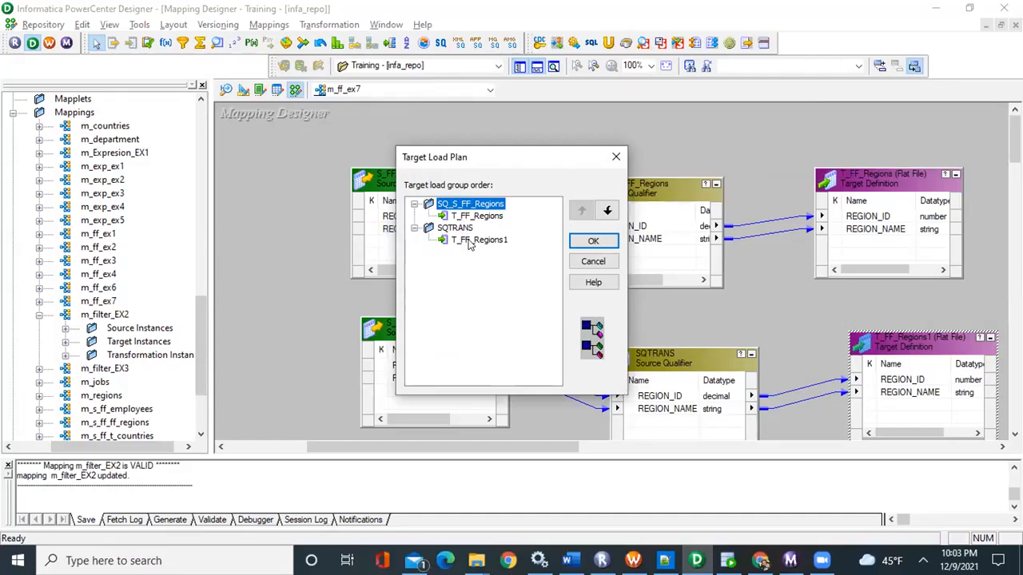
{"action": "left_click", "coordinate": [596, 242]}
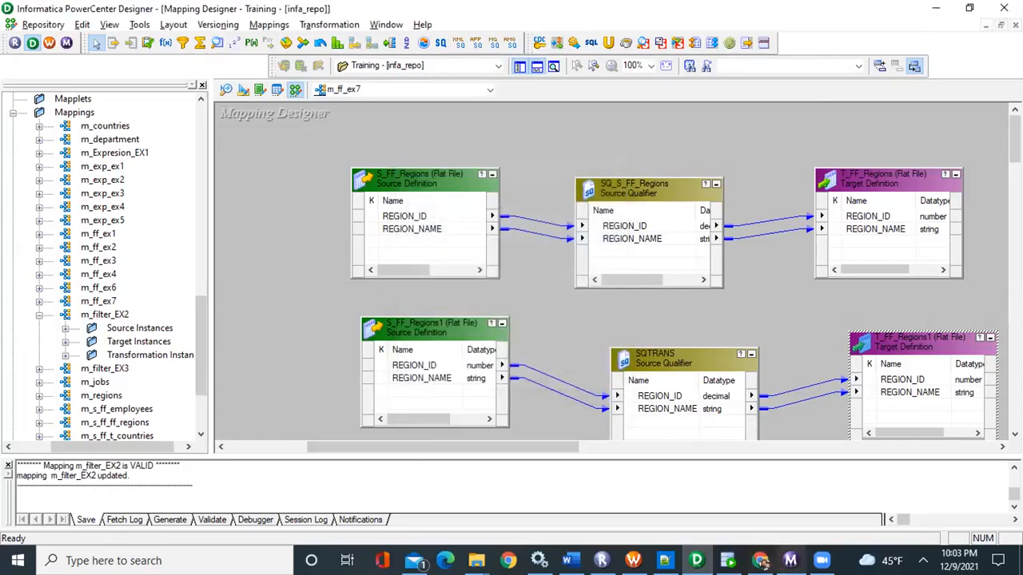
Switch to Workflow Manager, discard the pending session edits, and reopen session s_m_ff_ex7 at its mapping settings
{"action": "mouse_move", "coordinate": [699, 544]}
{"action": "mouse_move", "coordinate": [790, 558]}
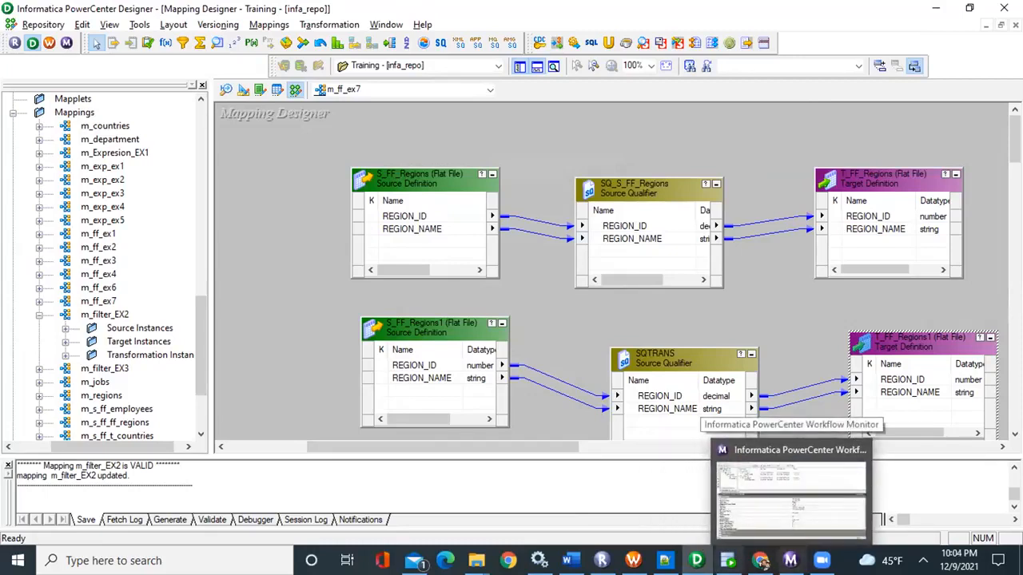
{"action": "left_click", "coordinate": [632, 560]}
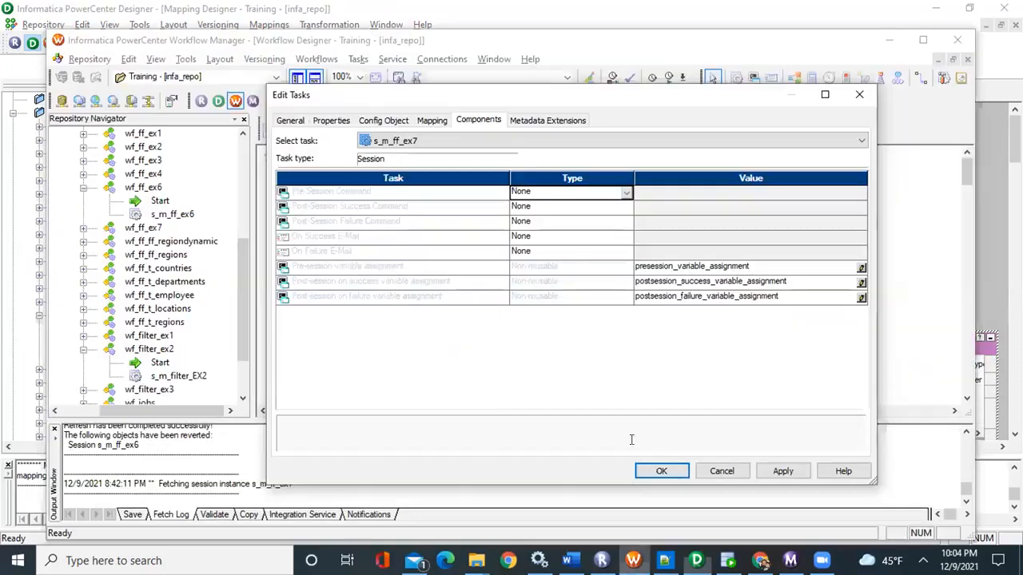
{"action": "left_click", "coordinate": [737, 472]}
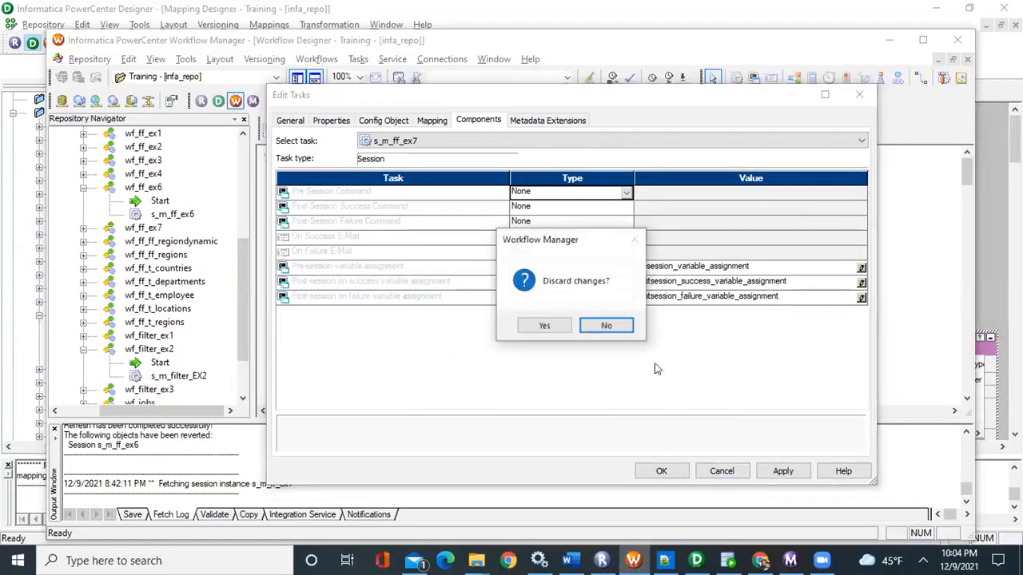
{"action": "left_click", "coordinate": [540, 326]}
{"action": "double_click", "coordinate": [497, 254]}
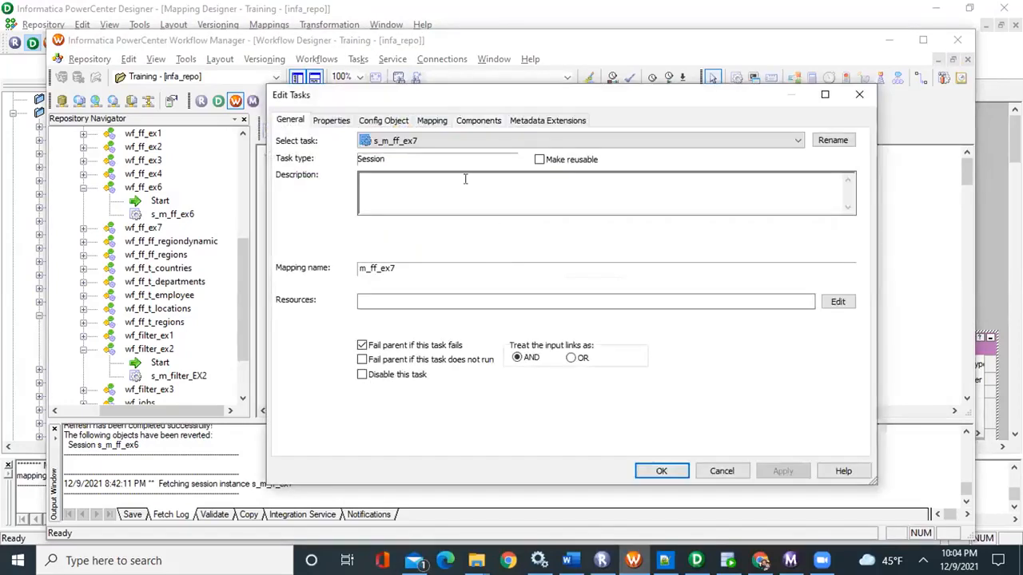
{"action": "left_click", "coordinate": [423, 120]}
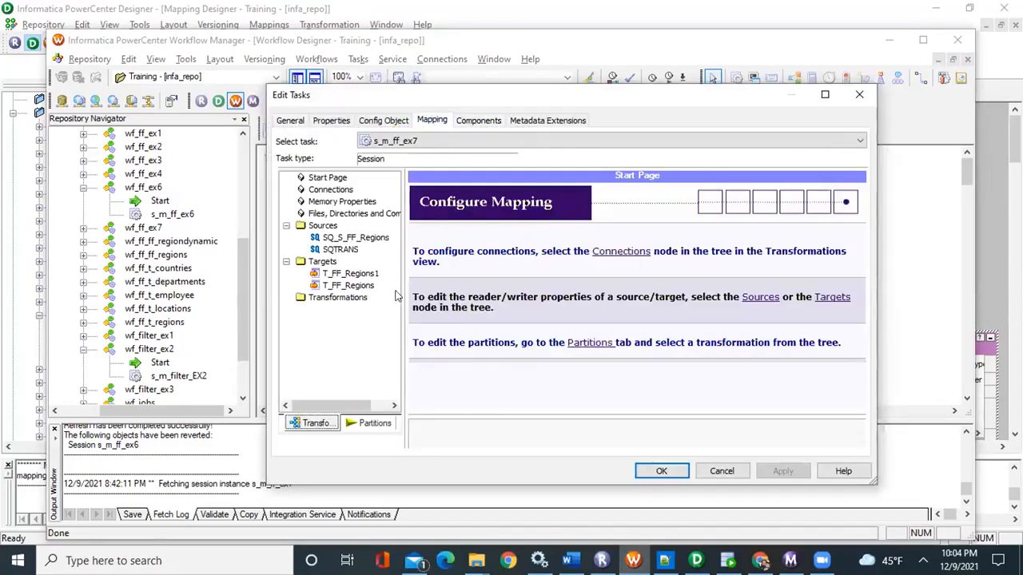
Examine the source file directory and source filename of the SQTRANS source in session s_m_ff_ex7
{"action": "left_click", "coordinate": [352, 274]}
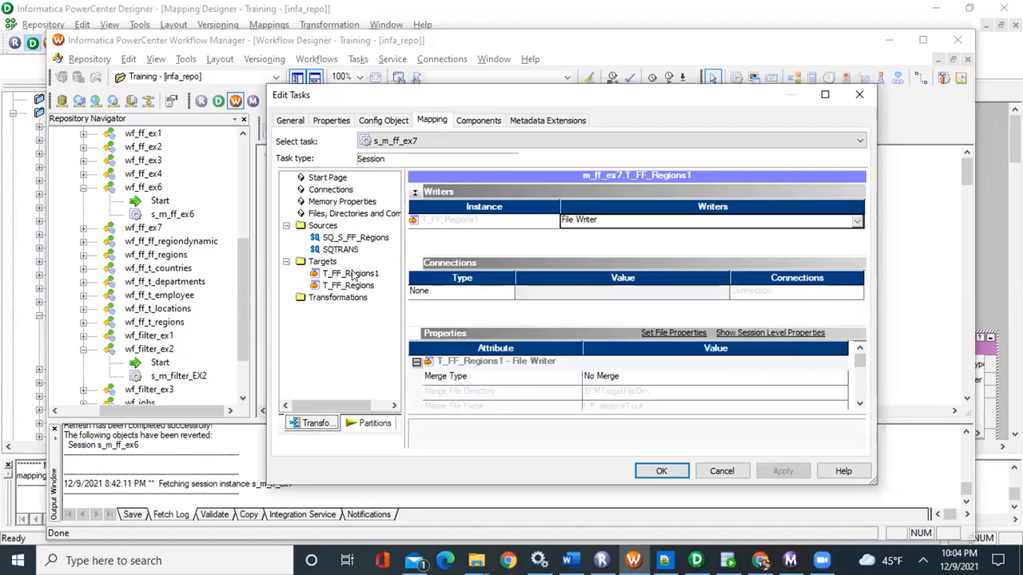
{"action": "left_click", "coordinate": [343, 250]}
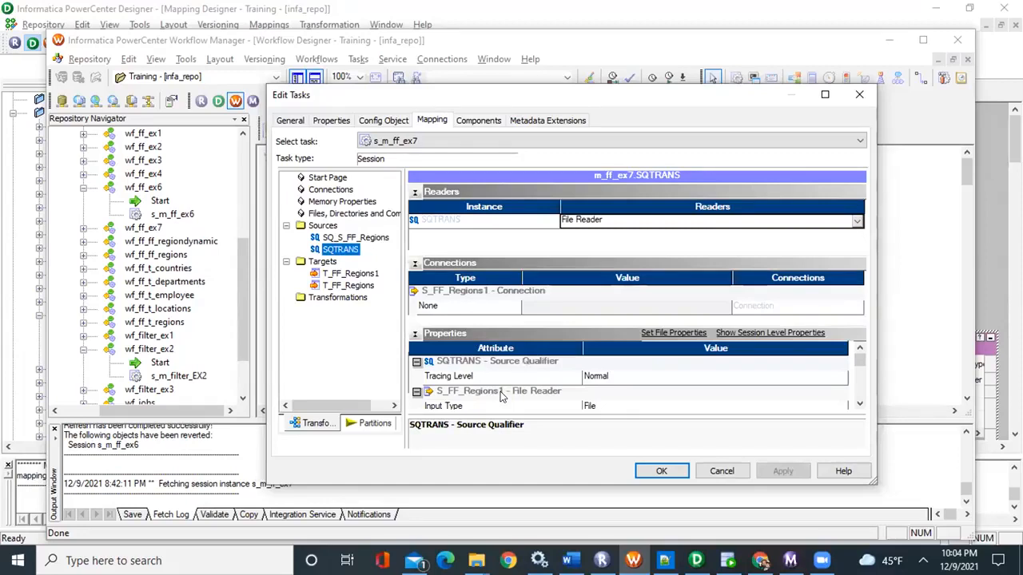
{"action": "scroll", "coordinate": [501, 397], "scroll_direction": "down", "scroll_amount": 1}
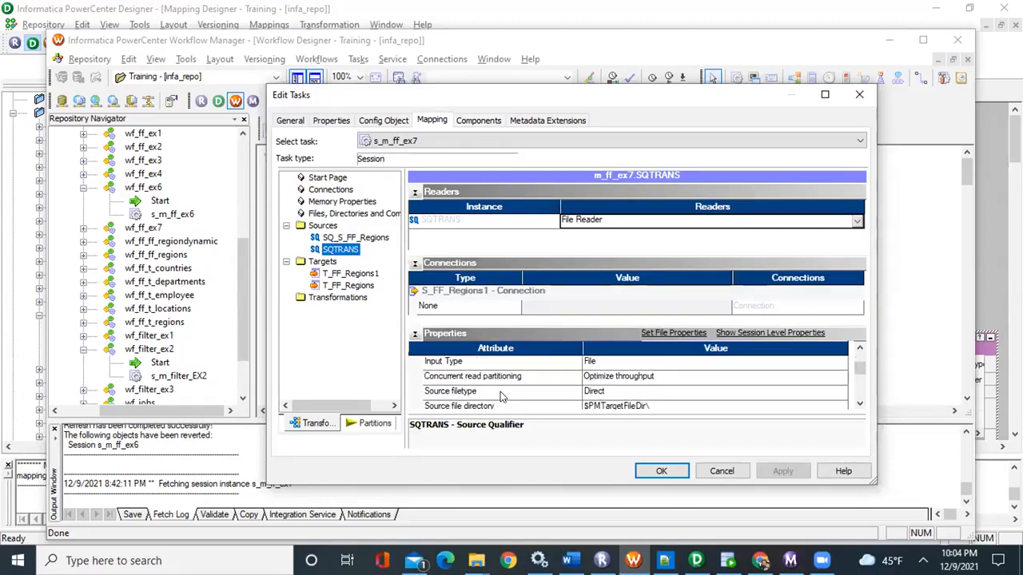
{"action": "left_click", "coordinate": [591, 407]}
{"action": "left_click", "coordinate": [462, 409]}
{"action": "left_click", "coordinate": [859, 404]}
{"action": "left_click", "coordinate": [858, 404]}
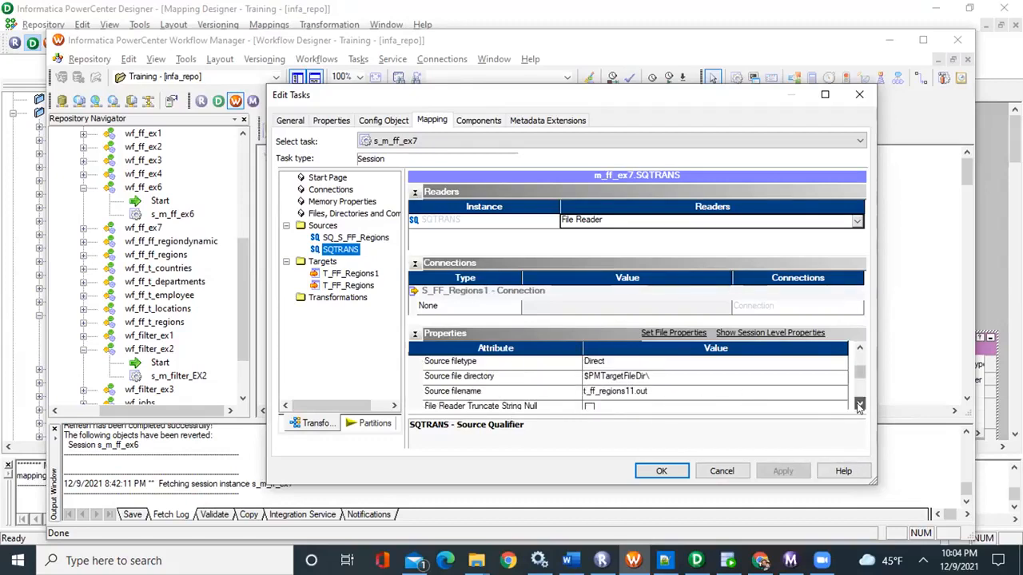
{"action": "left_click", "coordinate": [859, 404]}
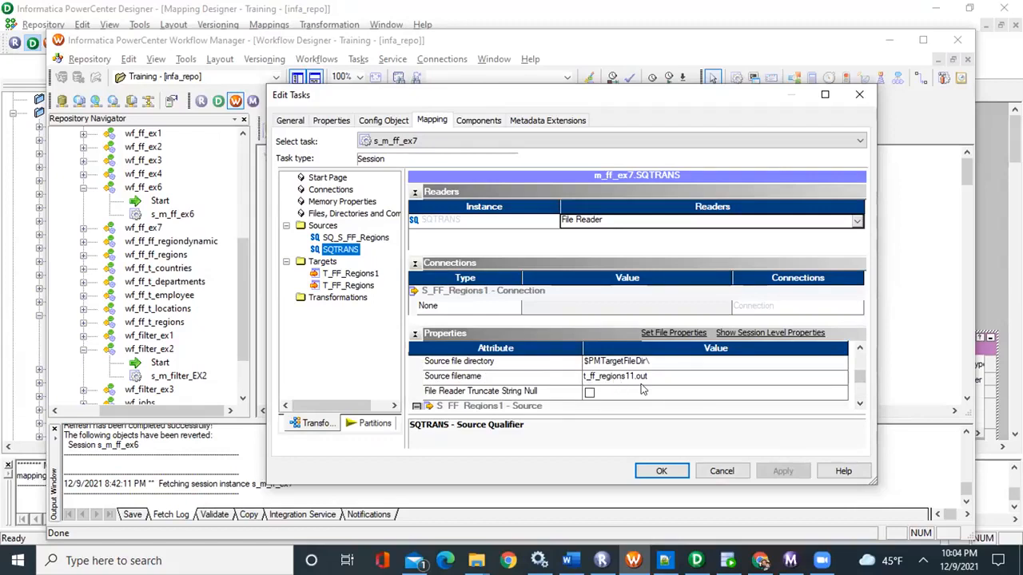
{"action": "scroll", "coordinate": [643, 382], "scroll_direction": "down", "scroll_amount": 3}
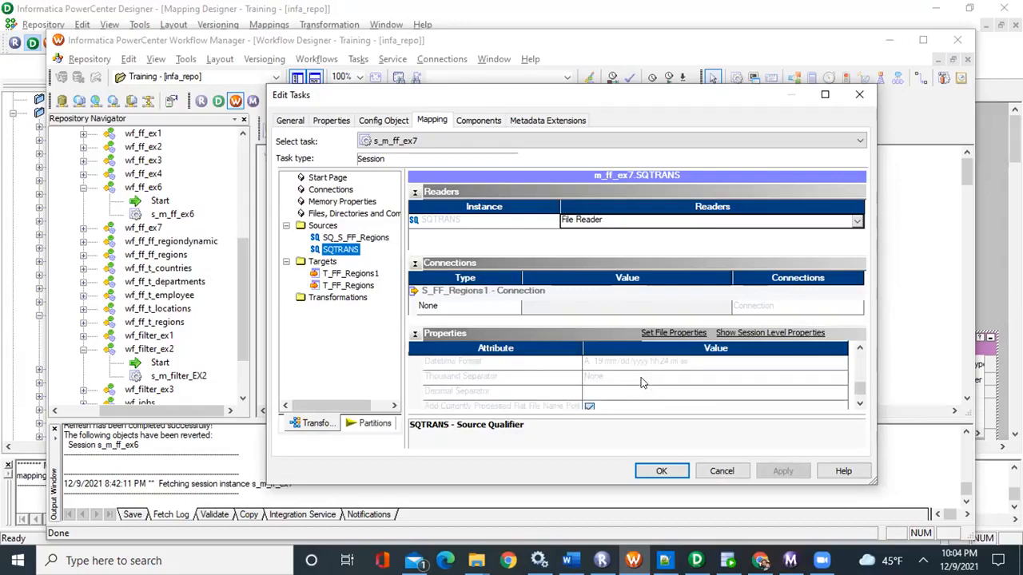
Compare the output file settings of target T_FF_Regions1 with the source file settings of SQTRANS
{"action": "left_click", "coordinate": [339, 274]}
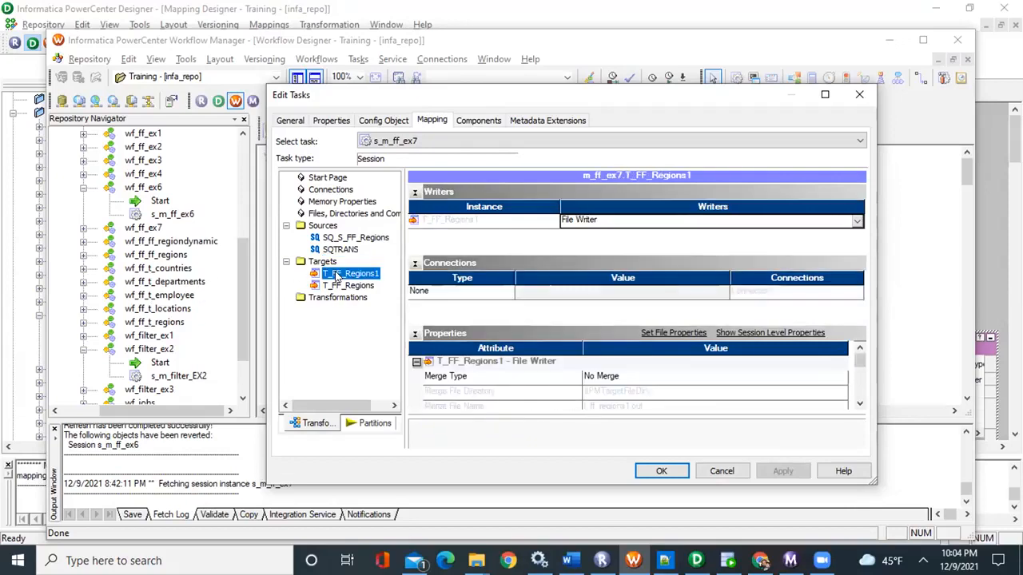
{"action": "scroll", "coordinate": [614, 397], "scroll_direction": "down", "scroll_amount": 4}
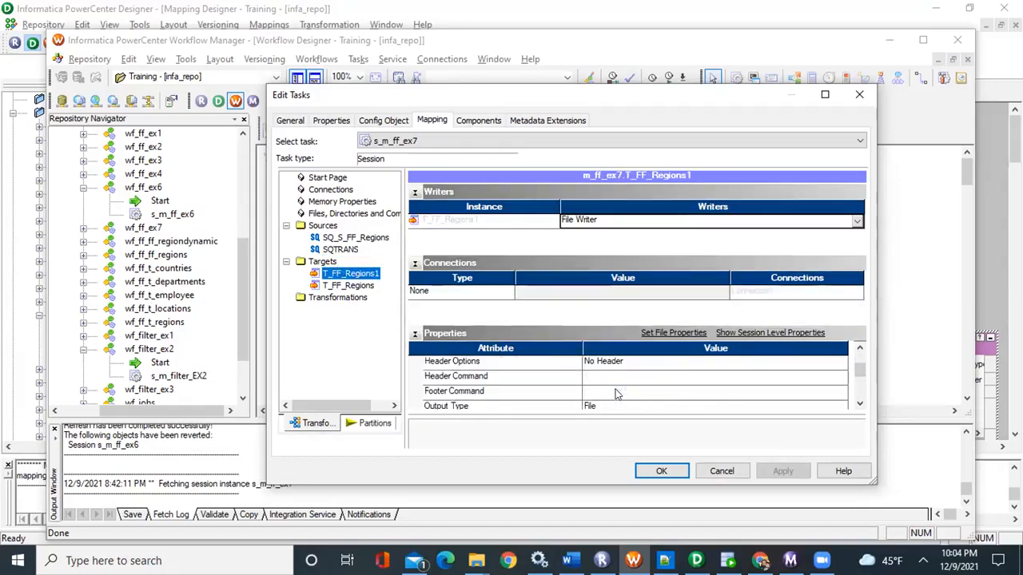
{"action": "scroll", "coordinate": [580, 393], "scroll_direction": "up", "scroll_amount": 1}
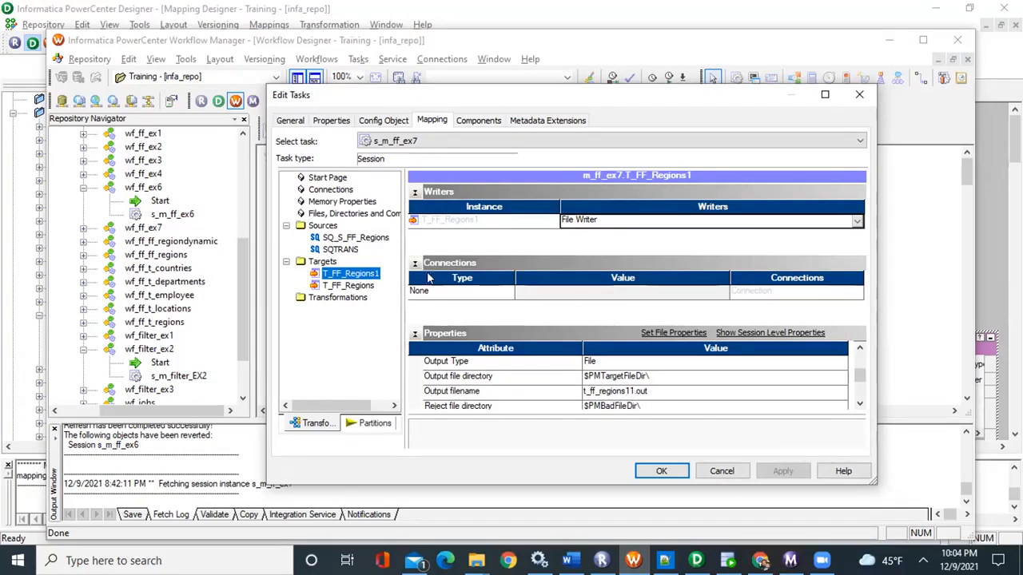
{"action": "left_click", "coordinate": [339, 250]}
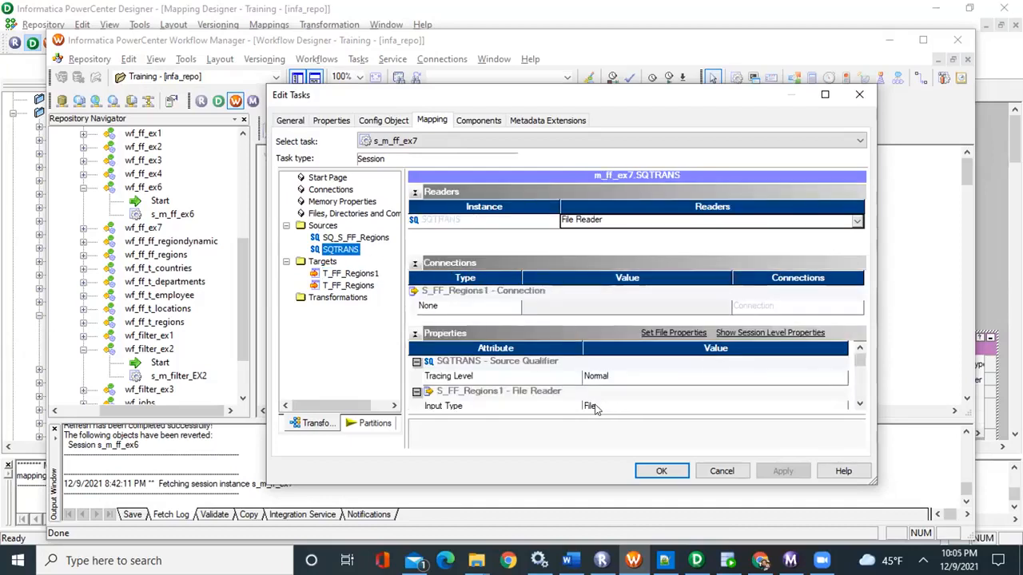
{"action": "scroll", "coordinate": [601, 403], "scroll_direction": "down", "scroll_amount": 1}
{"action": "scroll", "coordinate": [603, 403], "scroll_direction": "down", "scroll_amount": 1}
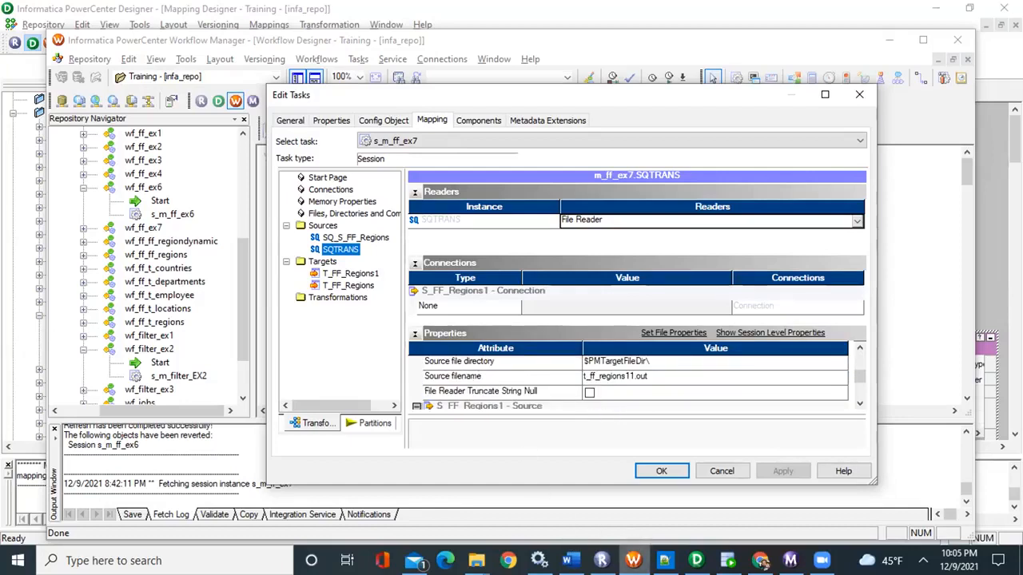
Review the two pipelines in Designer, then return to Workflow Manager and inspect the output filename of target T_FF_Regions
{"action": "left_click", "coordinate": [695, 560]}
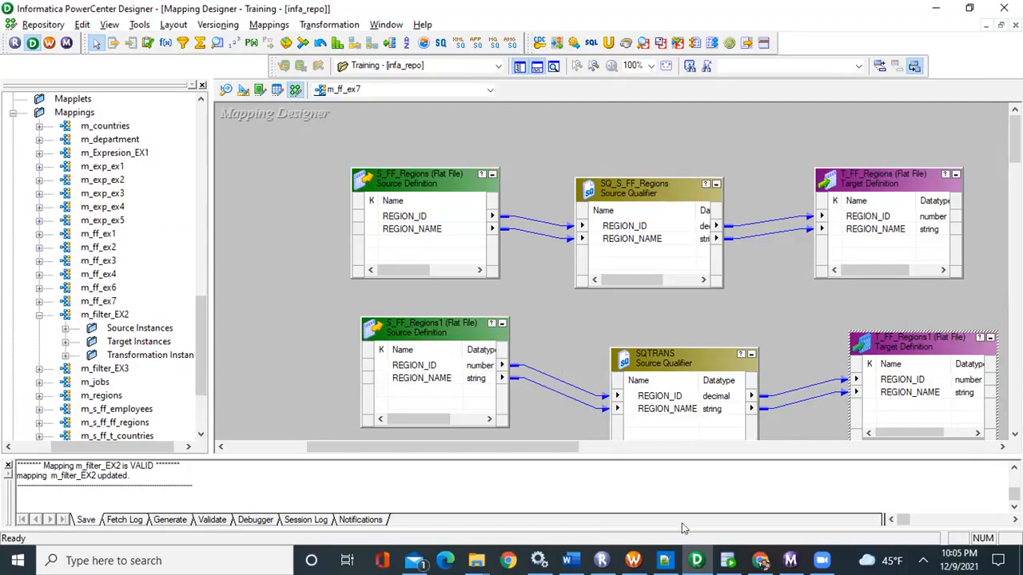
{"action": "left_click", "coordinate": [633, 560]}
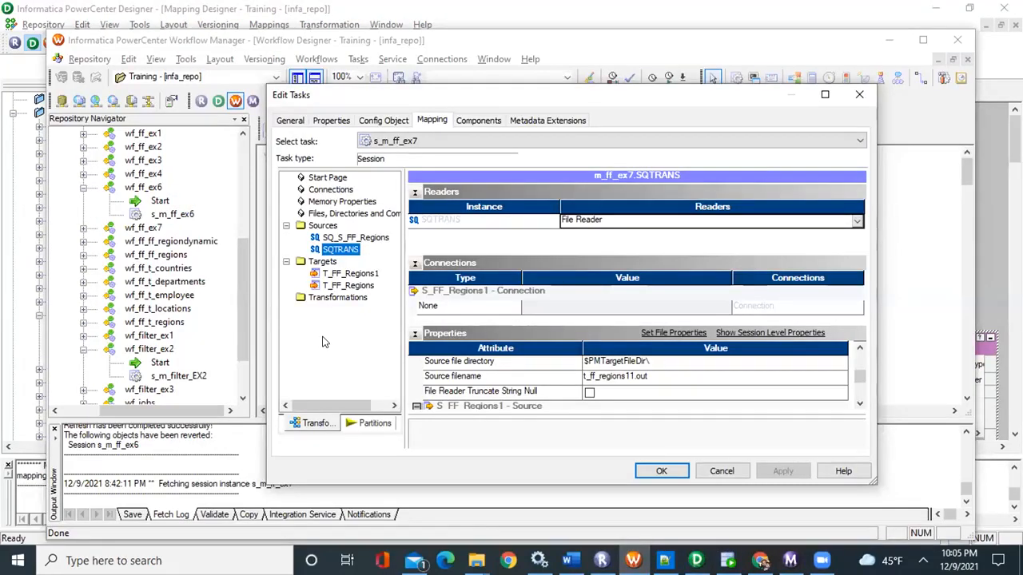
{"action": "left_click", "coordinate": [346, 277]}
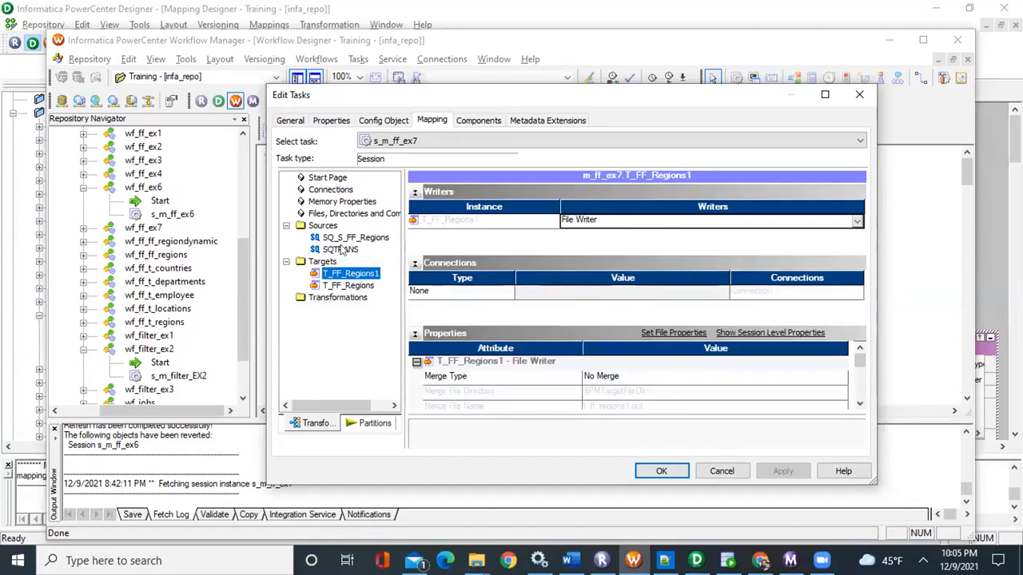
{"action": "left_click", "coordinate": [346, 286]}
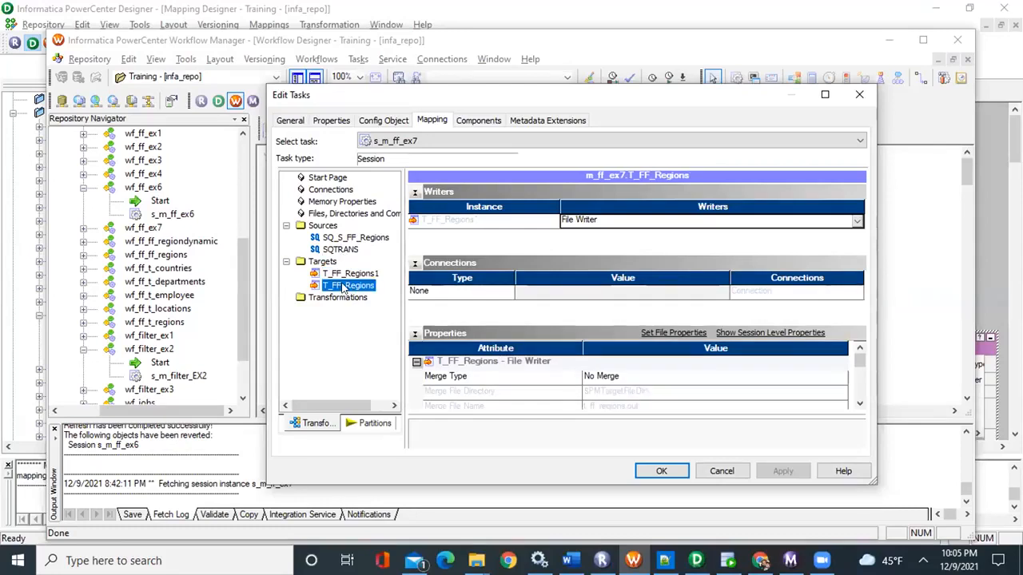
{"action": "scroll", "coordinate": [605, 393], "scroll_direction": "down", "scroll_amount": 2}
{"action": "scroll", "coordinate": [605, 393], "scroll_direction": "down", "scroll_amount": 2}
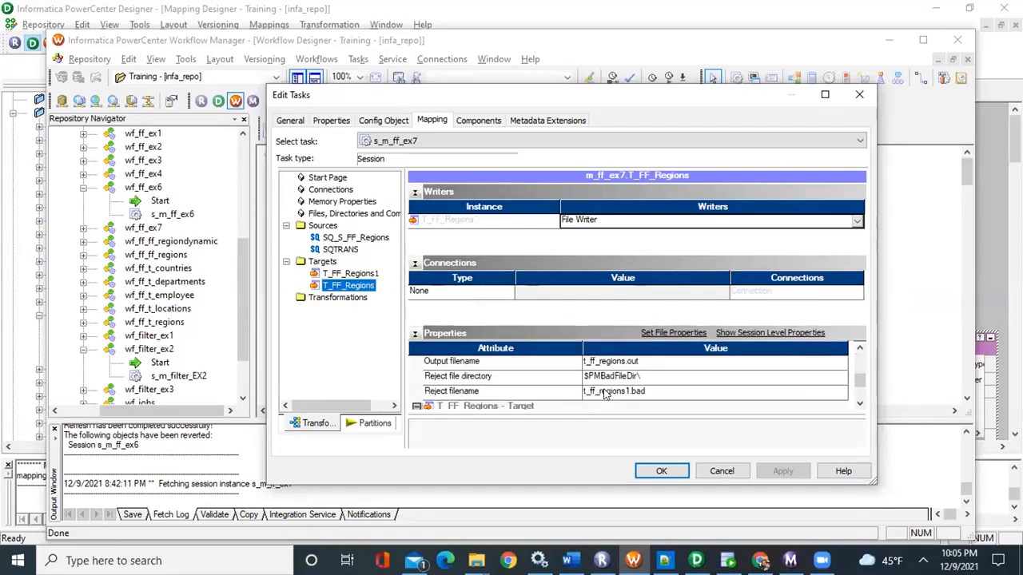
{"action": "scroll", "coordinate": [605, 393], "scroll_direction": "up", "scroll_amount": 1}
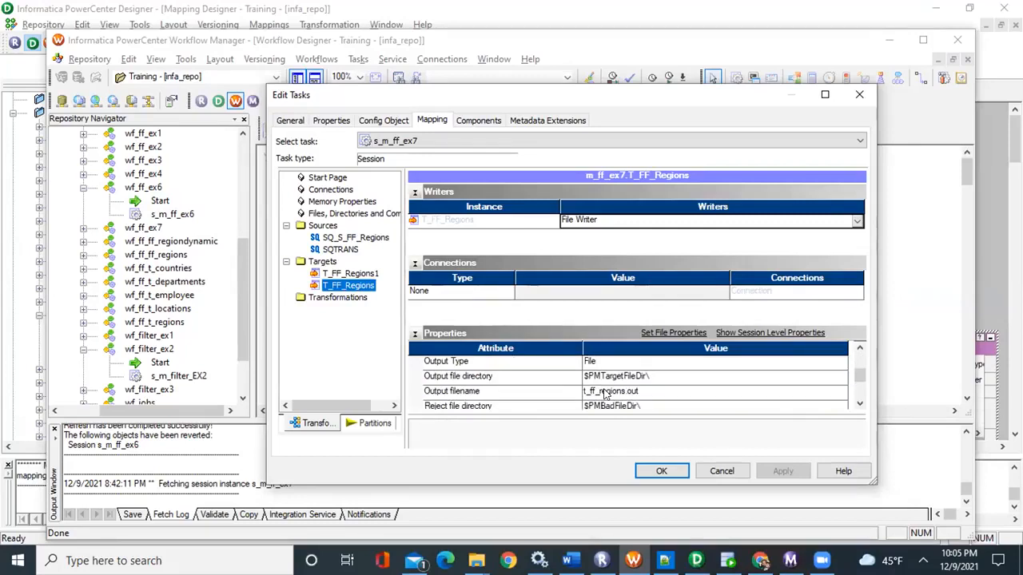
{"action": "left_click", "coordinate": [605, 392]}
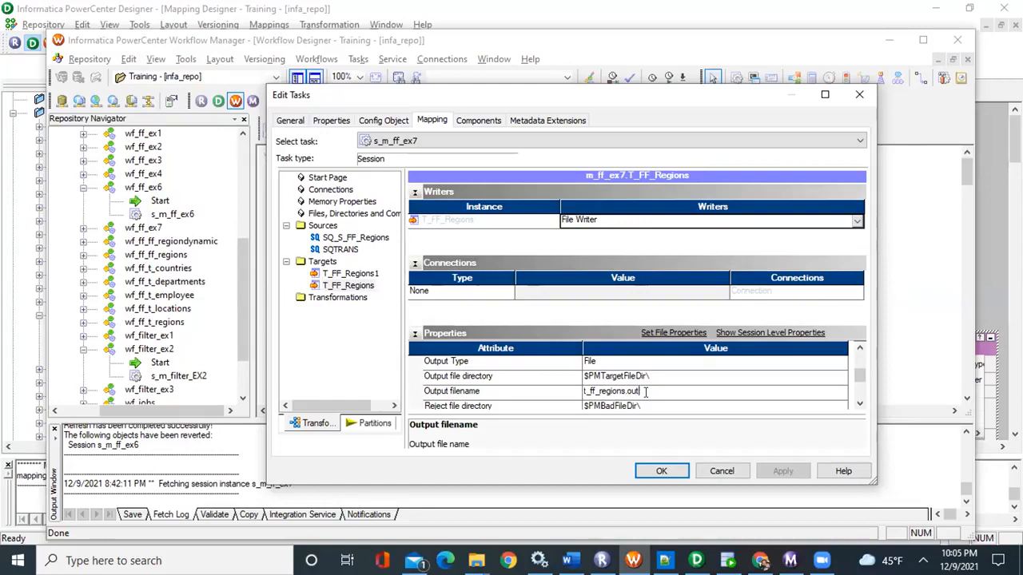
{"action": "left_click_drag", "start_coordinate": [646, 391], "coordinate": [564, 391]}
{"action": "left_click", "coordinate": [564, 392]}
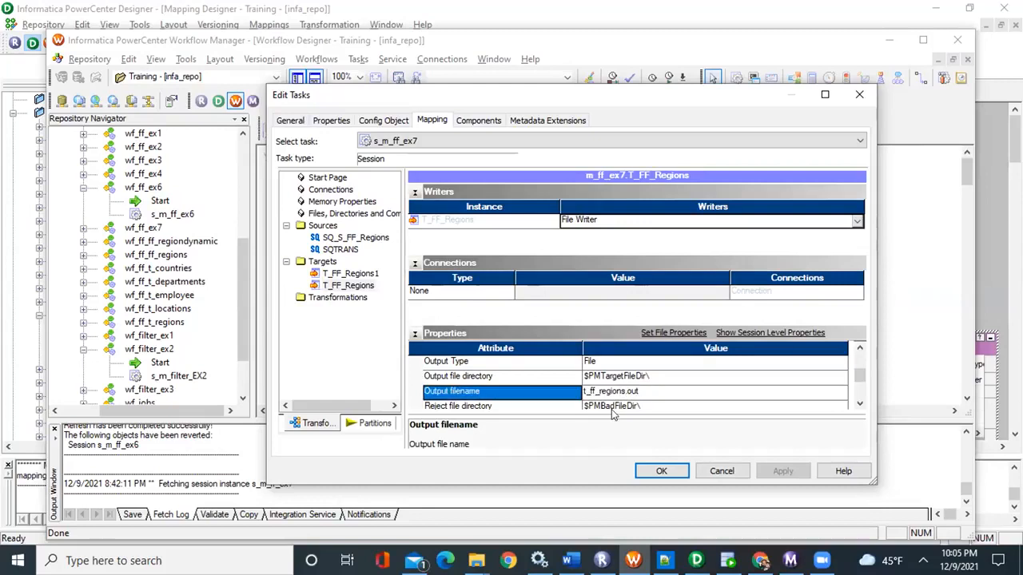
Set the source filename of the SQTRANS source in session s_m_ff_ex7 to t_ff_regions1.out
{"action": "left_click", "coordinate": [349, 249]}
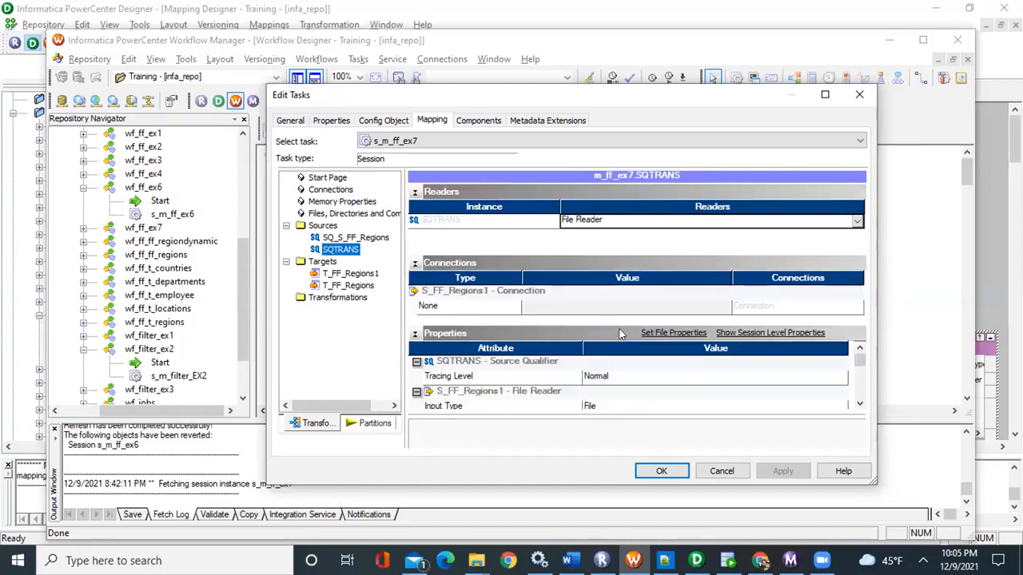
{"action": "scroll", "coordinate": [593, 396], "scroll_direction": "down", "scroll_amount": 1}
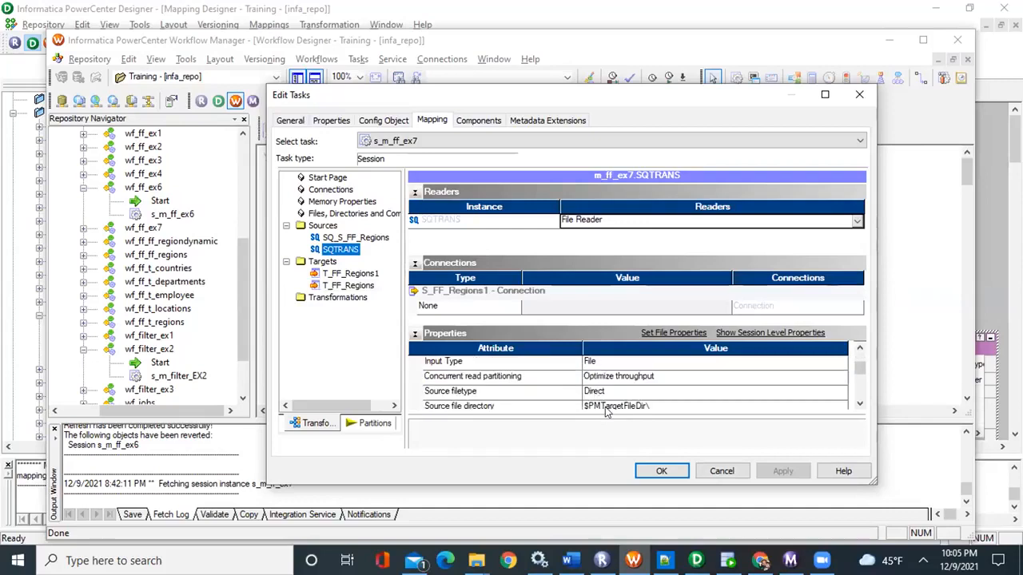
{"action": "scroll", "coordinate": [615, 396], "scroll_direction": "down", "scroll_amount": 1}
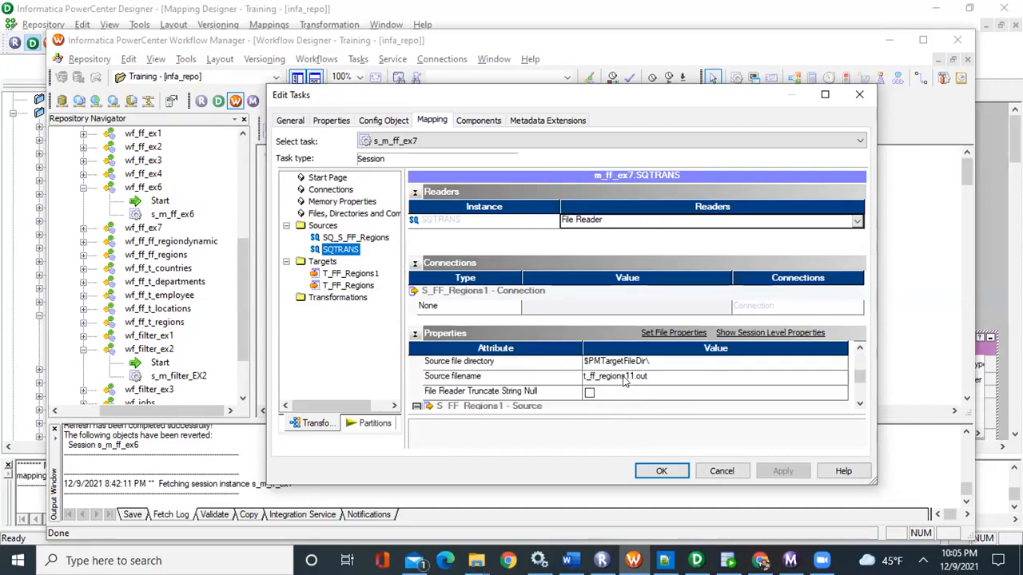
{"action": "left_click", "coordinate": [624, 377]}
{"action": "left_click_drag", "start_coordinate": [648, 376], "coordinate": [565, 367]}
{"action": "left_click", "coordinate": [564, 367]}
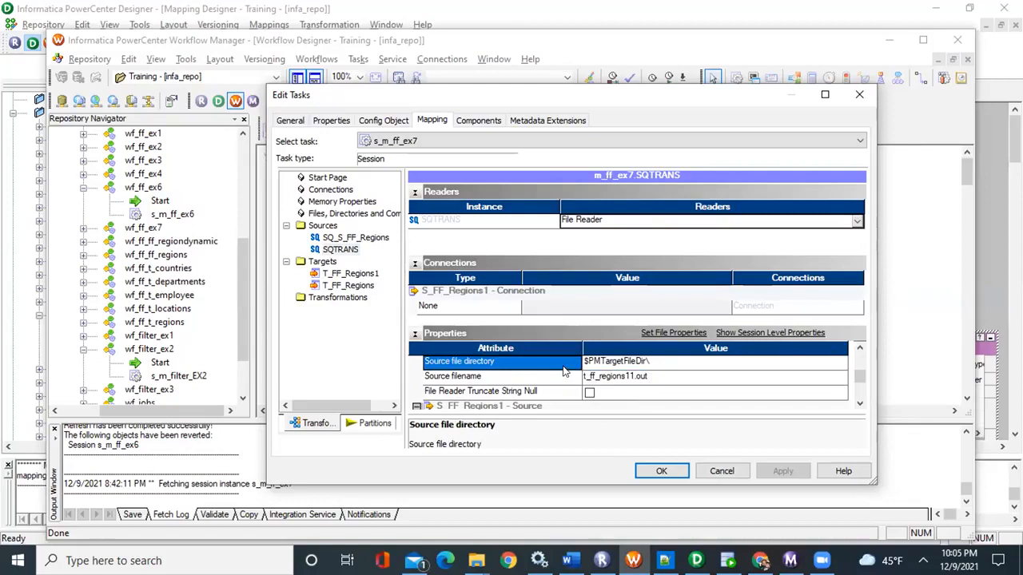
{"action": "left_click", "coordinate": [645, 379]}
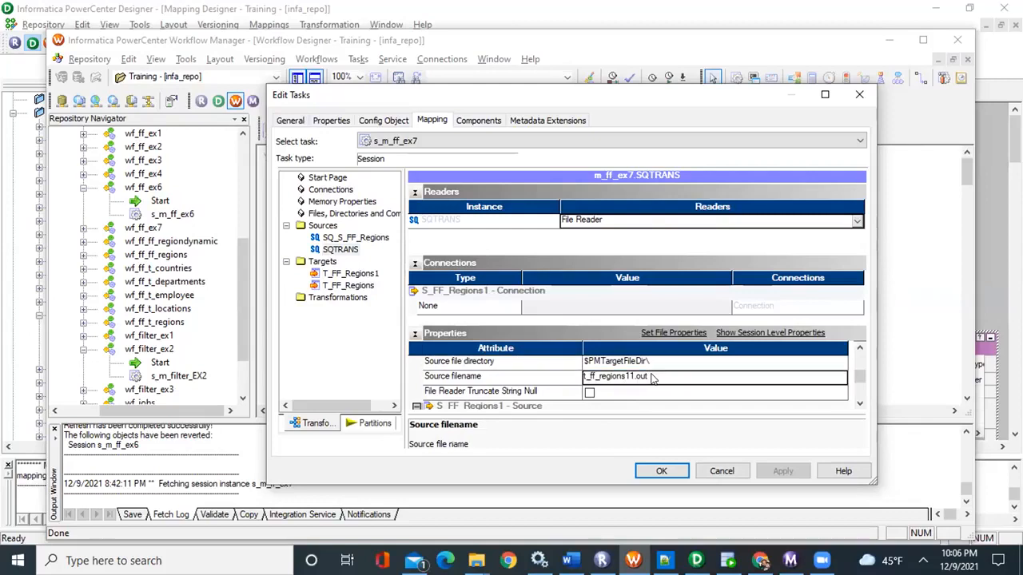
{"action": "left_click", "coordinate": [636, 375]}
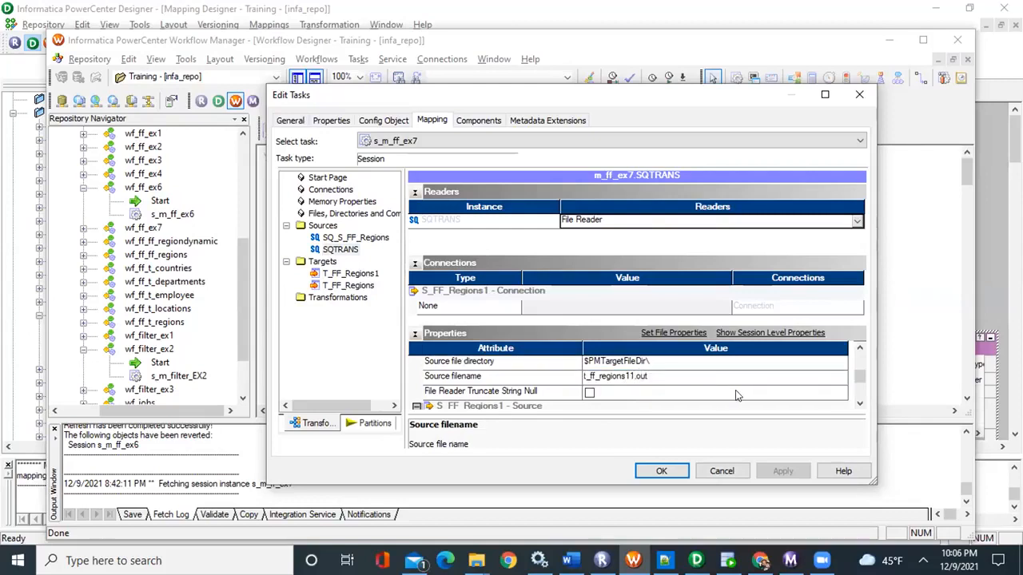
{"action": "key", "text": "BackSpace"}
Try to replace the SQTRANS source filename with text copied from target T_FF_Regions, and undo the wrong paste
{"action": "left_click", "coordinate": [348, 286]}
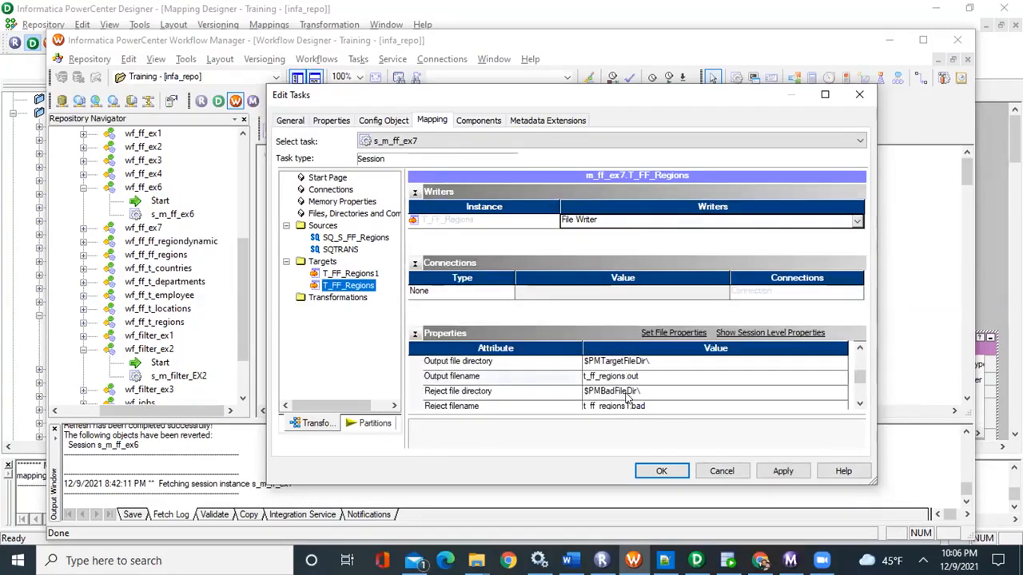
{"action": "left_click", "coordinate": [595, 391]}
{"action": "left_click", "coordinate": [636, 375]}
{"action": "left_click", "coordinate": [564, 366]}
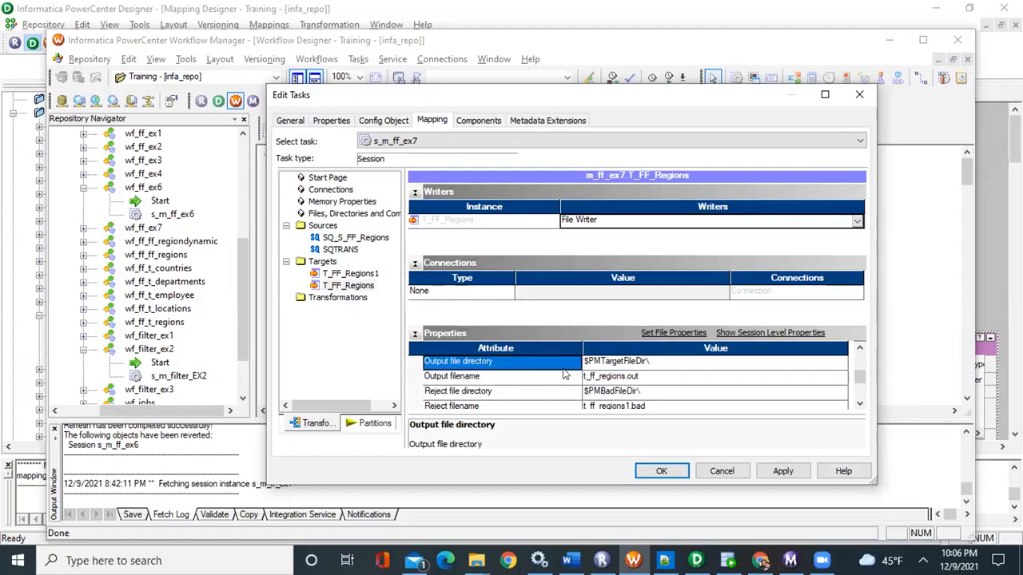
{"action": "left_click", "coordinate": [339, 250]}
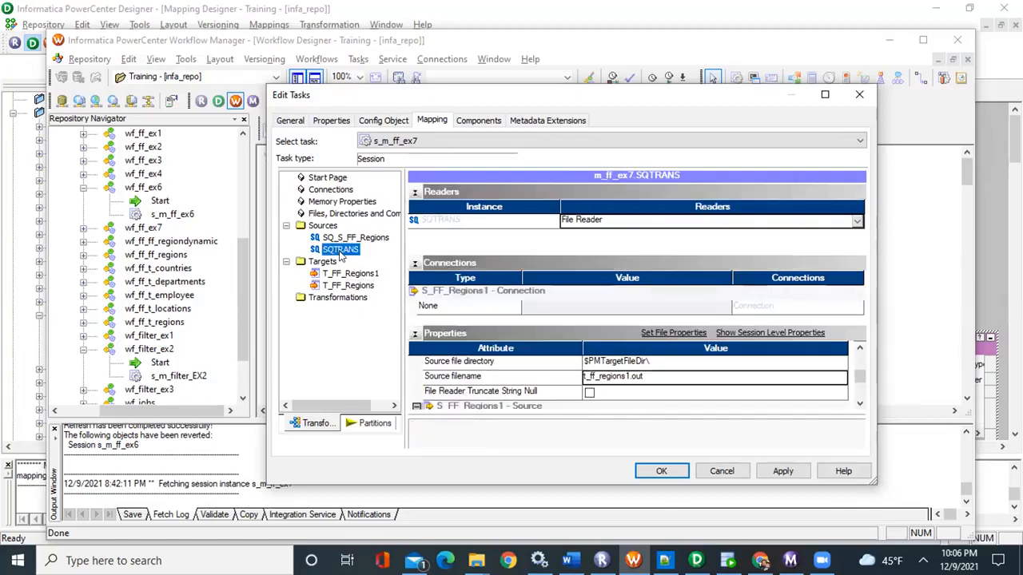
{"action": "left_click", "coordinate": [639, 379]}
{"action": "left_click_drag", "start_coordinate": [644, 376], "coordinate": [569, 379]}
{"action": "type", "text": "Output file directory"}
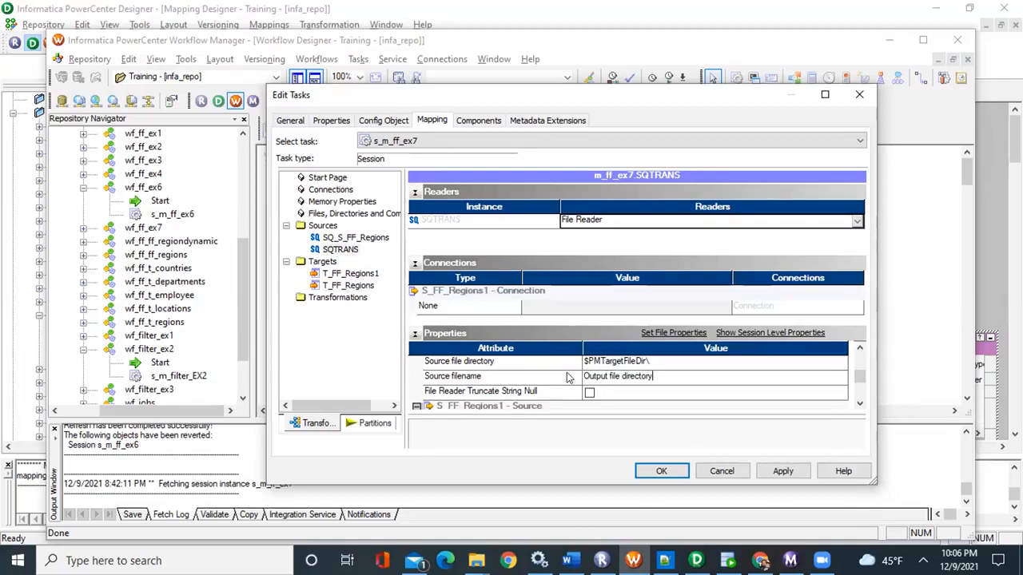
{"action": "key", "text": "ctrl+z"}
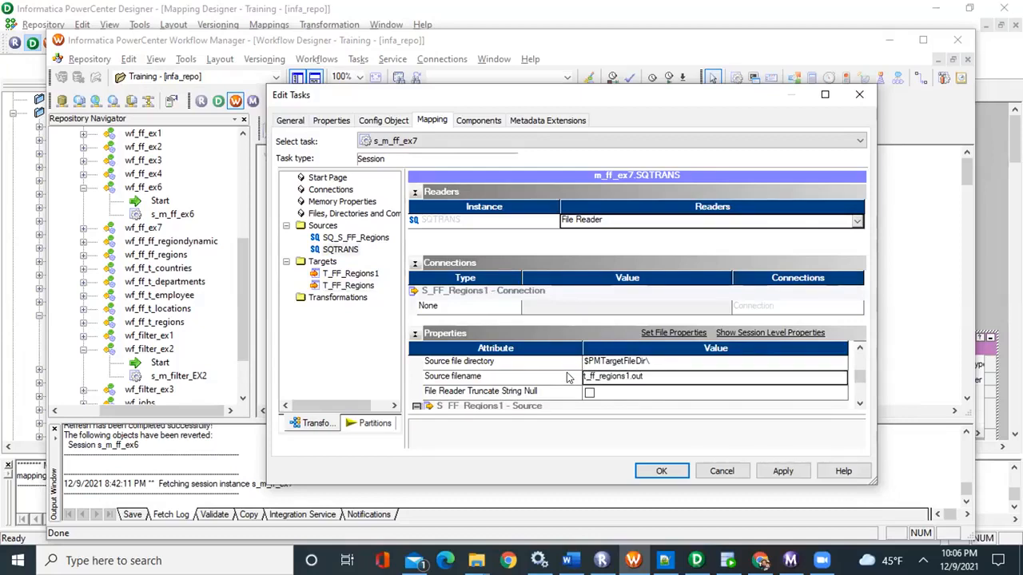
Set the SQTRANS source filename to t_ff_regions.out and compare it with the output filename of T_FF_Regions
{"action": "left_click", "coordinate": [628, 378]}
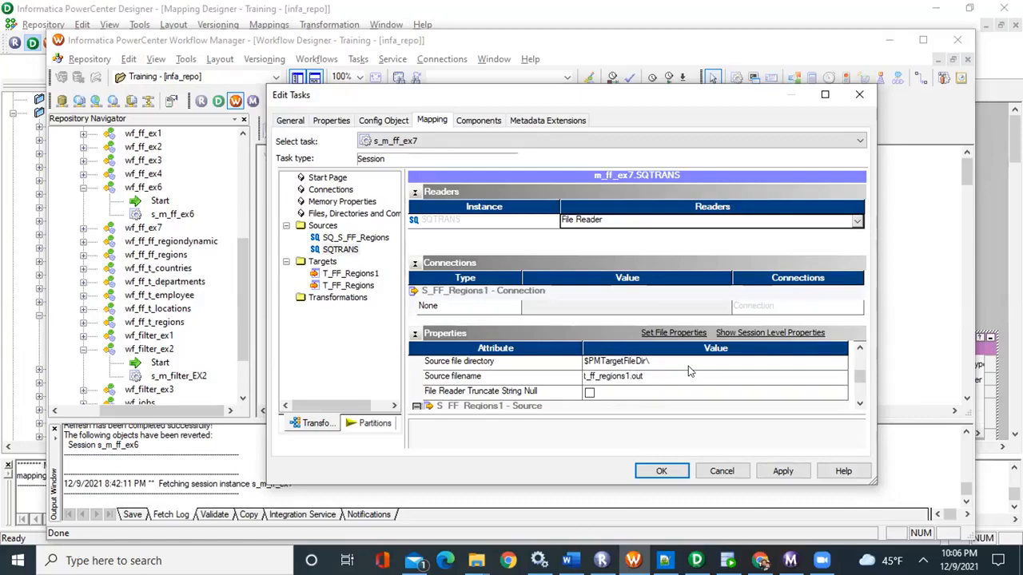
{"action": "left_click", "coordinate": [348, 286]}
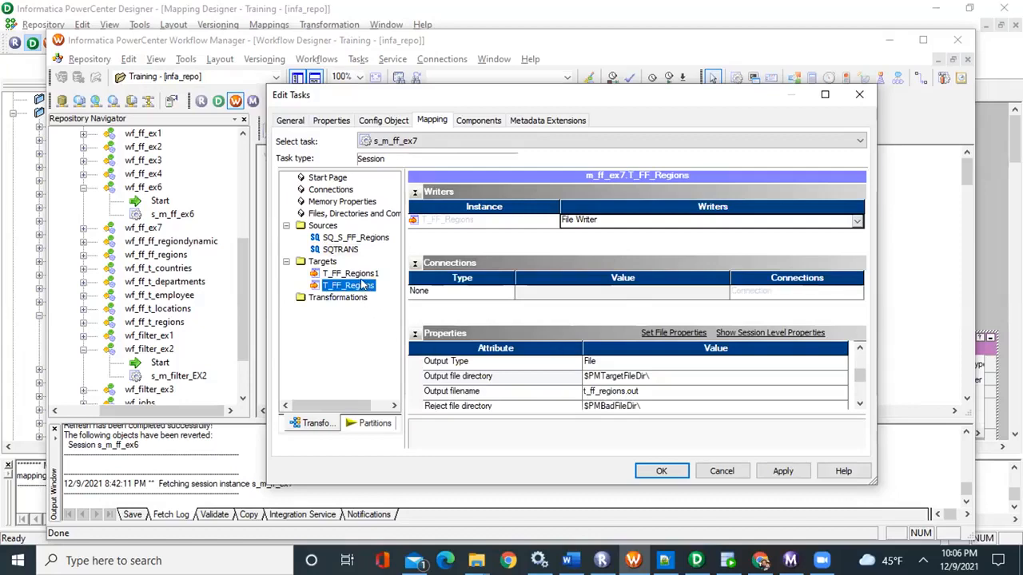
{"action": "left_click", "coordinate": [344, 249]}
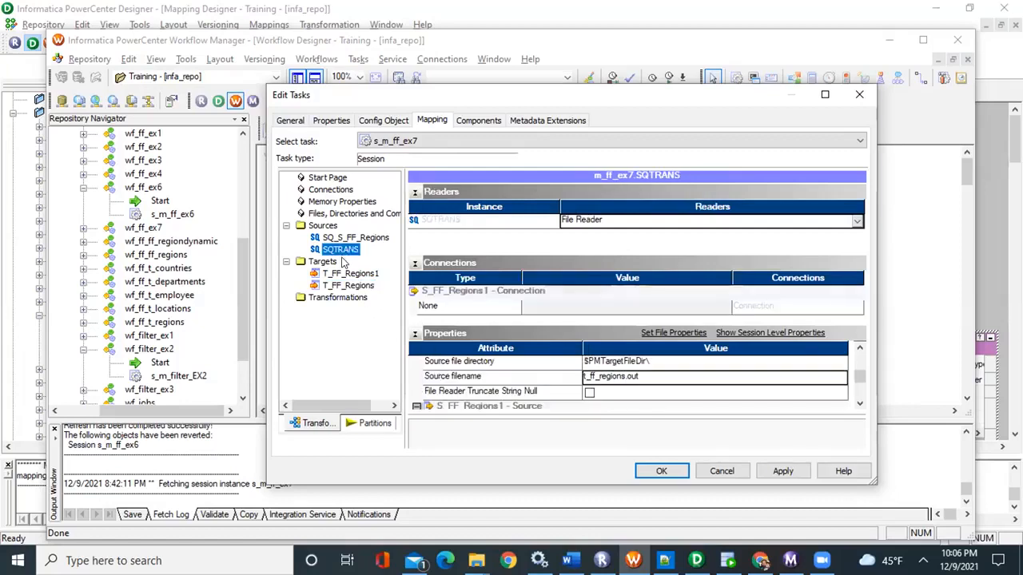
Change the output filename of target T_FF_Regions to t_ff_regions.csv
{"action": "left_click", "coordinate": [349, 285]}
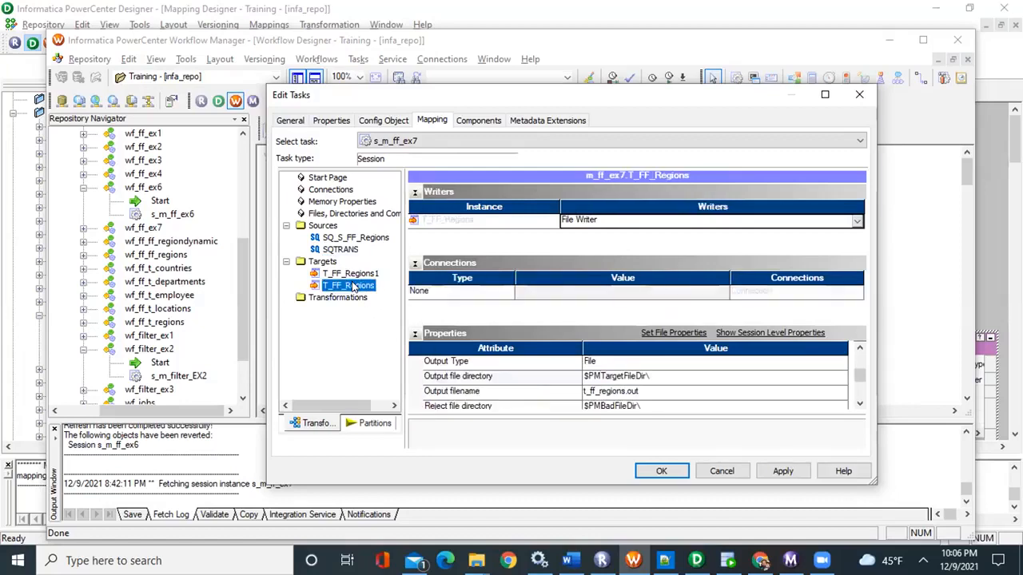
{"action": "left_click", "coordinate": [639, 392]}
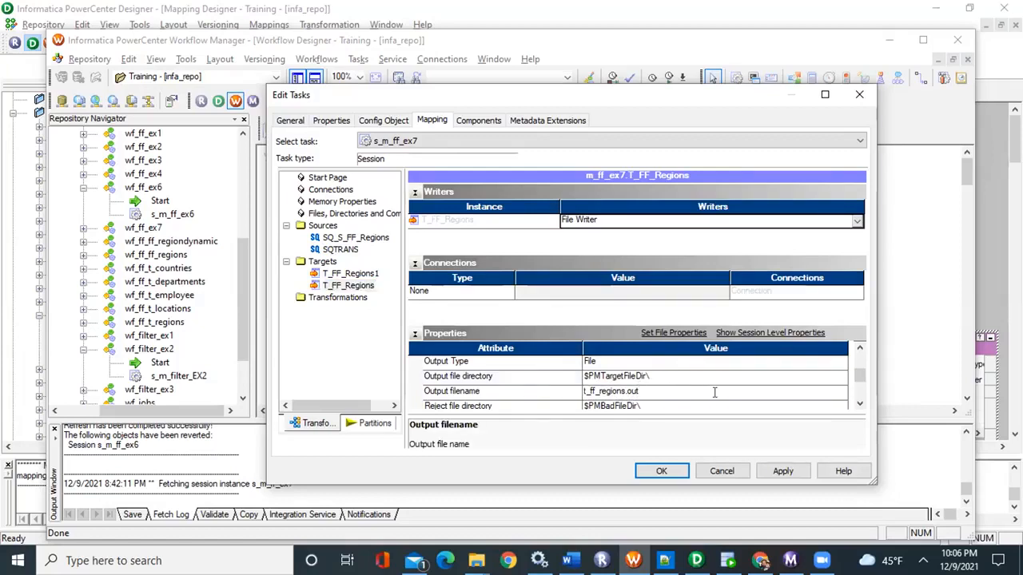
{"action": "key", "text": "BackSpace"}
{"action": "key", "text": "BackSpace"}
{"action": "type", "text": "csv"}
Set the SQTRANS source filename to t_ff_regions.csv, accept the session edits and save workflow wf_ff_ex7
{"action": "left_click", "coordinate": [334, 250]}
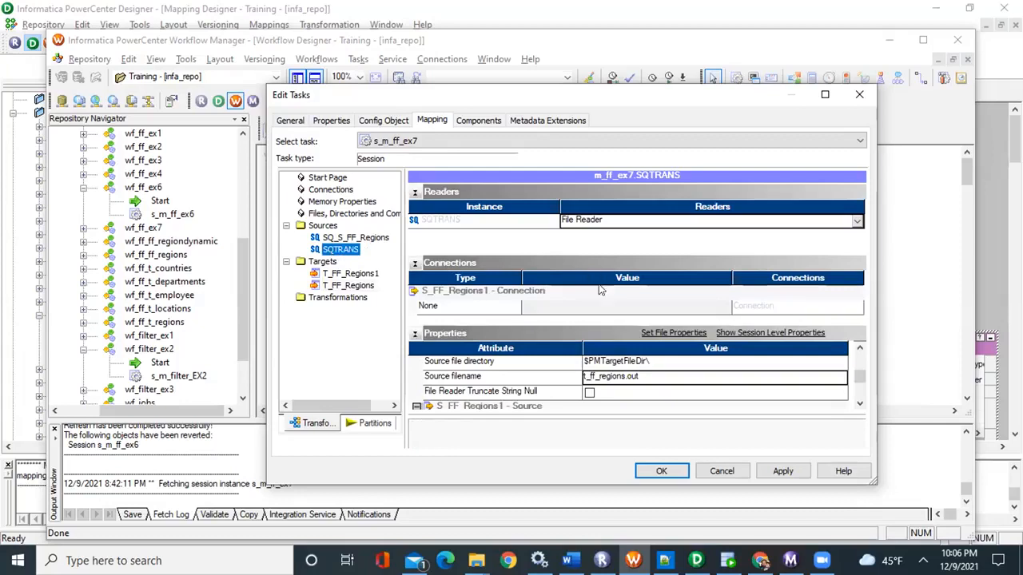
{"action": "left_click", "coordinate": [639, 378]}
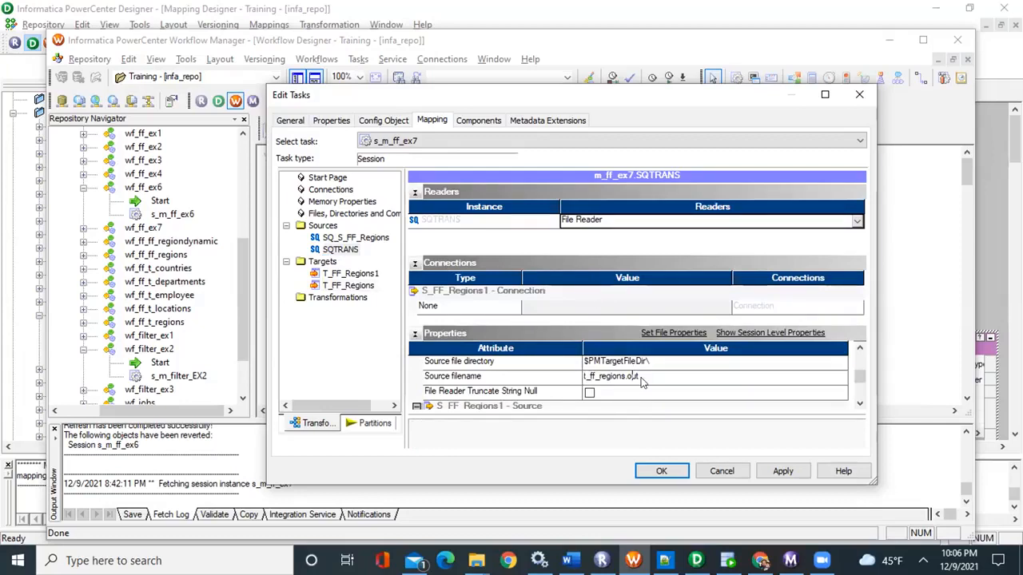
{"action": "left_click", "coordinate": [634, 373]}
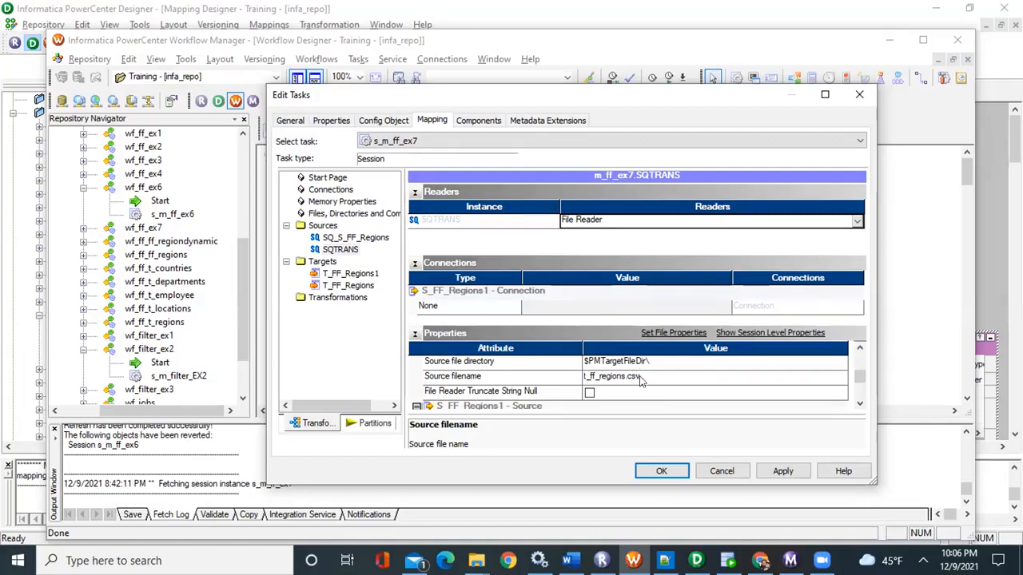
{"action": "left_click", "coordinate": [657, 471]}
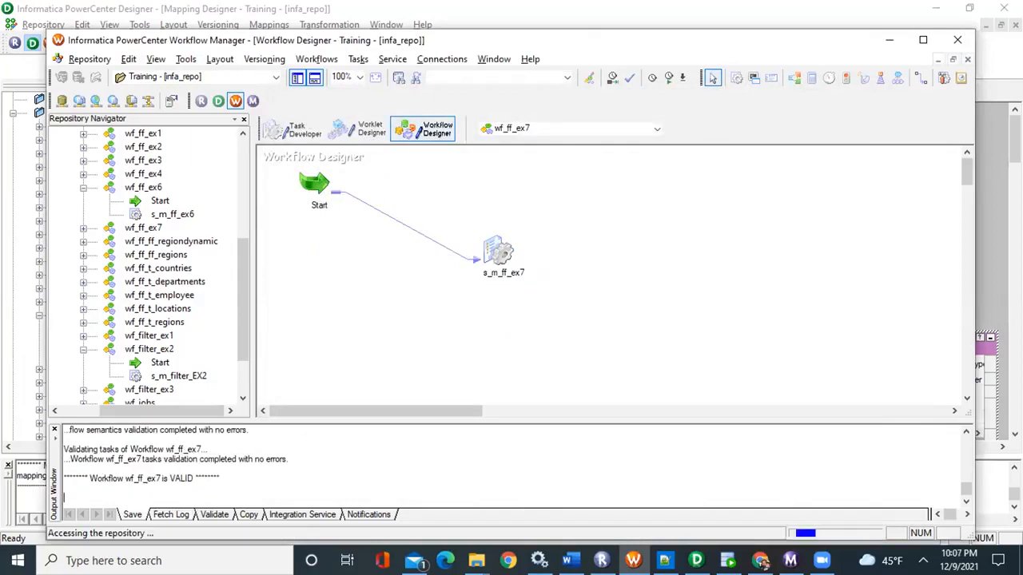
Run session s_m_ff_ex7 and retrieve its run properties in Workflow Monitor
{"action": "right_click", "coordinate": [494, 258]}
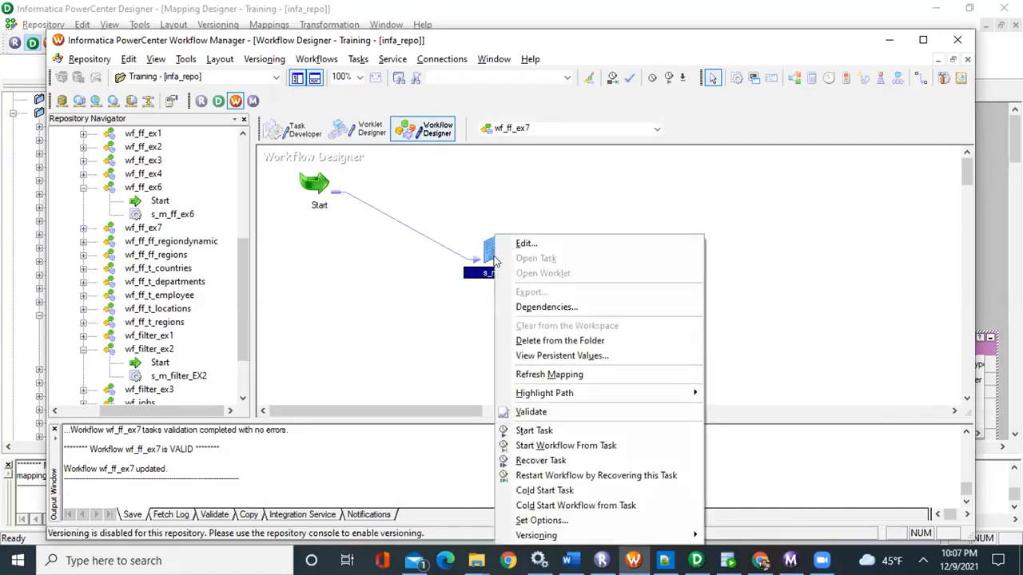
{"action": "left_click", "coordinate": [545, 433]}
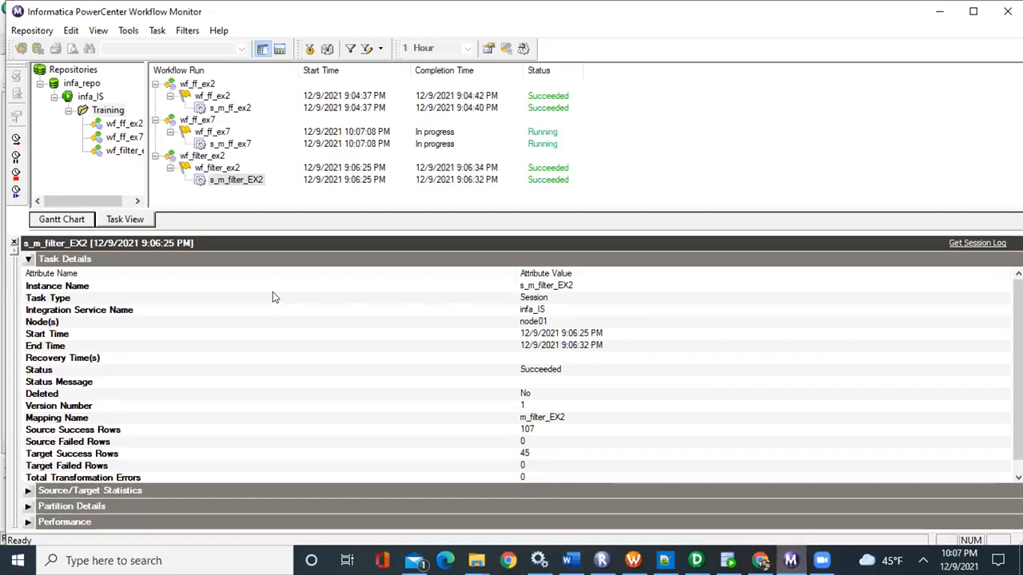
{"action": "left_click", "coordinate": [226, 145]}
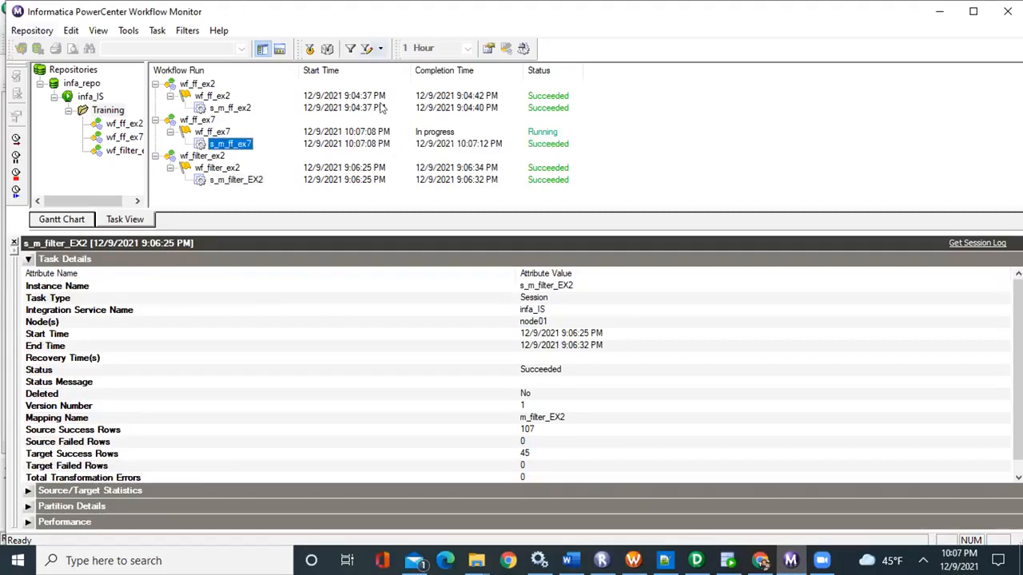
{"action": "right_click", "coordinate": [230, 148]}
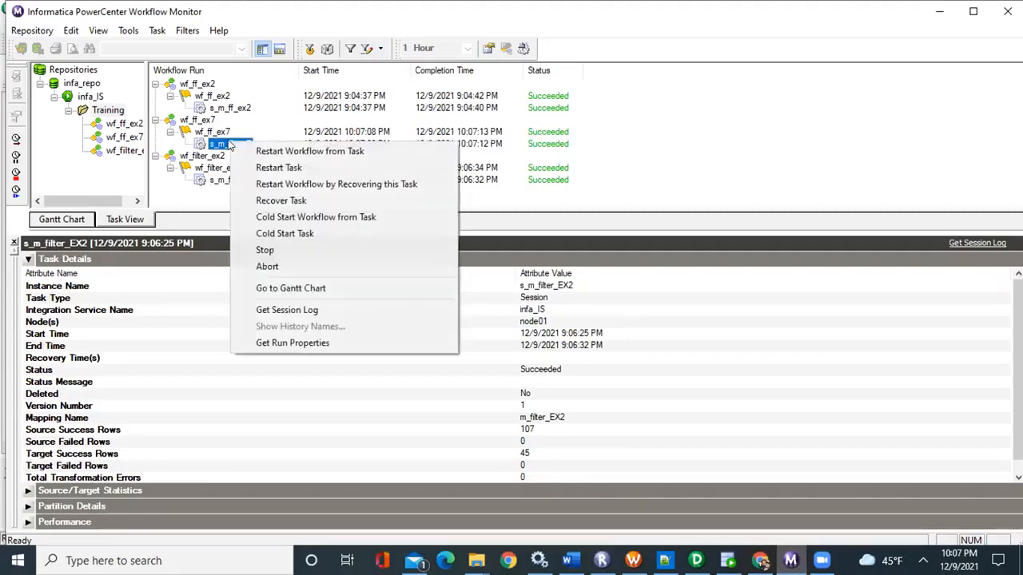
{"action": "left_click", "coordinate": [281, 345]}
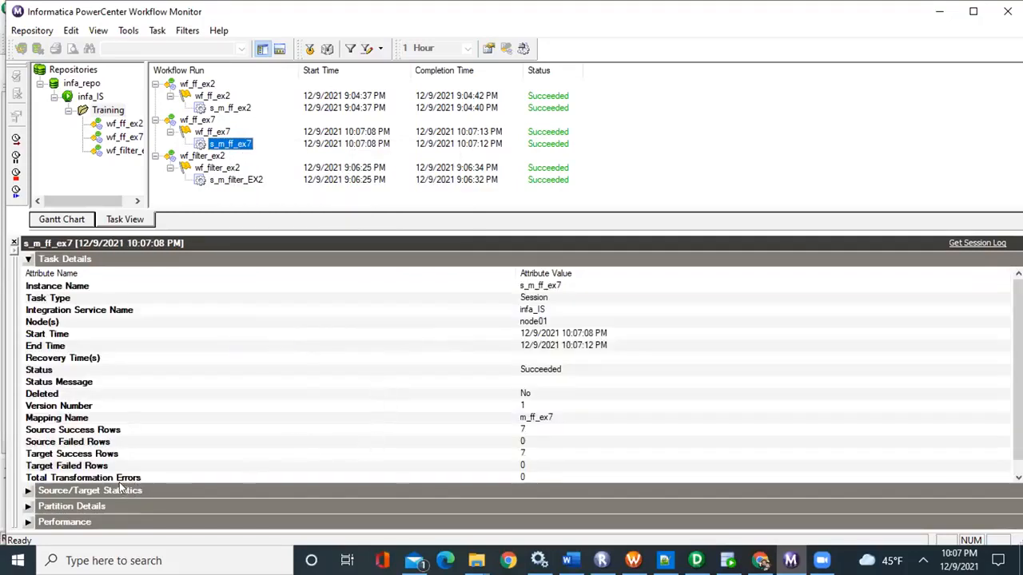
Examine the source and target row counts of the s_m_ff_ex7 run, including its Source/Target Statistics
{"action": "left_click", "coordinate": [102, 453]}
{"action": "left_click", "coordinate": [102, 442]}
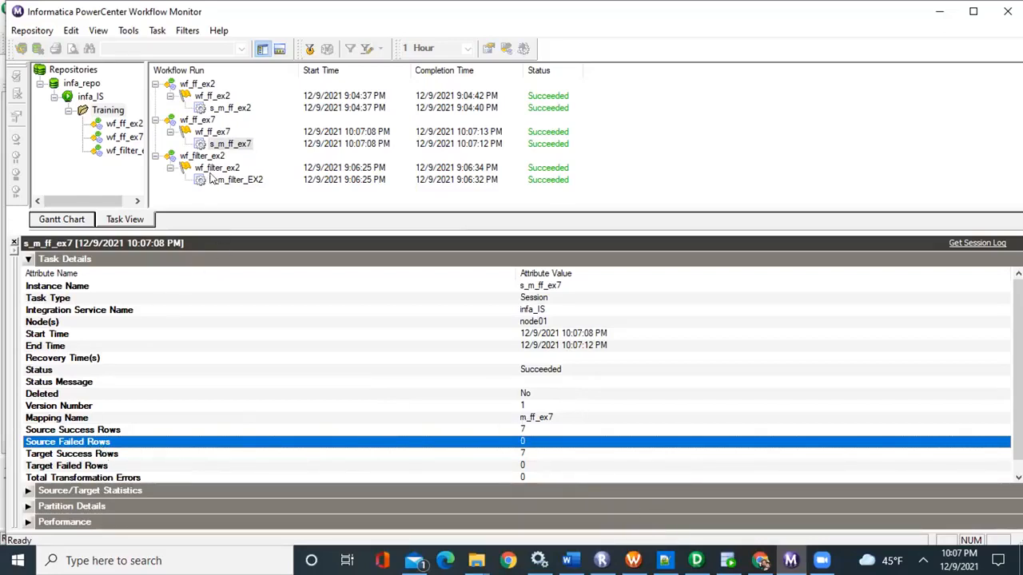
{"action": "left_click", "coordinate": [28, 491]}
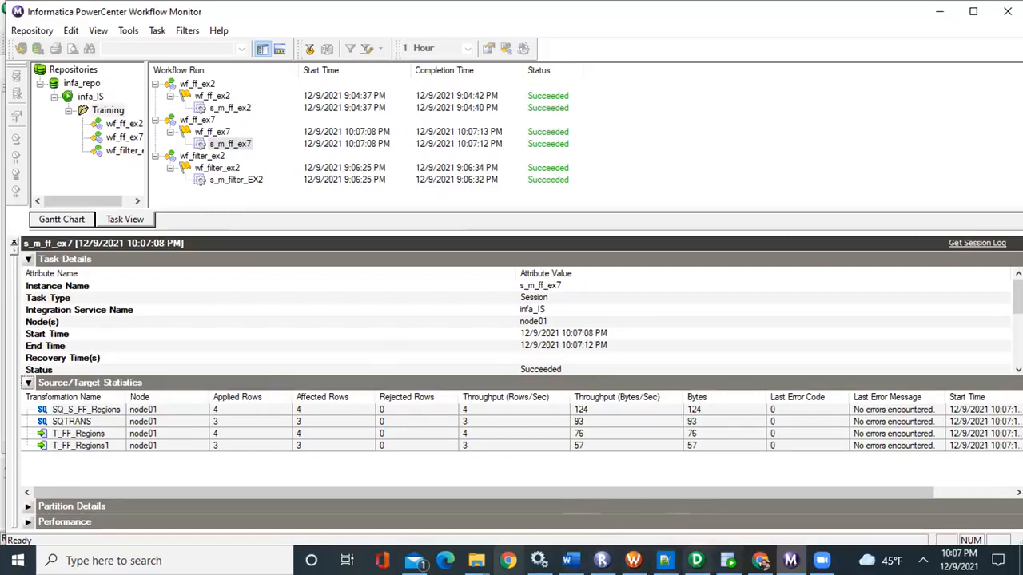
Switch to the flat file exercises document in Word and review the required target values of exercise 6
{"action": "left_click", "coordinate": [548, 486]}
{"action": "scroll", "coordinate": [513, 347], "scroll_direction": "up", "scroll_amount": 3}
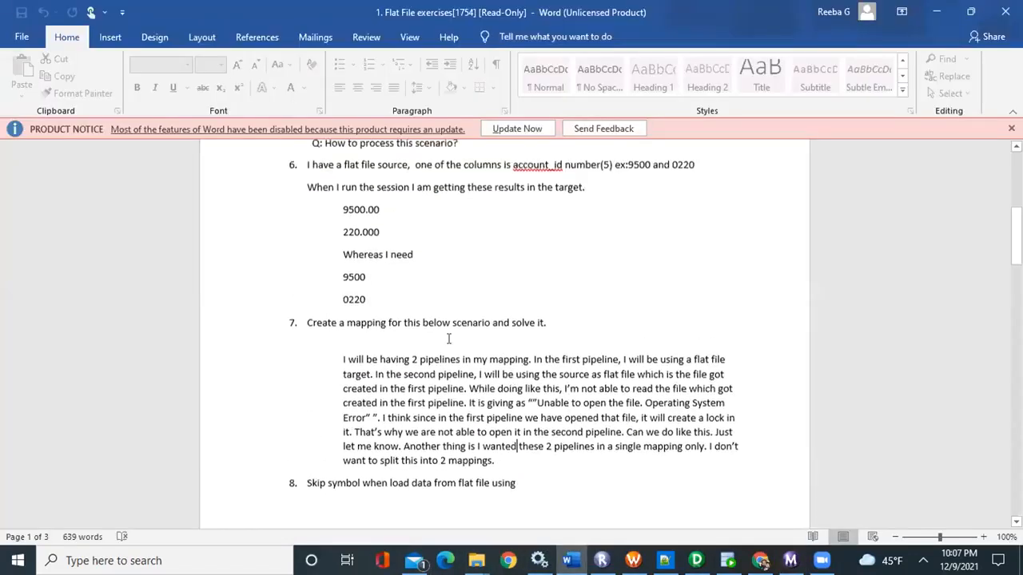
{"action": "double_click", "coordinate": [353, 280]}
{"action": "left_click", "coordinate": [348, 304]}
{"action": "double_click", "coordinate": [348, 304]}
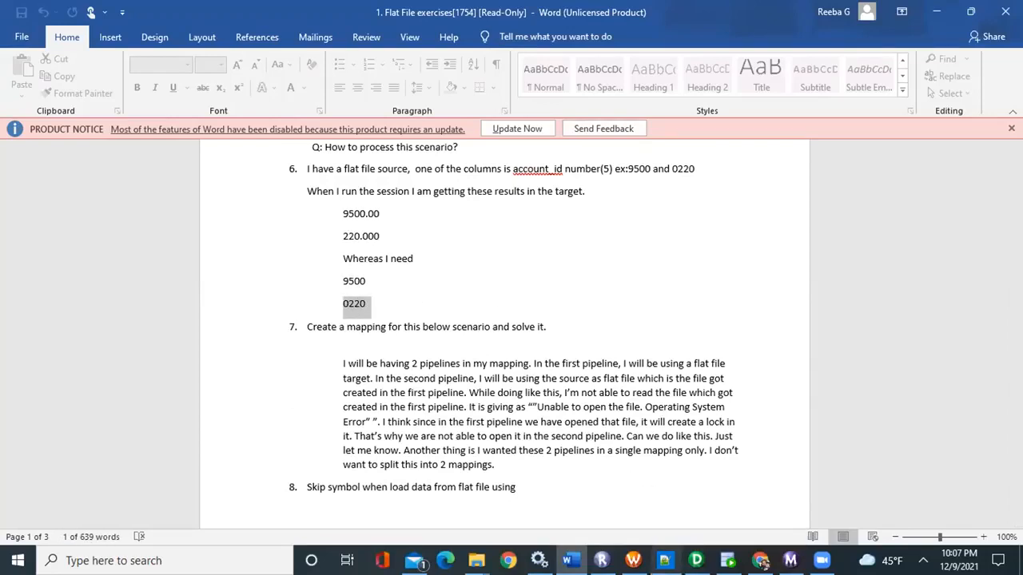
{"action": "mouse_move", "coordinate": [664, 562]}
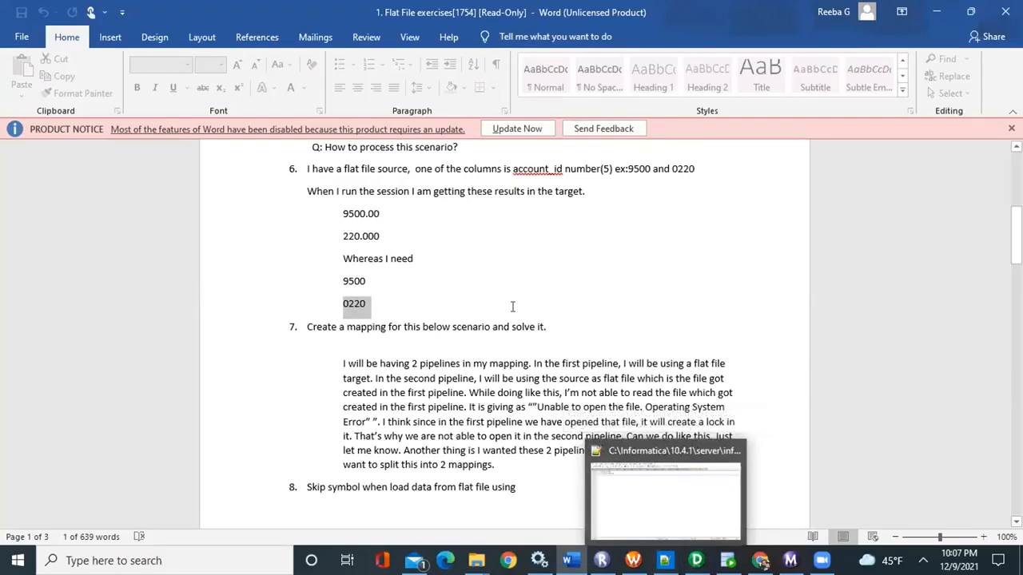
{"action": "left_click", "coordinate": [494, 260]}
Examine the account_id column definition and the unwanted decimal results described in exercise 6
{"action": "scroll", "coordinate": [358, 278], "scroll_direction": "up", "scroll_amount": 1}
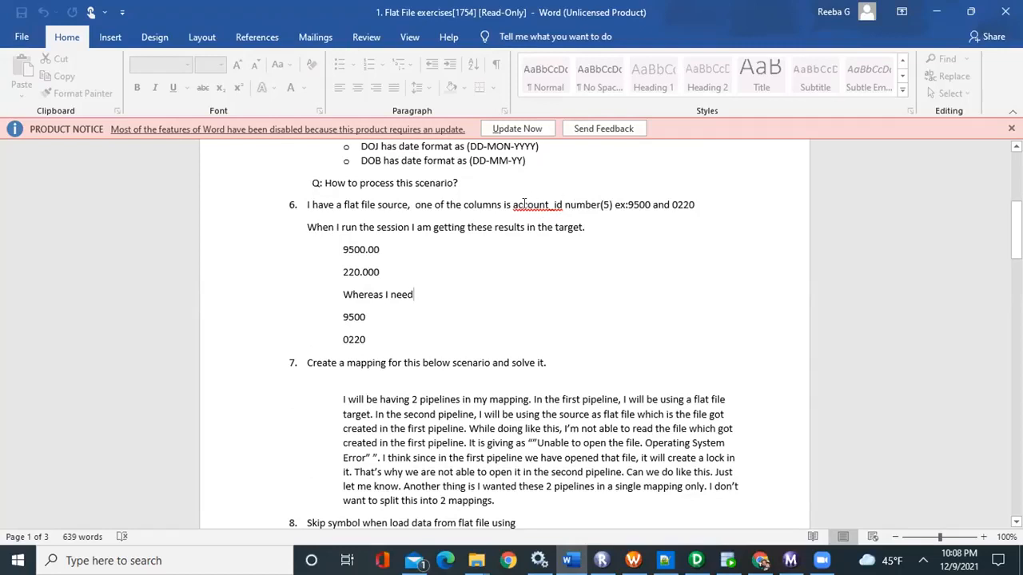
{"action": "left_click_drag", "start_coordinate": [514, 204], "coordinate": [596, 204]}
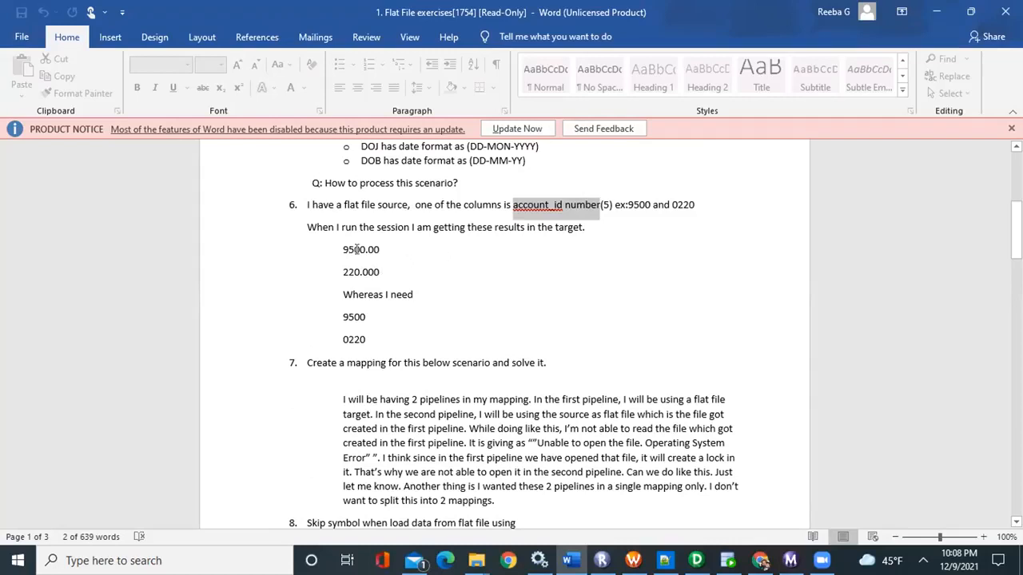
{"action": "left_click_drag", "start_coordinate": [343, 248], "coordinate": [382, 247]}
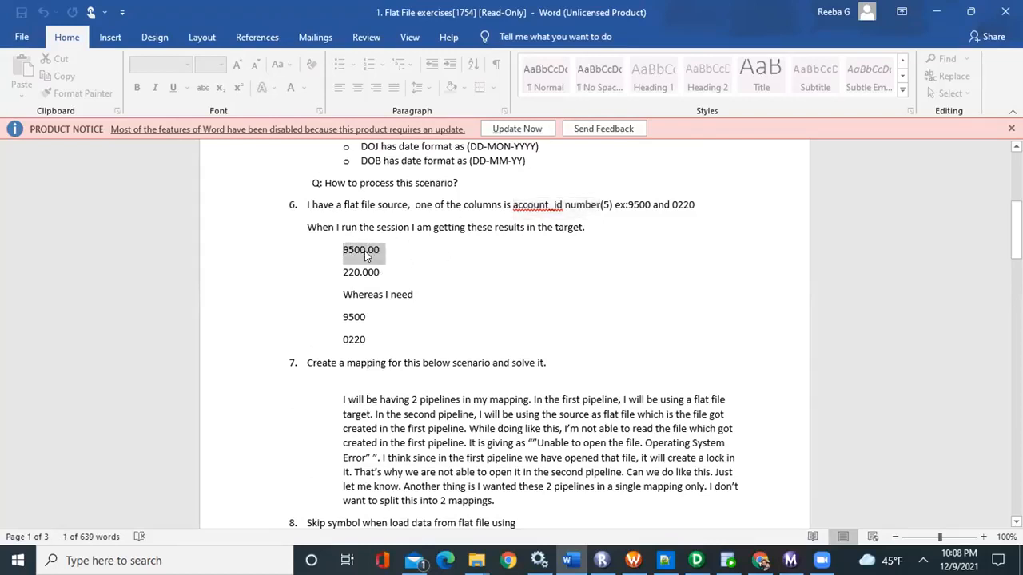
{"action": "left_click", "coordinate": [362, 250]}
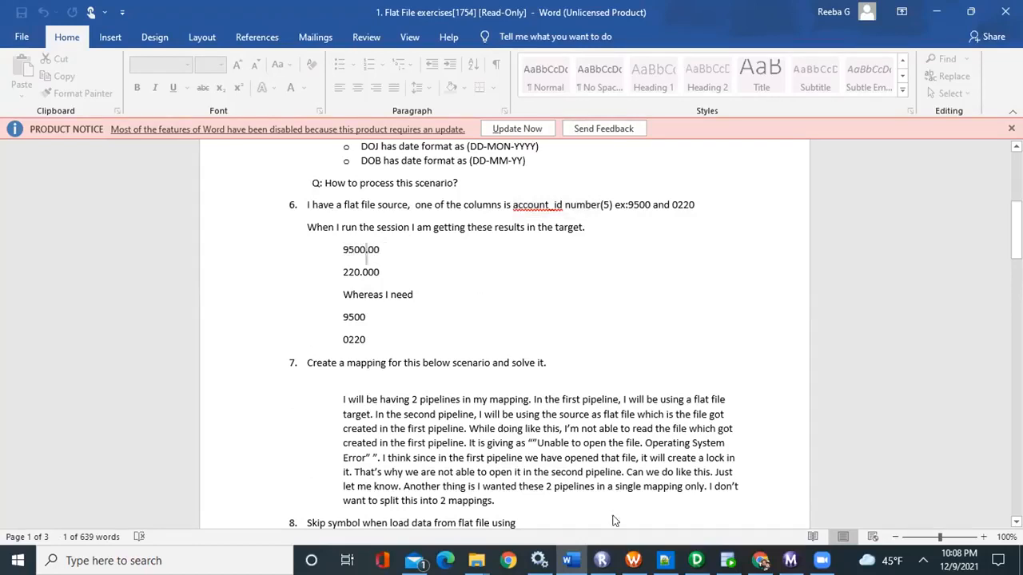
{"action": "mouse_move", "coordinate": [602, 560]}
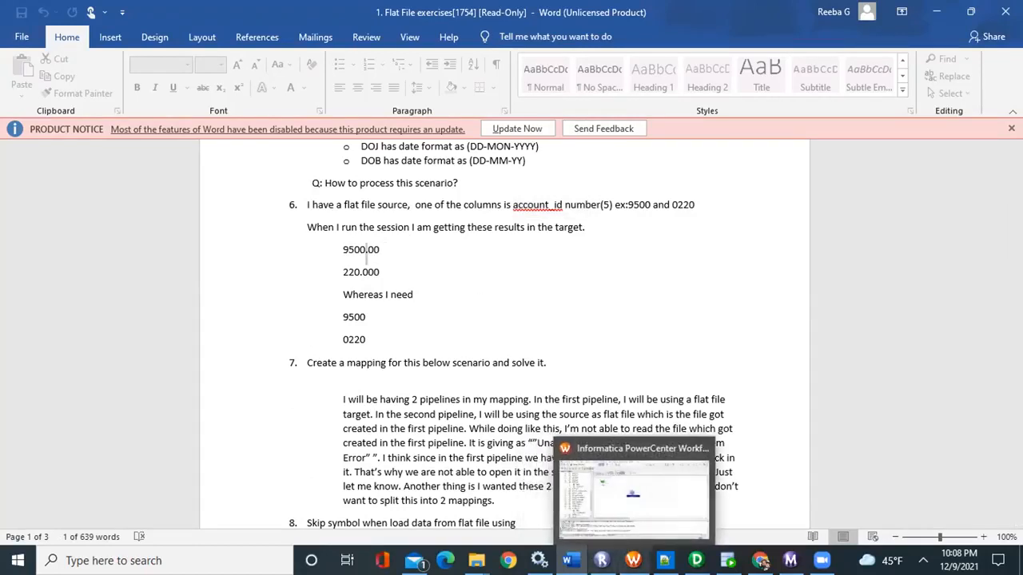
Switch to PowerCenter Designer and open the m_ff_ex6 mapping in the Mapping Designer
{"action": "left_click", "coordinate": [696, 561]}
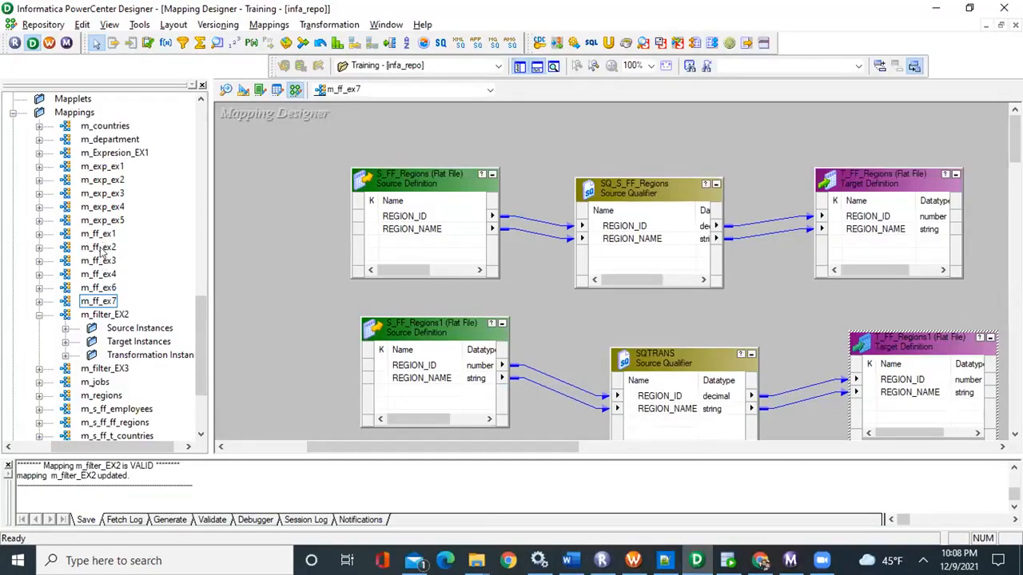
{"action": "left_click", "coordinate": [109, 291]}
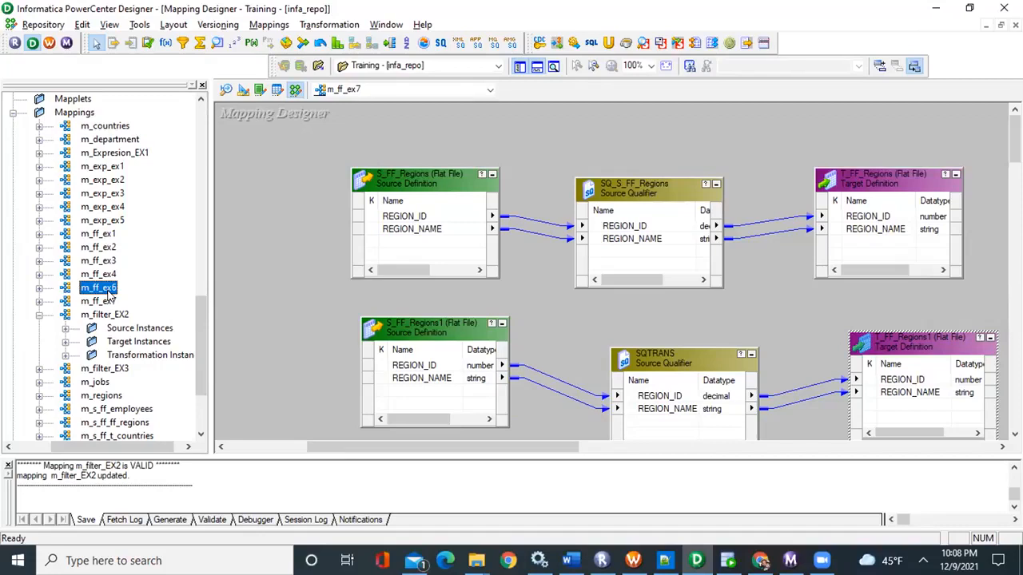
{"action": "key", "text": "alt+Tab"}
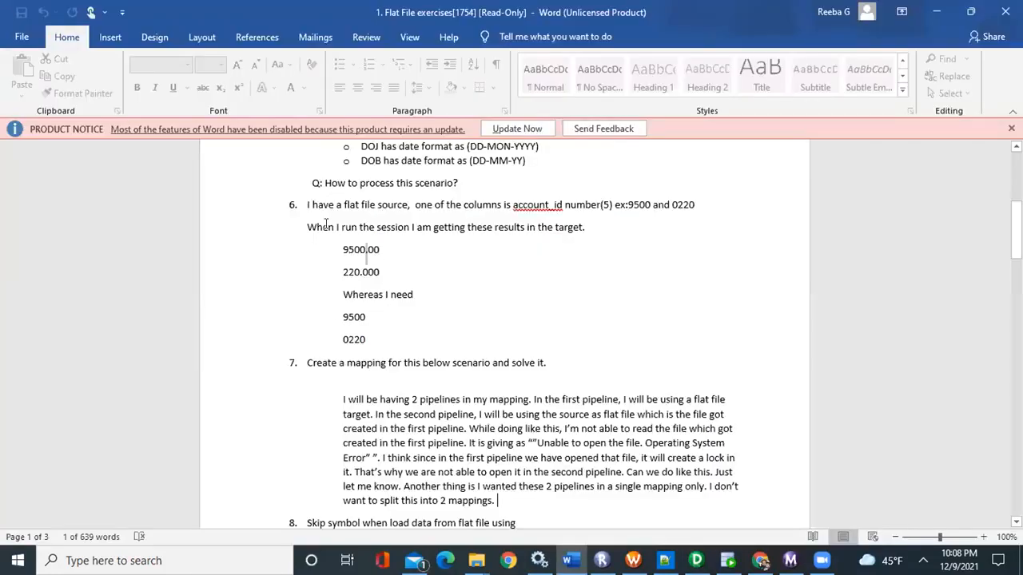
{"action": "key", "text": "alt+Tab"}
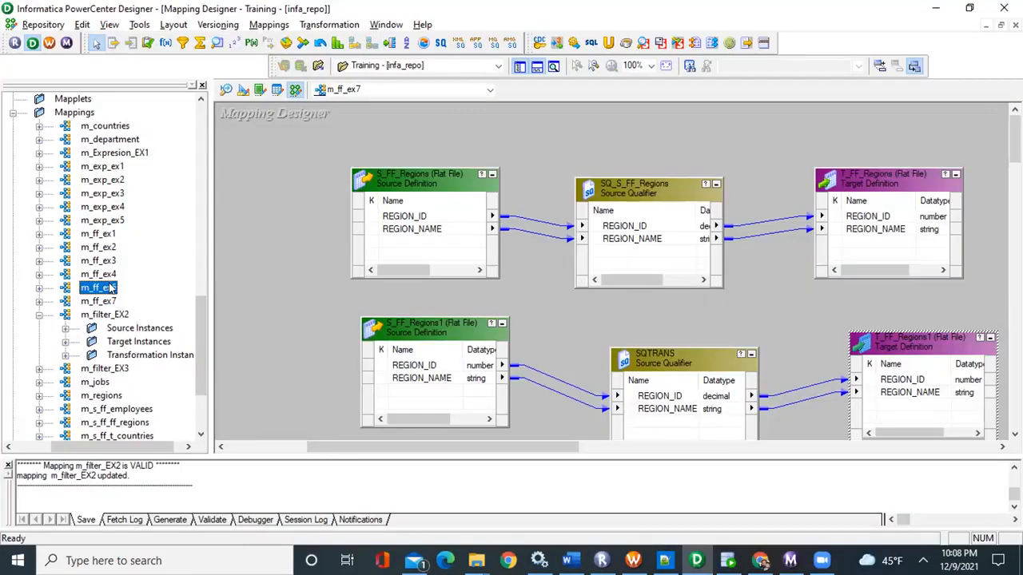
{"action": "left_click_drag", "start_coordinate": [113, 287], "coordinate": [326, 243]}
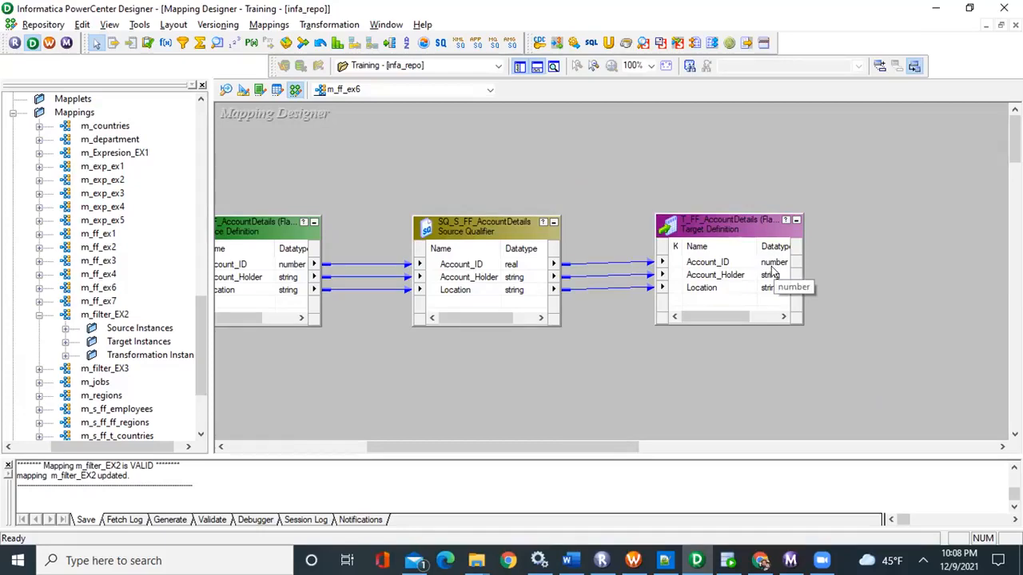
Set the datatype of the Account_ID port in the SQ_S_FF_AccountDetails source qualifier to decimal
{"action": "left_click", "coordinate": [503, 221]}
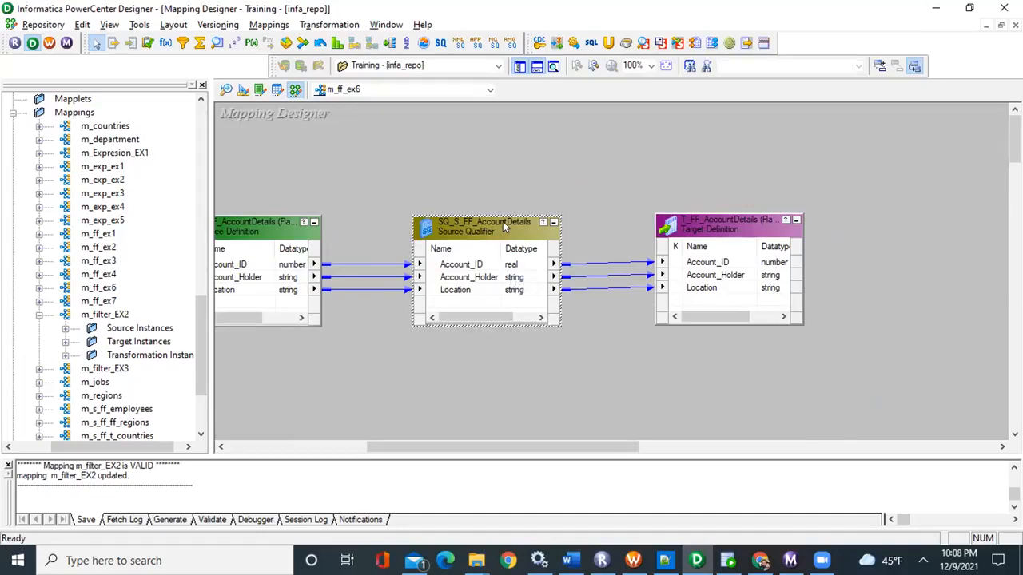
{"action": "double_click", "coordinate": [503, 221]}
{"action": "left_click", "coordinate": [458, 160]}
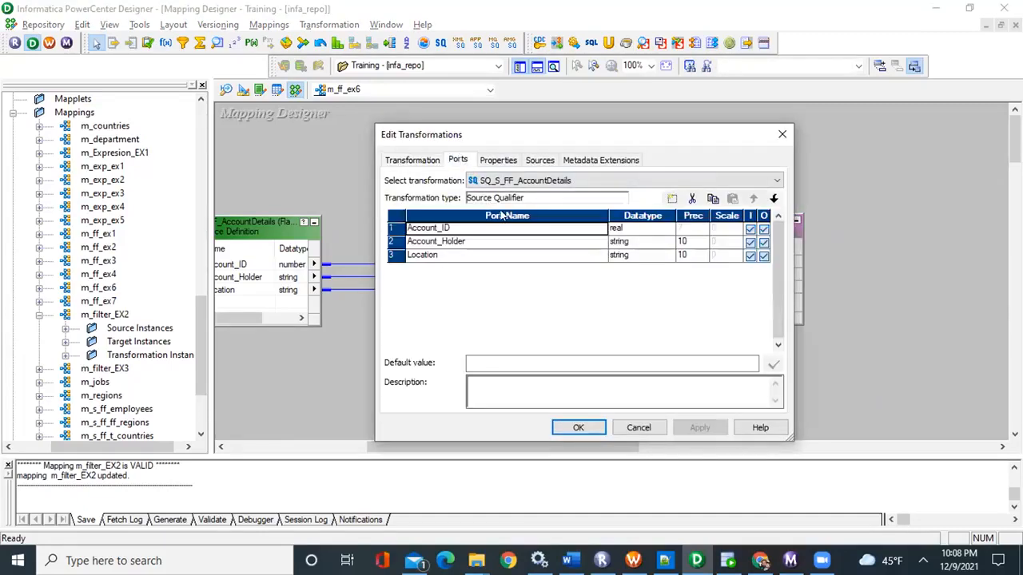
{"action": "left_click", "coordinate": [668, 229]}
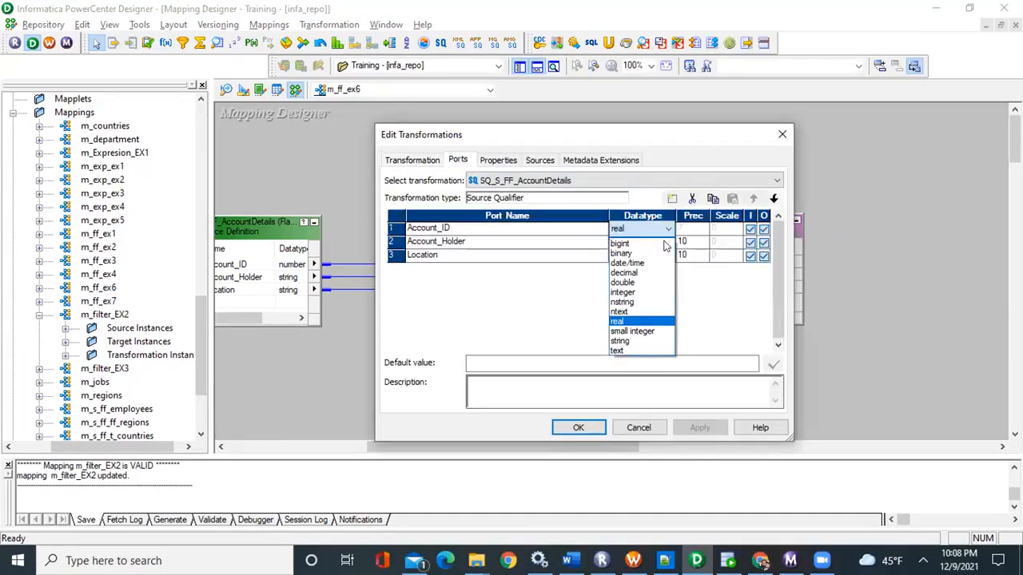
{"action": "left_click", "coordinate": [639, 273]}
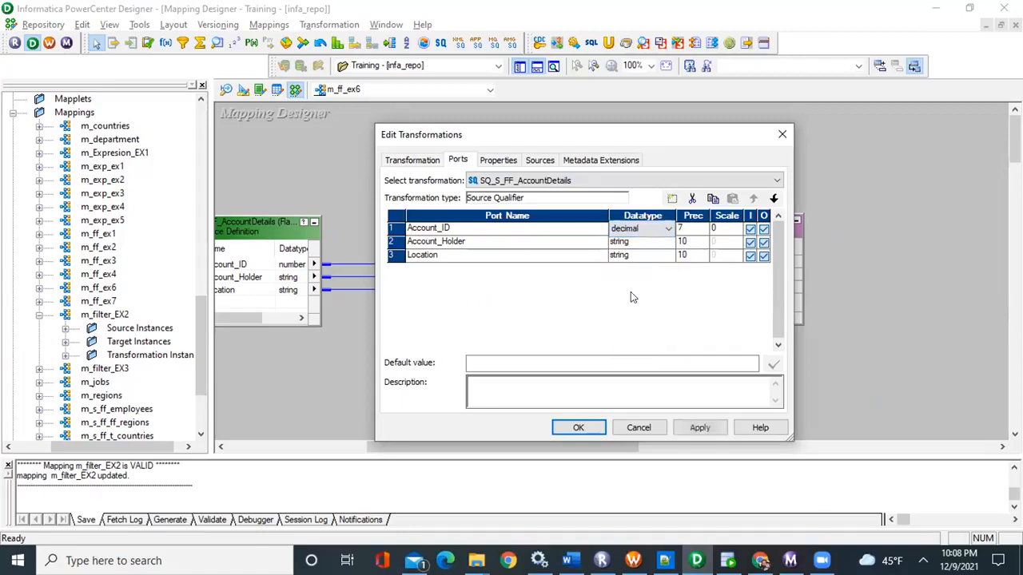
{"action": "left_click", "coordinate": [579, 429]}
Set the datatype of the Account_ID port in the SQ_S_FF_AccountDetails source qualifier to integer
{"action": "double_click", "coordinate": [500, 264]}
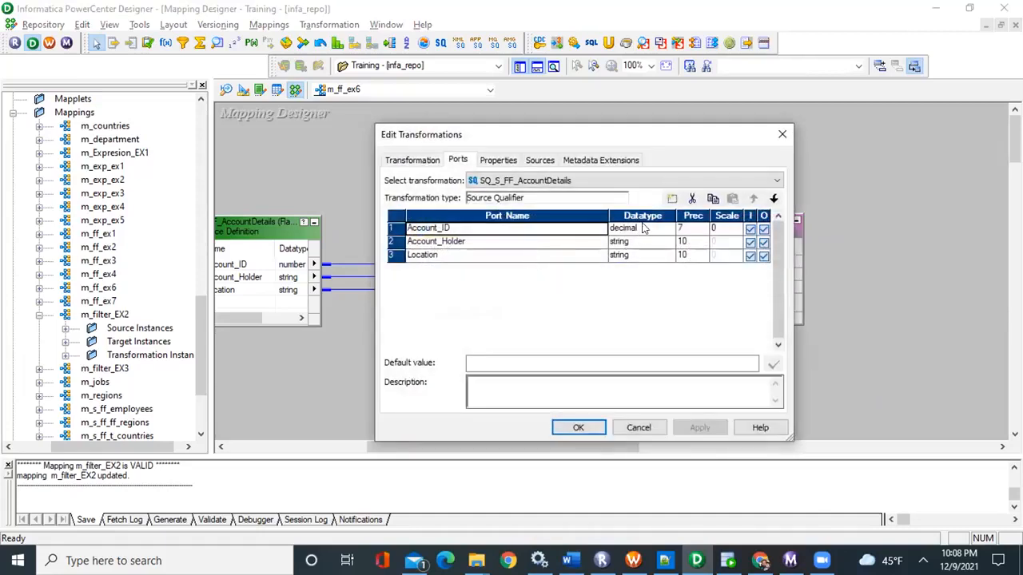
{"action": "left_click", "coordinate": [644, 228]}
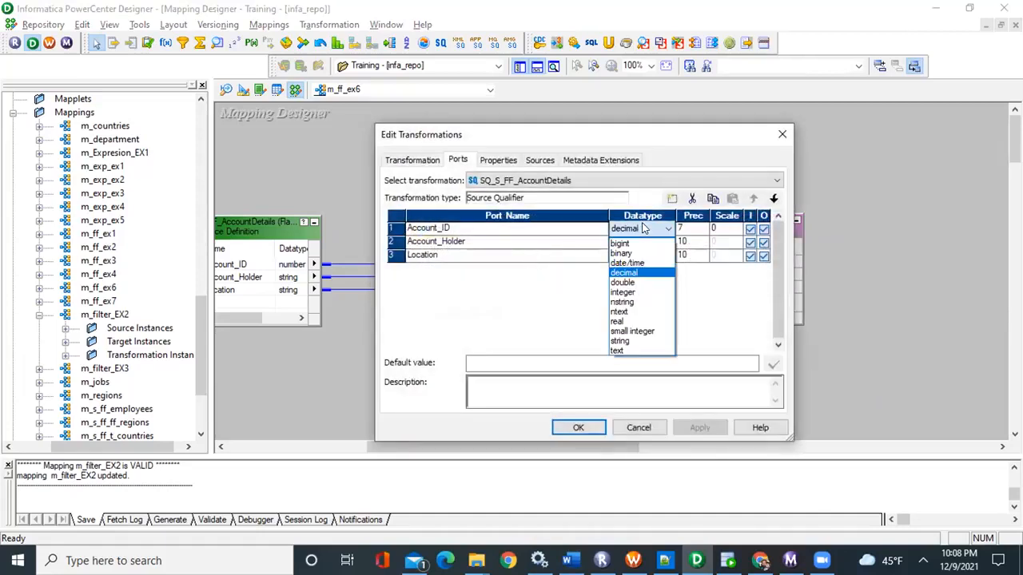
{"action": "left_click", "coordinate": [640, 275]}
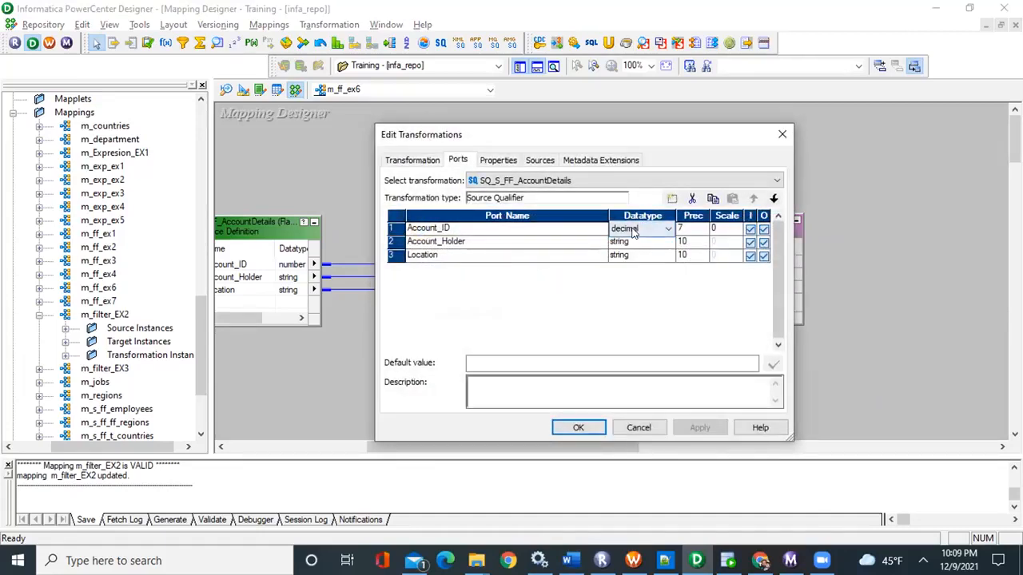
{"action": "left_click", "coordinate": [634, 229]}
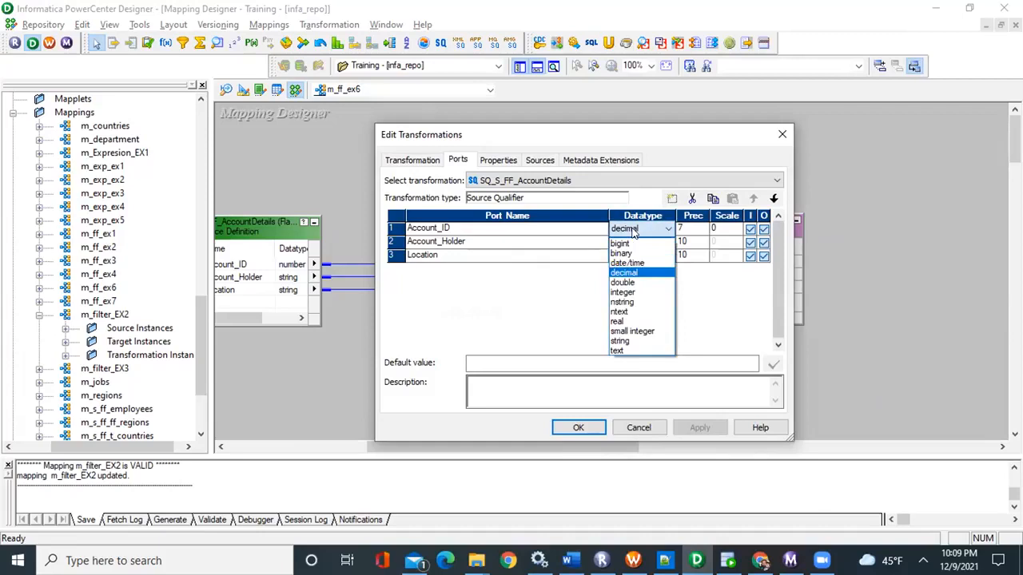
{"action": "left_click", "coordinate": [625, 293]}
{"action": "left_click", "coordinate": [574, 428]}
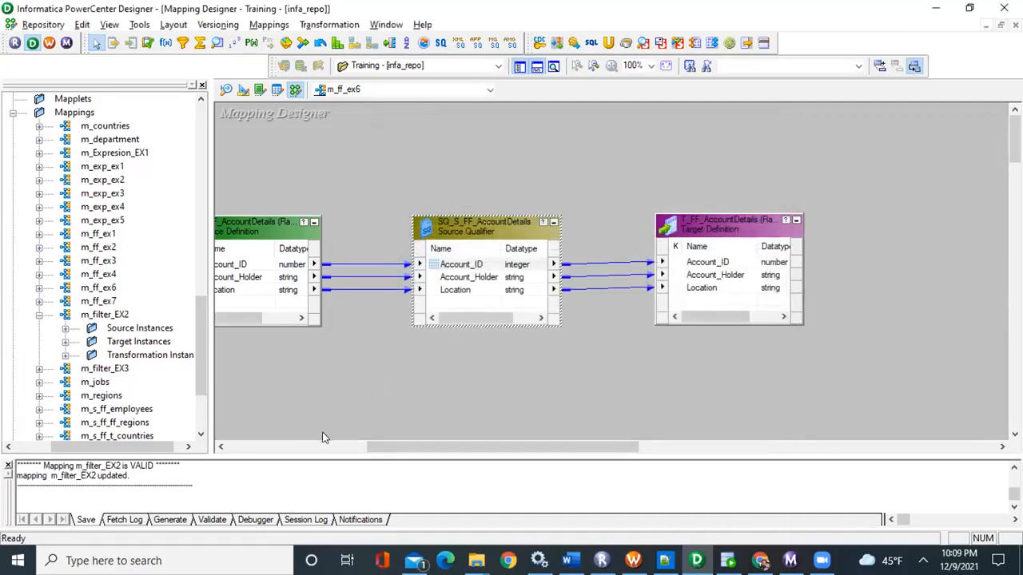
Examine the Account_ID datatype in the AccountDetails source and target definitions, and look into the Source Analyzer and Target Designer
{"action": "left_click_drag", "start_coordinate": [384, 443], "coordinate": [306, 445]}
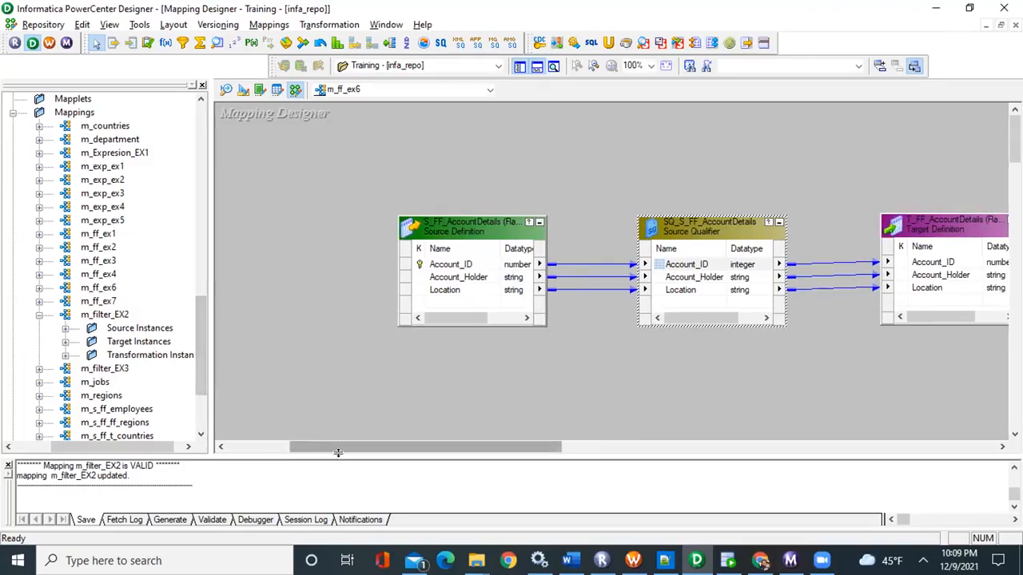
{"action": "left_click_drag", "start_coordinate": [359, 447], "coordinate": [406, 445]}
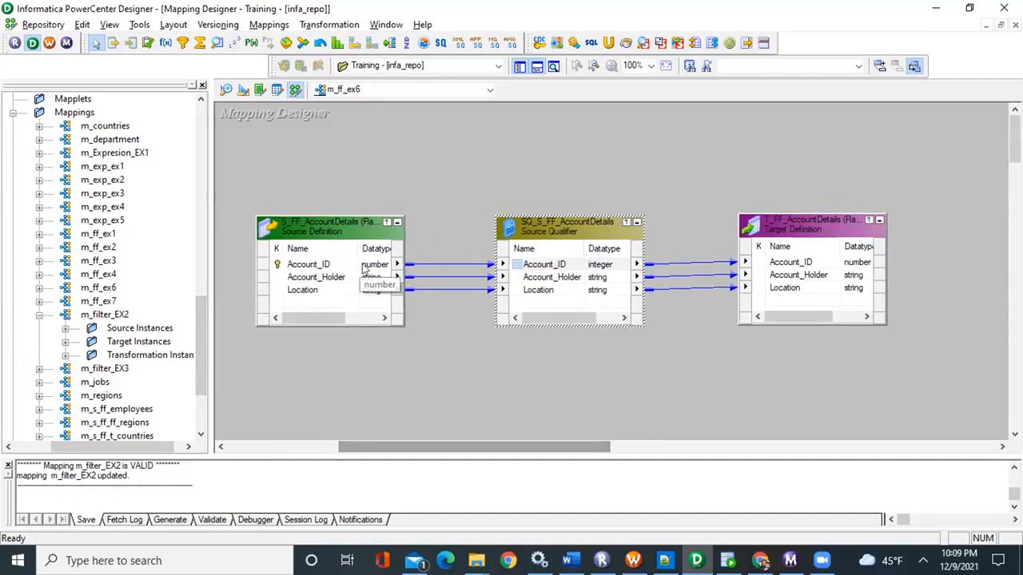
{"action": "double_click", "coordinate": [365, 270]}
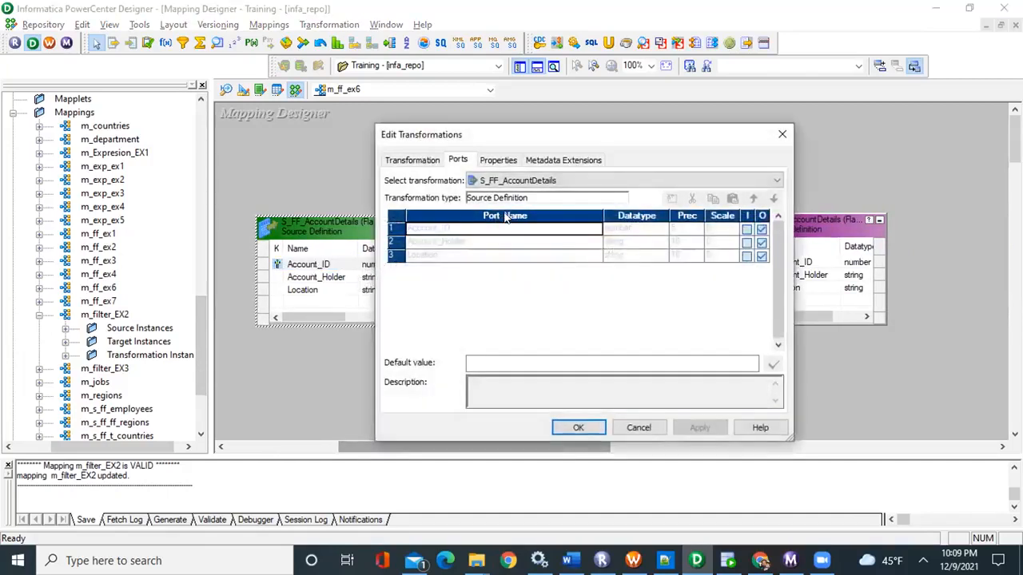
{"action": "left_click", "coordinate": [639, 428]}
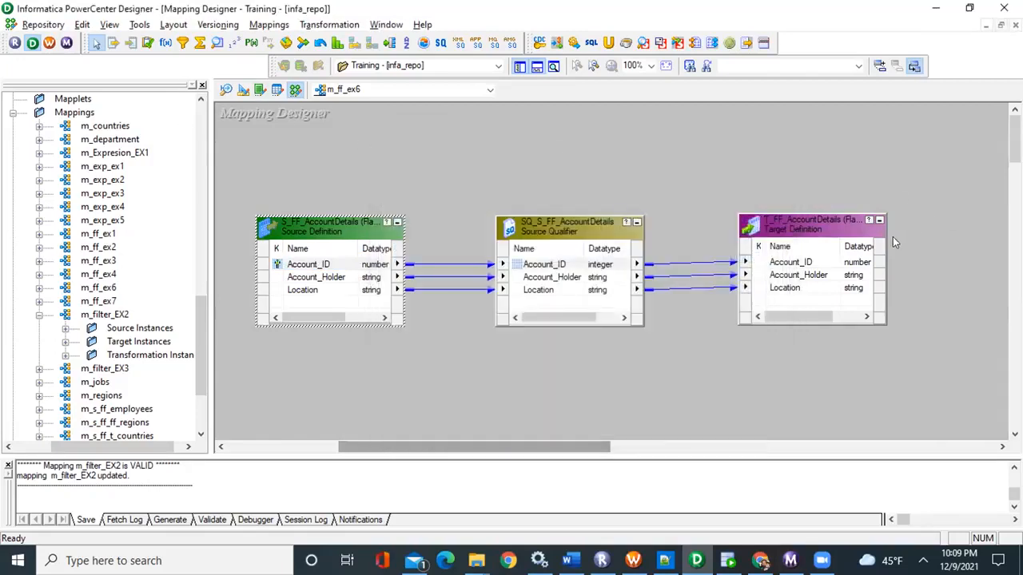
{"action": "left_click", "coordinate": [855, 266]}
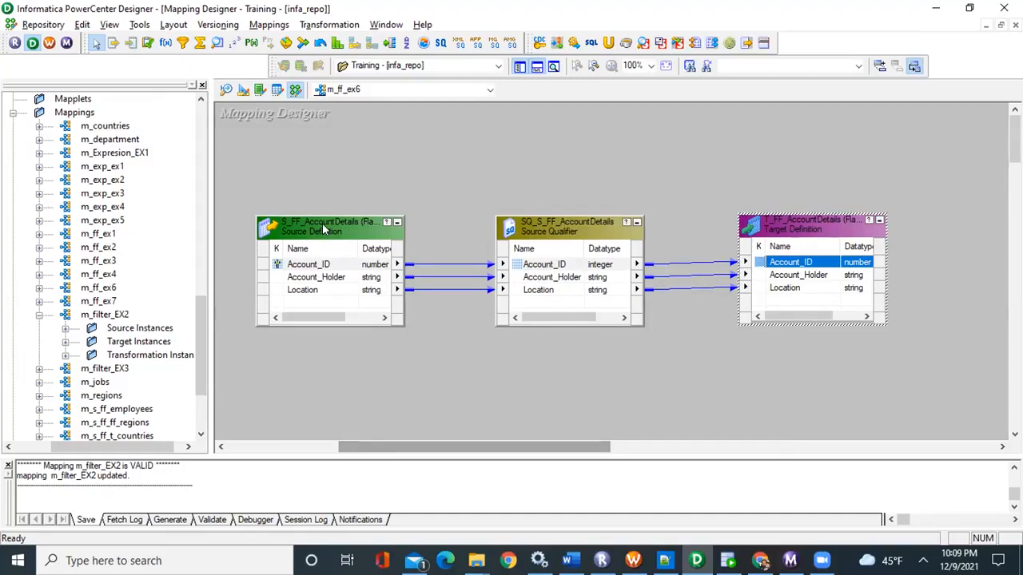
{"action": "left_click", "coordinate": [227, 89]}
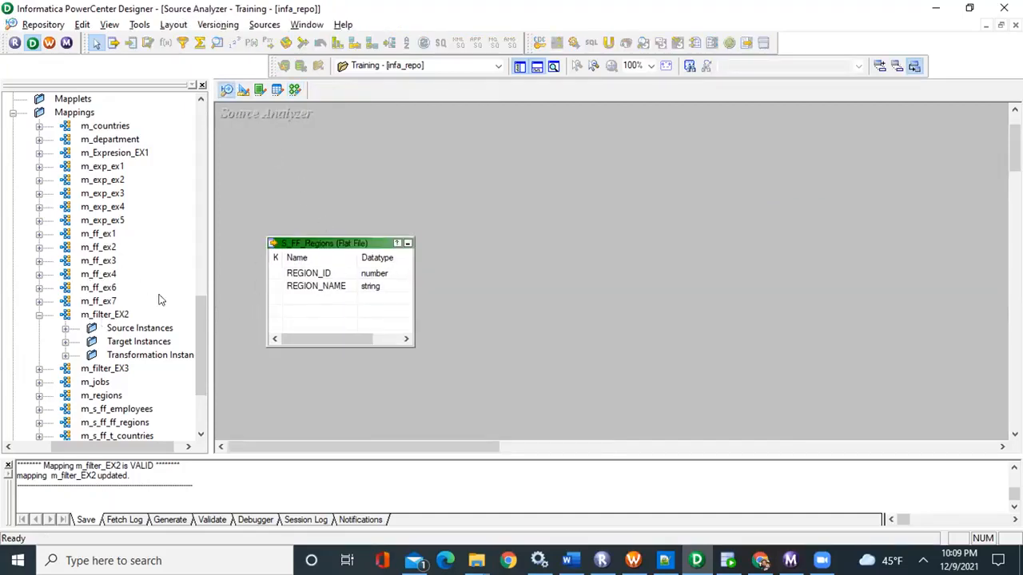
{"action": "left_click", "coordinate": [244, 90]}
{"action": "left_click", "coordinate": [294, 91]}
{"action": "left_click", "coordinate": [294, 90]}
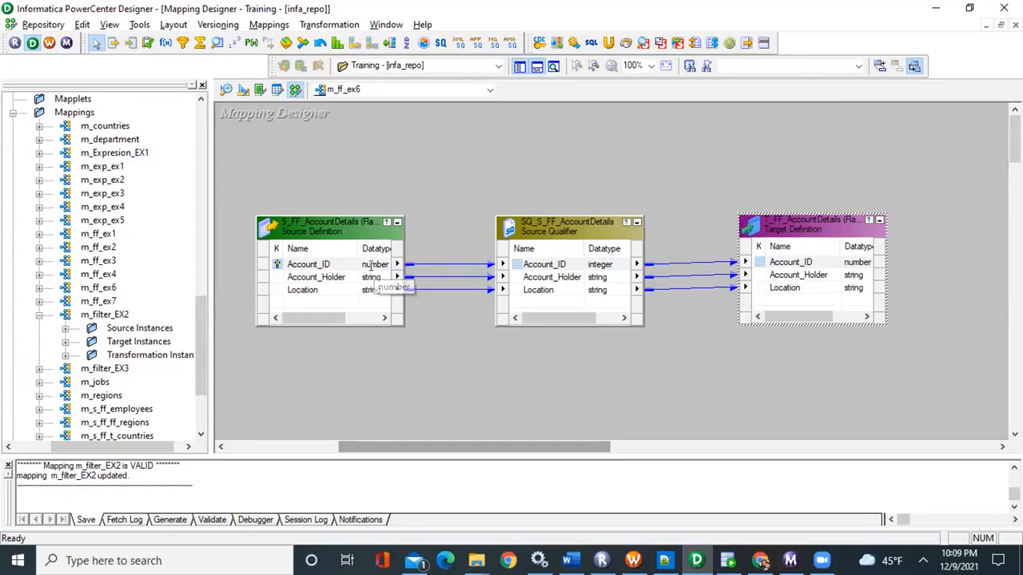
Switch to the exercises document in Word and review the example account_id source values of exercise 6
{"action": "key", "text": "alt+Tab"}
{"action": "left_click", "coordinate": [582, 249]}
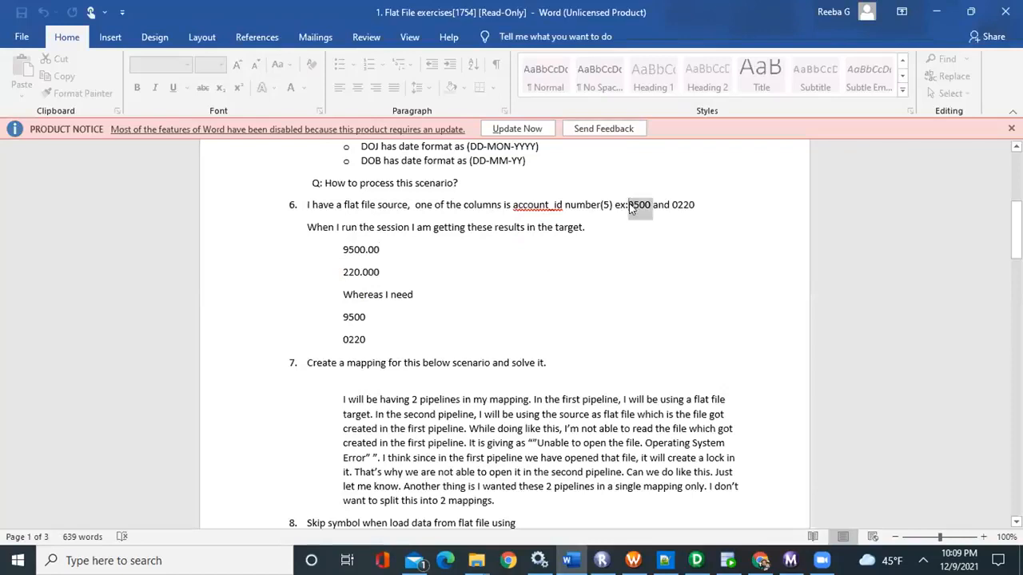
{"action": "left_click", "coordinate": [631, 204]}
{"action": "left_click_drag", "start_coordinate": [631, 205], "coordinate": [684, 203]}
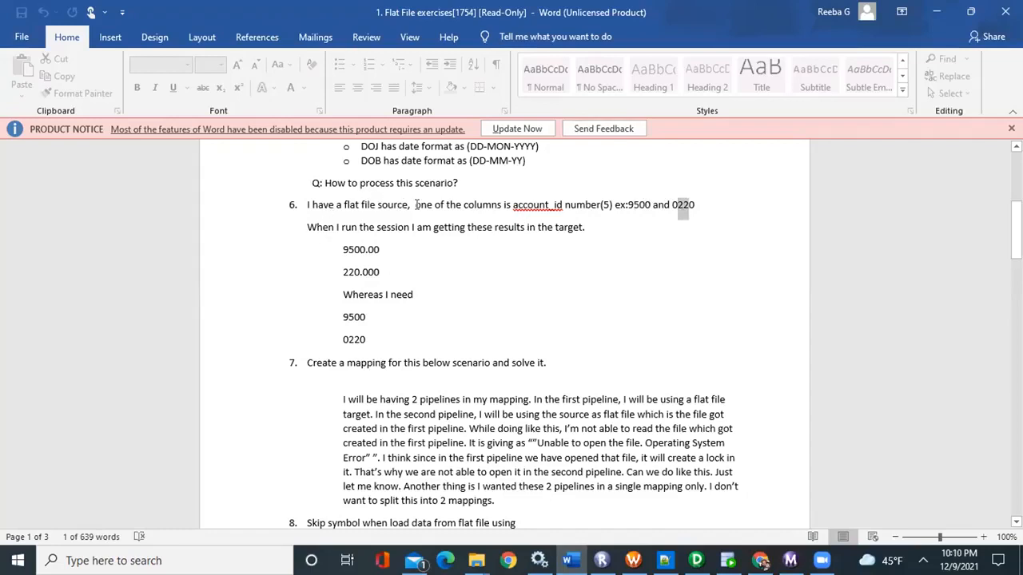
{"action": "left_click", "coordinate": [605, 205]}
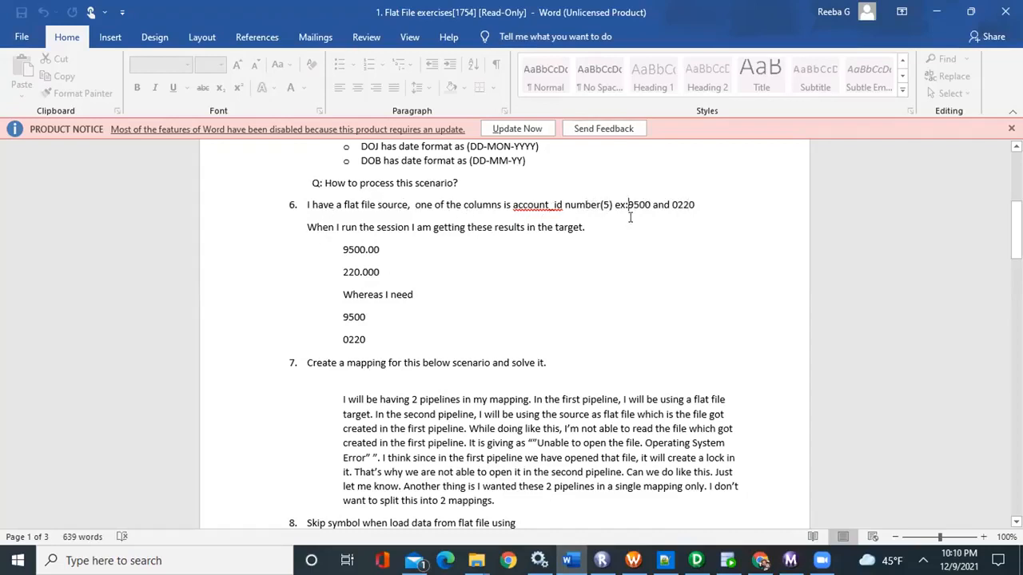
{"action": "left_click_drag", "start_coordinate": [613, 205], "coordinate": [670, 194]}
{"action": "left_click", "coordinate": [649, 258]}
Review exercise 6's sentence about the session results in the target and the values it requires instead
{"action": "left_click_drag", "start_coordinate": [411, 227], "coordinate": [582, 227]}
{"action": "left_click", "coordinate": [503, 288]}
{"action": "left_click", "coordinate": [374, 315]}
{"action": "left_click", "coordinate": [307, 233]}
{"action": "left_click_drag", "start_coordinate": [308, 227], "coordinate": [581, 227]}
{"action": "left_click", "coordinate": [443, 309]}
{"action": "left_click_drag", "start_coordinate": [343, 292], "coordinate": [386, 300]}
{"action": "left_click", "coordinate": [355, 339]}
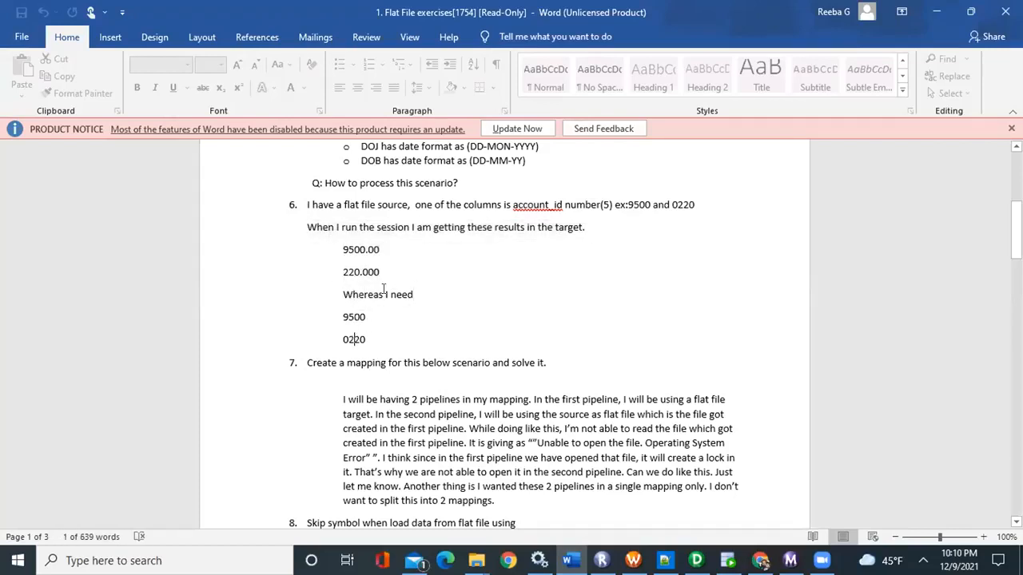
Compare the source values 9500 and 0220 of exercise 6 with the unwanted results 9500.00 and 220.000
{"action": "left_click_drag", "start_coordinate": [620, 202], "coordinate": [682, 198]}
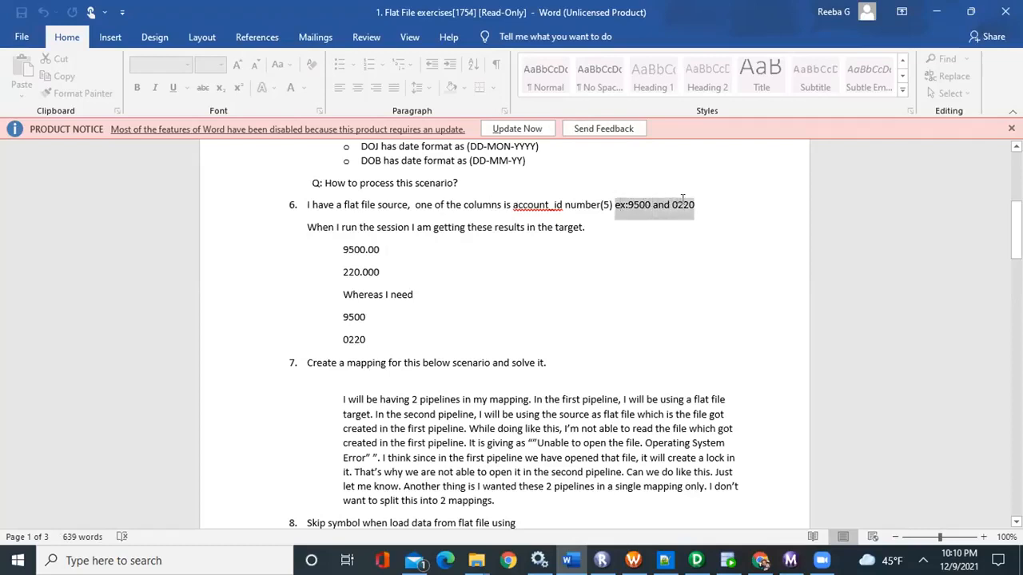
{"action": "left_click", "coordinate": [630, 206]}
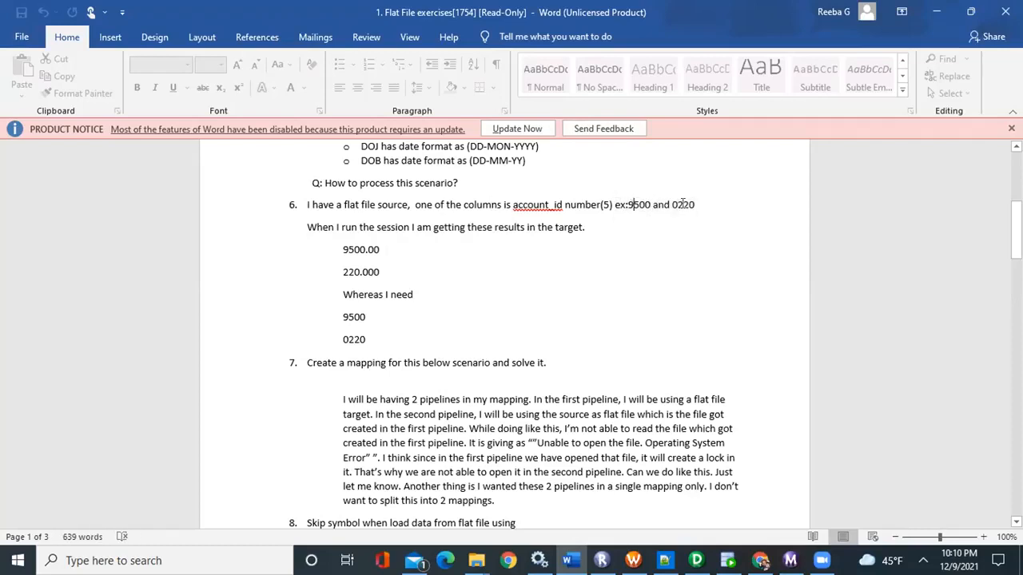
{"action": "double_click", "coordinate": [637, 205]}
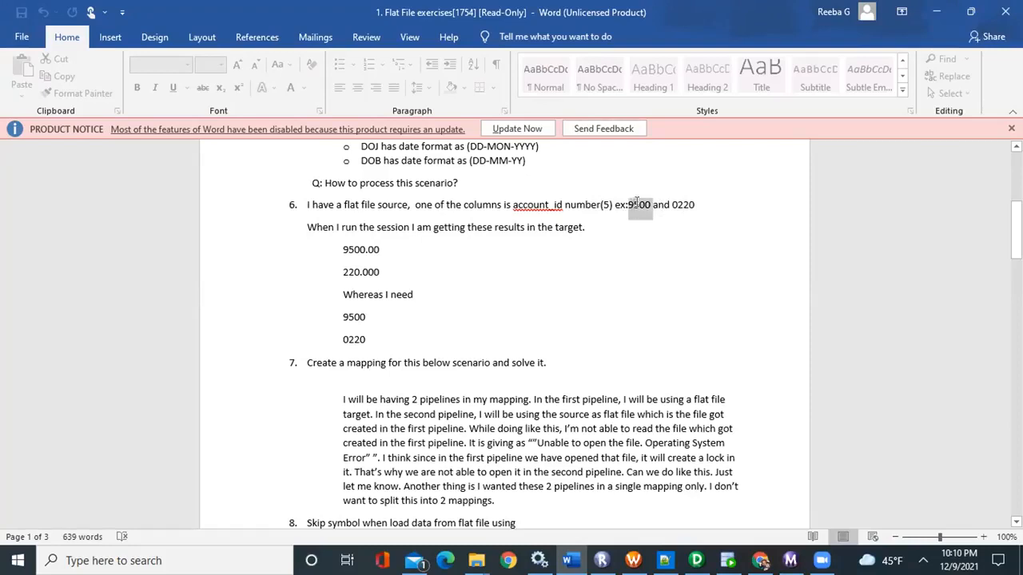
{"action": "double_click", "coordinate": [683, 204]}
{"action": "left_click", "coordinate": [659, 238]}
{"action": "left_click_drag", "start_coordinate": [392, 275], "coordinate": [334, 249]}
{"action": "left_click", "coordinate": [381, 273]}
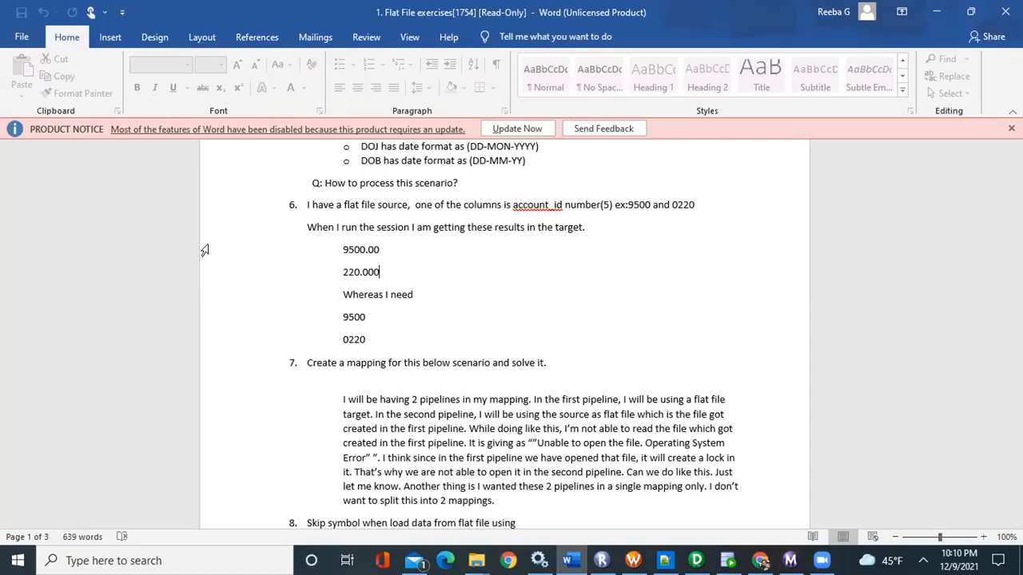
{"action": "left_click_drag", "start_coordinate": [397, 277], "coordinate": [346, 240]}
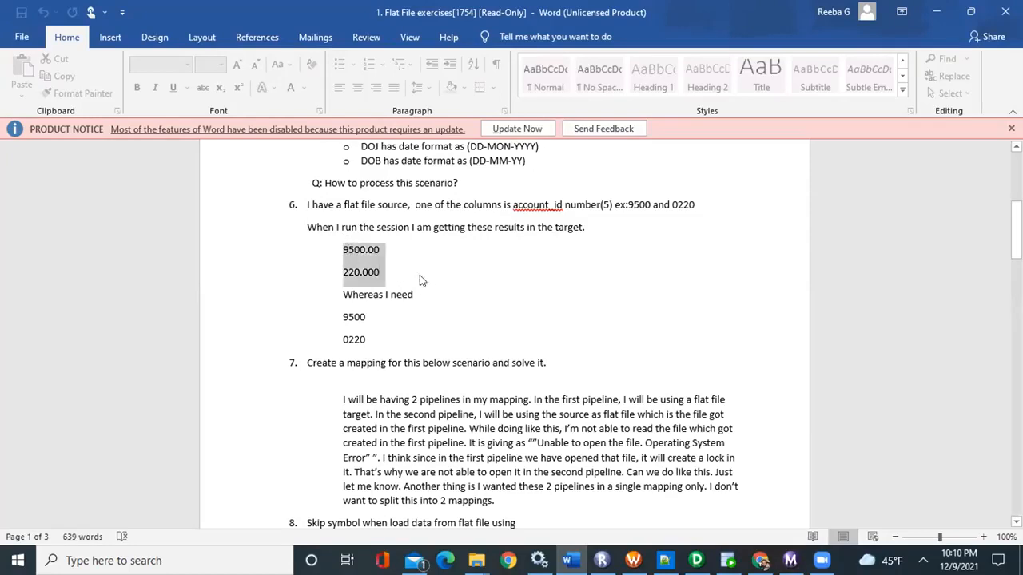
{"action": "left_click", "coordinate": [419, 274]}
Compare the leading zero of 0220 in the source example of exercise 6 with the required target value
{"action": "left_click_drag", "start_coordinate": [628, 204], "coordinate": [652, 205]}
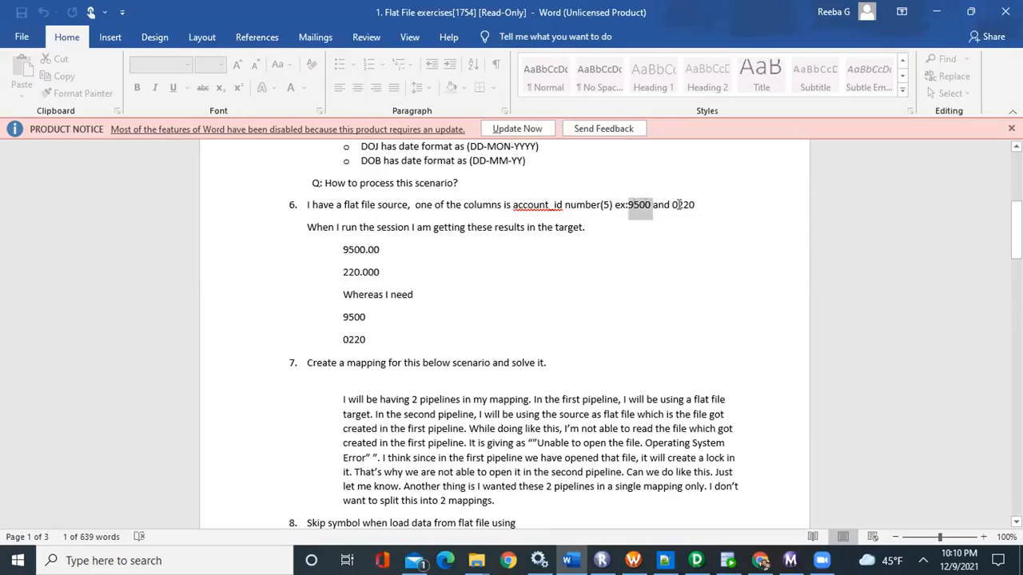
{"action": "double_click", "coordinate": [678, 205]}
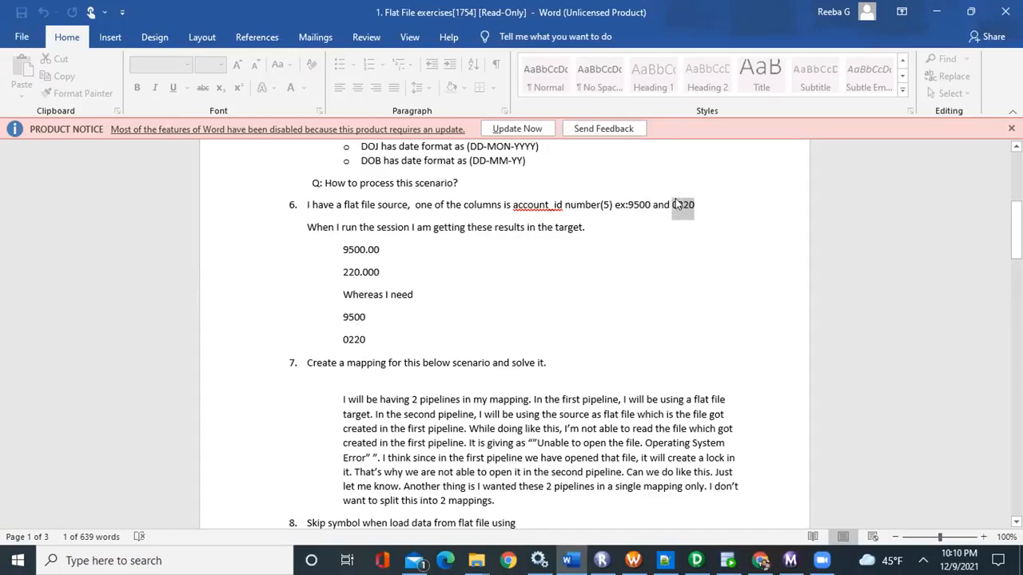
{"action": "left_click", "coordinate": [680, 206]}
{"action": "double_click", "coordinate": [677, 205]}
{"action": "left_click", "coordinate": [689, 223]}
{"action": "double_click", "coordinate": [346, 337]}
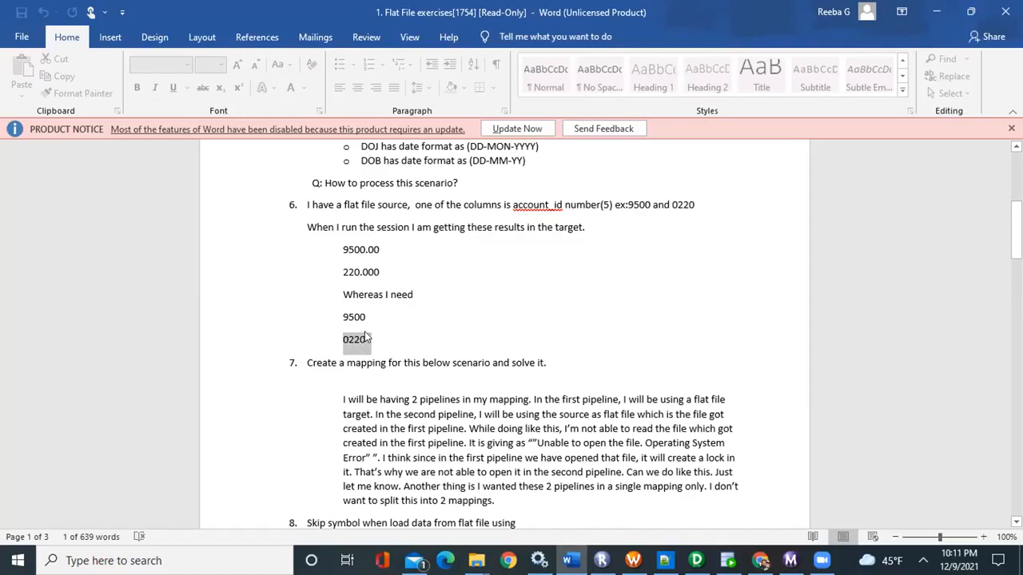
Compare the required values 9500 and 0220 of exercise 6 with the unwanted session results listed above them
{"action": "left_click", "coordinate": [365, 317]}
{"action": "left_click_drag", "start_coordinate": [364, 317], "coordinate": [343, 338]}
{"action": "left_click", "coordinate": [372, 334]}
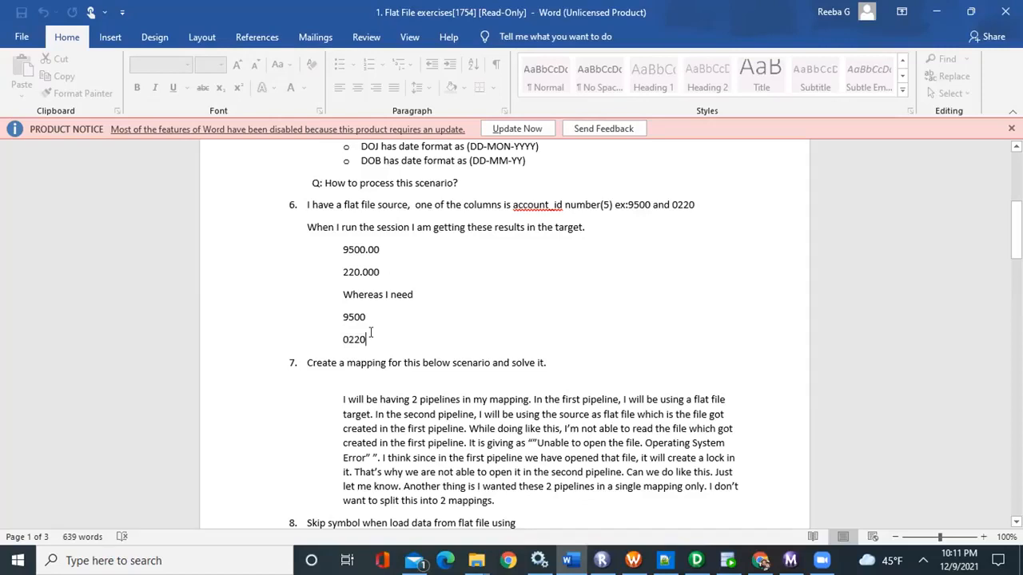
{"action": "scroll", "coordinate": [371, 331], "scroll_direction": "up", "scroll_amount": 1}
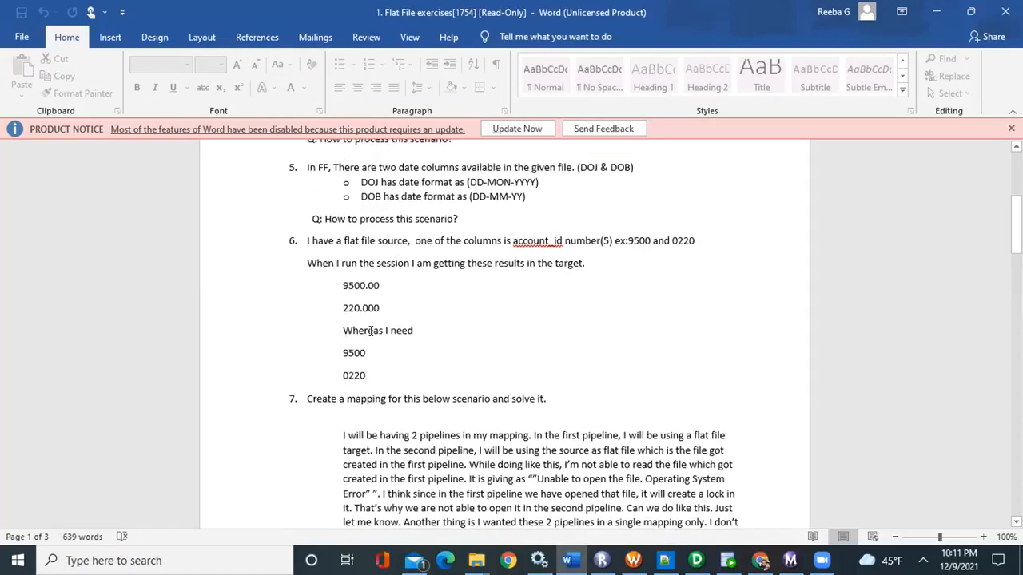
{"action": "scroll", "coordinate": [453, 264], "scroll_direction": "up", "scroll_amount": 2}
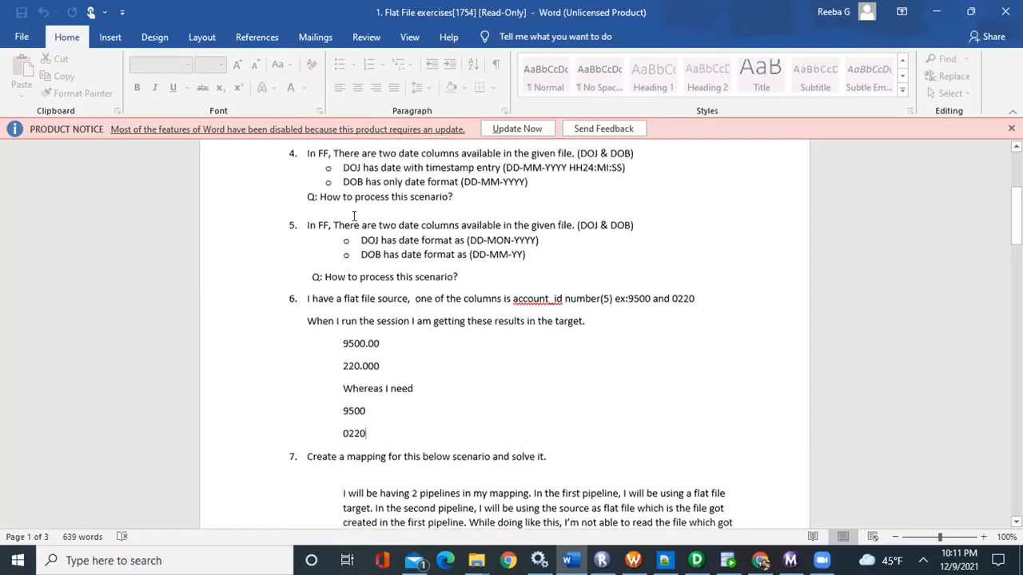
{"action": "scroll", "coordinate": [354, 216], "scroll_direction": "up", "scroll_amount": 1}
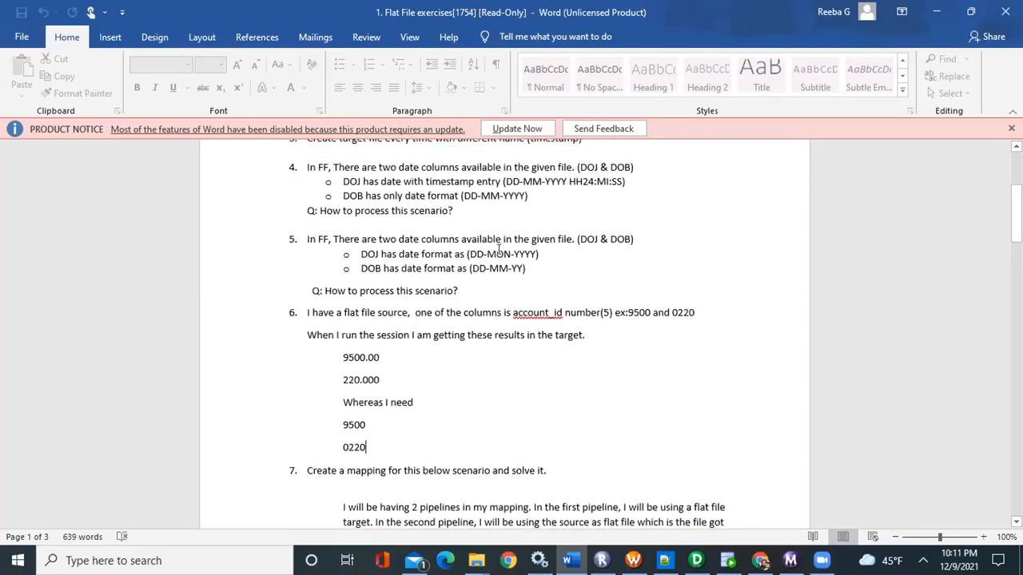
{"action": "left_click_drag", "start_coordinate": [367, 449], "coordinate": [337, 357]}
{"action": "left_click", "coordinate": [393, 424]}
Review exercise 5's two date columns, DOJ in DD-MON-YYYY and DOB in DD-MM-YY format
{"action": "left_click_drag", "start_coordinate": [360, 254], "coordinate": [437, 268]}
{"action": "left_click", "coordinate": [482, 269]}
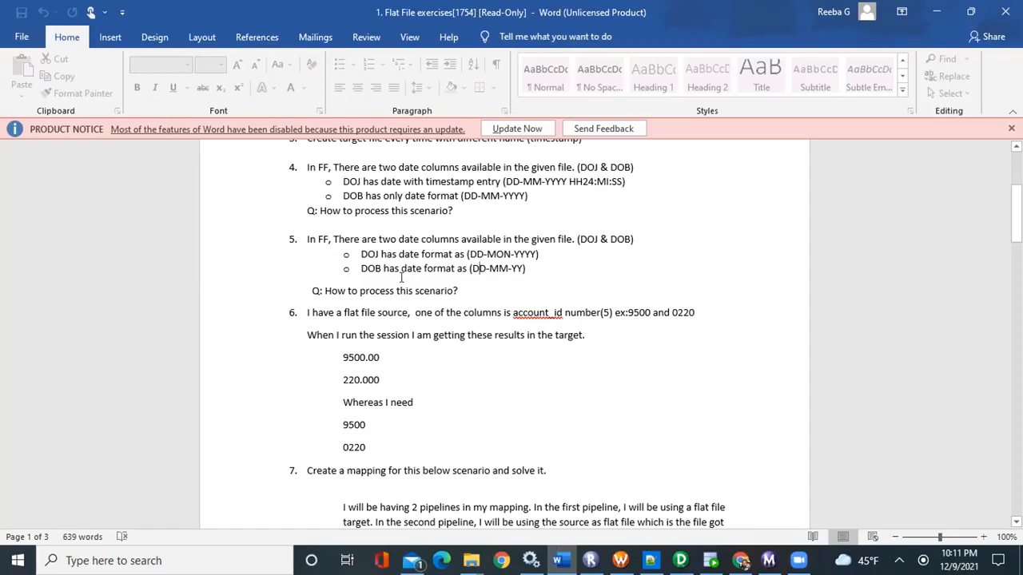
{"action": "left_click_drag", "start_coordinate": [360, 253], "coordinate": [382, 268]}
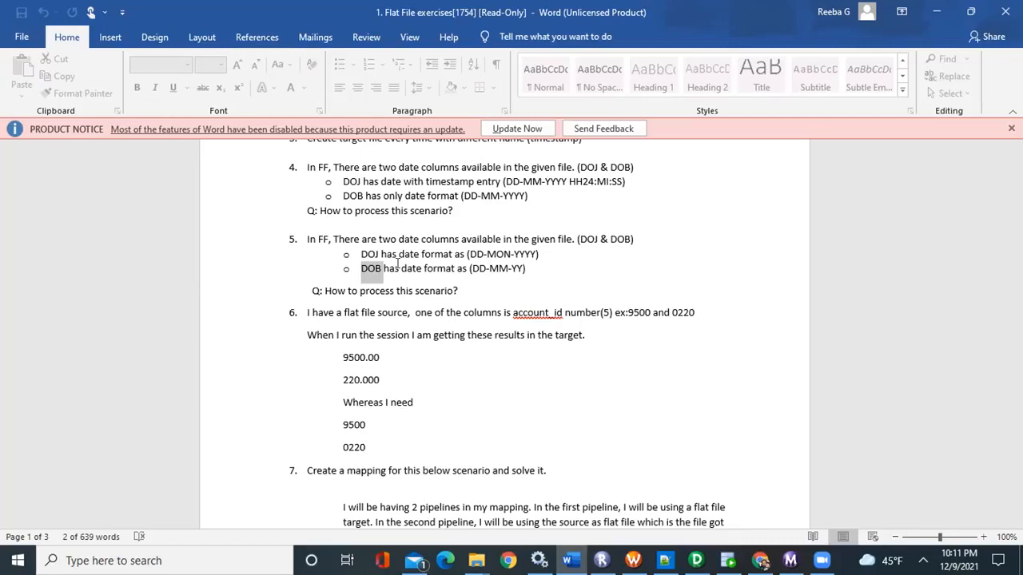
{"action": "left_click_drag", "start_coordinate": [314, 238], "coordinate": [547, 269]}
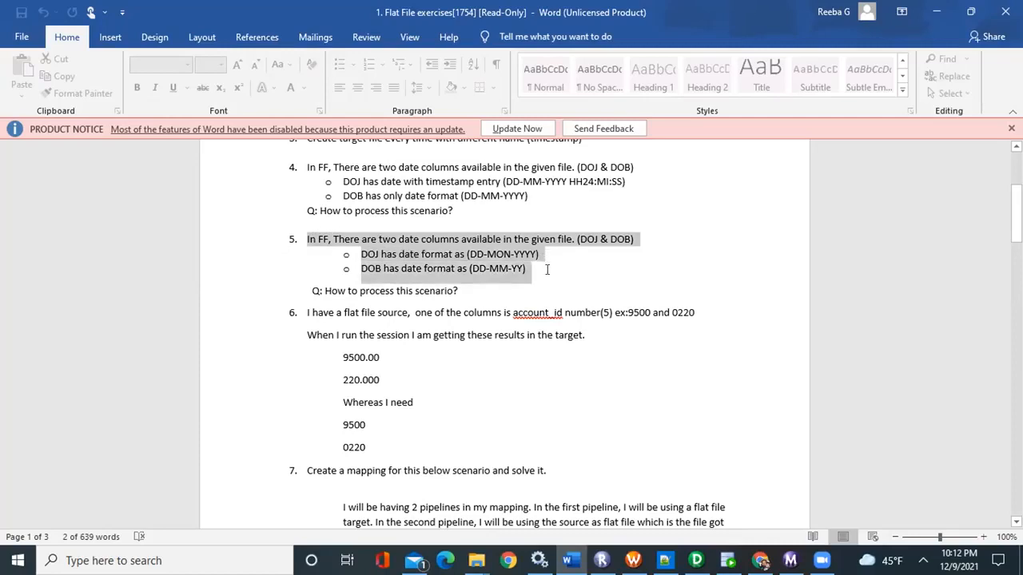
{"action": "left_click", "coordinate": [548, 264]}
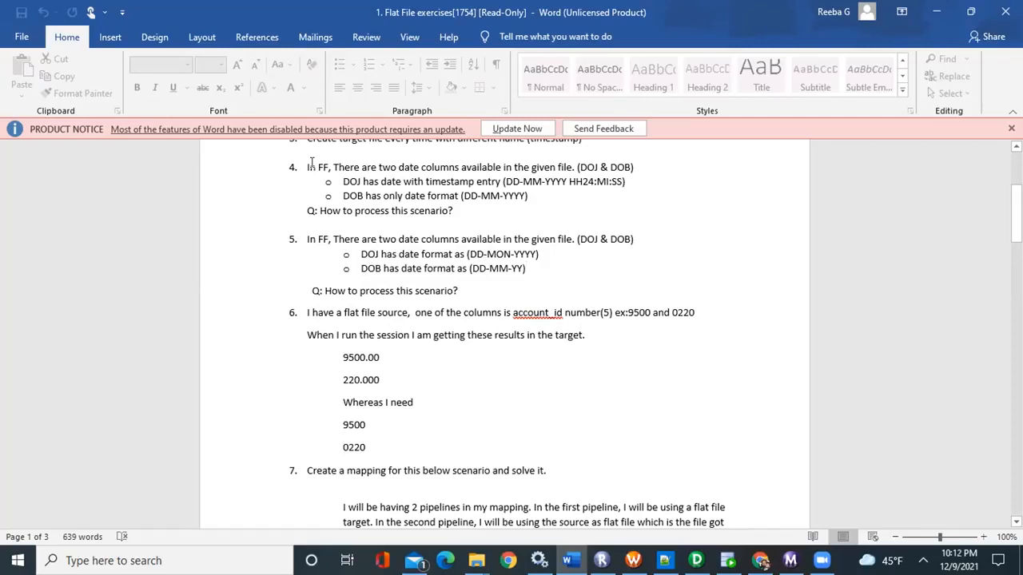
Review exercise 4's date columns, focusing on the DOJ timestamp format DD-MM-YYYY HH24:MI:SS
{"action": "left_click_drag", "start_coordinate": [306, 167], "coordinate": [515, 213]}
{"action": "left_click", "coordinate": [553, 190]}
{"action": "left_click_drag", "start_coordinate": [488, 168], "coordinate": [542, 181]}
{"action": "left_click", "coordinate": [551, 204]}
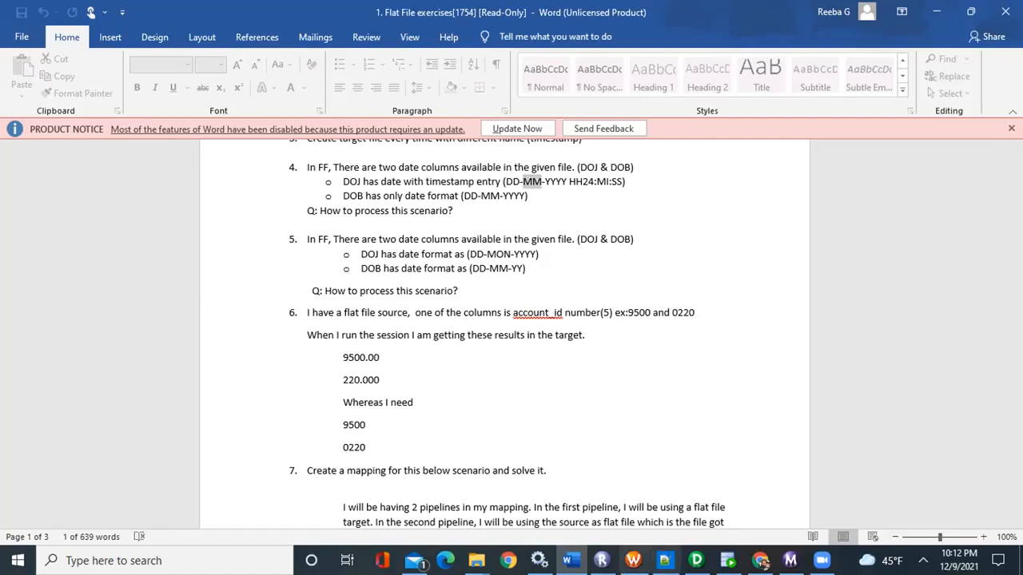
Switch to PowerCenter Designer, open mapping m_ff_ex4 and check the DOJ and DOB datatypes in its source definition
{"action": "left_click", "coordinate": [696, 560]}
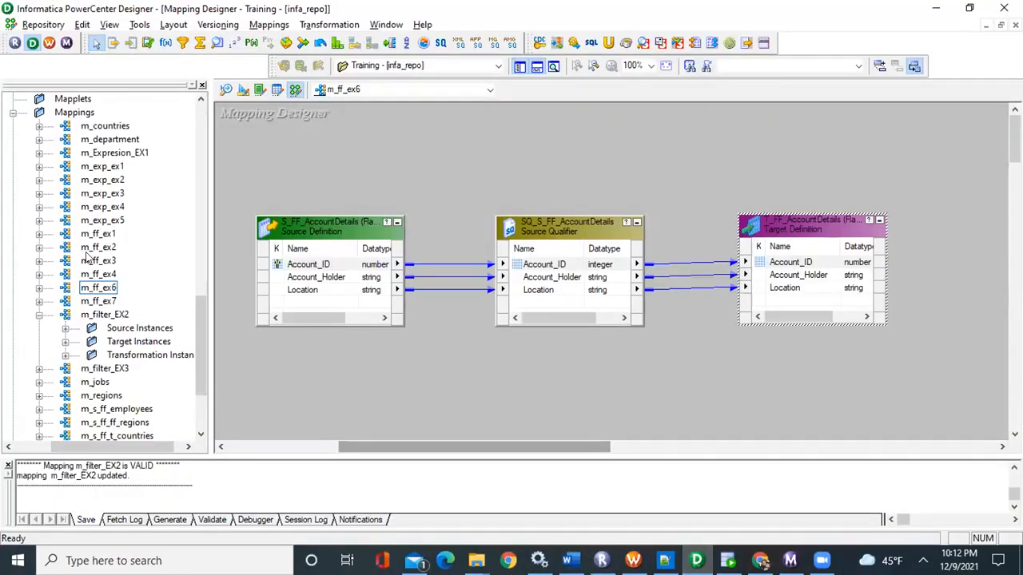
{"action": "key", "text": "alt+Tab"}
{"action": "key", "text": "alt+Tab"}
{"action": "left_click_drag", "start_coordinate": [102, 274], "coordinate": [399, 192]}
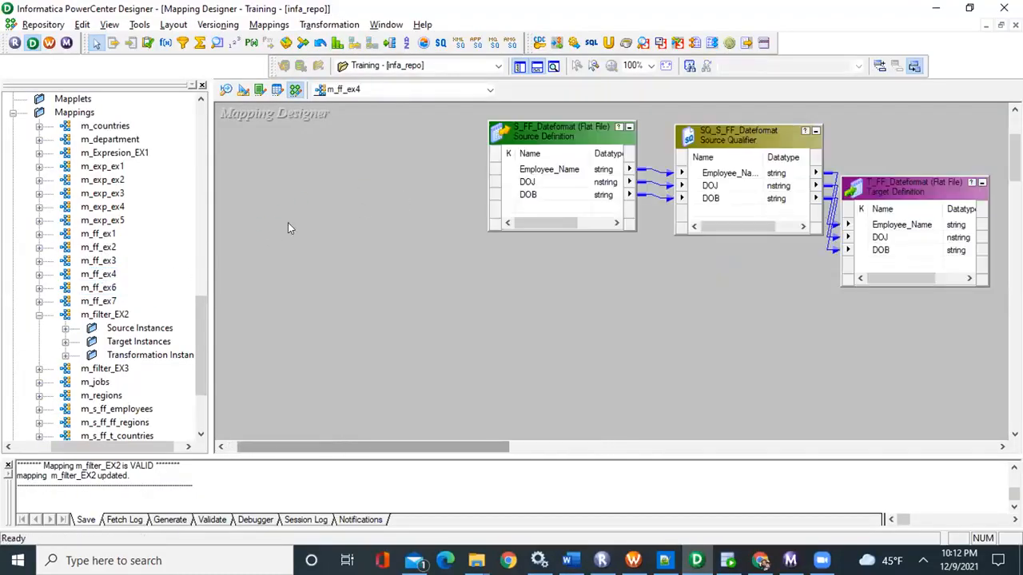
{"action": "left_click_drag", "start_coordinate": [480, 448], "coordinate": [542, 449]}
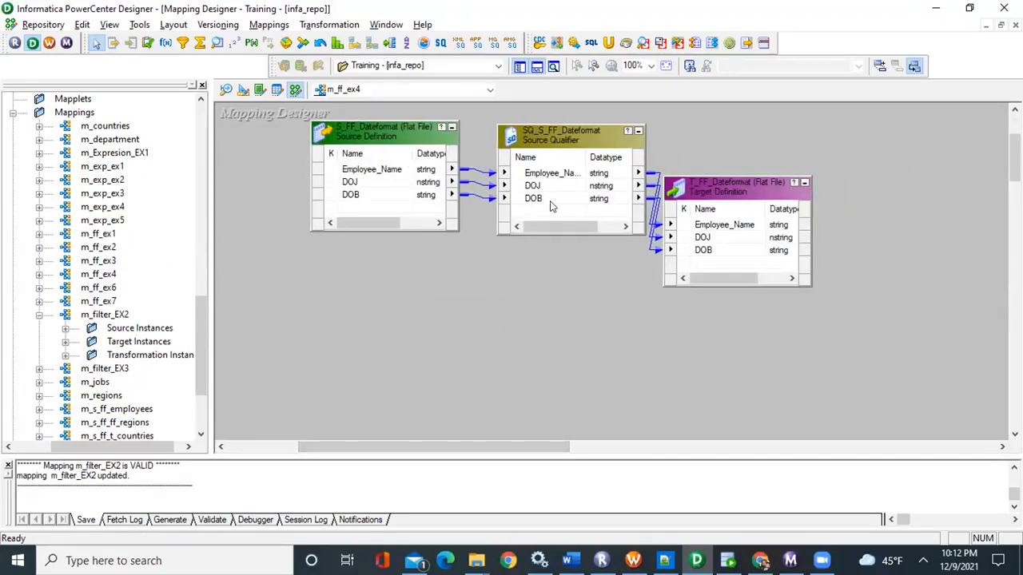
{"action": "left_click", "coordinate": [439, 183]}
{"action": "left_click", "coordinate": [427, 196]}
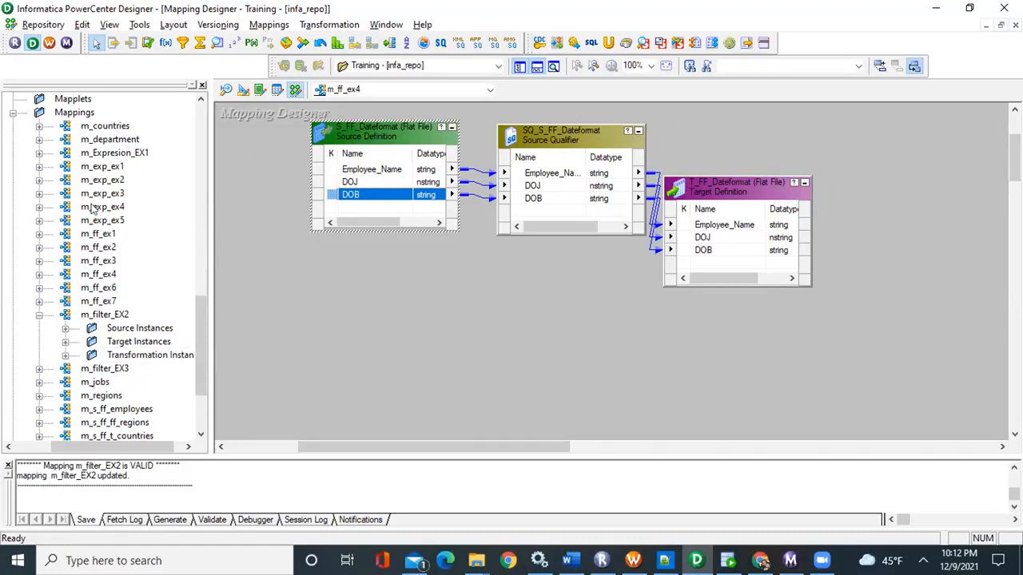
Place the S_FF_Dateformat source from the Flat_File group in the Source Analyzer workspace
{"action": "scroll", "coordinate": [139, 251], "scroll_direction": "up", "scroll_amount": 1}
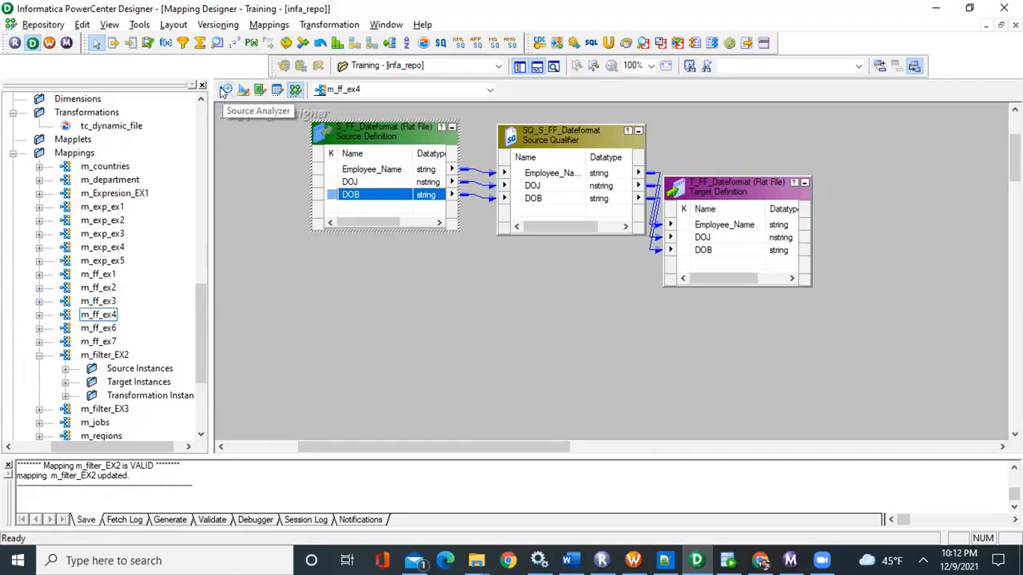
{"action": "scroll", "coordinate": [138, 209], "scroll_direction": "up", "scroll_amount": 3}
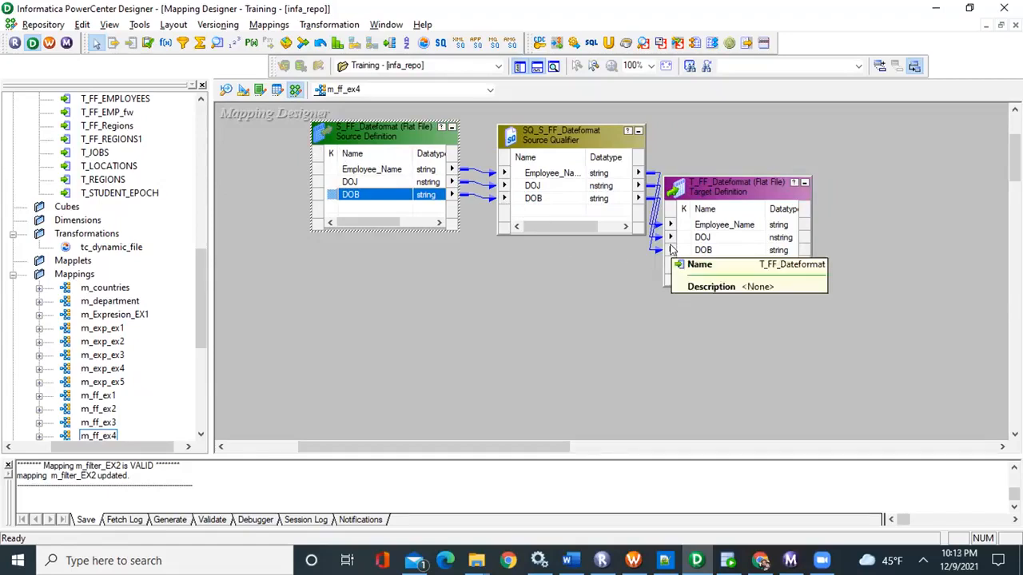
{"action": "scroll", "coordinate": [147, 217], "scroll_direction": "up", "scroll_amount": 2}
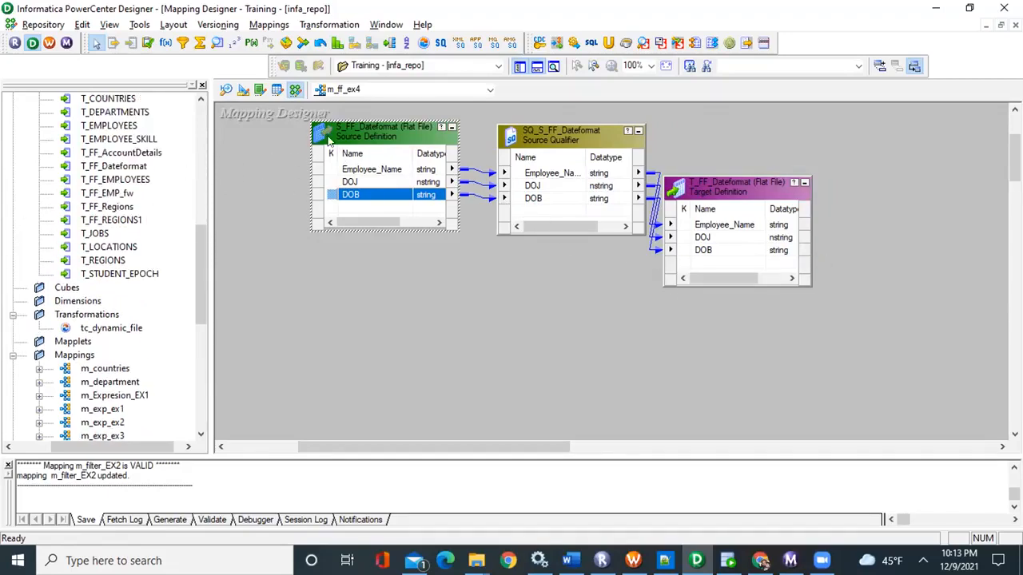
{"action": "key", "text": "alt+Tab"}
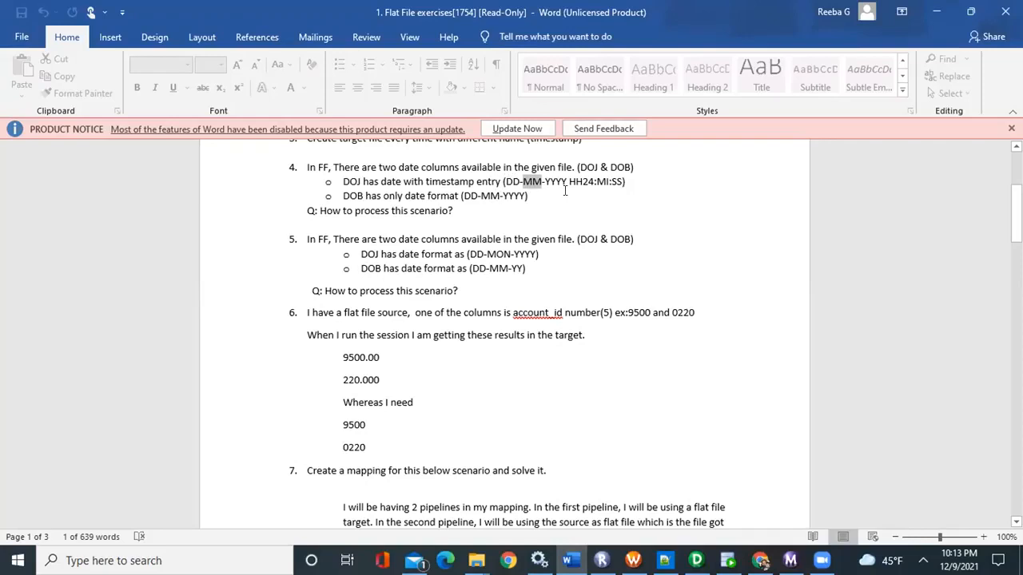
{"action": "key", "text": "alt+Tab"}
{"action": "scroll", "coordinate": [127, 211], "scroll_direction": "up", "scroll_amount": 2}
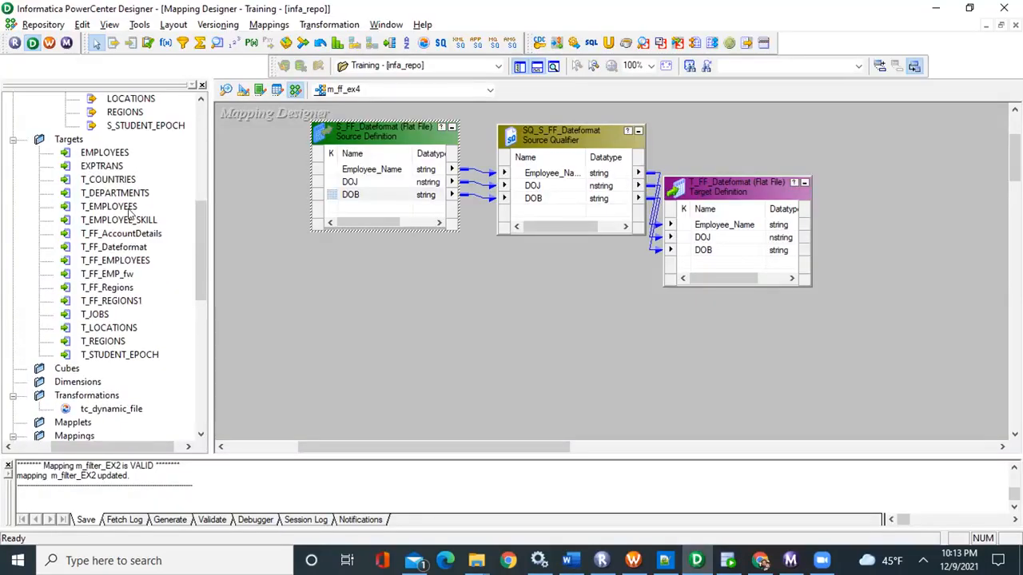
{"action": "scroll", "coordinate": [128, 211], "scroll_direction": "up", "scroll_amount": 1}
{"action": "scroll", "coordinate": [127, 216], "scroll_direction": "up", "scroll_amount": 1}
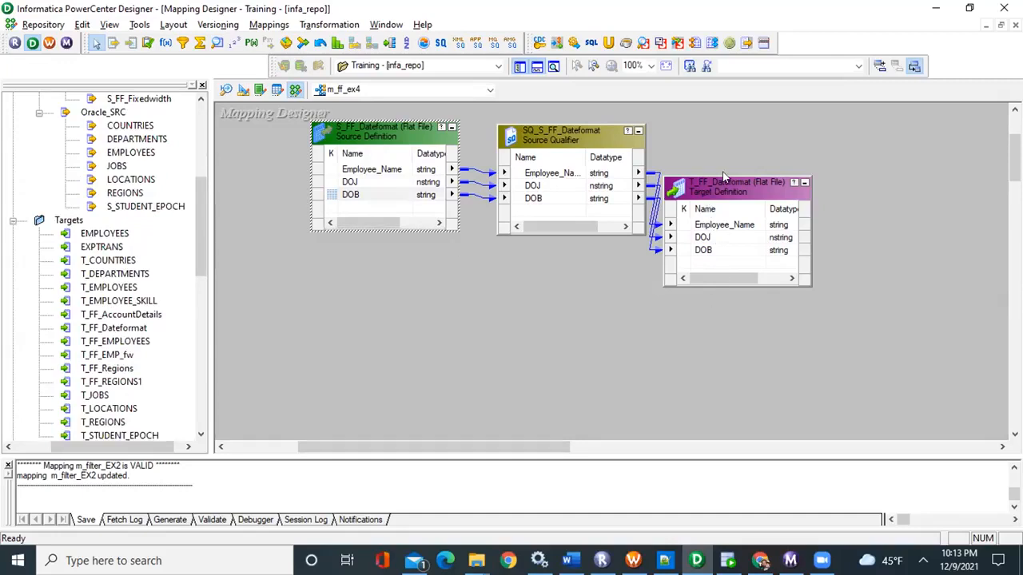
{"action": "scroll", "coordinate": [115, 214], "scroll_direction": "up", "scroll_amount": 2}
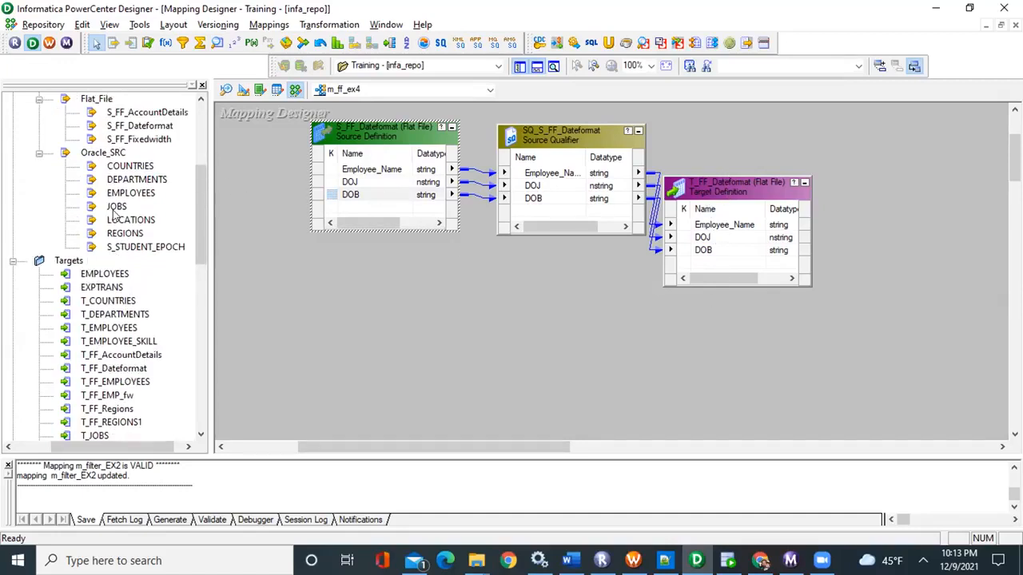
{"action": "scroll", "coordinate": [115, 214], "scroll_direction": "up", "scroll_amount": 2}
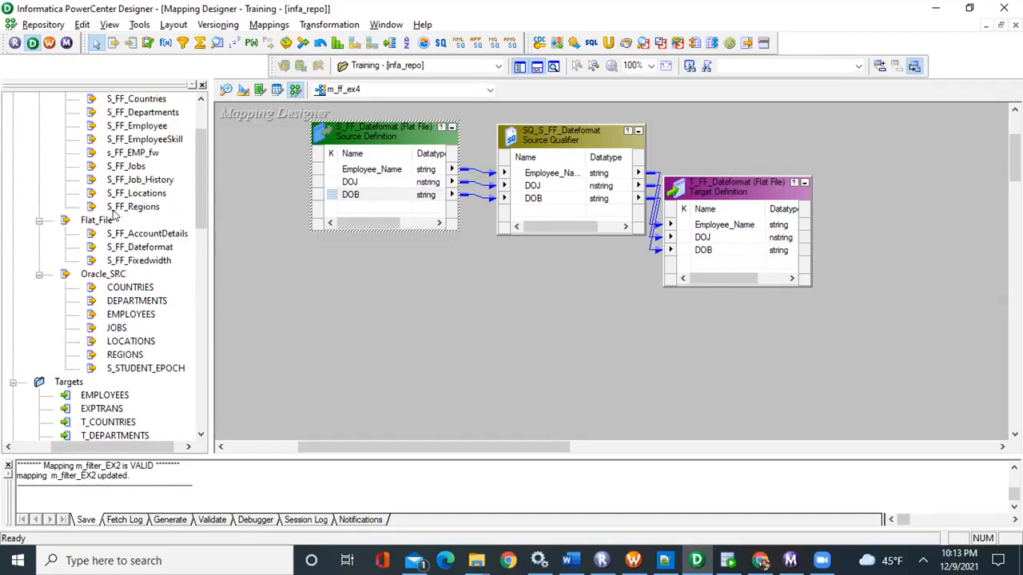
{"action": "scroll", "coordinate": [114, 214], "scroll_direction": "up", "scroll_amount": 1}
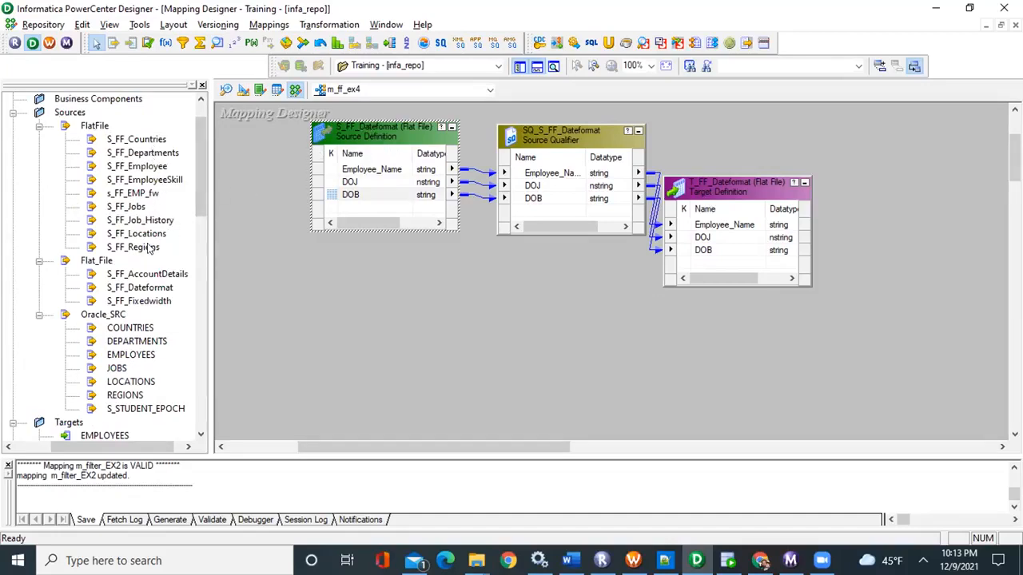
{"action": "left_click", "coordinate": [132, 287]}
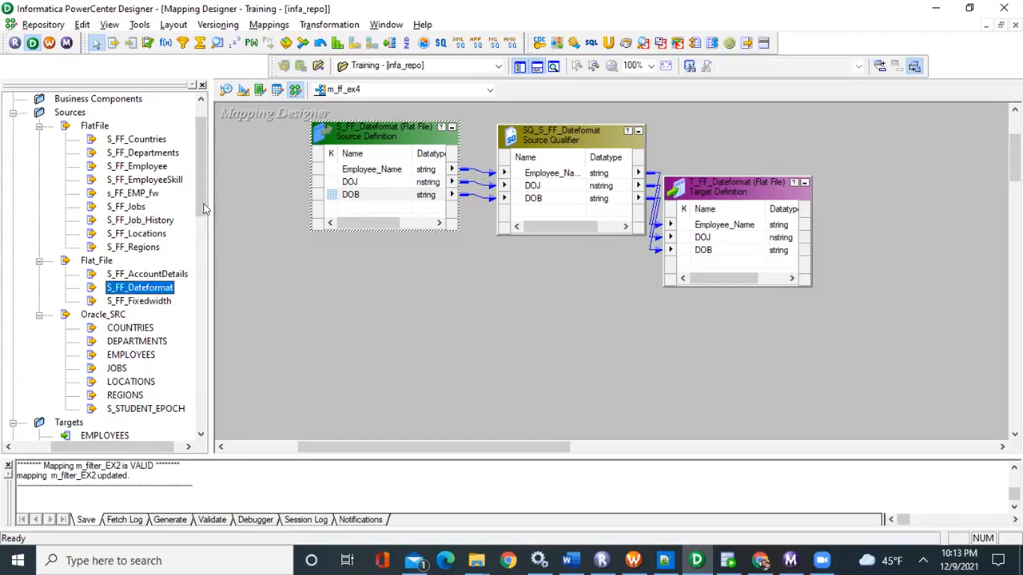
{"action": "left_click", "coordinate": [226, 90]}
{"action": "left_click", "coordinate": [144, 293]}
{"action": "left_click_drag", "start_coordinate": [144, 292], "coordinate": [438, 207]}
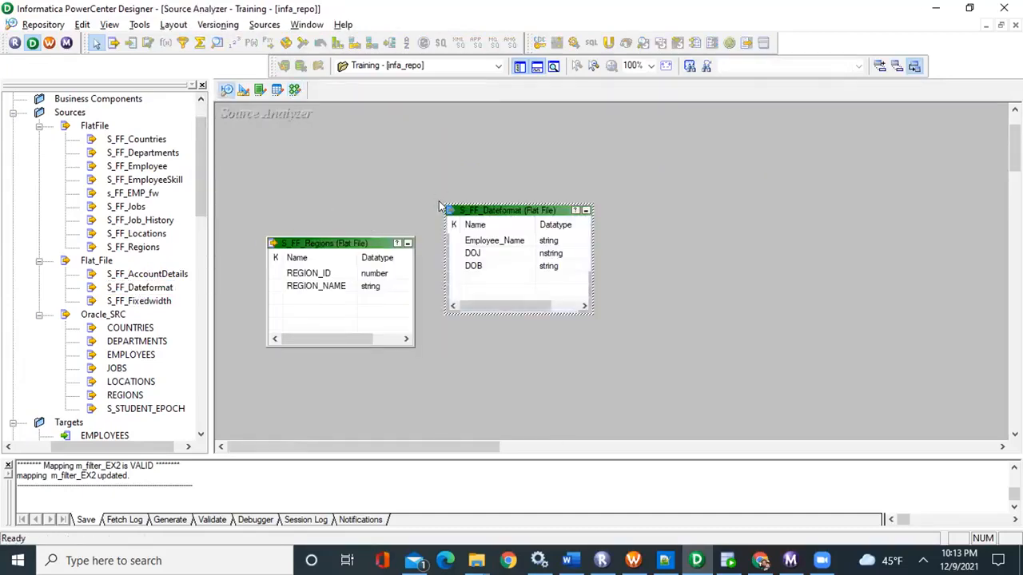
Open the datetime format settings of S_FF_Dateformat and compare the format string with exercise 4's DOJ format in Word
{"action": "double_click", "coordinate": [504, 209]}
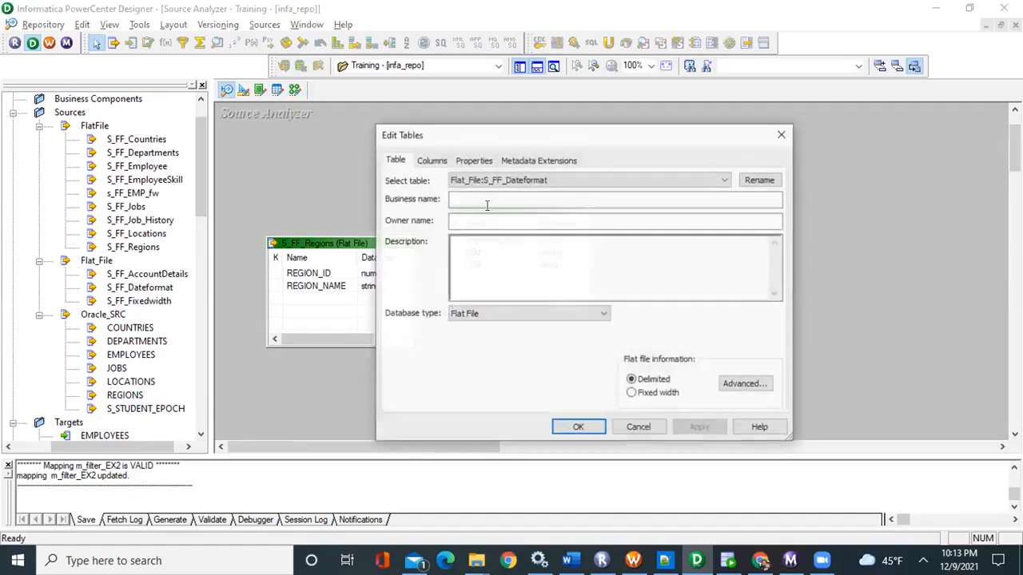
{"action": "left_click", "coordinate": [472, 160]}
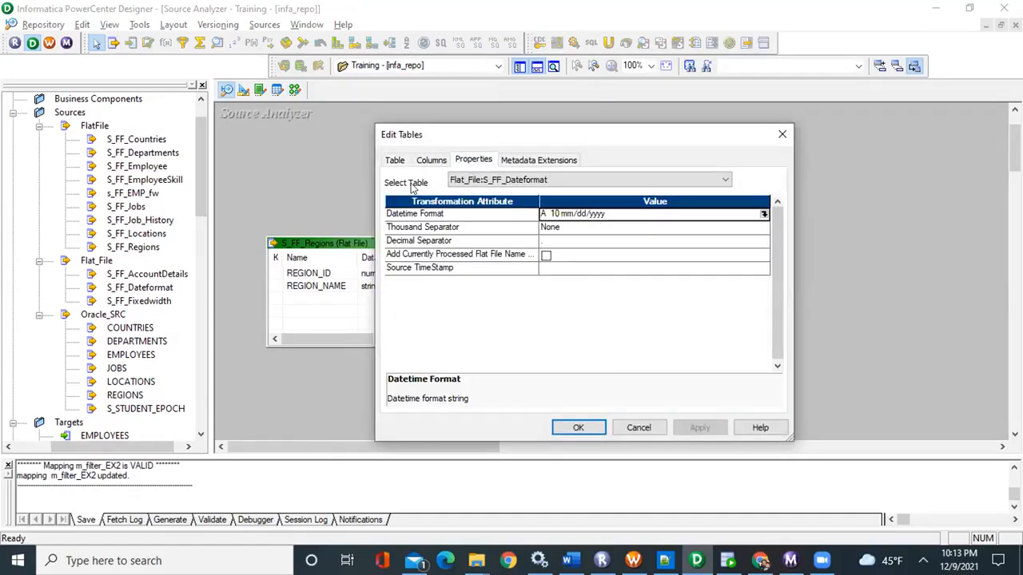
{"action": "left_click", "coordinate": [763, 216]}
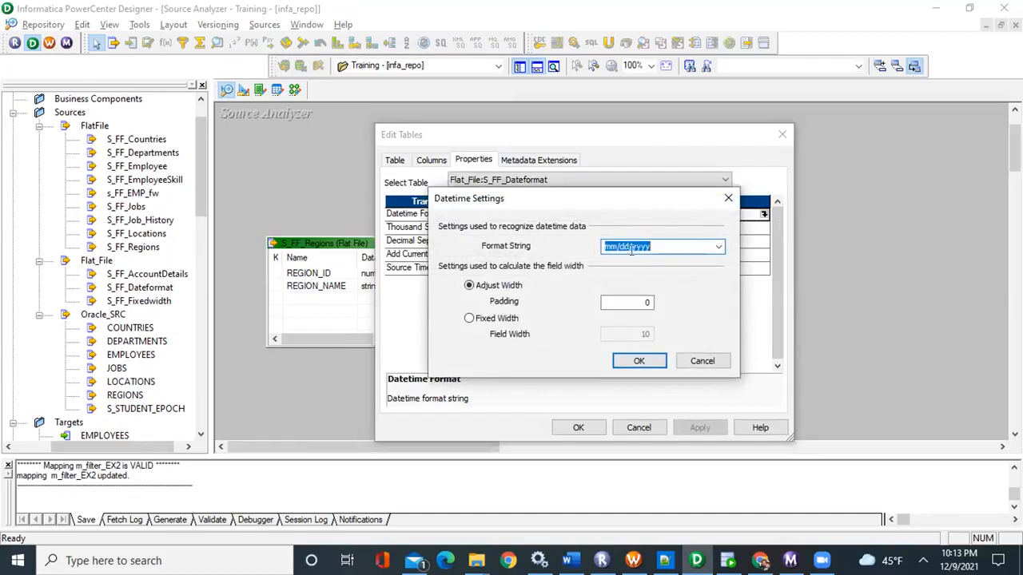
{"action": "double_click", "coordinate": [608, 248]}
{"action": "key", "text": "alt+Tab"}
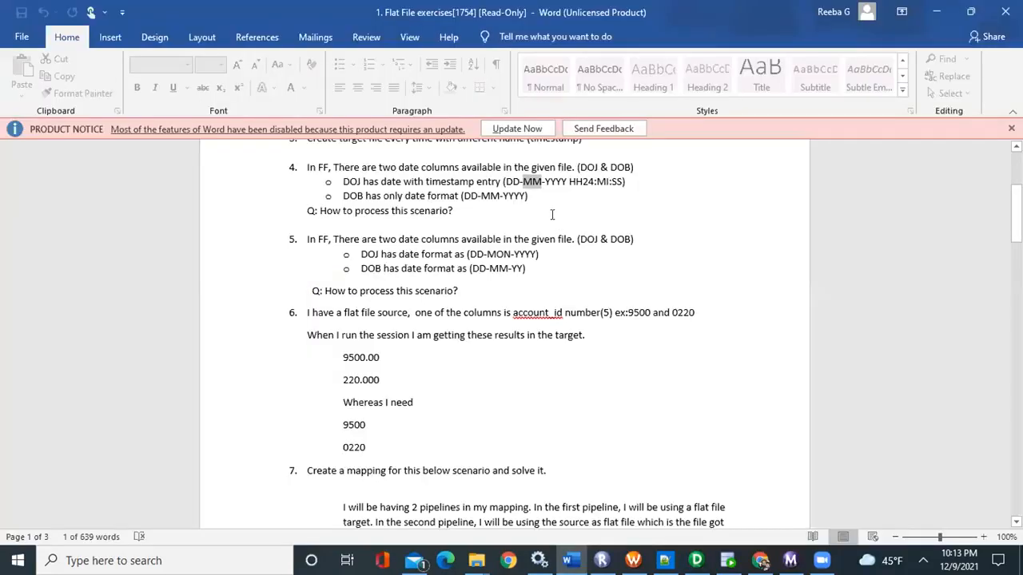
{"action": "left_click", "coordinate": [512, 181]}
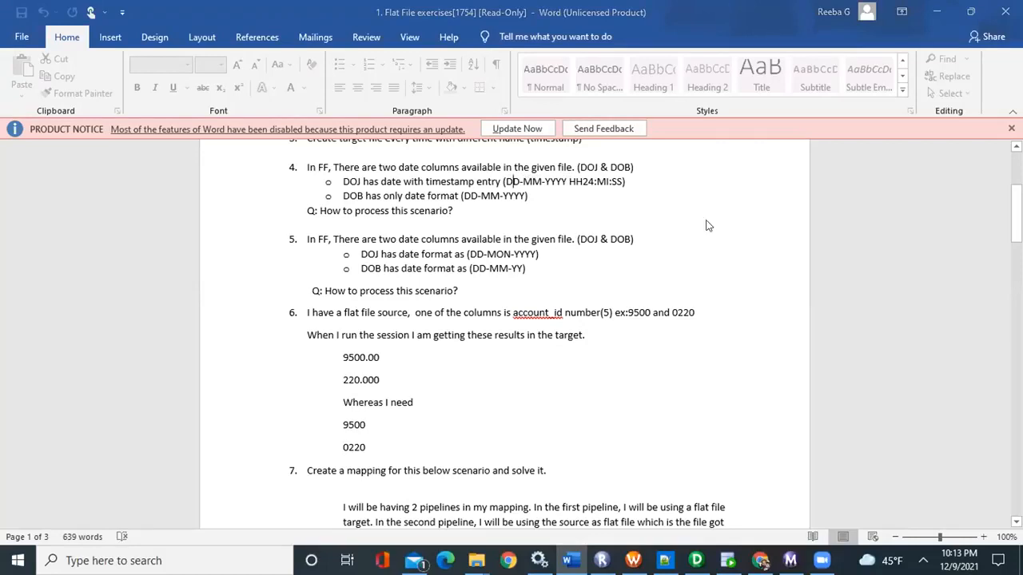
{"action": "key", "text": "alt+Tab"}
Examine the predefined datetime format strings offered for S_FF_Dateformat, try clearing the current one, and discard the table edits
{"action": "left_click", "coordinate": [718, 246]}
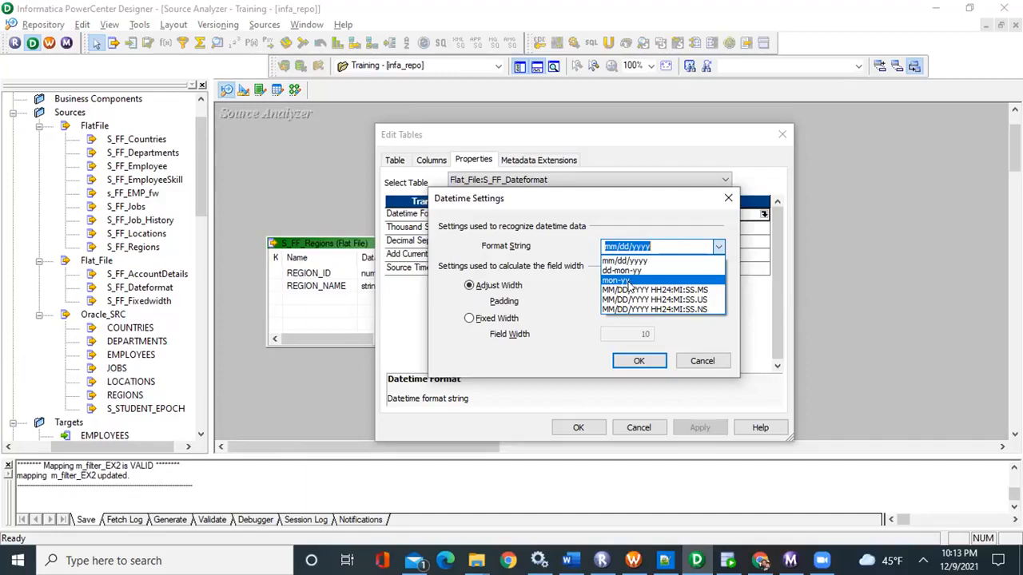
{"action": "left_click", "coordinate": [579, 286]}
{"action": "left_click", "coordinate": [657, 242]}
{"action": "left_click_drag", "start_coordinate": [657, 242], "coordinate": [584, 243]}
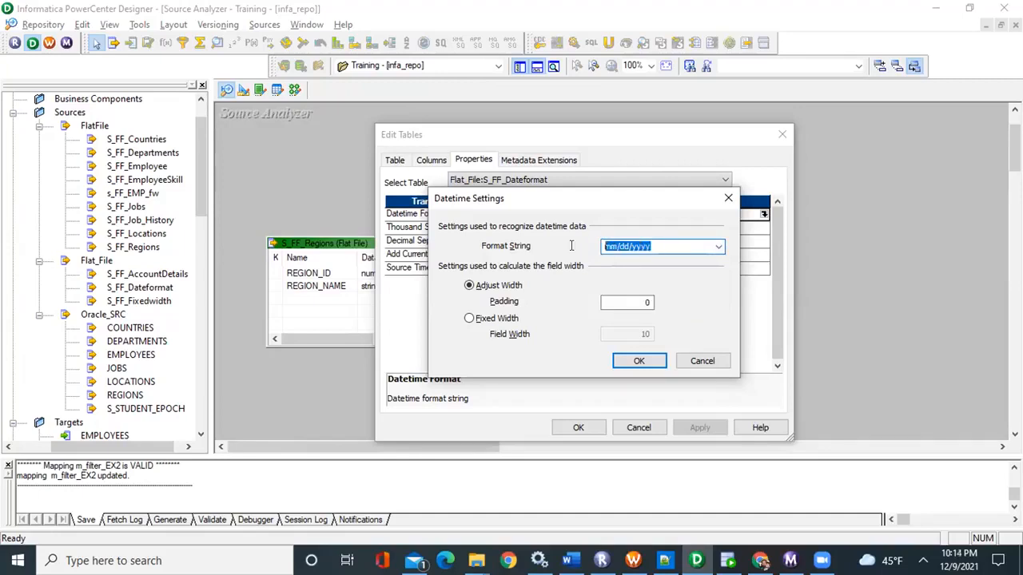
{"action": "key", "text": "BackSpace"}
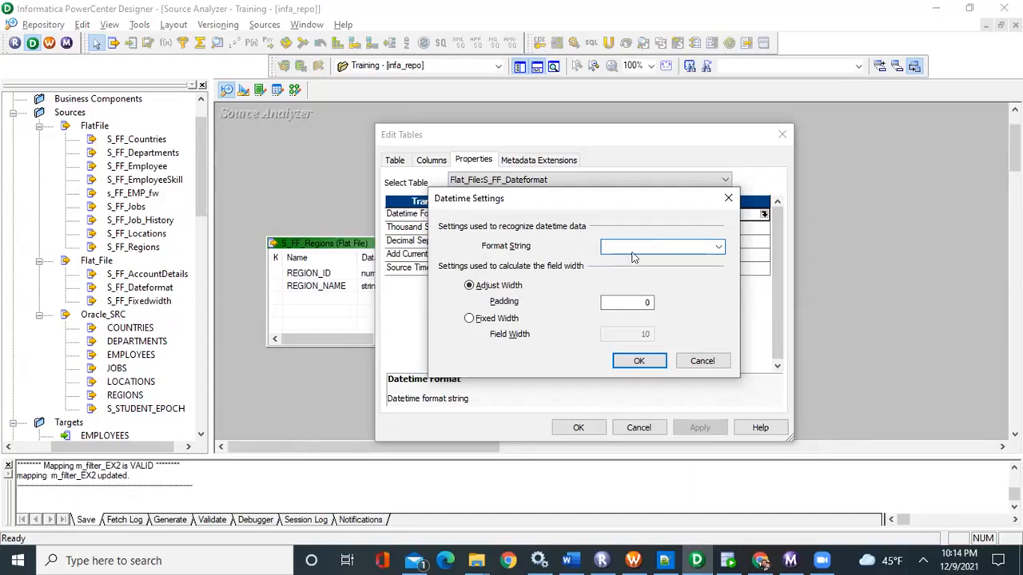
{"action": "left_click", "coordinate": [719, 248]}
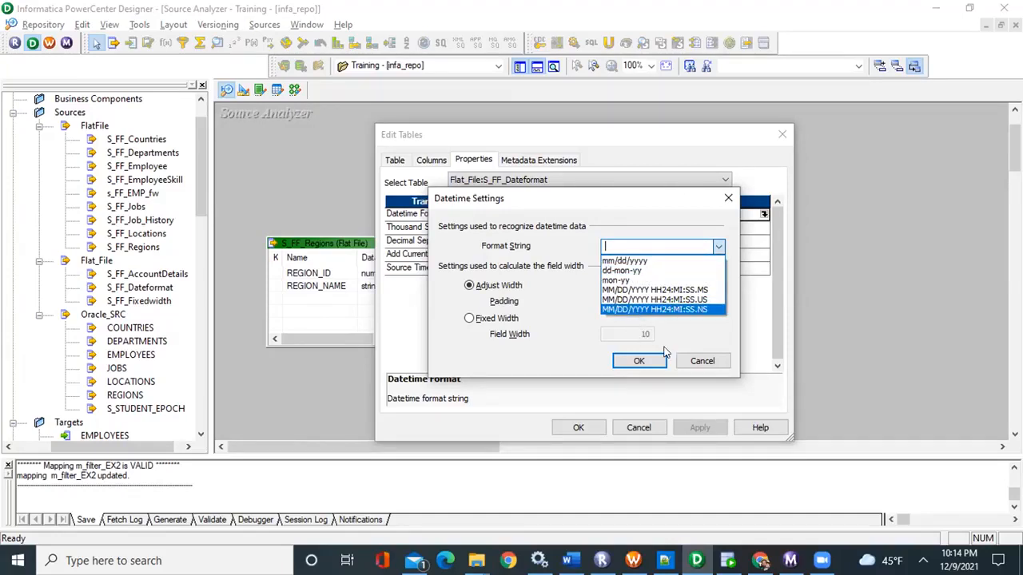
{"action": "left_click", "coordinate": [699, 365]}
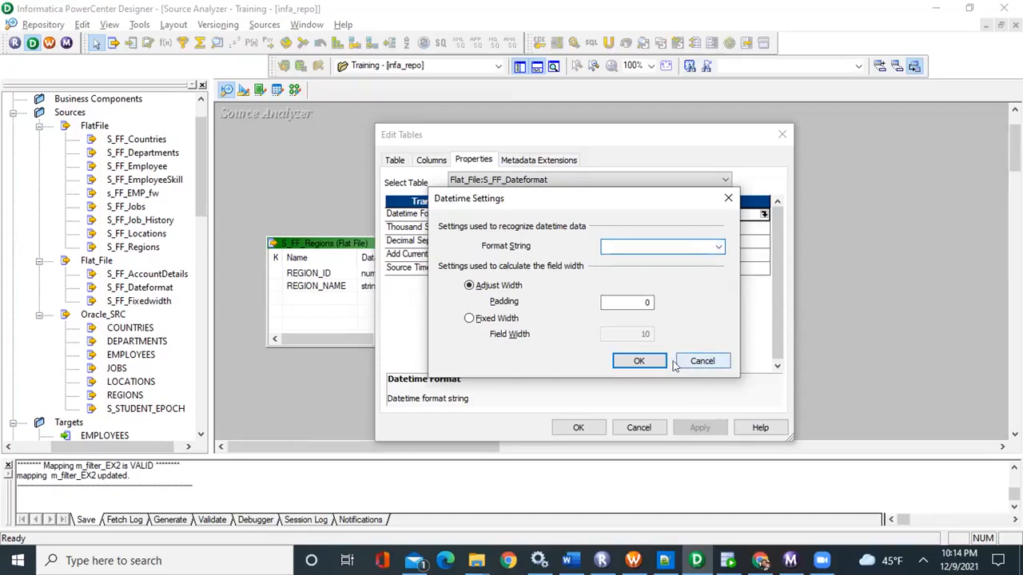
{"action": "left_click", "coordinate": [700, 364]}
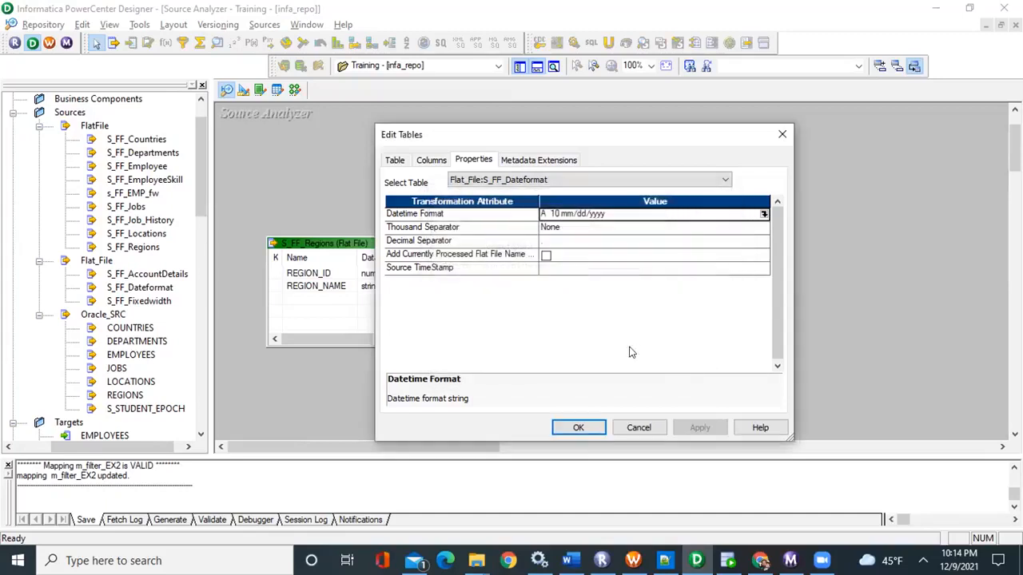
{"action": "left_click", "coordinate": [639, 428]}
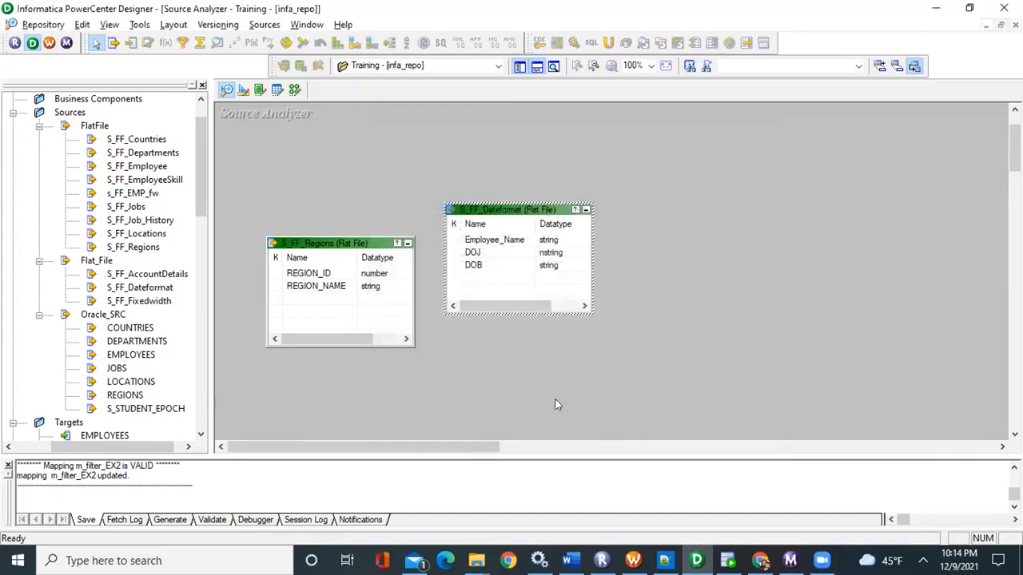
Return to mapping m_ff_ex4 in the Mapping Designer, and review exercises 1 to 5 in the Word document
{"action": "left_click", "coordinate": [294, 92]}
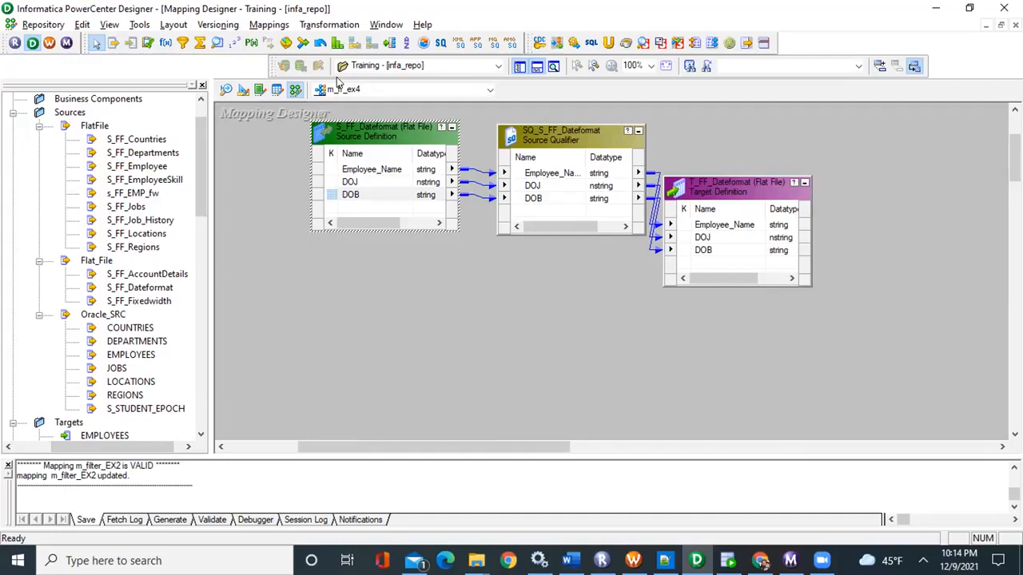
{"action": "left_click", "coordinate": [485, 288]}
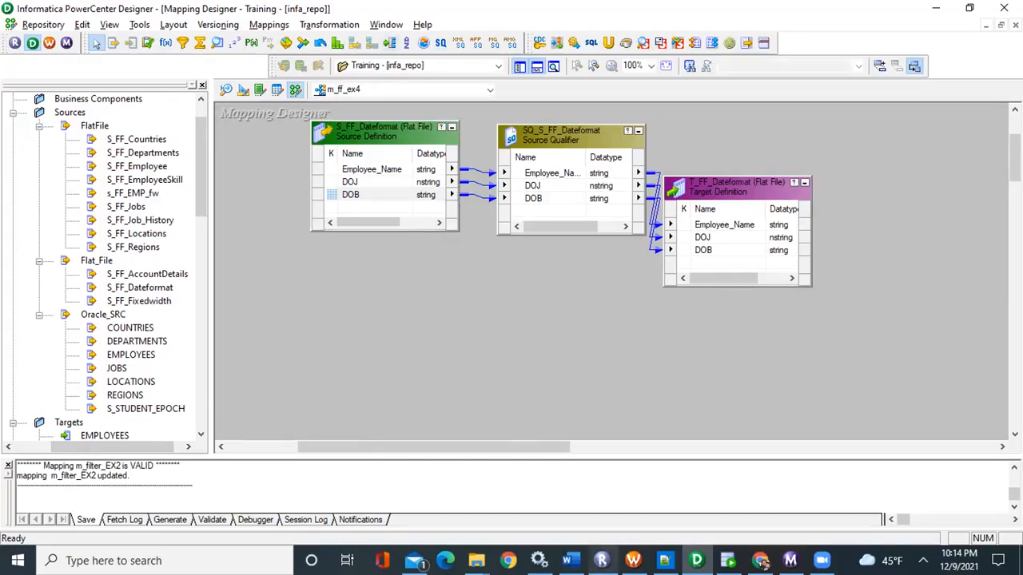
{"action": "left_click", "coordinate": [569, 560]}
{"action": "scroll", "coordinate": [522, 410], "scroll_direction": "up", "scroll_amount": 3}
{"action": "scroll", "coordinate": [522, 410], "scroll_direction": "up", "scroll_amount": 2}
{"action": "scroll", "coordinate": [523, 411], "scroll_direction": "down", "scroll_amount": 5}
{"action": "scroll", "coordinate": [522, 412], "scroll_direction": "down", "scroll_amount": 2}
{"action": "scroll", "coordinate": [522, 413], "scroll_direction": "up", "scroll_amount": 5}
{"action": "scroll", "coordinate": [522, 412], "scroll_direction": "up", "scroll_amount": 4}
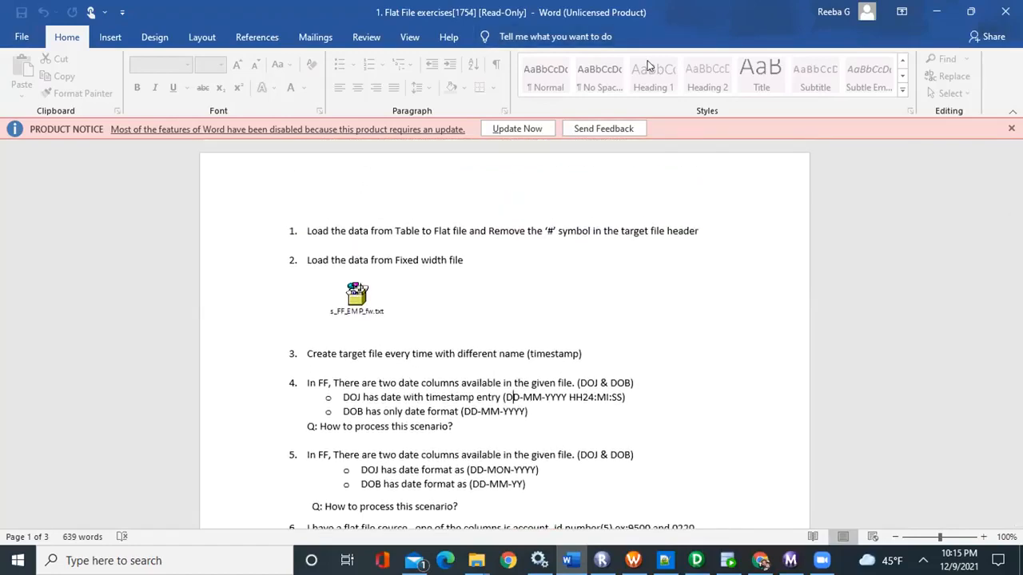
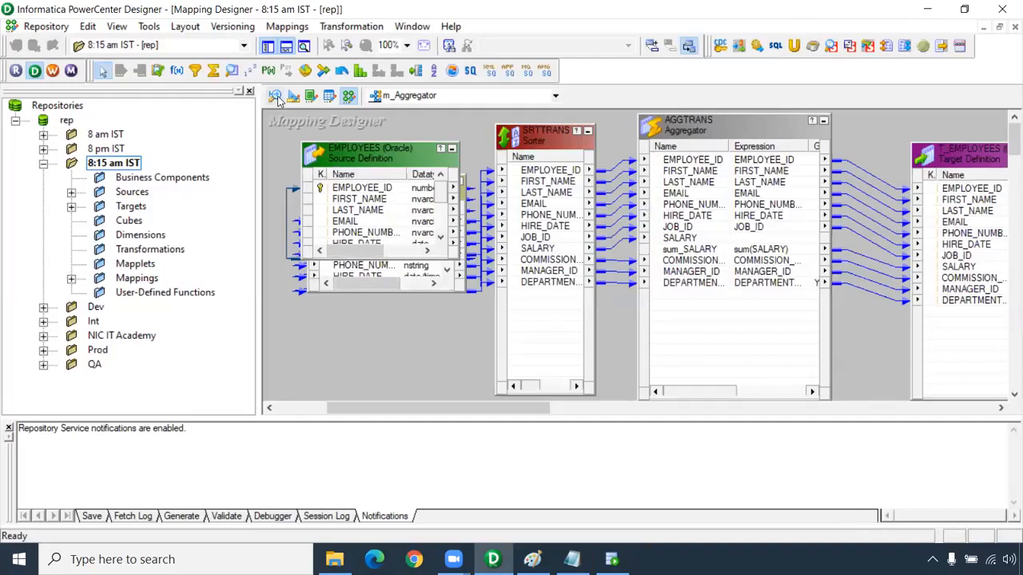
Clear the Source Analyzer workspace and connect to the Oracle_Src data source for a table import, entering the hr account's password
{"action": "right_click", "coordinate": [377, 218]}
{"action": "left_click", "coordinate": [370, 160]}
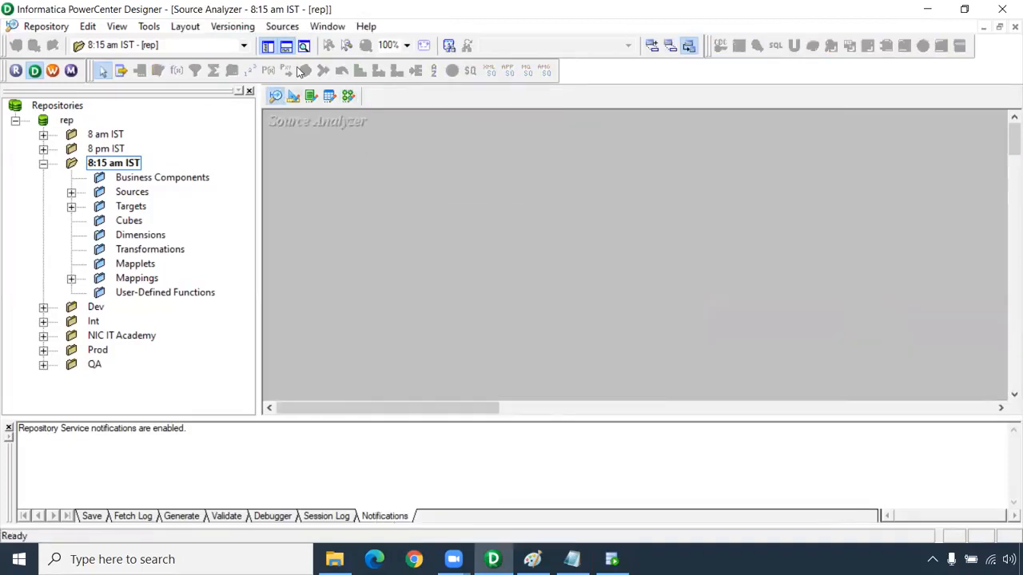
{"action": "left_click", "coordinate": [282, 26]}
{"action": "left_click", "coordinate": [302, 44]}
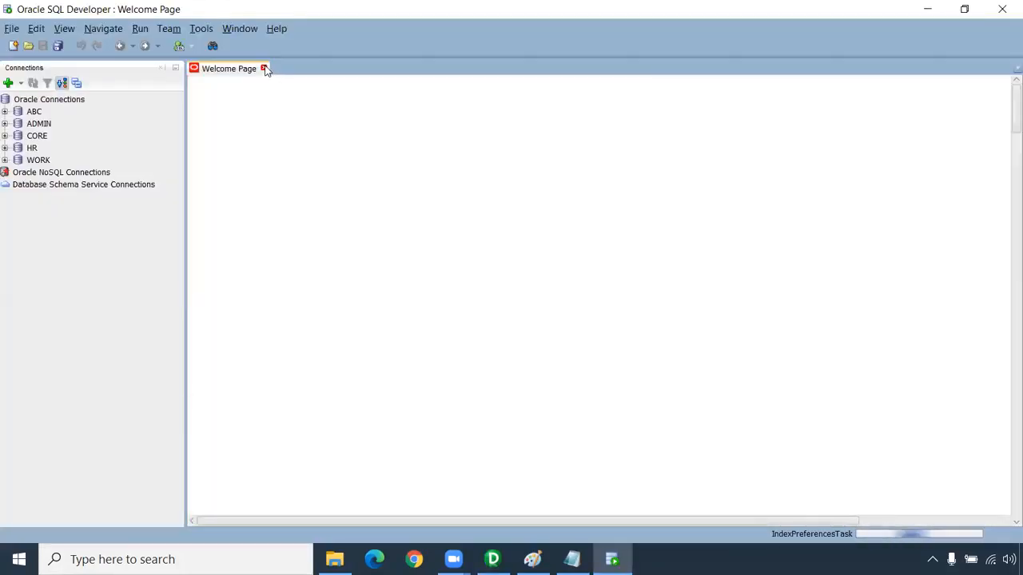
{"action": "left_click", "coordinate": [265, 69]}
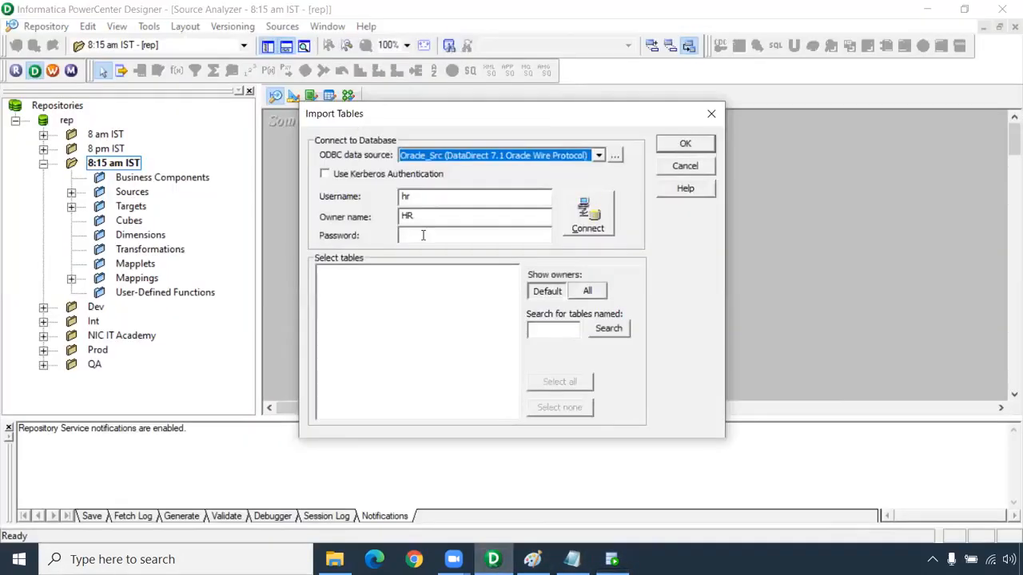
{"action": "left_click", "coordinate": [423, 235]}
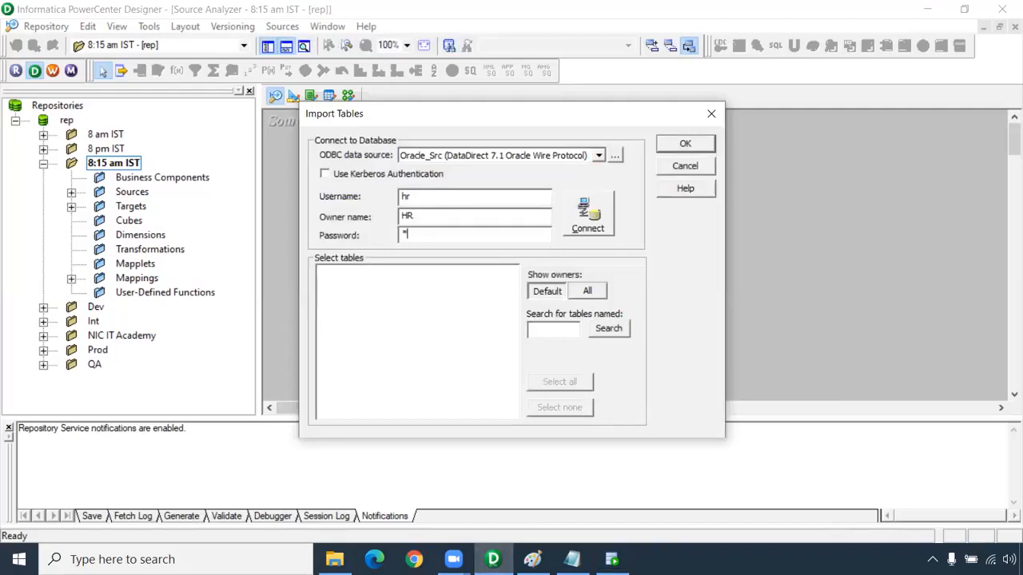
{"action": "left_click", "coordinate": [587, 232]}
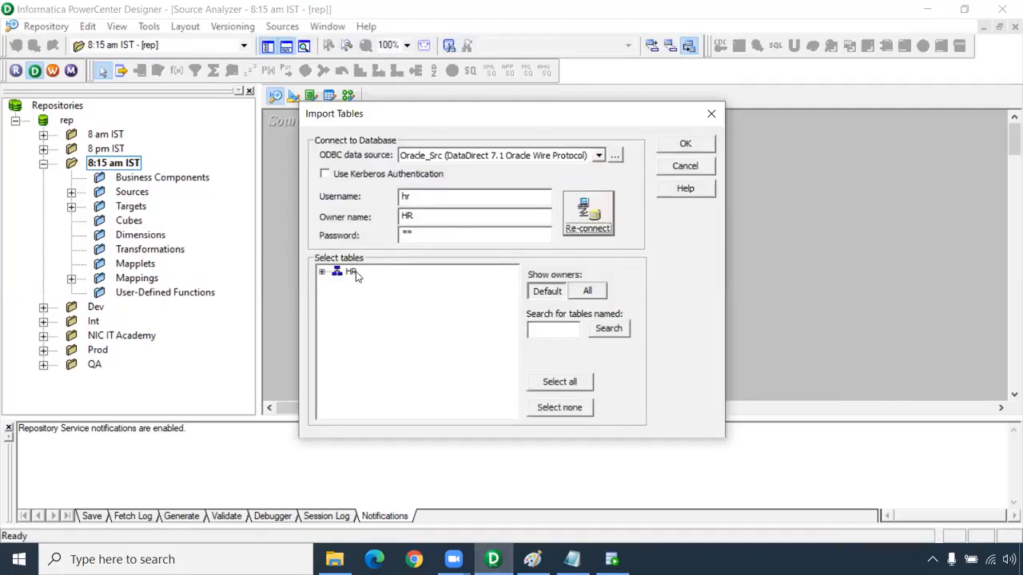
Import the EMPLOYEES_COUNTRIES table from the HR schema as a source definition
{"action": "left_click", "coordinate": [336, 284]}
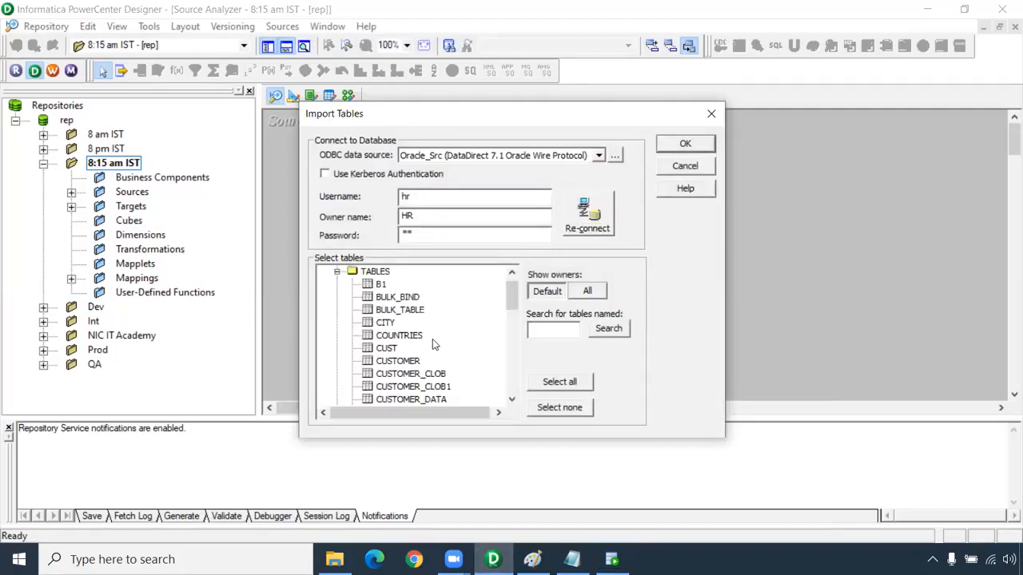
{"action": "scroll", "coordinate": [433, 339], "scroll_direction": "down", "scroll_amount": 5}
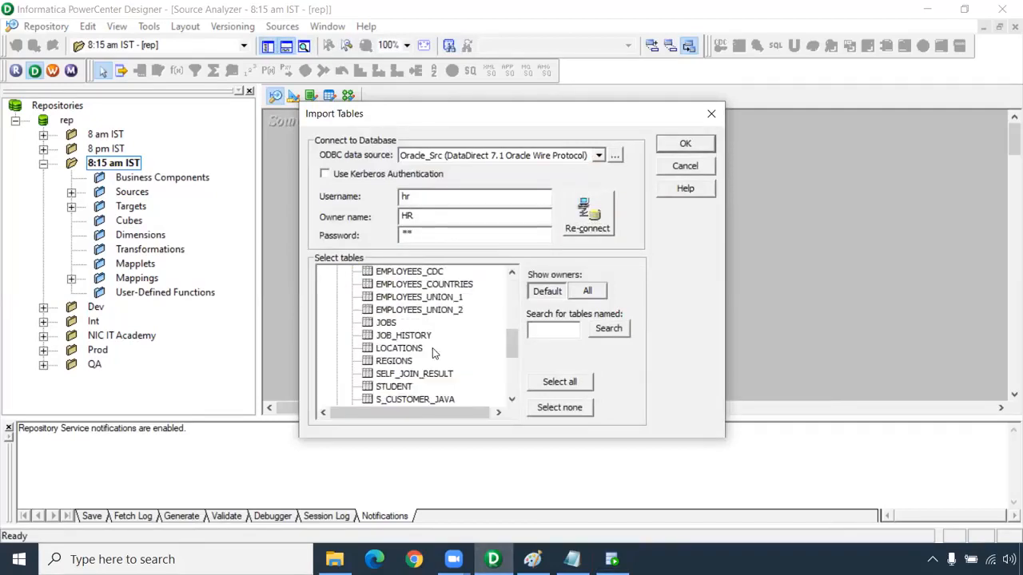
{"action": "left_click", "coordinate": [452, 284]}
{"action": "left_click", "coordinate": [680, 147]}
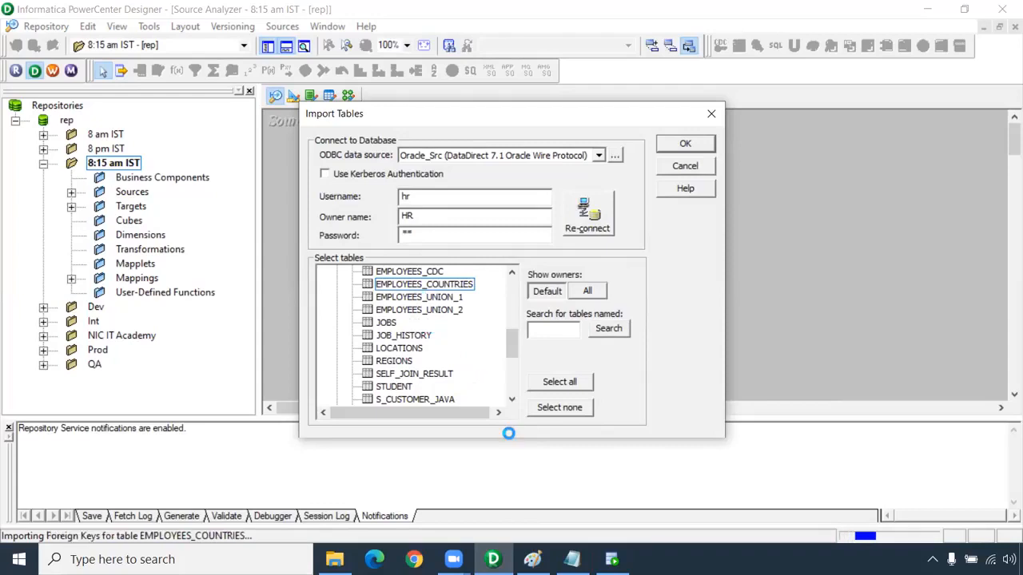
Switch to Oracle SQL Developer and open the HR and CORE connections, entering the password for each
{"action": "left_click", "coordinate": [612, 559]}
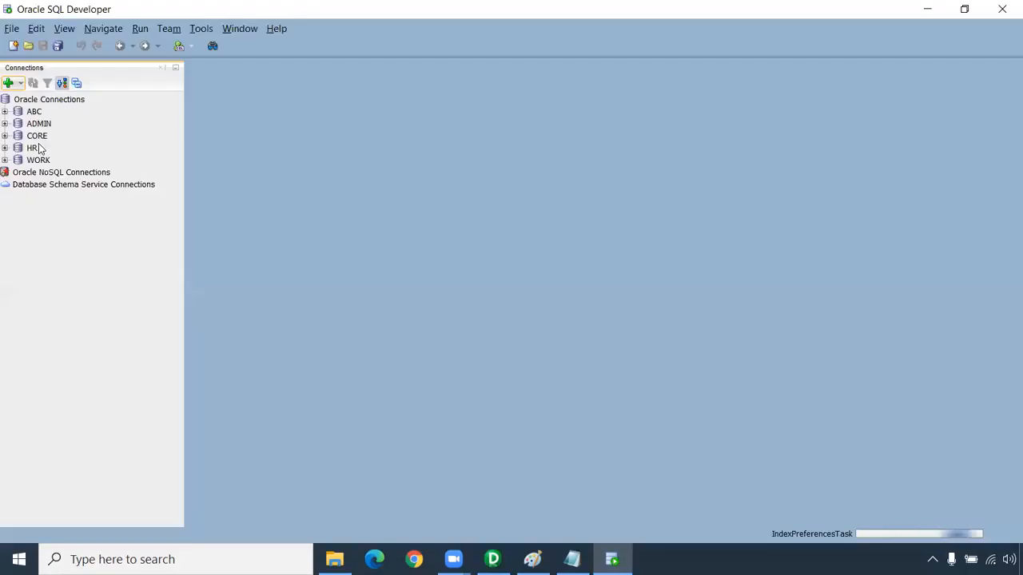
{"action": "left_click", "coordinate": [5, 148]}
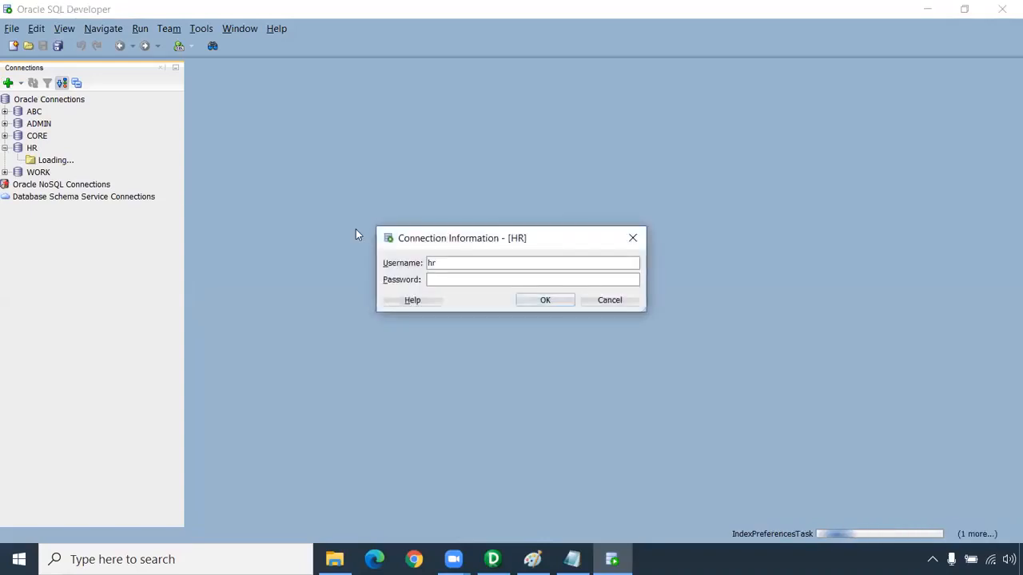
{"action": "key", "text": "Return"}
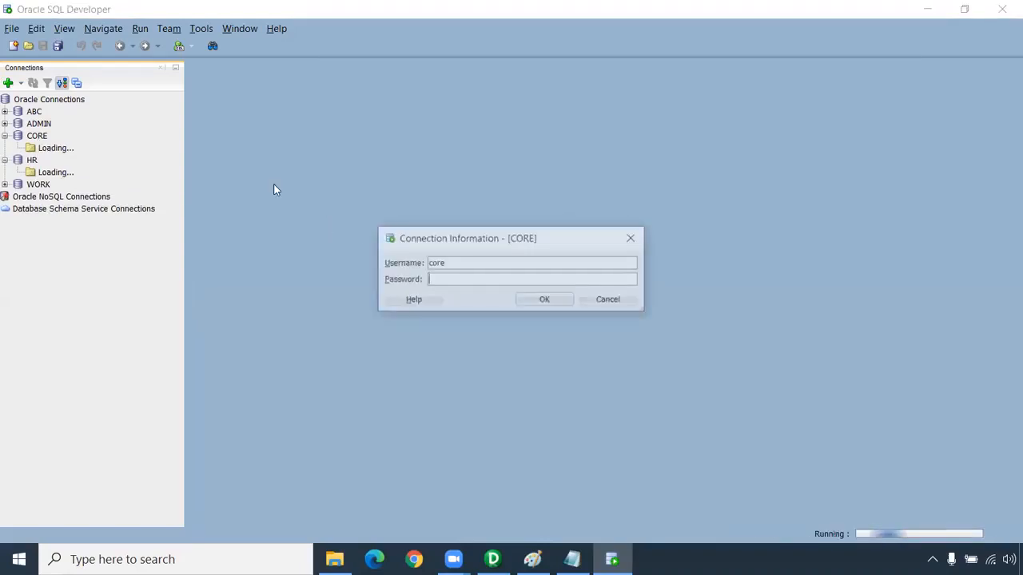
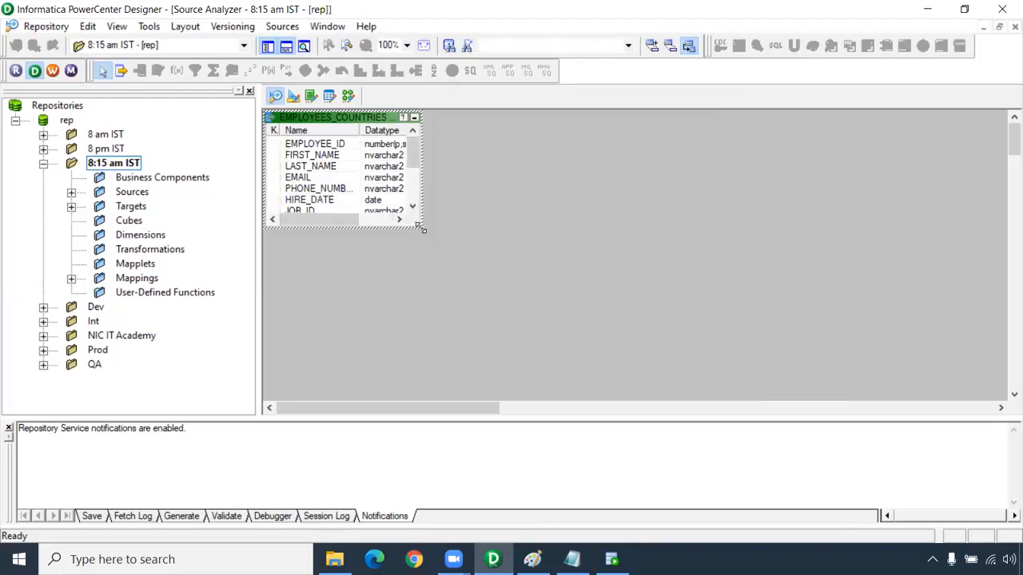
Enlarge the EMPLOYEES_COUNTRIES source definition in the Source Analyzer and widen its Name column to show the full column names
{"action": "left_click_drag", "start_coordinate": [421, 229], "coordinate": [527, 365]}
{"action": "left_click", "coordinate": [322, 266]}
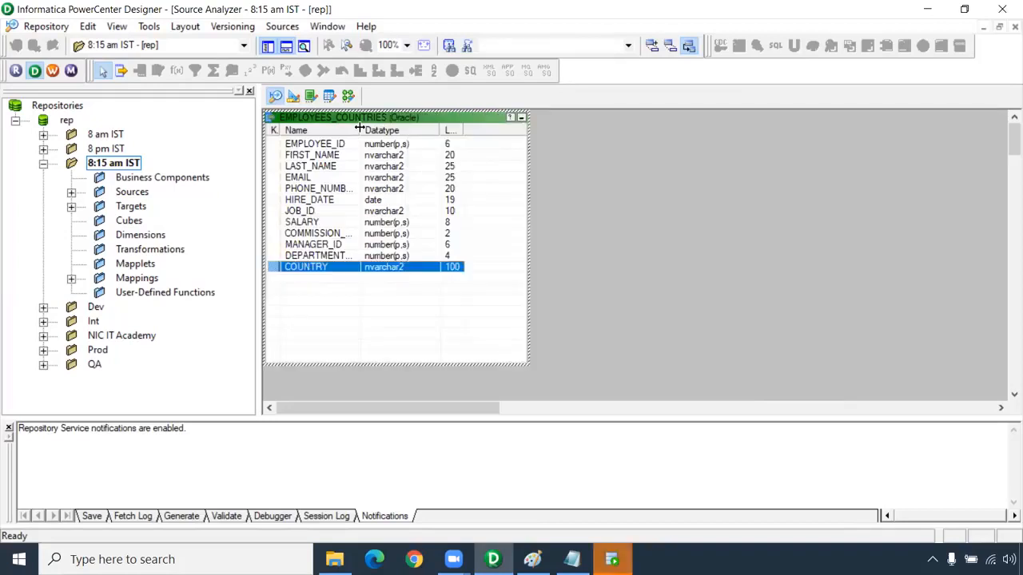
{"action": "left_click_drag", "start_coordinate": [386, 136], "coordinate": [413, 133]}
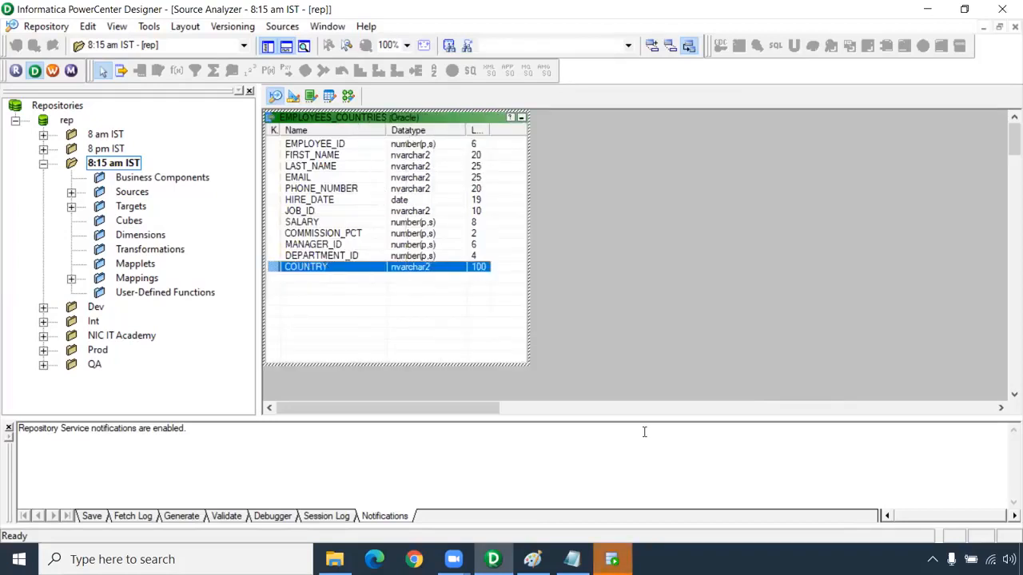
Clear the Target Designer workspace and connect to the Oracle_Tgt data source for a table import, entering the core account's password
{"action": "left_click", "coordinate": [294, 95]}
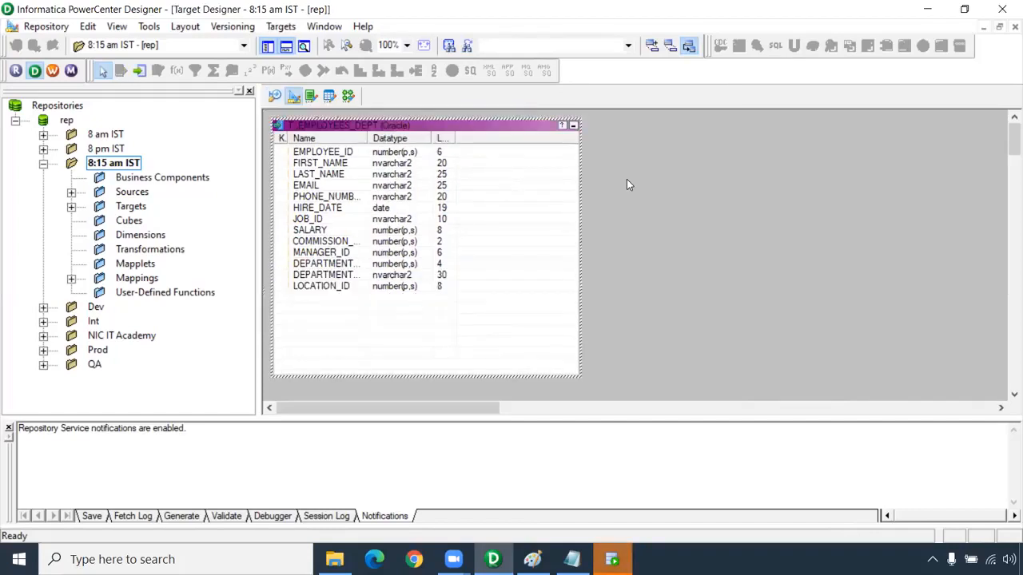
{"action": "right_click", "coordinate": [666, 222]}
{"action": "left_click", "coordinate": [663, 208]}
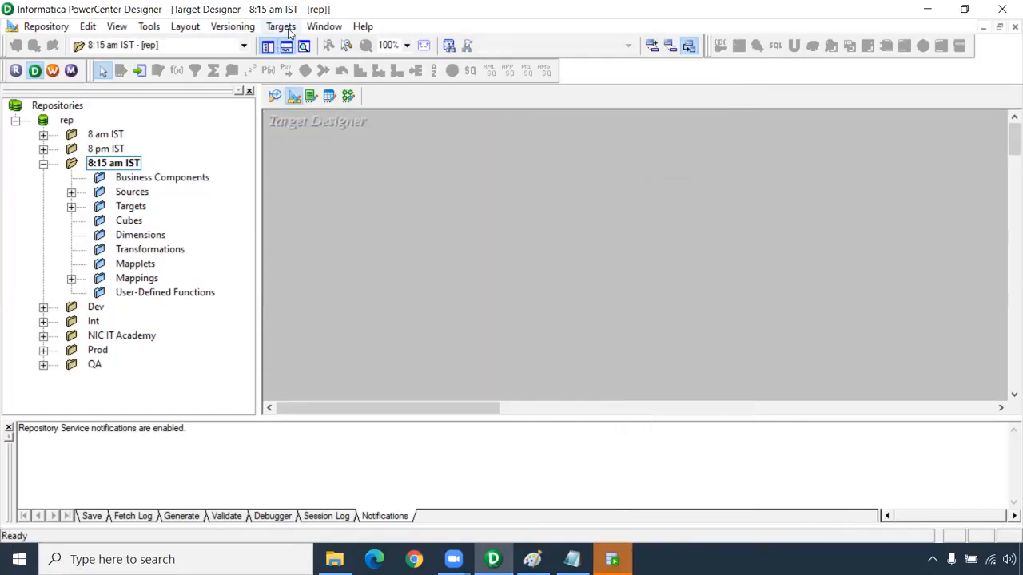
{"action": "key", "text": "alt+t"}
{"action": "key", "text": "Return"}
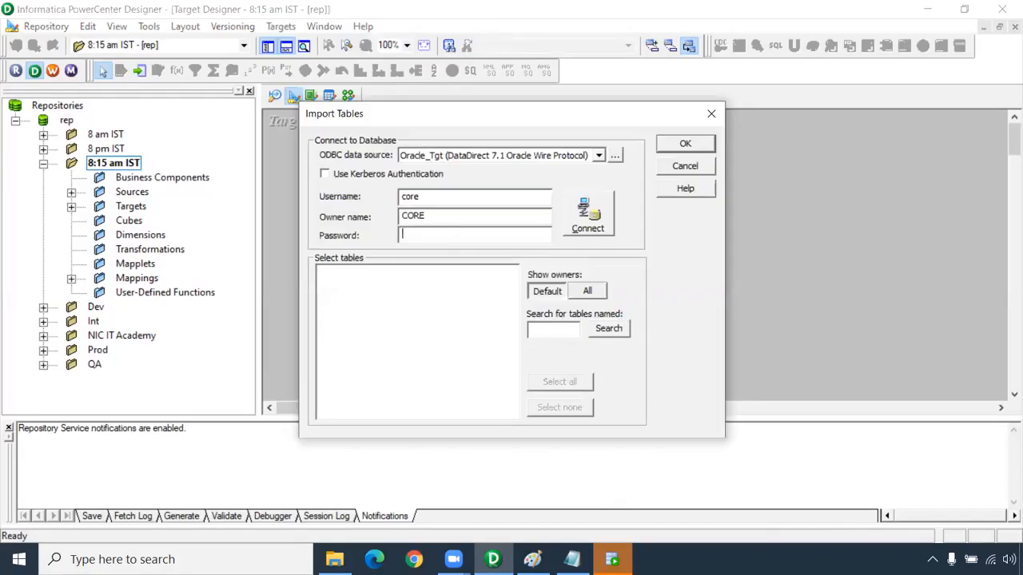
{"action": "key", "text": "Return"}
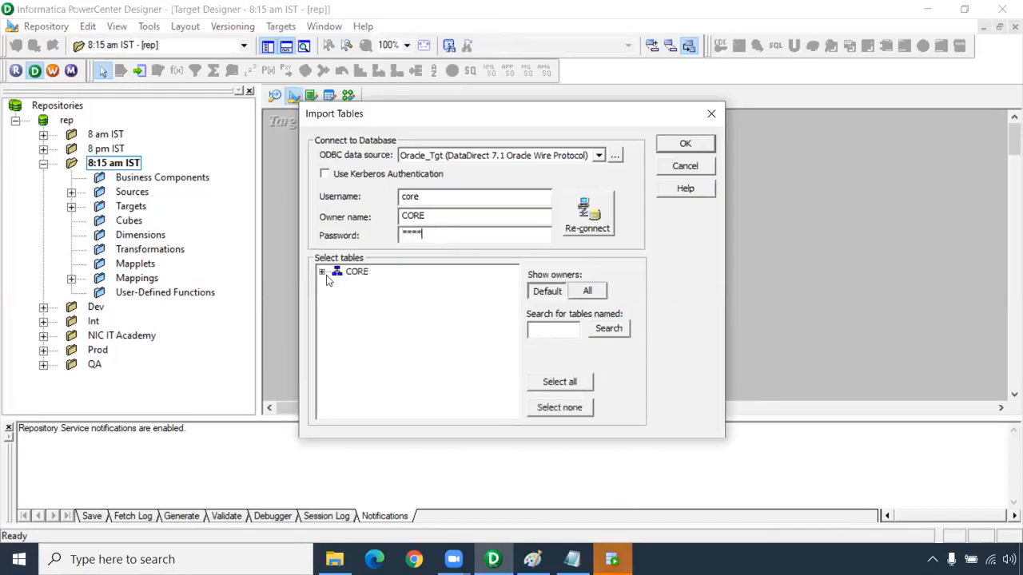
Import the T_EMPLOYEES_DEFAULT, T_EMPLOYEES_INDIA, T_EMPLOYEES_UK and T_EMPLOYEES_USA tables from the CORE schema as target definitions
{"action": "left_click", "coordinate": [327, 275]}
{"action": "left_click", "coordinate": [334, 285]}
{"action": "scroll", "coordinate": [435, 351], "scroll_direction": "down", "scroll_amount": 8}
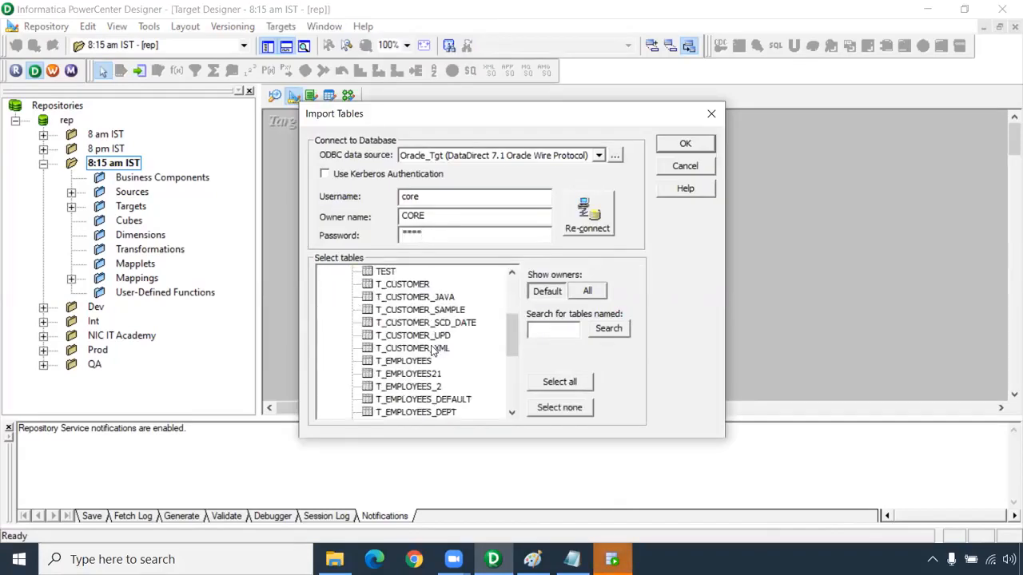
{"action": "scroll", "coordinate": [448, 361], "scroll_direction": "up", "scroll_amount": 2}
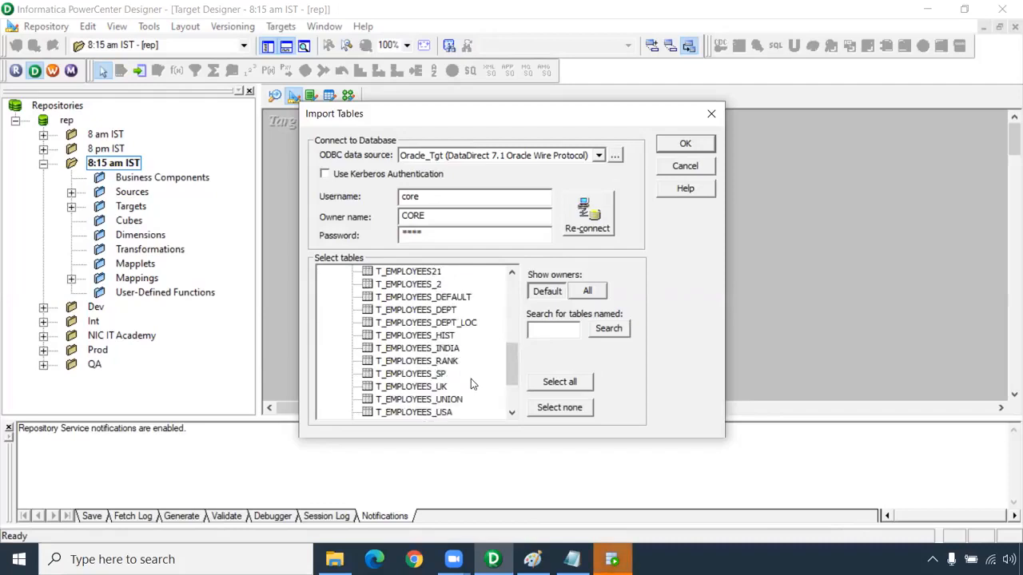
{"action": "left_click", "coordinate": [457, 349]}
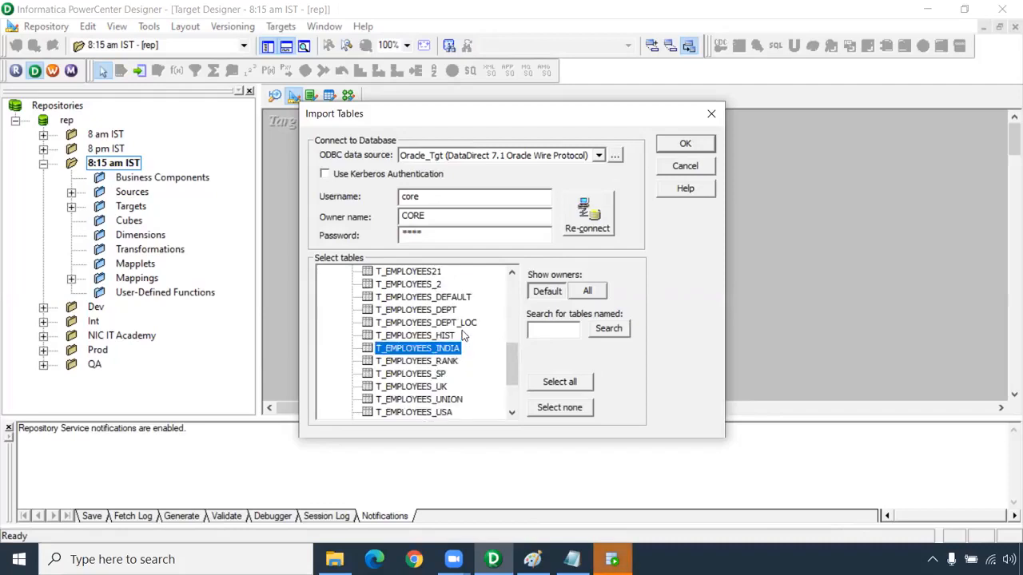
{"action": "left_click", "coordinate": [444, 387], "text": "ctrl"}
{"action": "left_click", "coordinate": [451, 412], "text": "ctrl"}
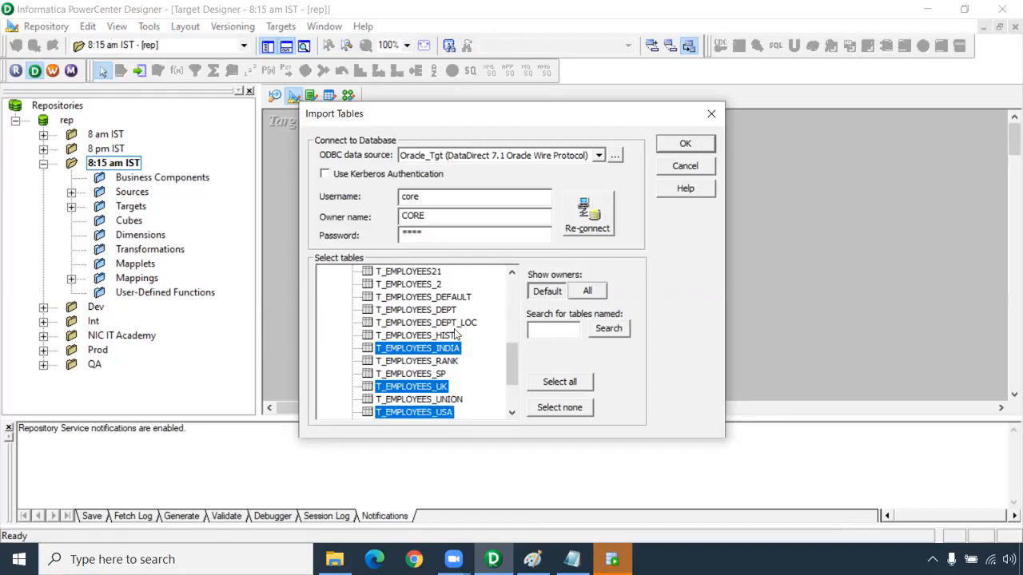
{"action": "left_click", "coordinate": [452, 296], "text": "ctrl"}
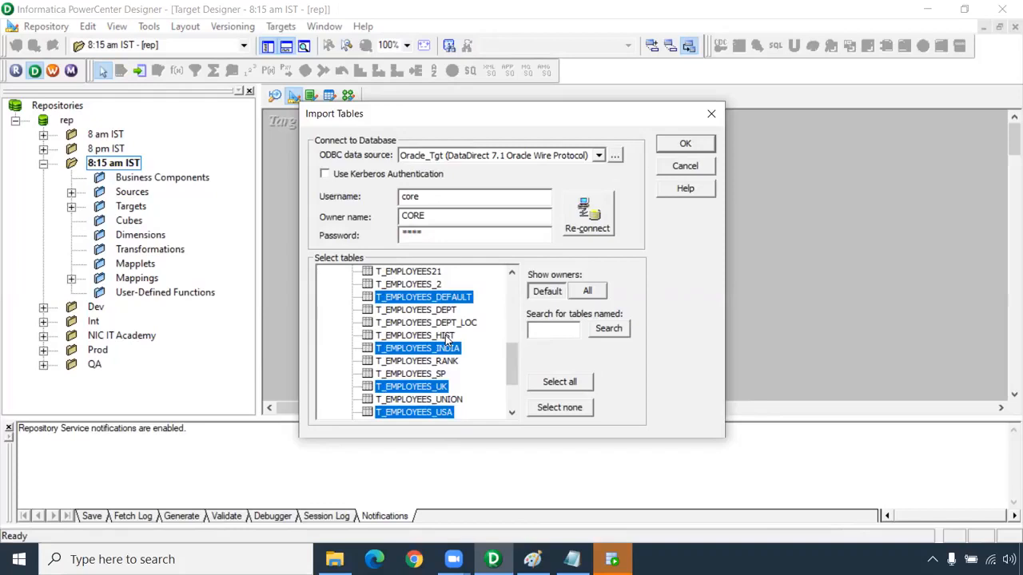
{"action": "left_click", "coordinate": [699, 141]}
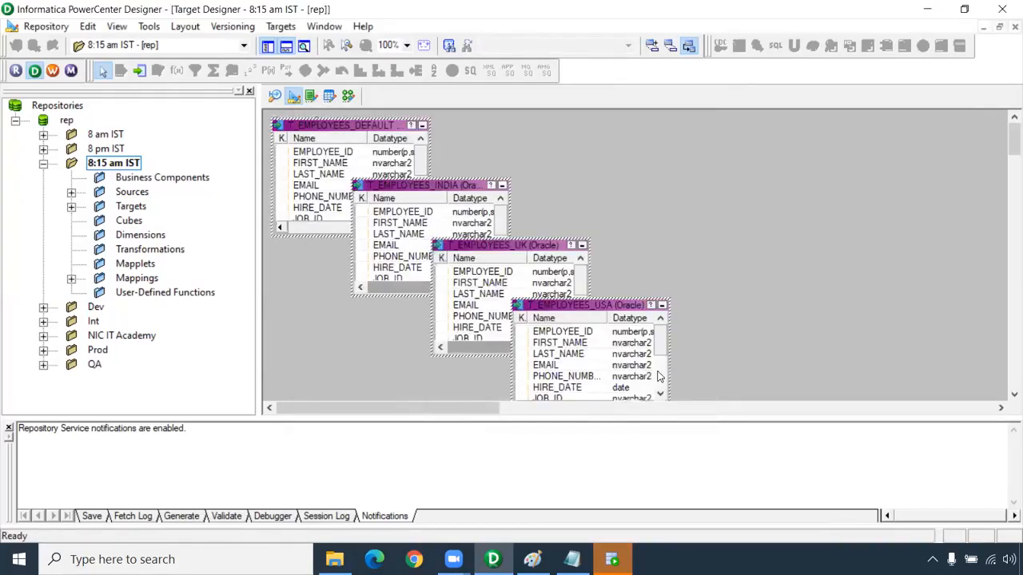
Examine the columns of the T_EMPLOYEES_DEFAULT target definition down to the end of its list
{"action": "left_click", "coordinate": [319, 197]}
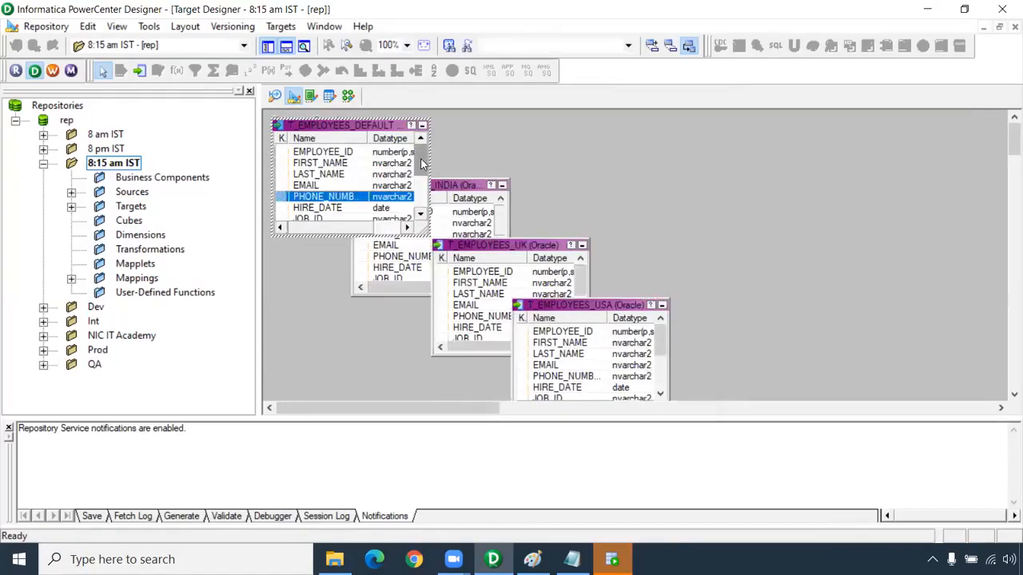
{"action": "left_click_drag", "start_coordinate": [421, 159], "coordinate": [425, 212]}
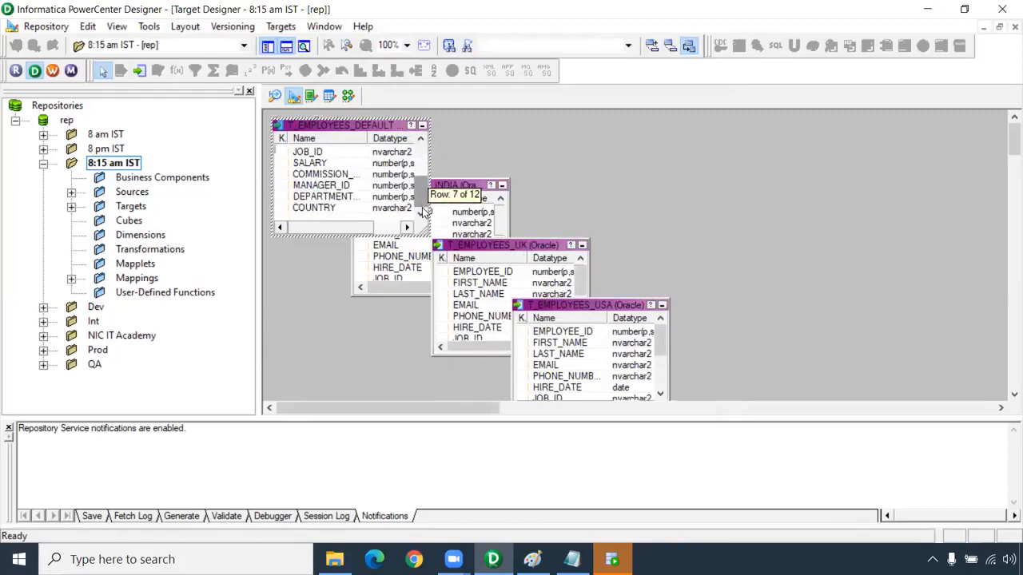
{"action": "left_click", "coordinate": [558, 187]}
Create a new mapping named m_Router_Transformation in the Mapping Designer
{"action": "left_click", "coordinate": [347, 96]}
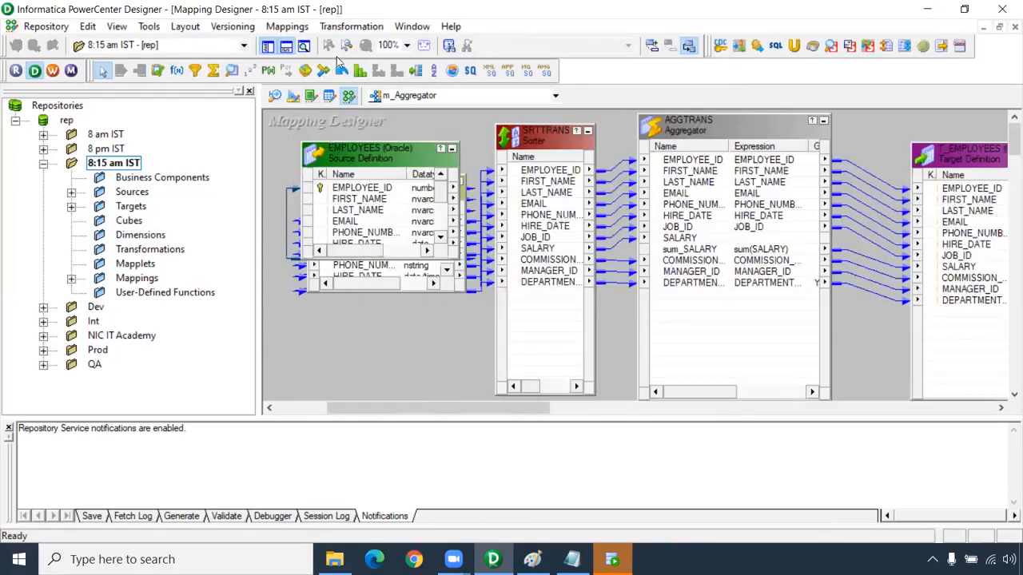
{"action": "left_click", "coordinate": [287, 26]}
{"action": "left_click", "coordinate": [291, 43]}
{"action": "type", "text": "m_Router"}
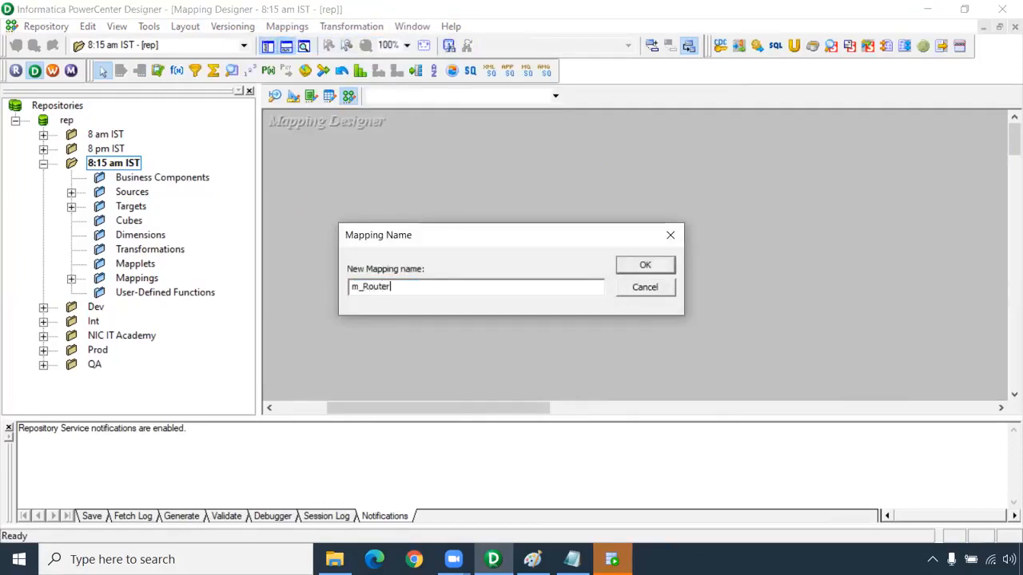
{"action": "type", "text": "_Transformation"}
{"action": "key", "text": "Return"}
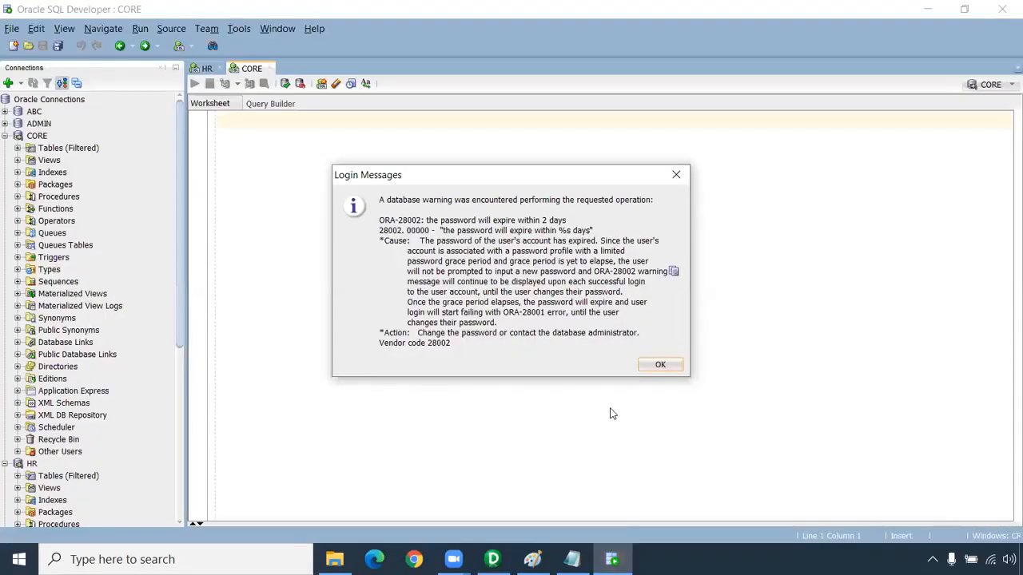
Dismiss the login message and write the query "select * from t_employees_india;" in the CORE worksheet
{"action": "left_click", "coordinate": [653, 366]}
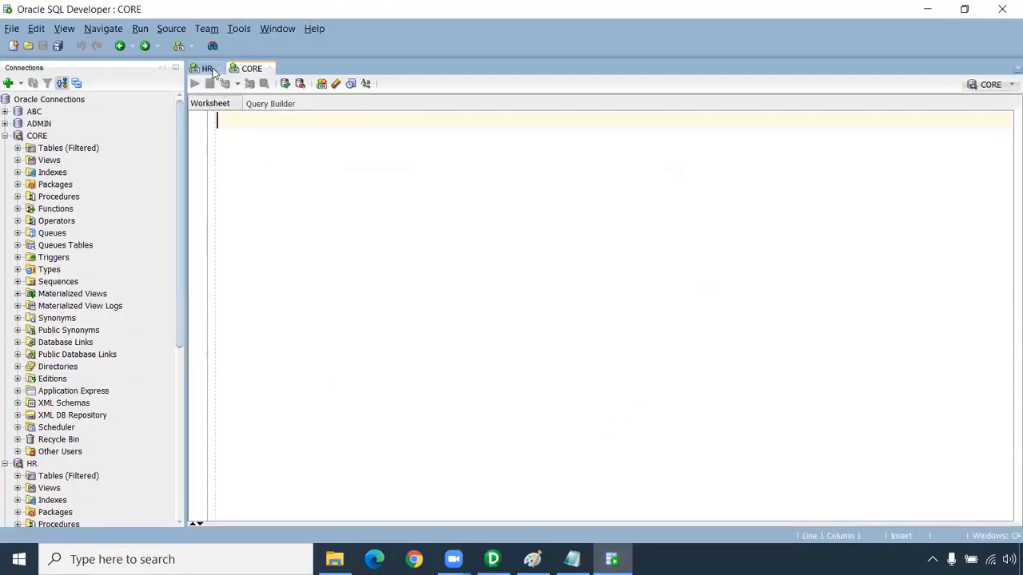
{"action": "type", "text": "s"}
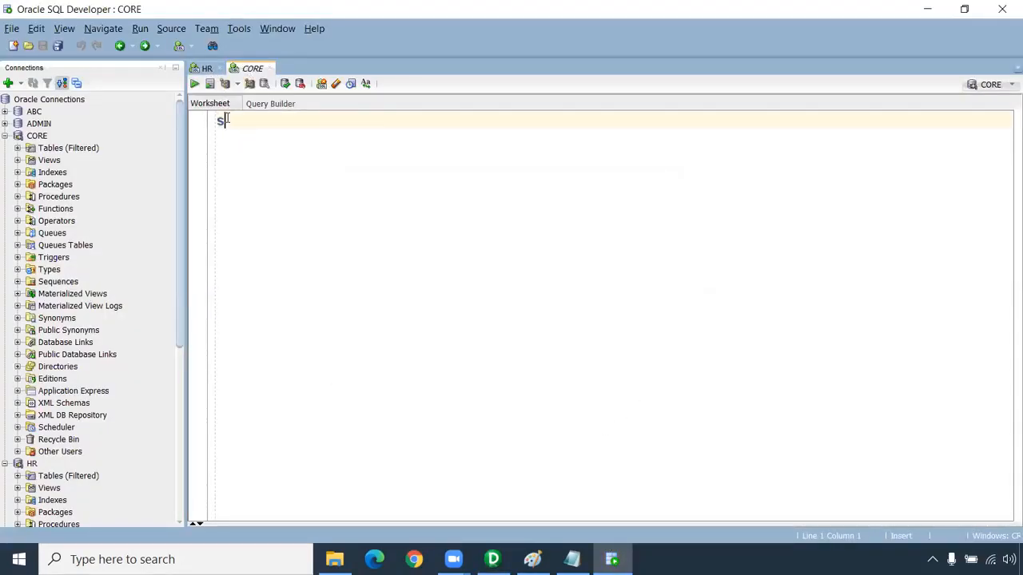
{"action": "type", "text": "elect * fro"}
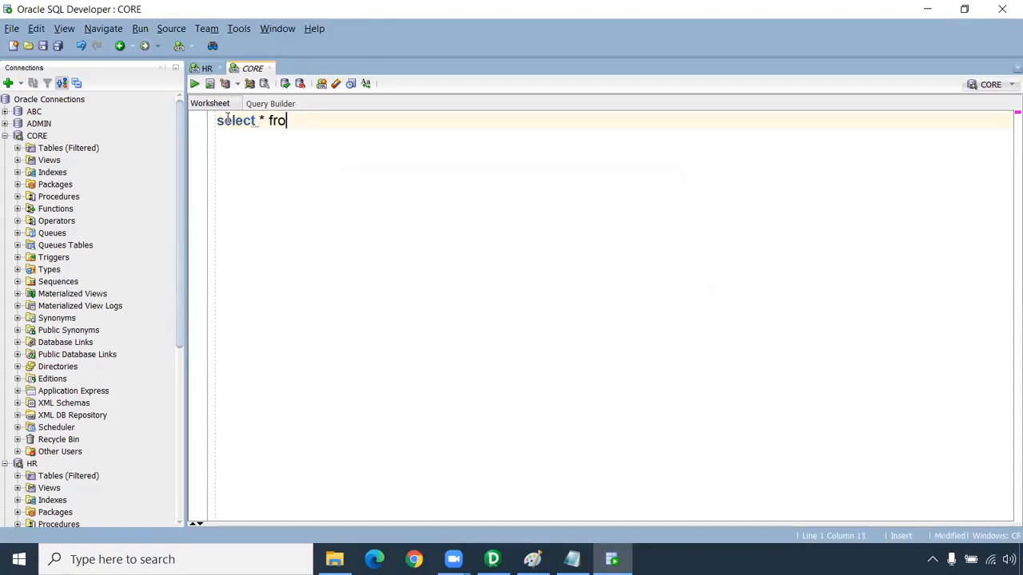
{"action": "type", "text": "m t_emp"}
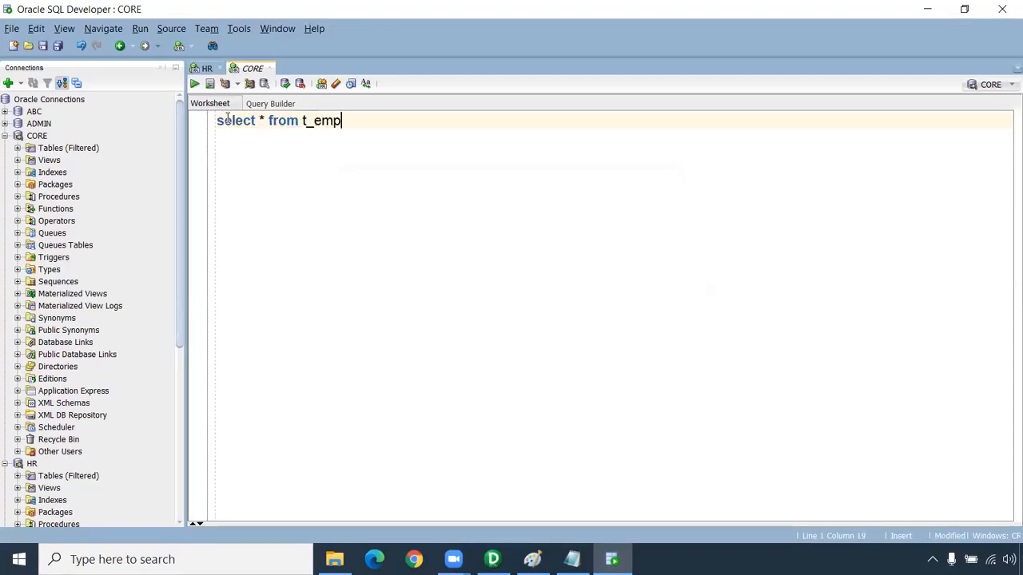
{"action": "type", "text": "loyees_india;"}
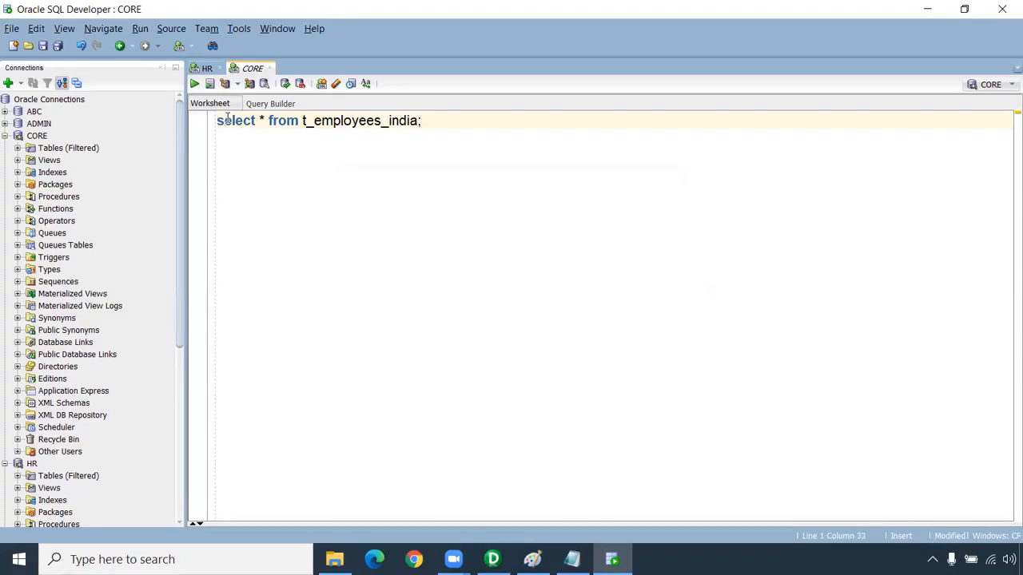
Add the statement "truncate table t_employees_india;" below the query, run it and enlarge the script output area
{"action": "double_click", "coordinate": [325, 121]}
{"action": "key", "text": "ctrl+c"}
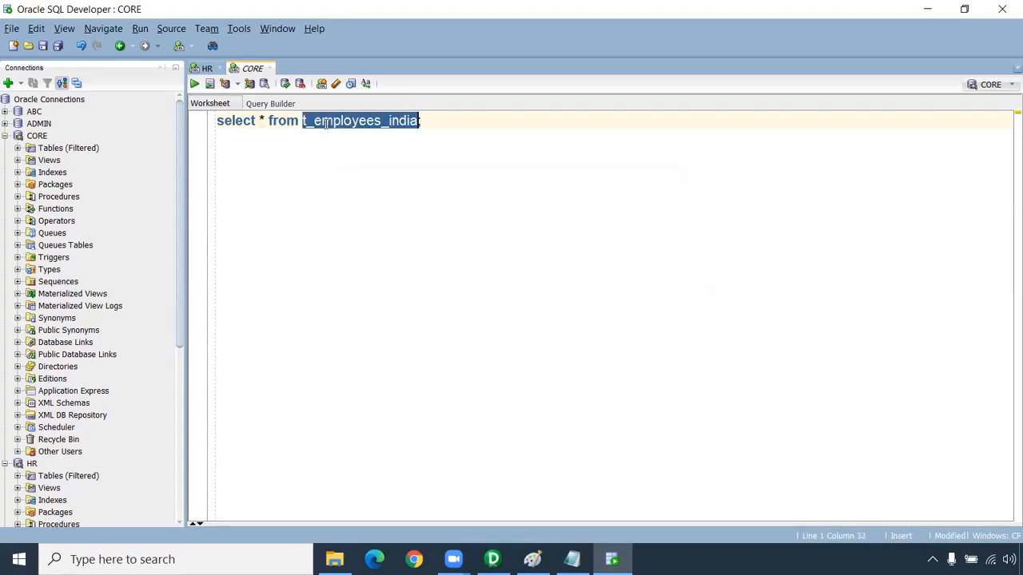
{"action": "left_click", "coordinate": [452, 116]}
{"action": "key", "text": "Return"}
{"action": "key", "text": "Return"}
{"action": "type", "text": "truncate table"}
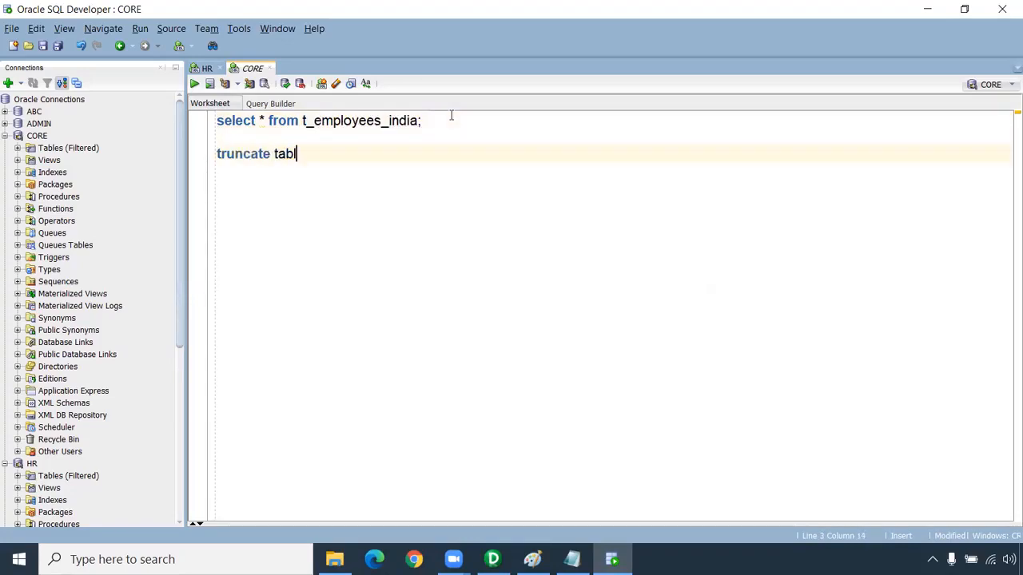
{"action": "key", "text": "ctrl+v"}
{"action": "key", "text": "End"}
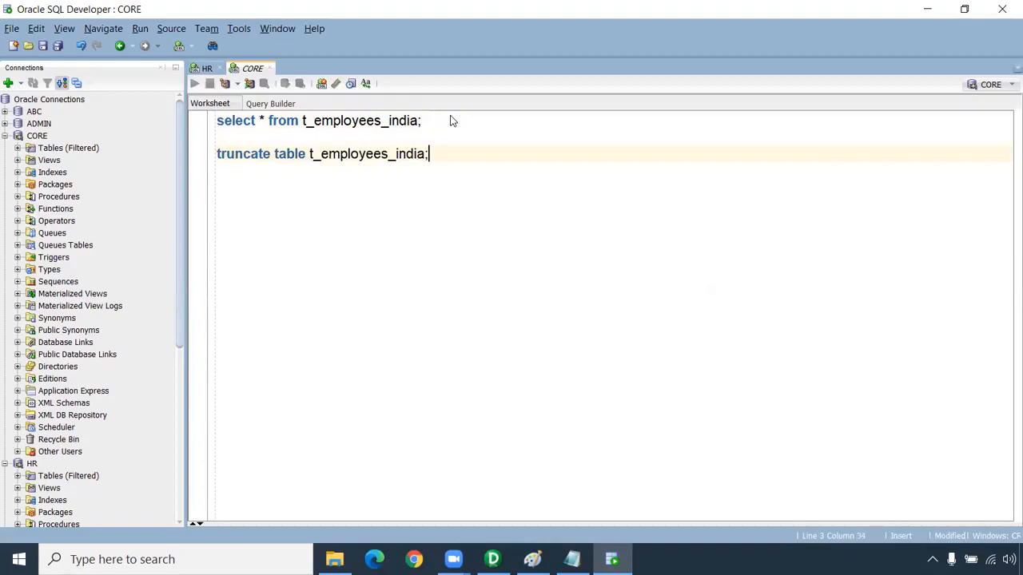
{"action": "key", "text": "F5"}
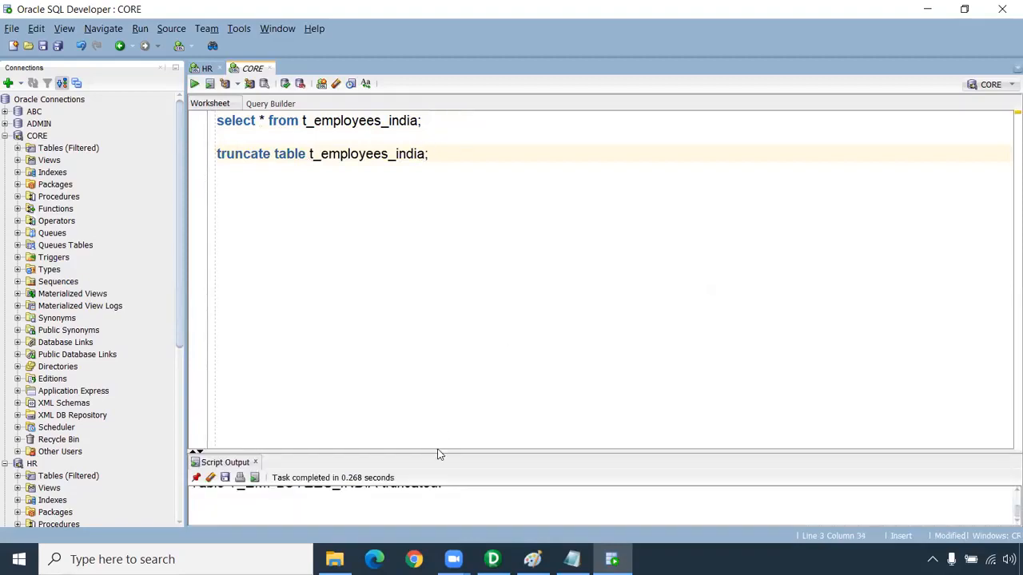
{"action": "left_click_drag", "start_coordinate": [439, 452], "coordinate": [424, 274]}
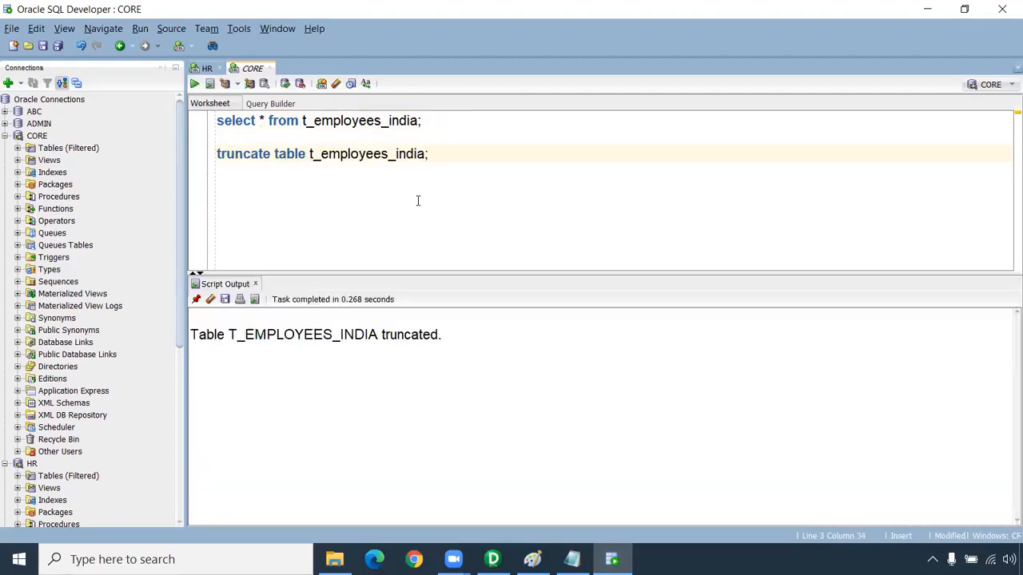
Change the truncate statement's table to t_employees_usa and run it
{"action": "key", "text": "BackSpace"}
{"action": "key", "text": "BackSpace"}
{"action": "key", "text": "BackSpace"}
{"action": "key", "text": "BackSpace"}
{"action": "type", "text": "usa"}
{"action": "key", "text": "Return"}
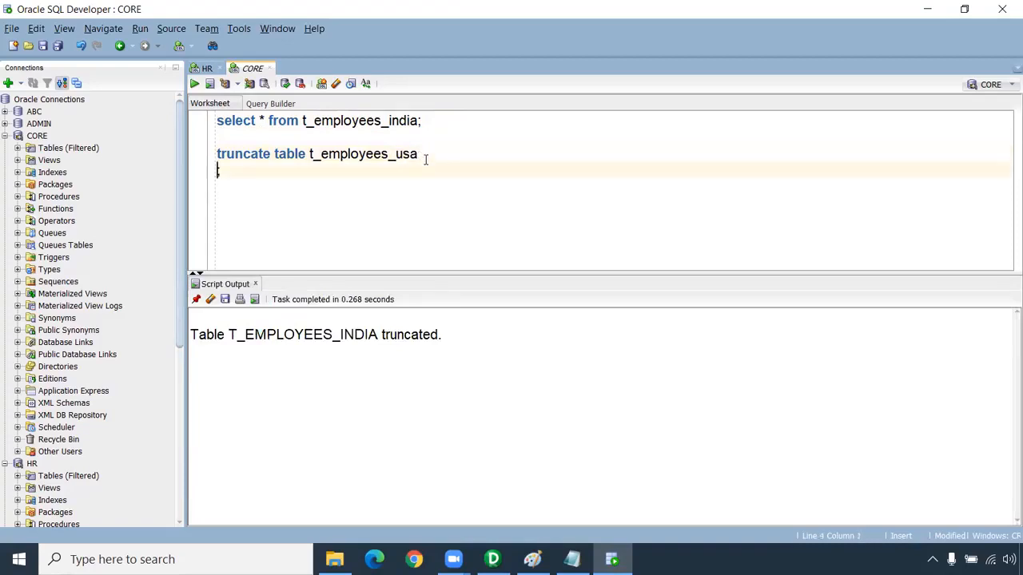
{"action": "key", "text": "ctrl+Return"}
Truncate the t_employees_uk and t_employees_default tables by reusing the same statement
{"action": "key", "text": "BackSpace"}
{"action": "key", "text": "BackSpace"}
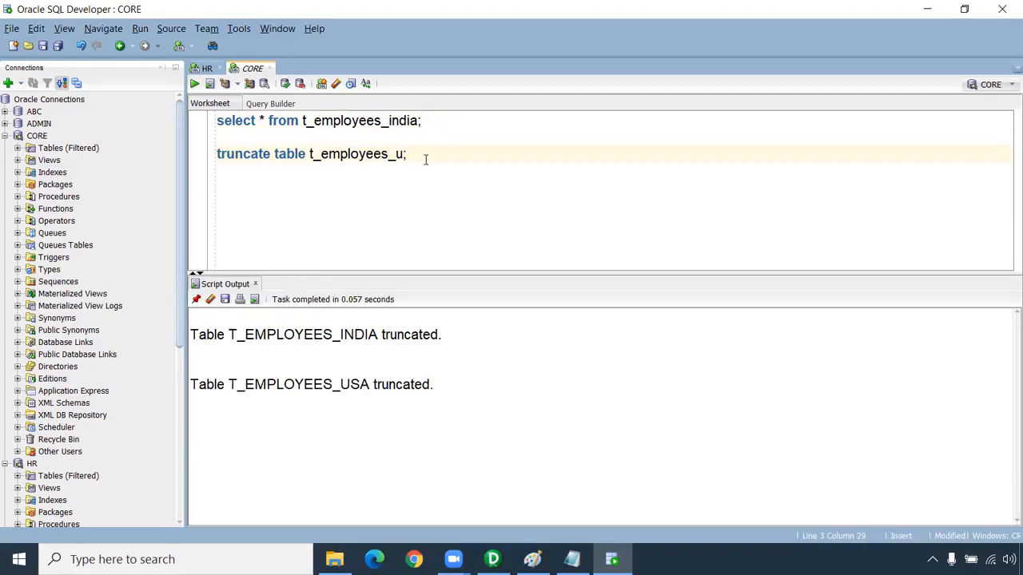
{"action": "type", "text": "k"}
{"action": "key", "text": "ctrl+Return"}
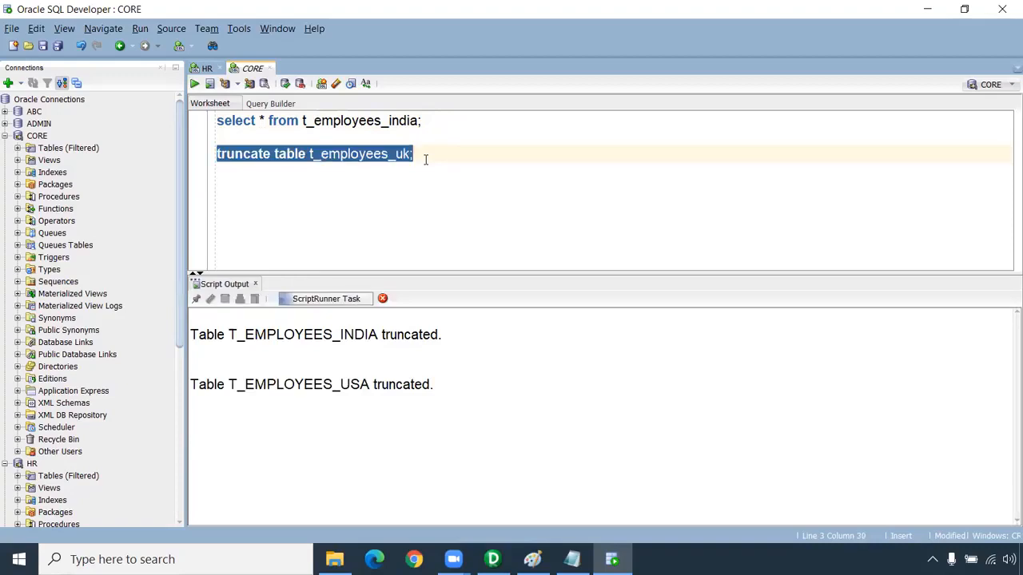
{"action": "type", "text": "defa"}
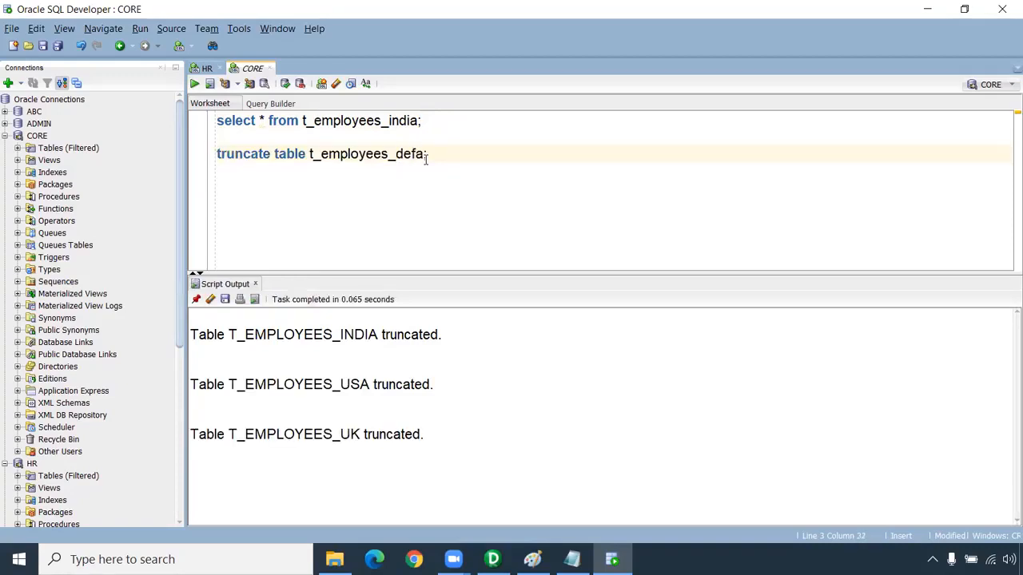
{"action": "type", "text": "ult"}
{"action": "key", "text": "ctrl+Return"}
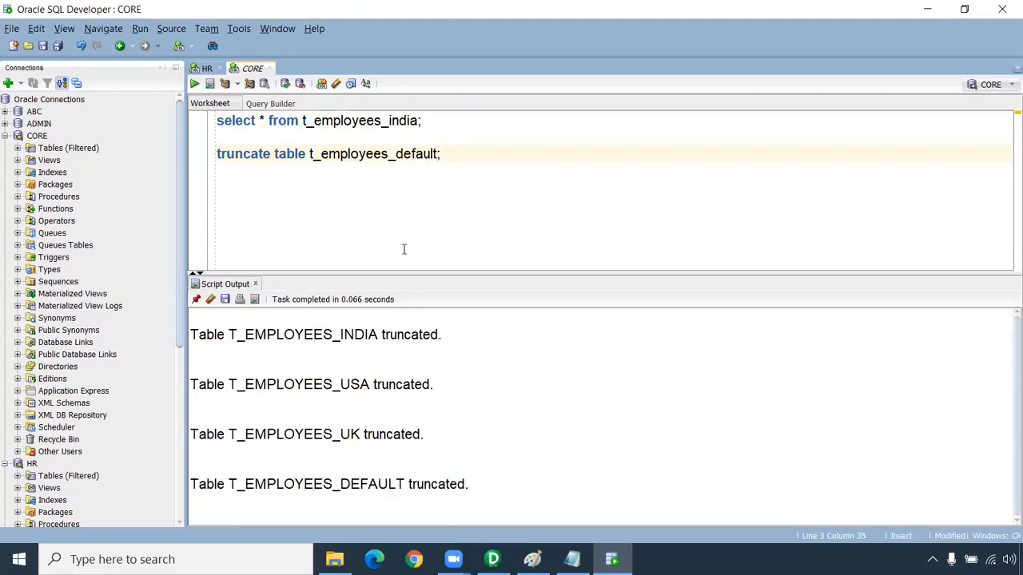
Clear the script output and run the select query on t_employees_india
{"action": "left_click", "coordinate": [210, 298]}
{"action": "left_click", "coordinate": [401, 120]}
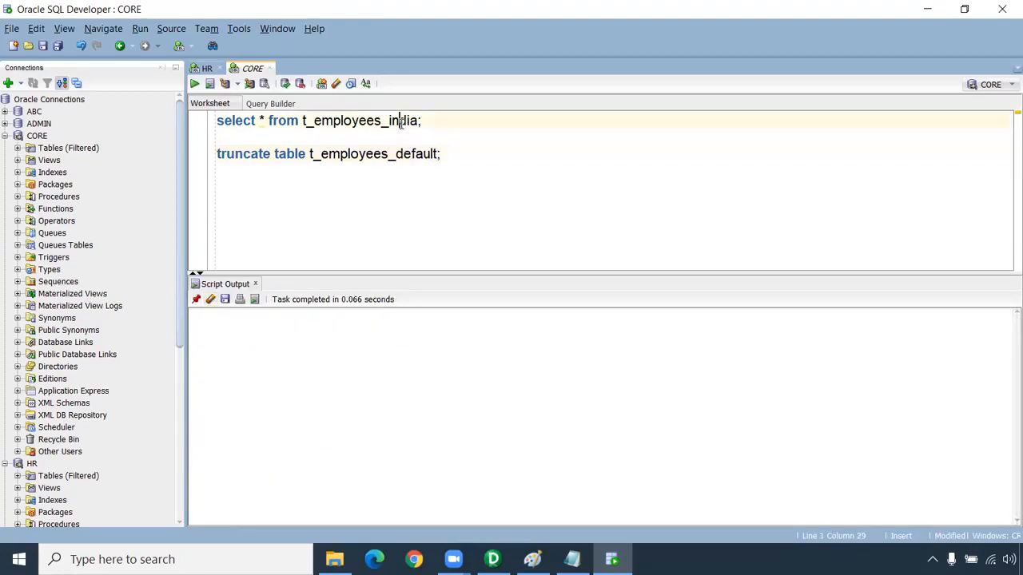
{"action": "key", "text": "ctrl+Return"}
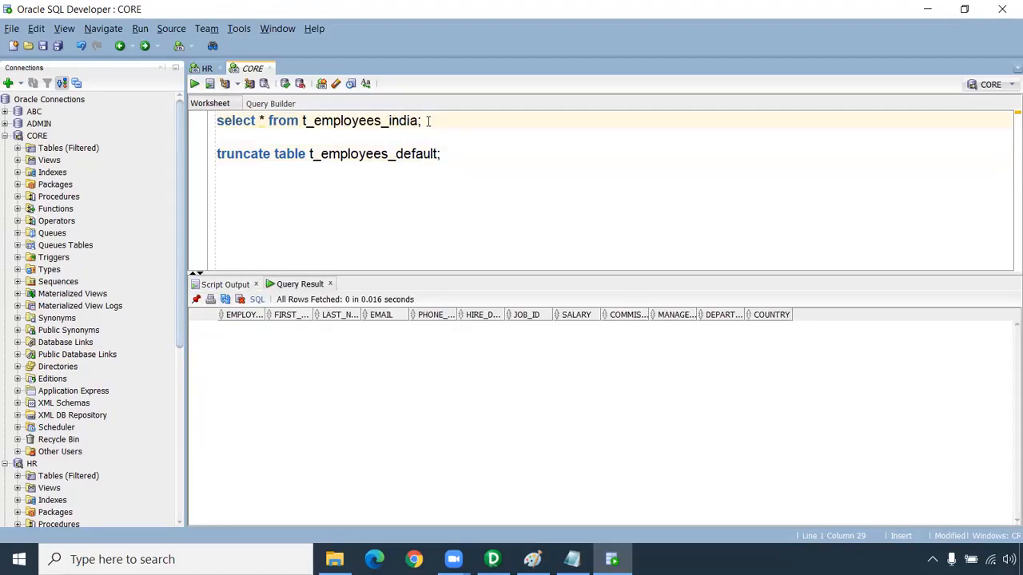
Copy the t_employees_india select query into the HR connection's worksheet
{"action": "left_click_drag", "start_coordinate": [429, 120], "coordinate": [132, 98]}
{"action": "key", "text": "ctrl+c"}
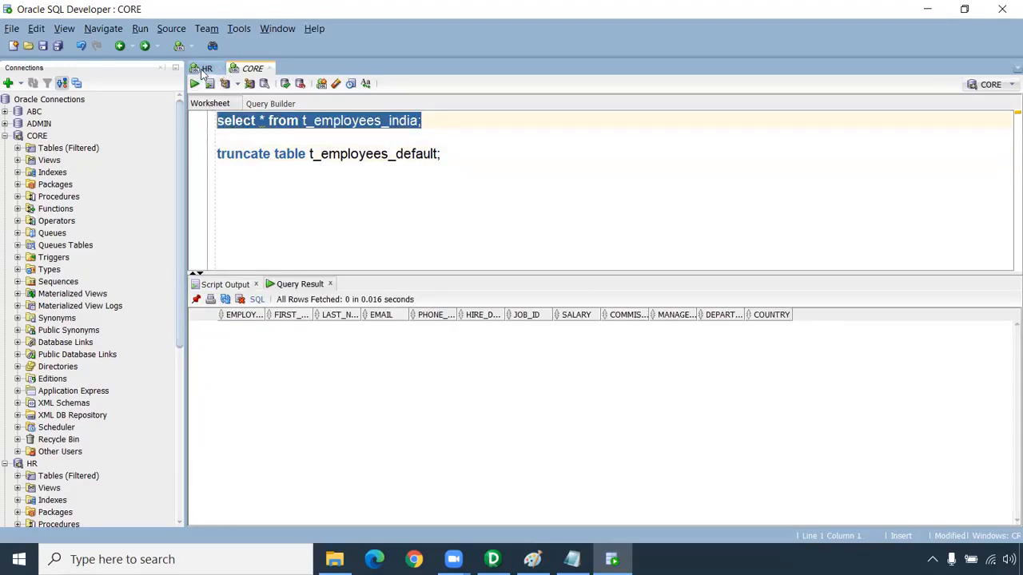
{"action": "left_click", "coordinate": [206, 68]}
{"action": "key", "text": "ctrl+v"}
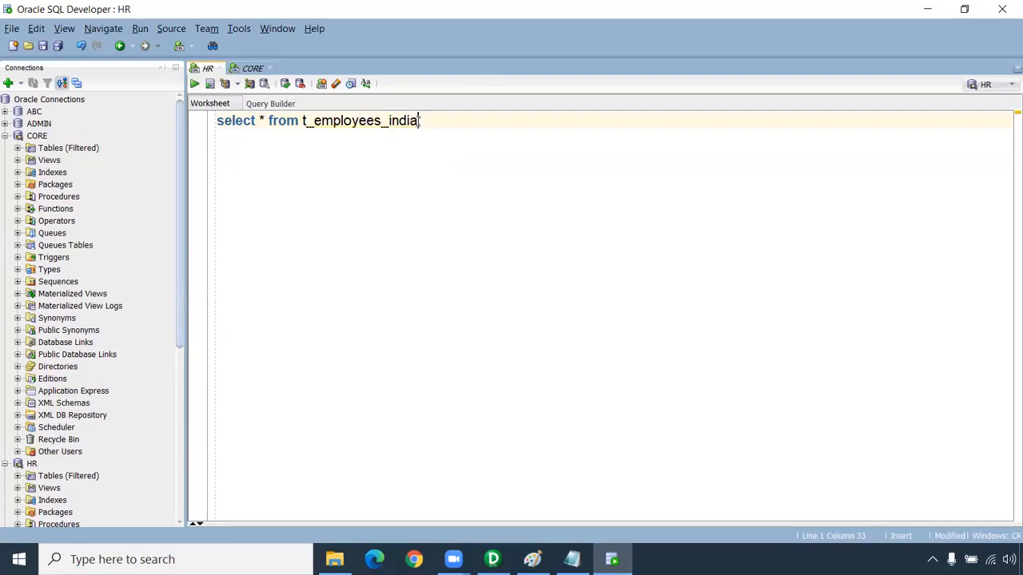
Change the HR query to "select * from employees_countries;" and run it
{"action": "key", "text": "BackSpace"}
{"action": "key", "text": "BackSpace"}
{"action": "key", "text": "BackSpace"}
{"action": "key", "text": "BackSpace"}
{"action": "key", "text": "BackSpace"}
{"action": "type", "text": "countries"}
{"action": "left_click", "coordinate": [314, 121]}
{"action": "key", "text": "BackSpace"}
{"action": "key", "text": "BackSpace"}
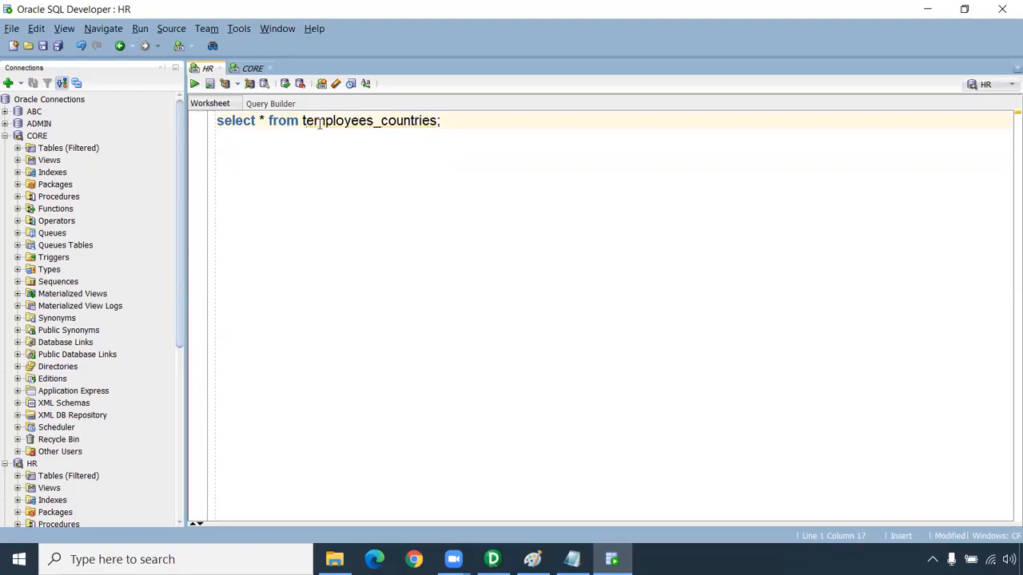
{"action": "key", "text": "ctrl+Return"}
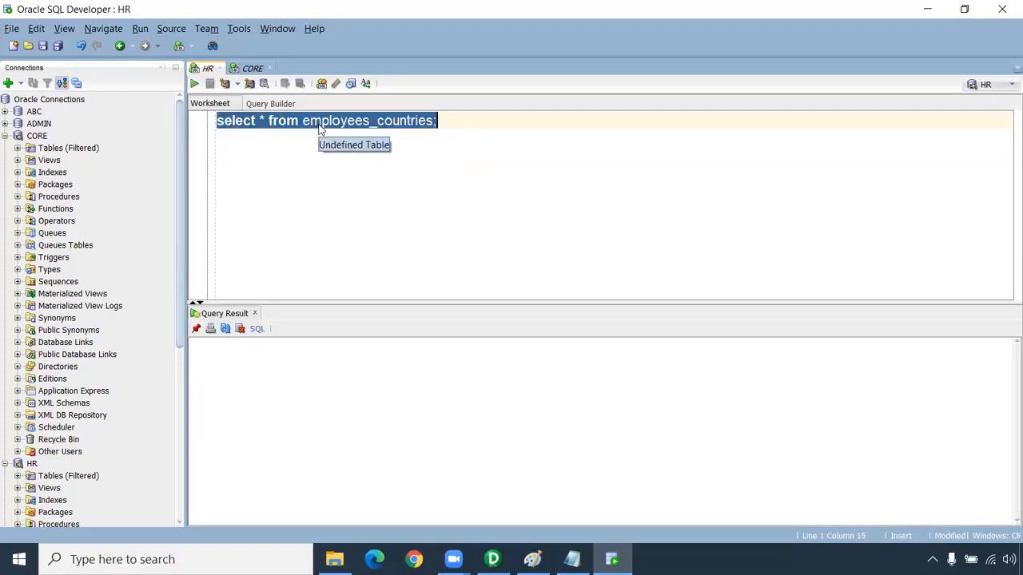
Examine the COUNTRY column of the employees_countries result, comparing the spelling and letter case of its values
{"action": "left_click", "coordinate": [830, 512]}
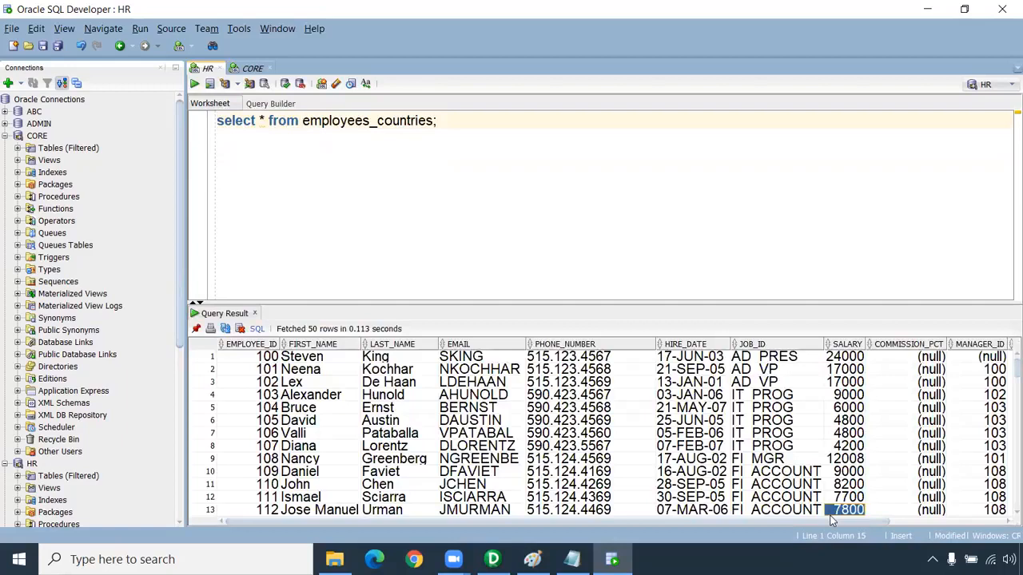
{"action": "scroll", "coordinate": [837, 522], "scroll_direction": "right", "scroll_amount": 5}
{"action": "left_click_drag", "start_coordinate": [970, 359], "coordinate": [962, 458]}
{"action": "left_click", "coordinate": [968, 358]}
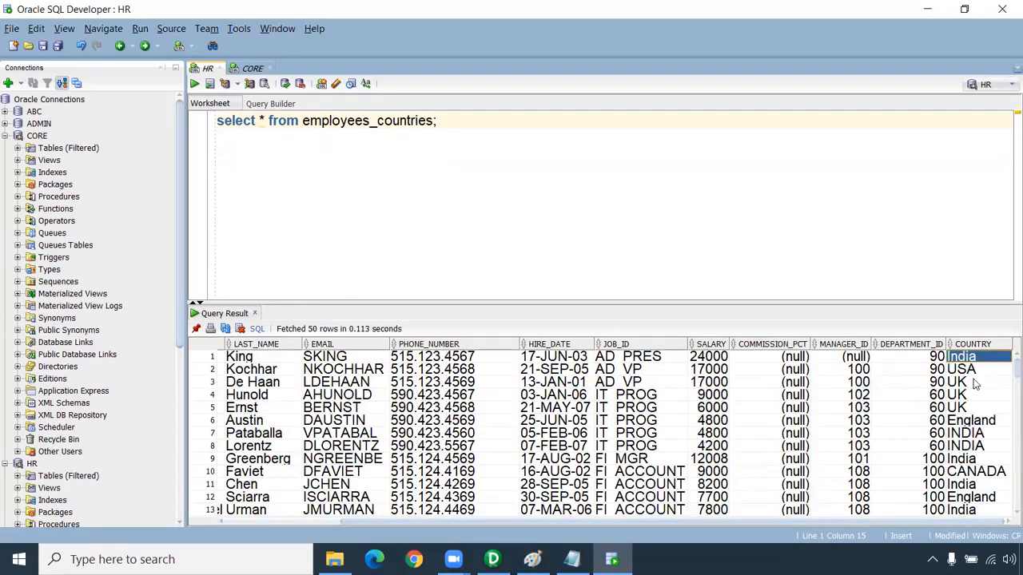
{"action": "left_click", "coordinate": [973, 434], "text": "ctrl"}
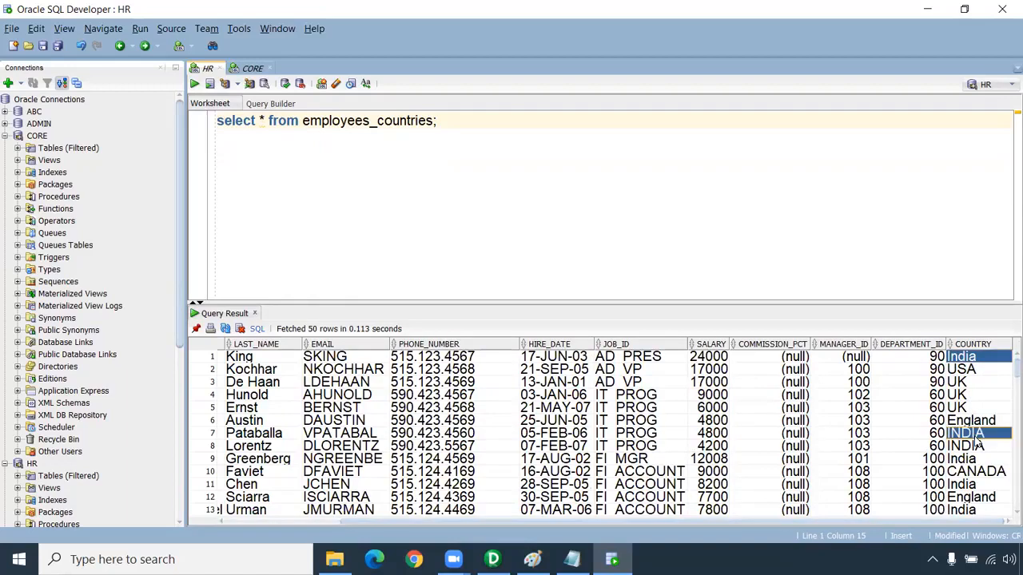
{"action": "left_click", "coordinate": [967, 446]}
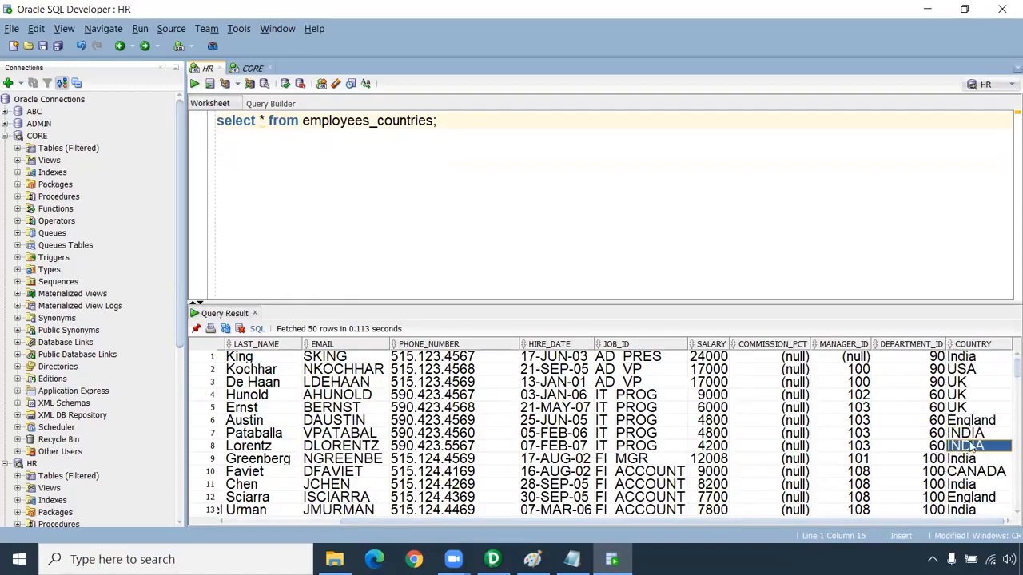
{"action": "left_click", "coordinate": [977, 433]}
{"action": "left_click", "coordinate": [965, 361], "text": "ctrl"}
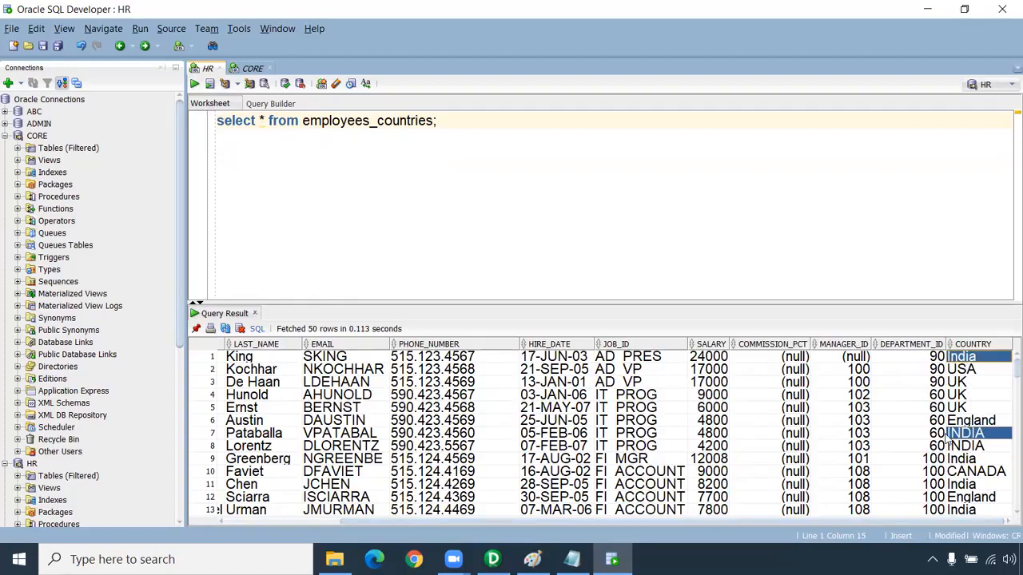
{"action": "left_click", "coordinate": [974, 484]}
{"action": "scroll", "coordinate": [976, 502], "scroll_direction": "down", "scroll_amount": 2}
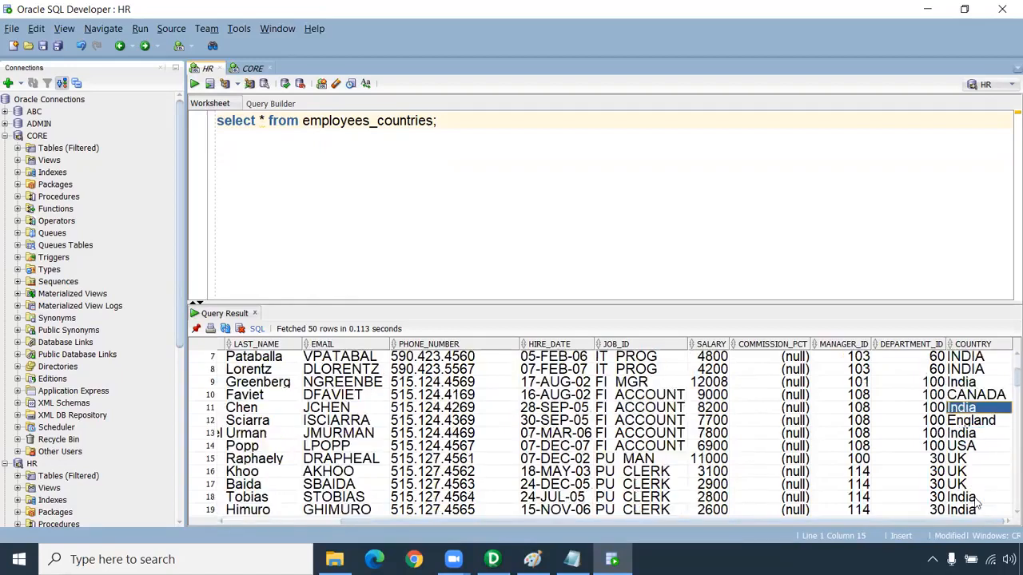
{"action": "left_click", "coordinate": [988, 434]}
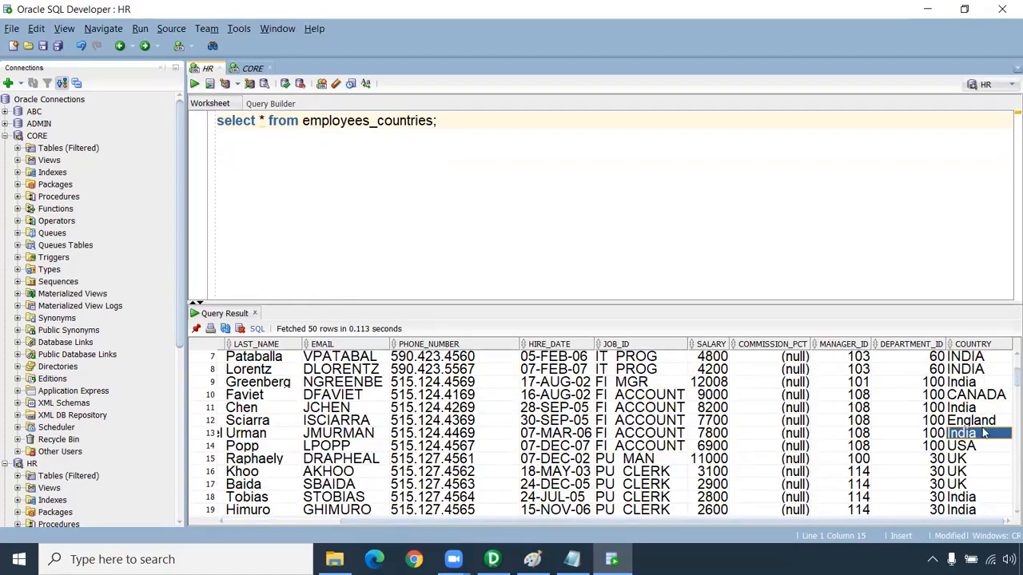
{"action": "left_click_drag", "start_coordinate": [977, 380], "coordinate": [977, 473]}
{"action": "left_click", "coordinate": [976, 396]}
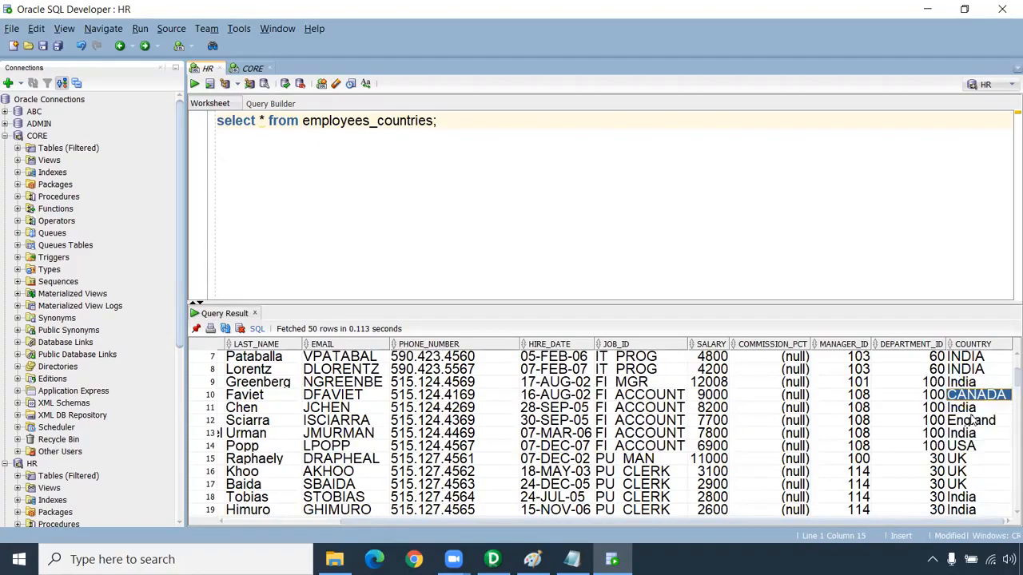
{"action": "left_click_drag", "start_coordinate": [971, 374], "coordinate": [971, 484]}
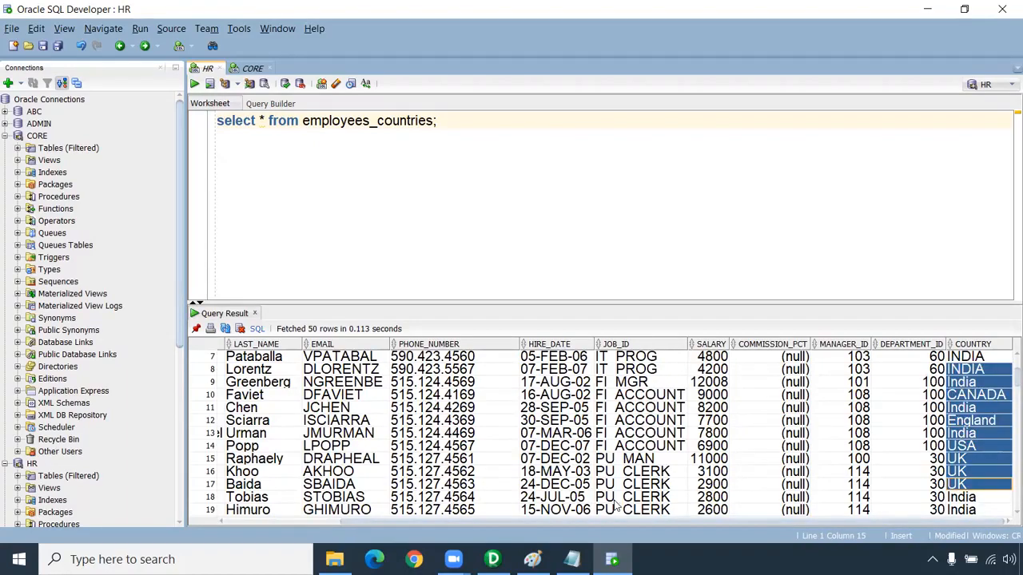
Switch to Informatica PowerCenter Designer and add the EMPLOYEES_COUNTRIES source from Oracle_Src to the m_Router_Transformation mapping
{"action": "left_click", "coordinate": [493, 559]}
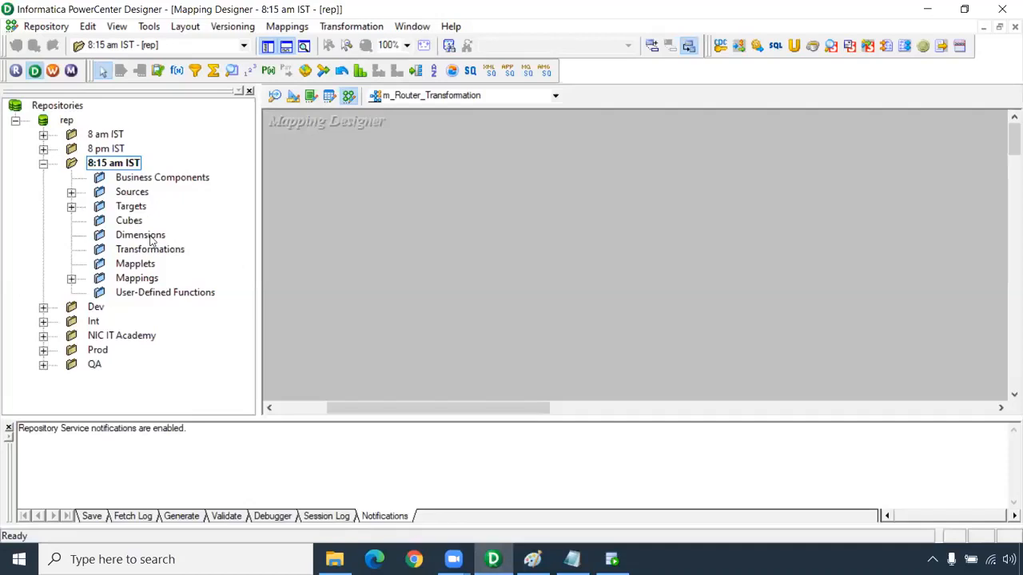
{"action": "left_click_drag", "start_coordinate": [322, 417], "coordinate": [323, 443]}
{"action": "left_click", "coordinate": [71, 194]}
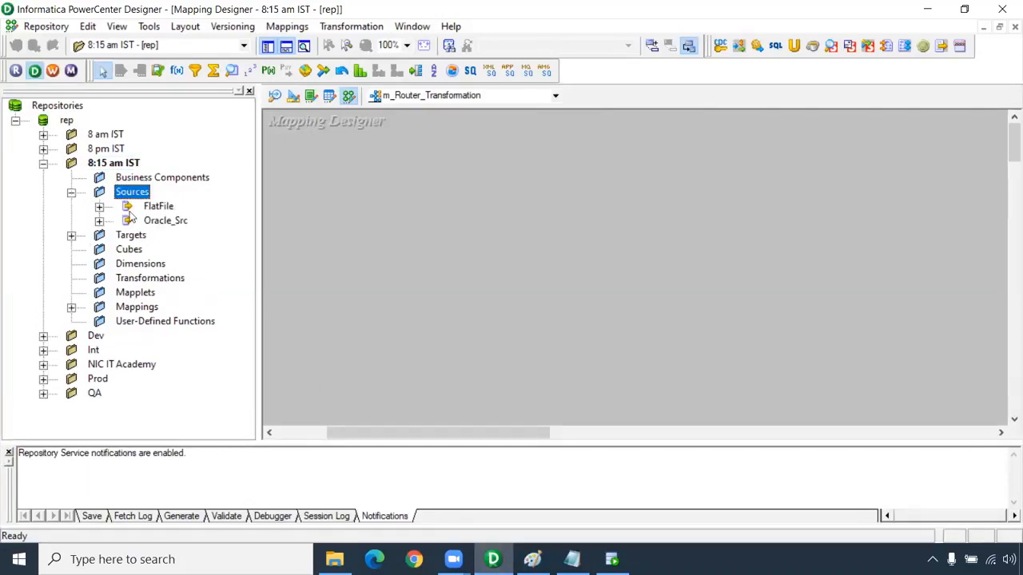
{"action": "left_click", "coordinate": [99, 221]}
{"action": "left_click_drag", "start_coordinate": [185, 268], "coordinate": [298, 236]}
Add the T_EMPLOYEES_DEFAULT, T_EMPLOYEES_INDIA, T_EMPLOYEES_UK and T_EMPLOYEES_USA targets to the mapping, well clear of the source qualifier
{"action": "left_click", "coordinate": [71, 278]}
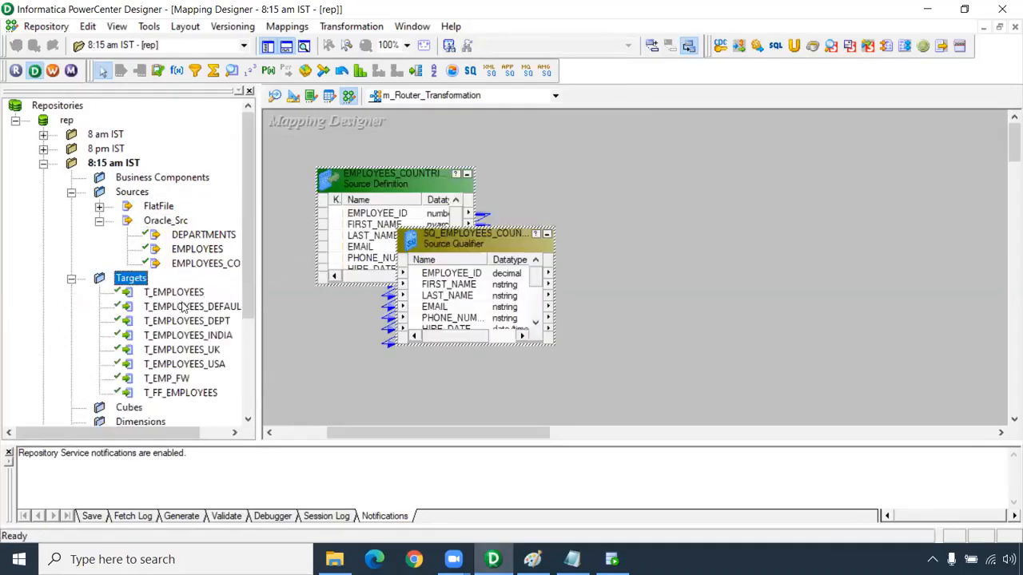
{"action": "left_click", "coordinate": [222, 307]}
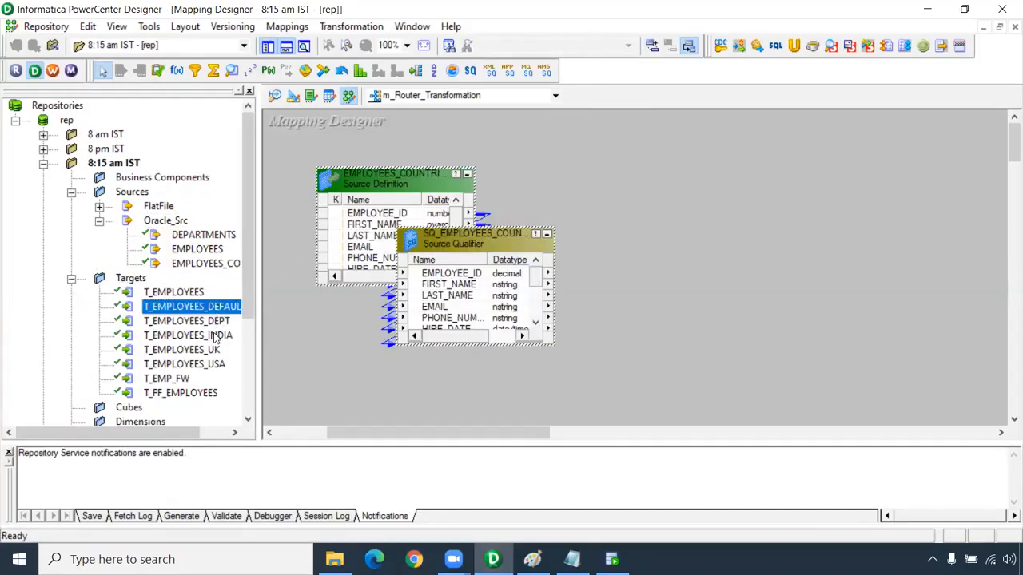
{"action": "left_click", "coordinate": [218, 337], "text": "ctrl"}
{"action": "left_click", "coordinate": [216, 352], "text": "ctrl"}
{"action": "left_click", "coordinate": [216, 364], "text": "ctrl"}
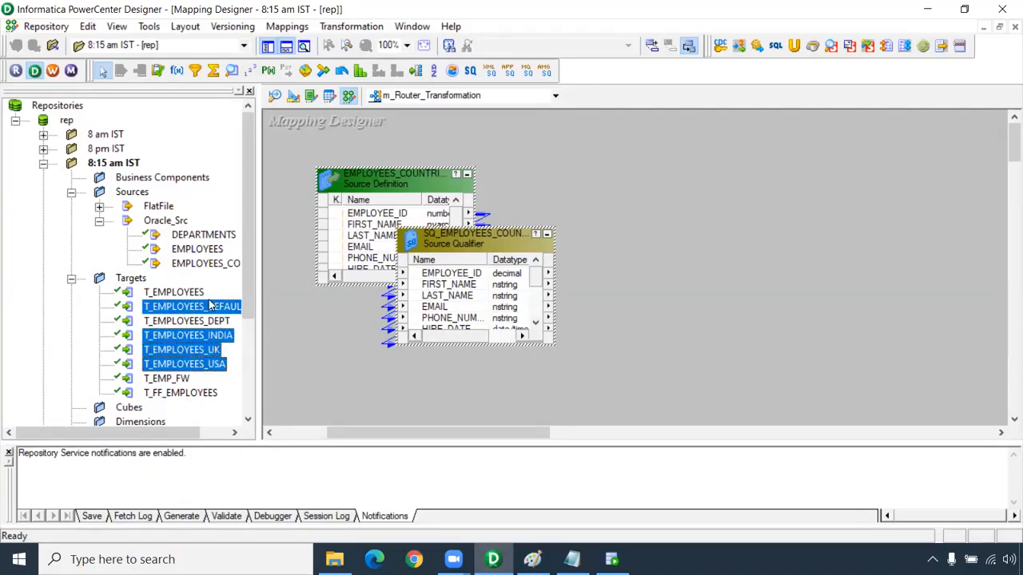
{"action": "left_click_drag", "start_coordinate": [206, 310], "coordinate": [718, 171]}
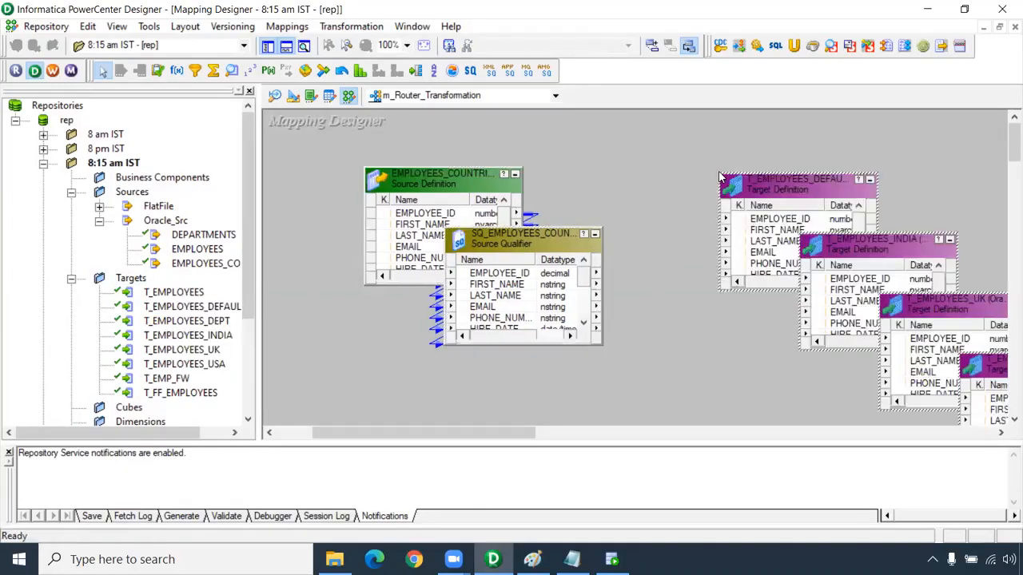
Move the T_EMPLOYEES_DEFAULT target below T_EMPLOYEES_USA, at the end of the cascade of targets
{"action": "left_click_drag", "start_coordinate": [470, 433], "coordinate": [546, 435]}
{"action": "left_click_drag", "start_coordinate": [555, 433], "coordinate": [521, 434]}
{"action": "left_click_drag", "start_coordinate": [513, 185], "coordinate": [748, 425]}
{"action": "left_click_drag", "start_coordinate": [490, 434], "coordinate": [421, 434]}
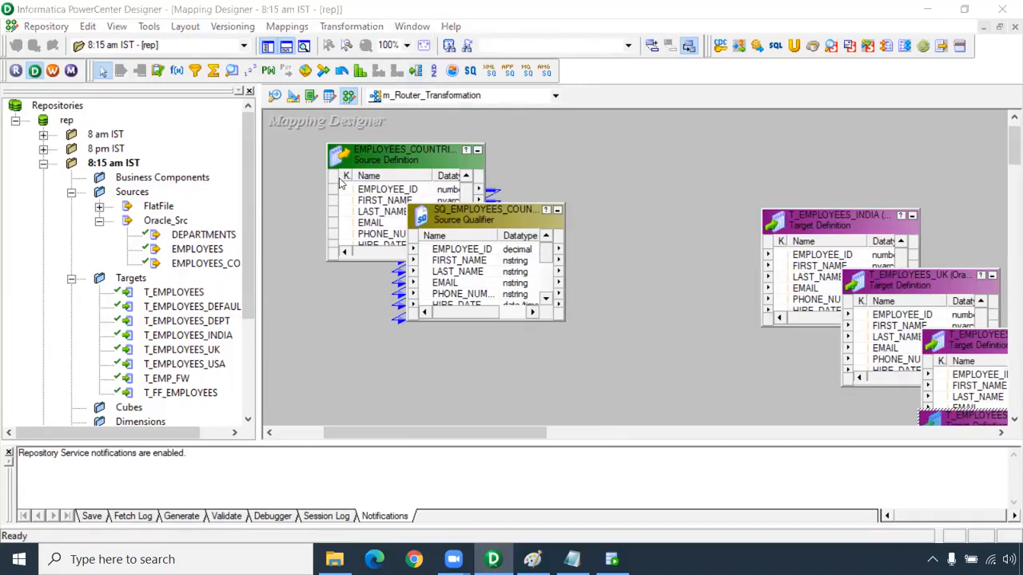
Add a Router between the source qualifier and the targets, link all source qualifier ports to it, and space it clear of T_EMPLOYEES_INDIA
{"action": "left_click", "coordinate": [414, 74]}
{"action": "left_click_drag", "start_coordinate": [577, 134], "coordinate": [755, 420]}
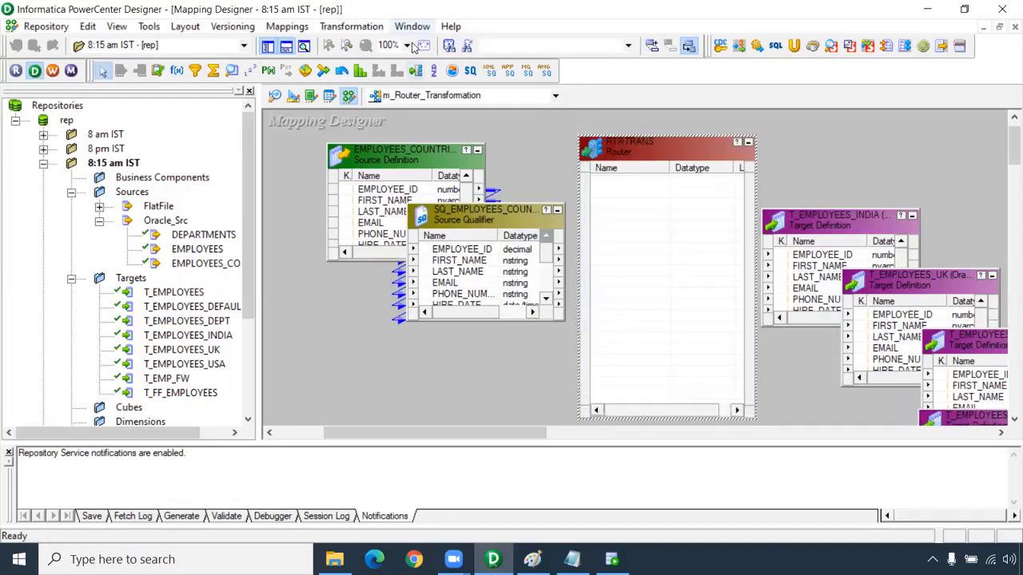
{"action": "left_click", "coordinate": [472, 252]}
{"action": "key", "text": "ctrl+a"}
{"action": "left_click_drag", "start_coordinate": [469, 250], "coordinate": [649, 206]}
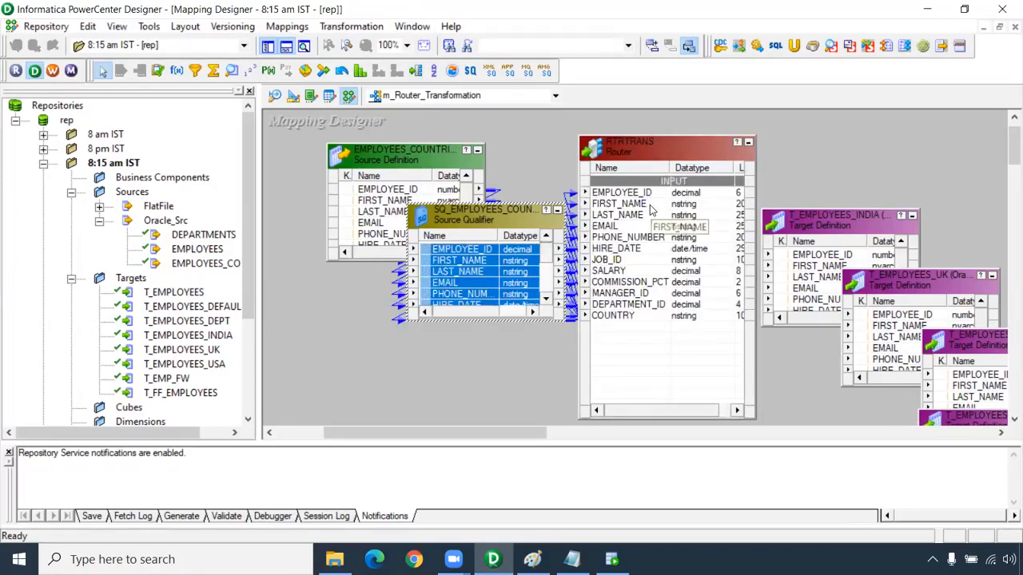
{"action": "left_click_drag", "start_coordinate": [819, 228], "coordinate": [895, 149]}
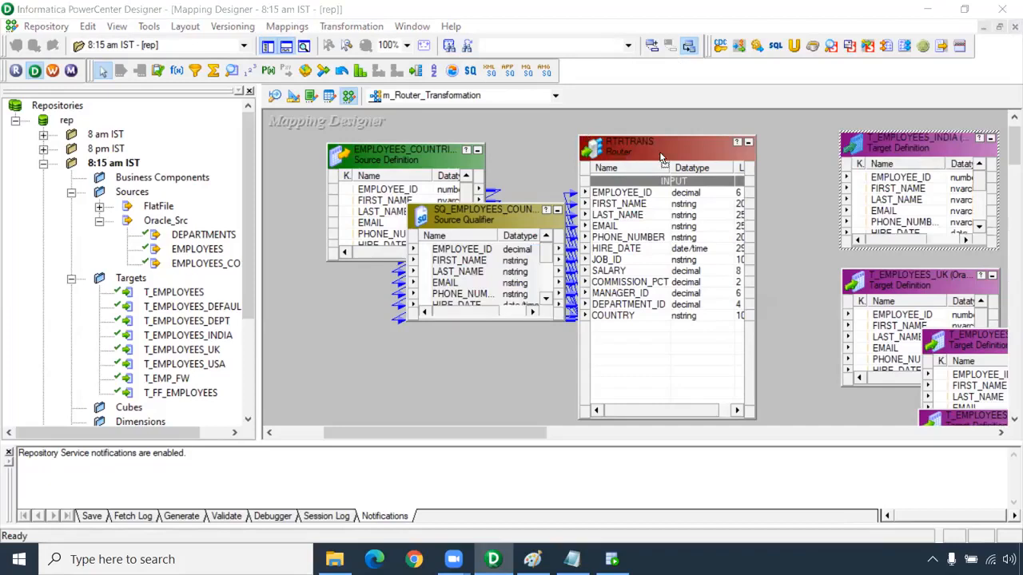
{"action": "left_click_drag", "start_coordinate": [660, 157], "coordinate": [694, 156]}
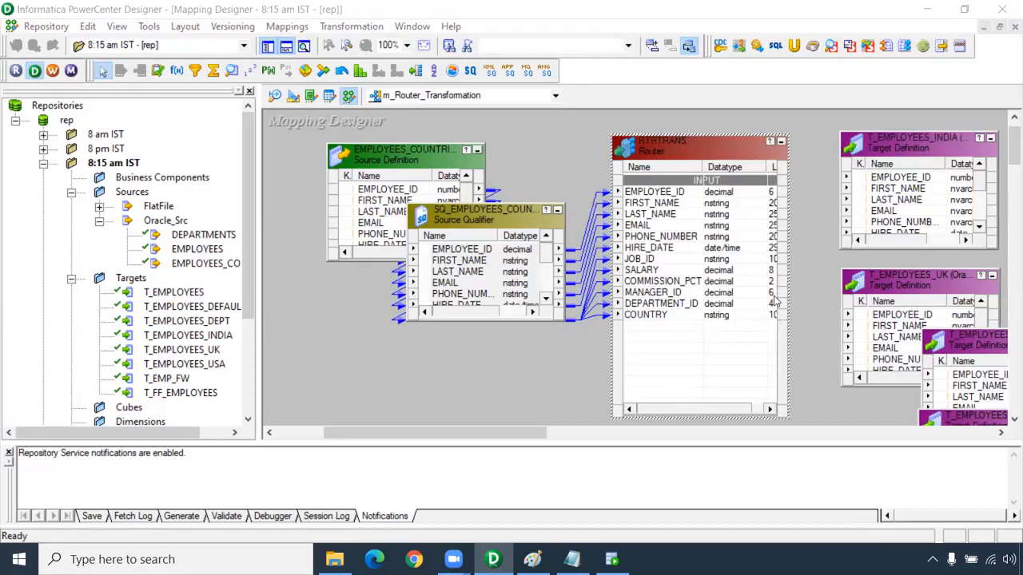
Open the Router's group settings and add a group named INDIA
{"action": "double_click", "coordinate": [710, 158]}
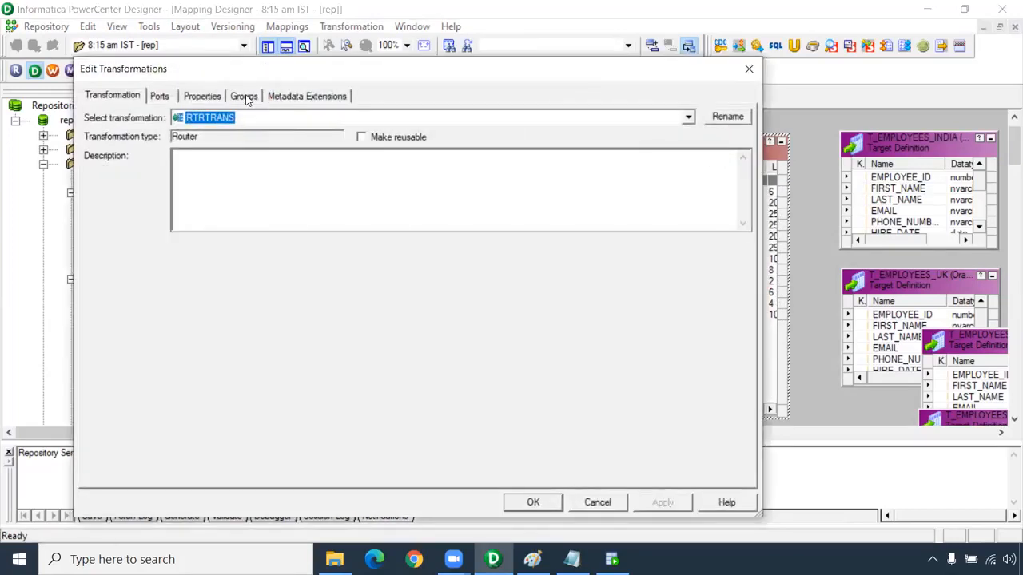
{"action": "left_click", "coordinate": [246, 97]}
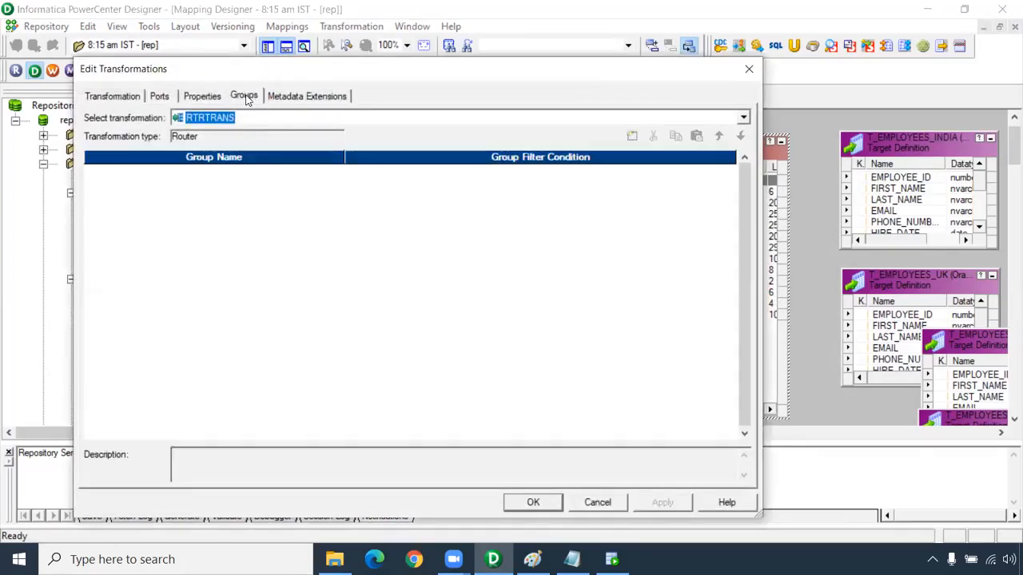
{"action": "left_click", "coordinate": [632, 137]}
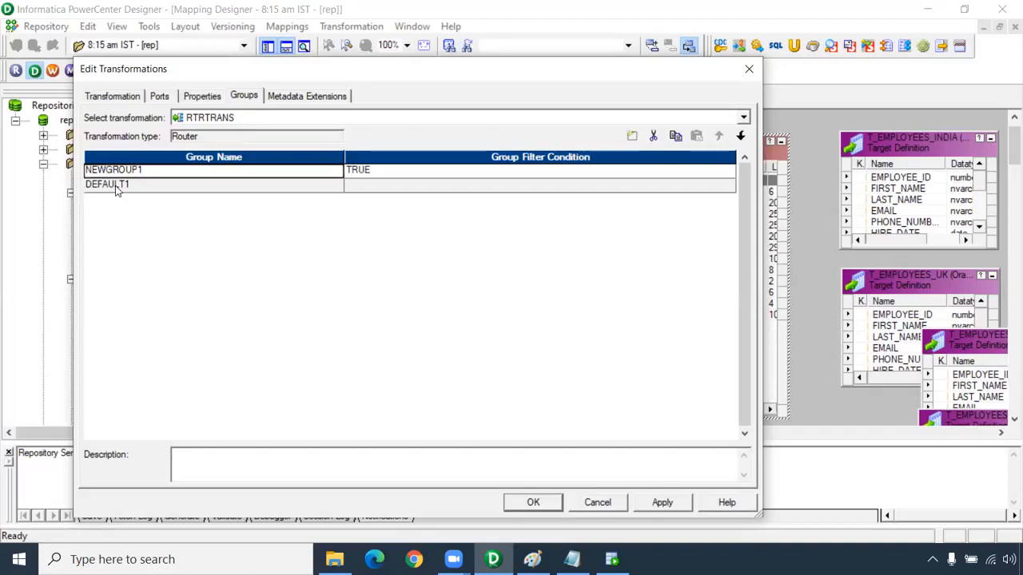
{"action": "left_click", "coordinate": [141, 171]}
{"action": "left_click_drag", "start_coordinate": [142, 170], "coordinate": [55, 163]}
{"action": "type", "text": "INDIA"}
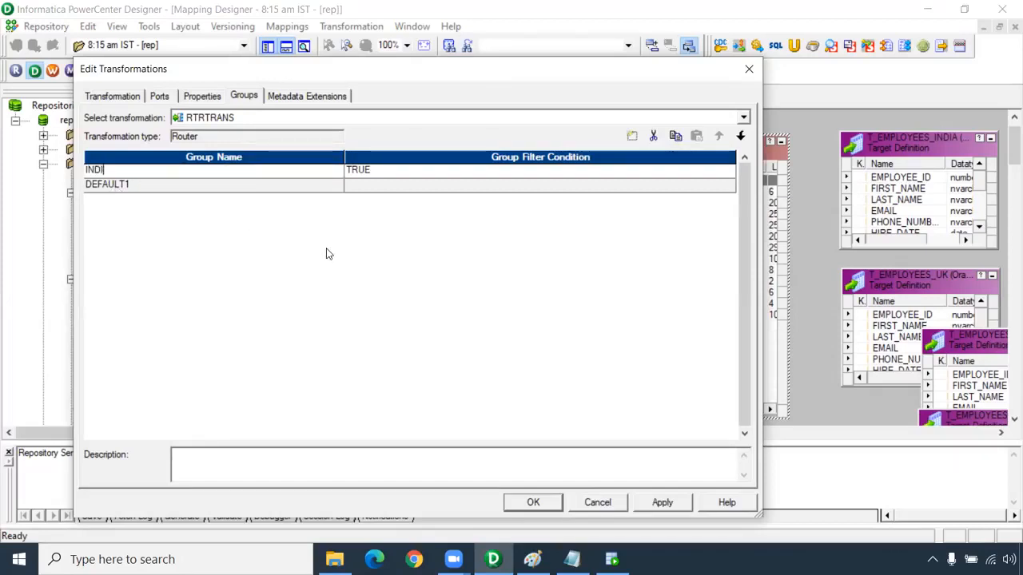
Add two more Router groups below INDIA, named UK and USA
{"action": "left_click", "coordinate": [632, 136]}
{"action": "left_click", "coordinate": [632, 136]}
{"action": "left_click", "coordinate": [127, 185]}
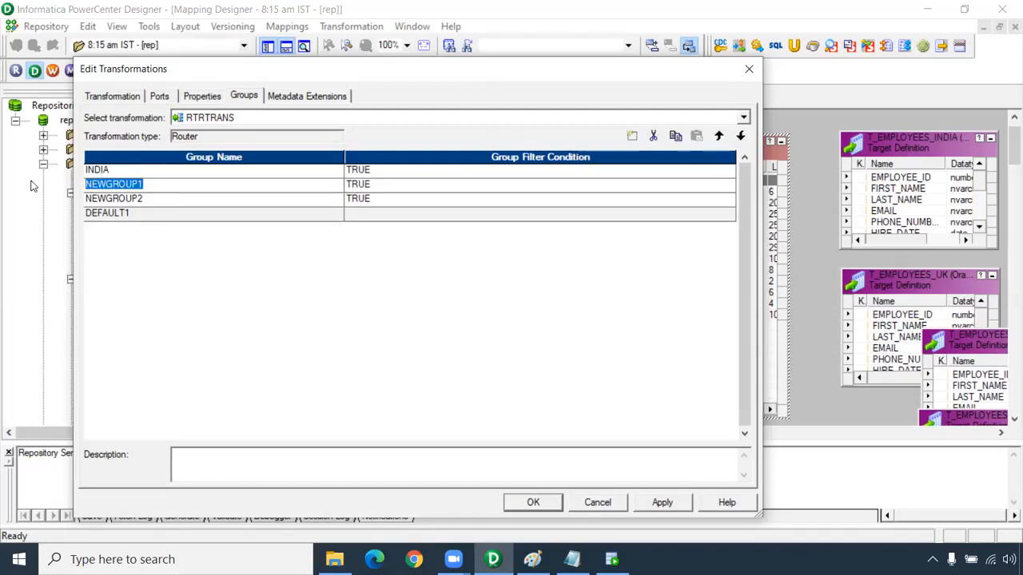
{"action": "type", "text": "UK"}
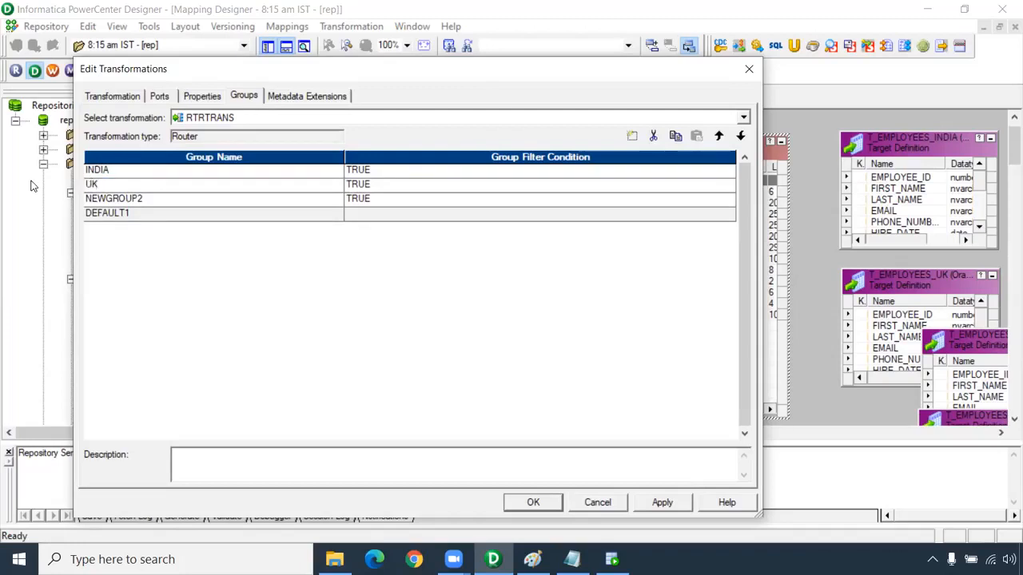
{"action": "key", "text": "Down"}
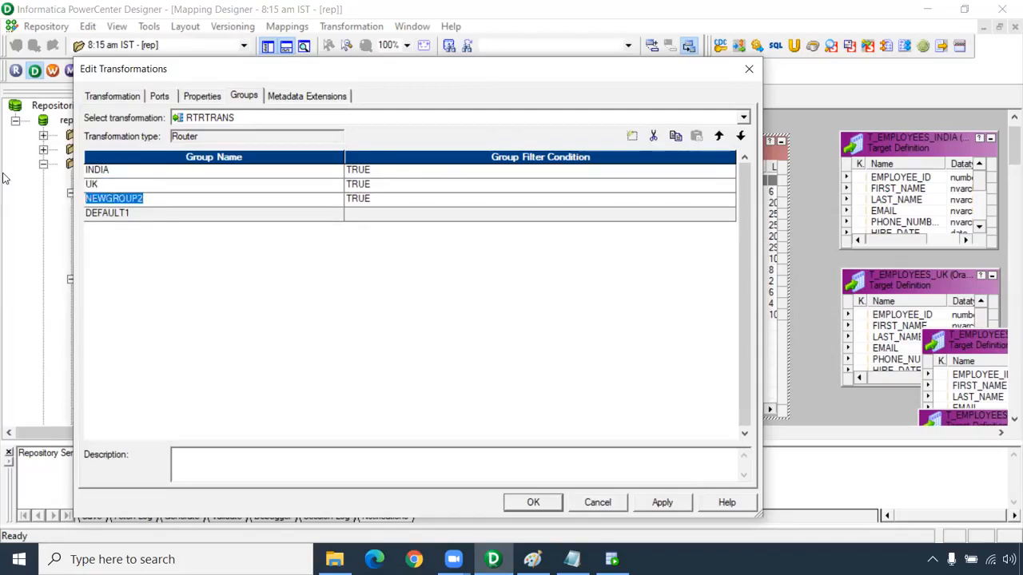
{"action": "type", "text": "U"}
Set the INDIA group's filter condition to upper(COUNTRY)='INDIA', and copy the expression for reuse
{"action": "left_click", "coordinate": [723, 170]}
{"action": "left_click", "coordinate": [729, 173]}
{"action": "left_click_drag", "start_coordinate": [284, 131], "coordinate": [190, 135]}
{"action": "type", "text": "u"}
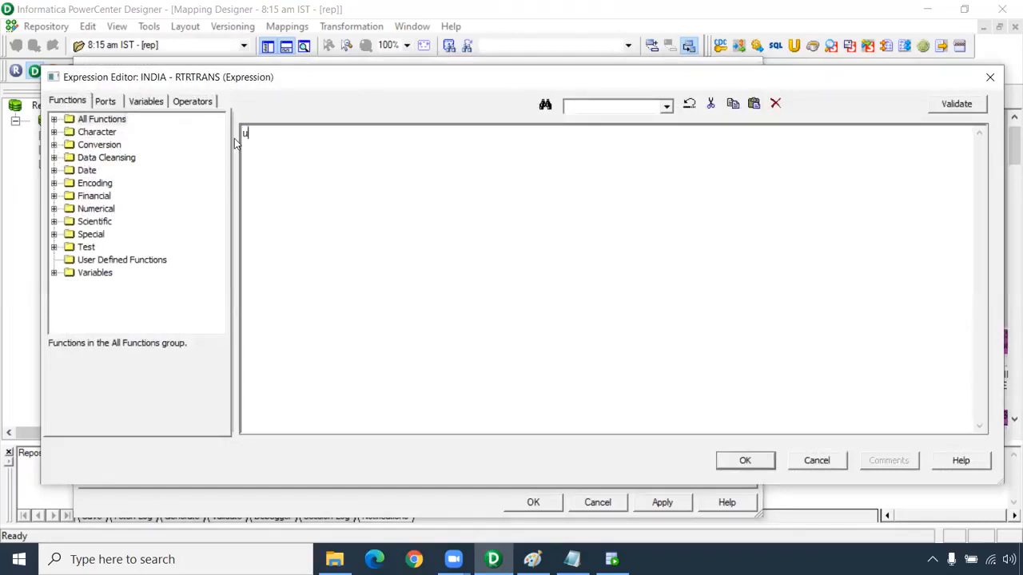
{"action": "type", "text": "pper(COUNTRY)='"}
{"action": "left_click", "coordinate": [119, 101]}
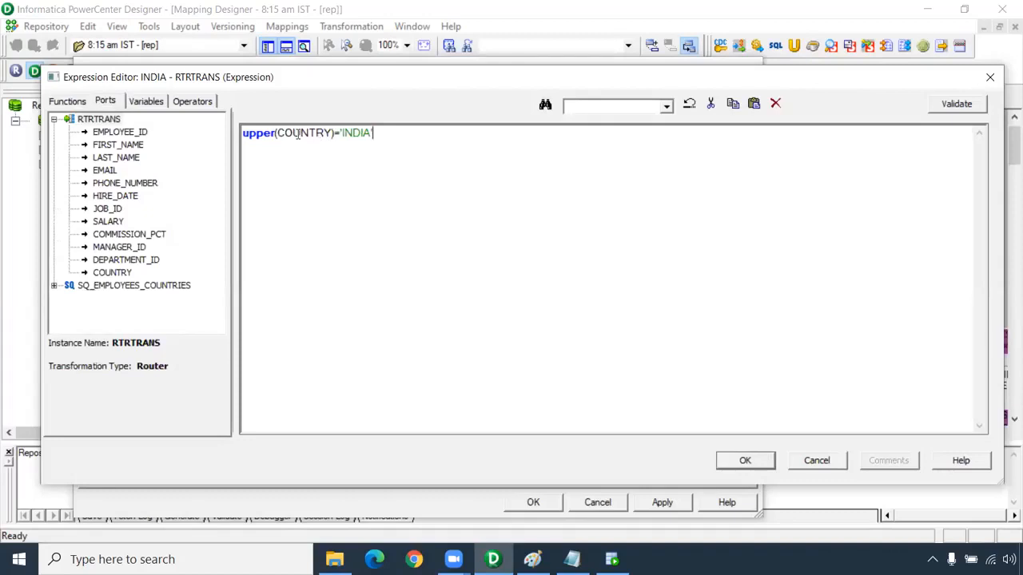
{"action": "left_click_drag", "start_coordinate": [386, 132], "coordinate": [245, 134]}
{"action": "key", "text": "ctrl+c"}
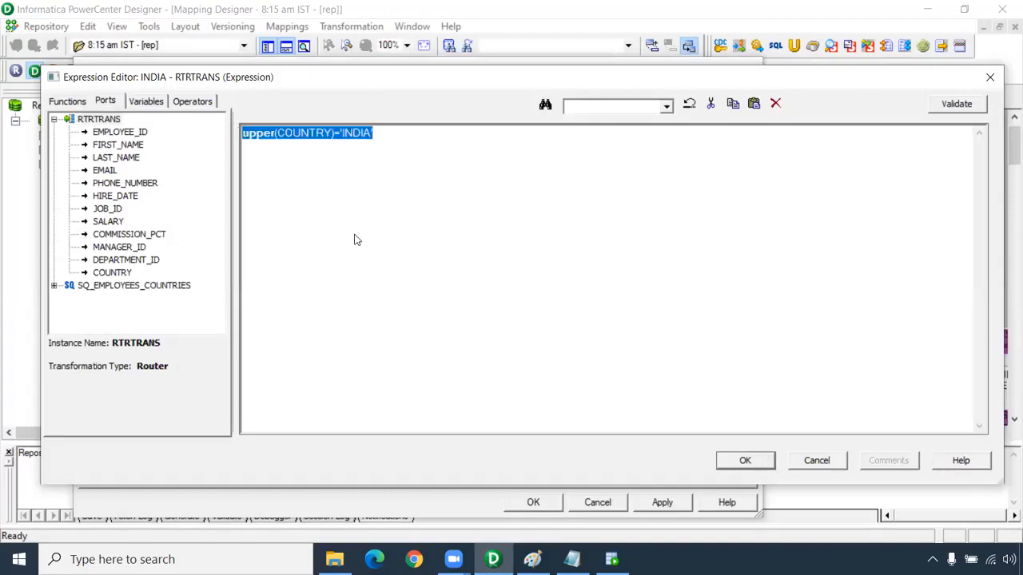
{"action": "left_click", "coordinate": [766, 457]}
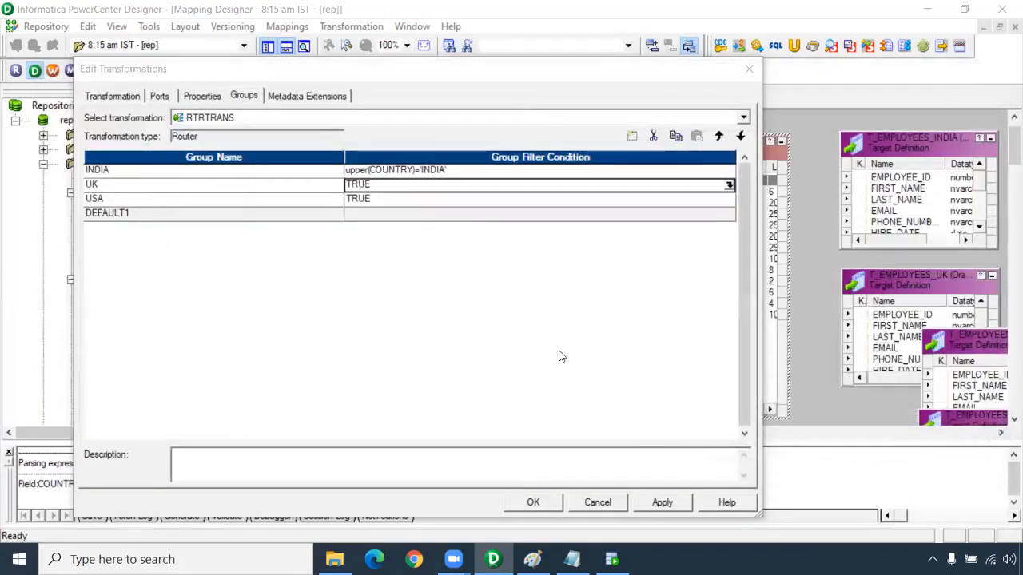
Set the UK group's filter condition to upper(COUNTRY)='UK' by adapting the copied expression, and copy the result
{"action": "left_click", "coordinate": [730, 187]}
{"action": "key", "text": "ctrl+v"}
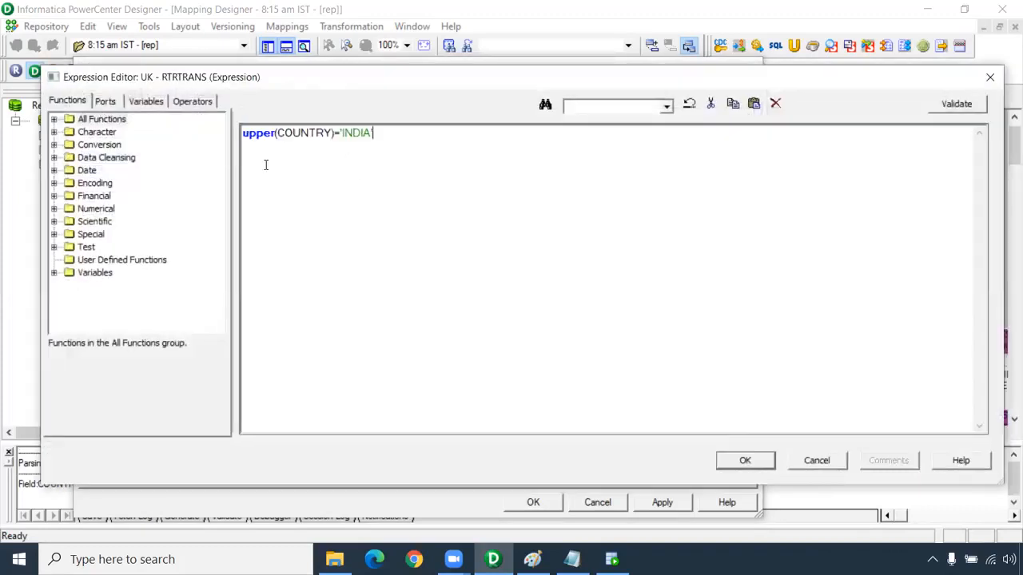
{"action": "left_click_drag", "start_coordinate": [371, 132], "coordinate": [347, 133]}
{"action": "key", "text": "BackSpace"}
{"action": "type", "text": "UK'"}
{"action": "left_click_drag", "start_coordinate": [408, 130], "coordinate": [82, 127]}
{"action": "key", "text": "ctrl+c"}
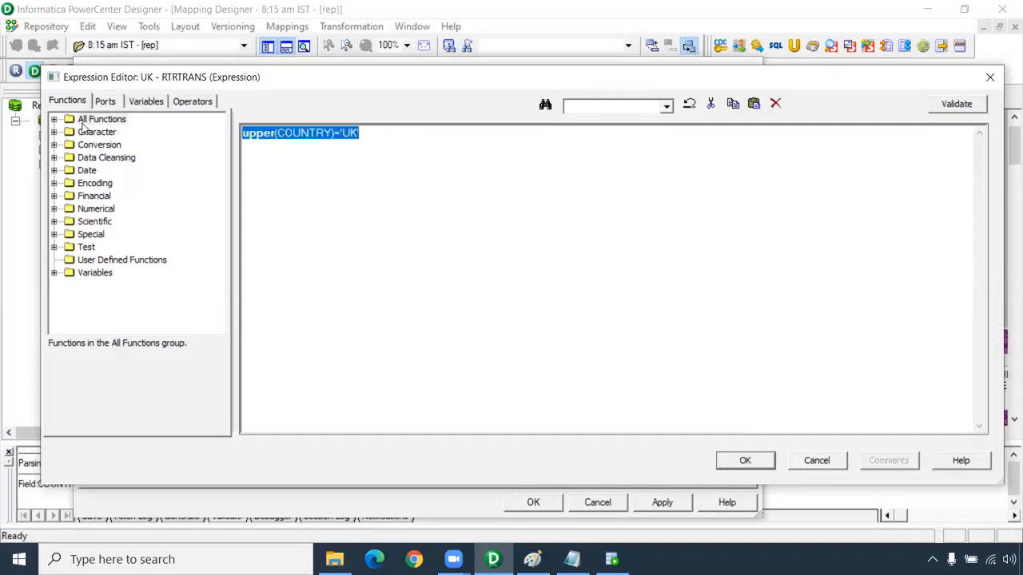
{"action": "left_click", "coordinate": [739, 463]}
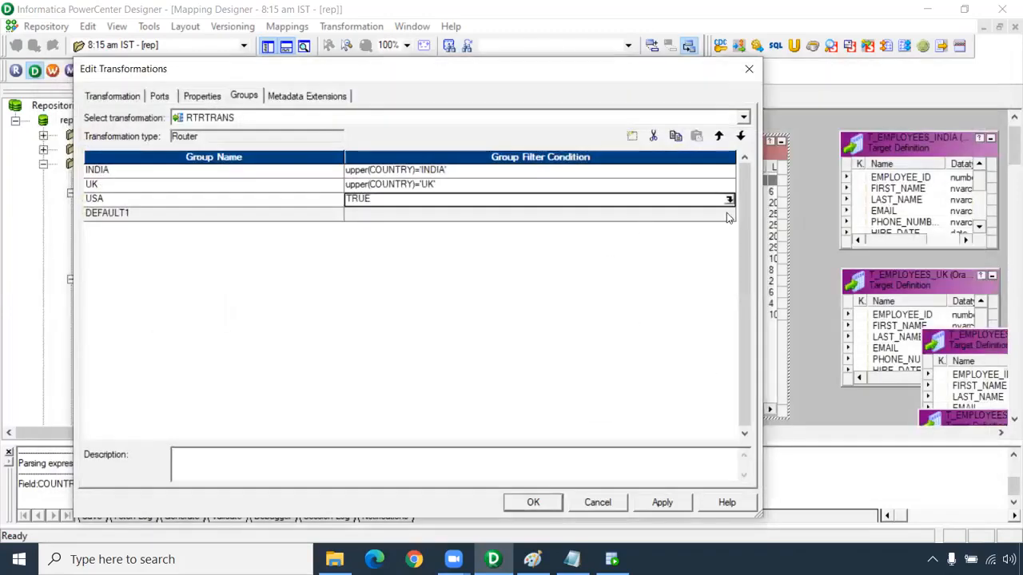
Set the USA group's filter condition to upper(COUNTRY)='USA' and save the Router's group settings
{"action": "left_click", "coordinate": [728, 199]}
{"action": "key", "text": "ctrl+a"}
{"action": "key", "text": "ctrl+v"}
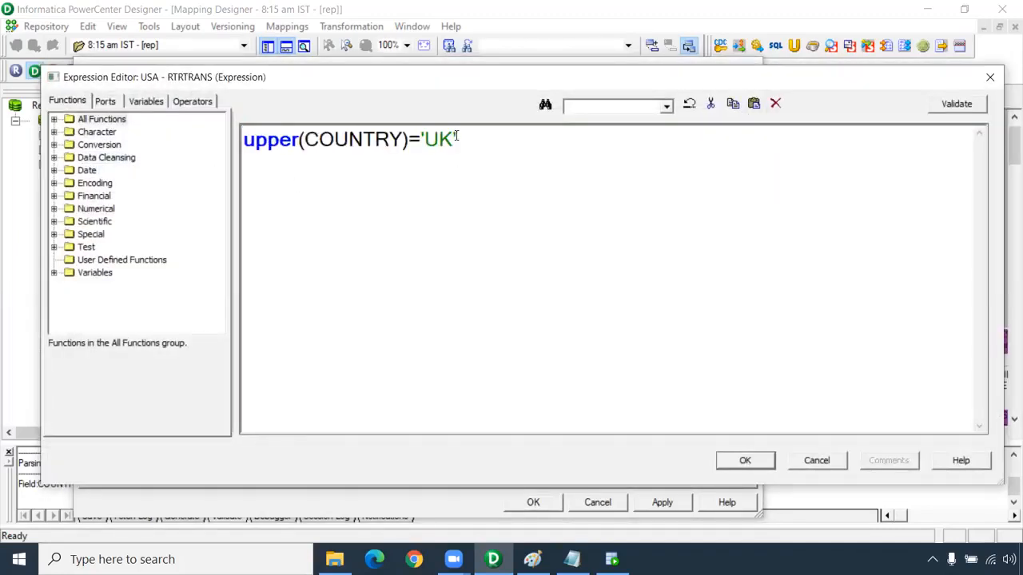
{"action": "key", "text": "BackSpace"}
{"action": "type", "text": "SA"}
{"action": "left_click", "coordinate": [737, 459]}
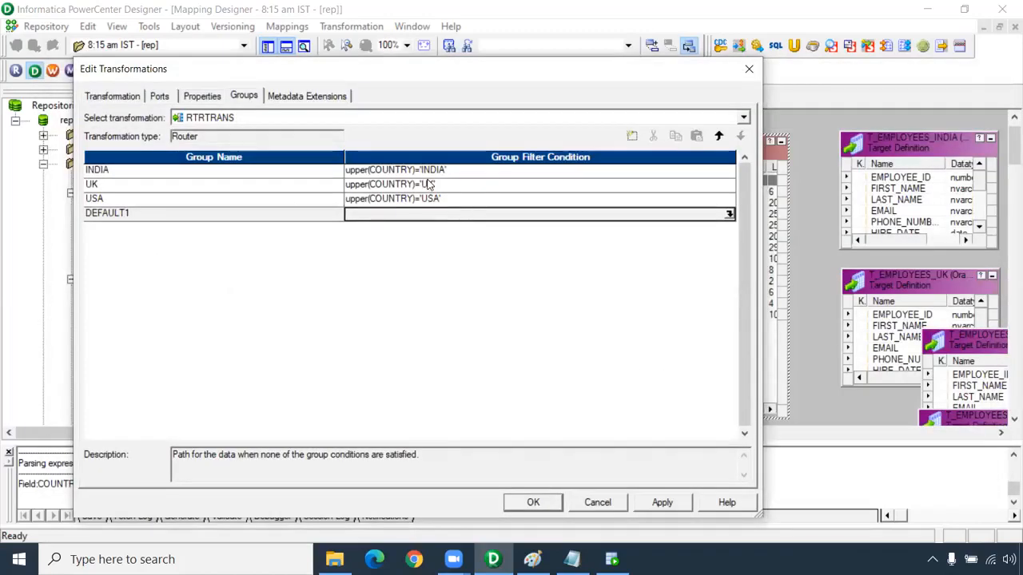
{"action": "left_click", "coordinate": [660, 502]}
{"action": "left_click", "coordinate": [543, 504]}
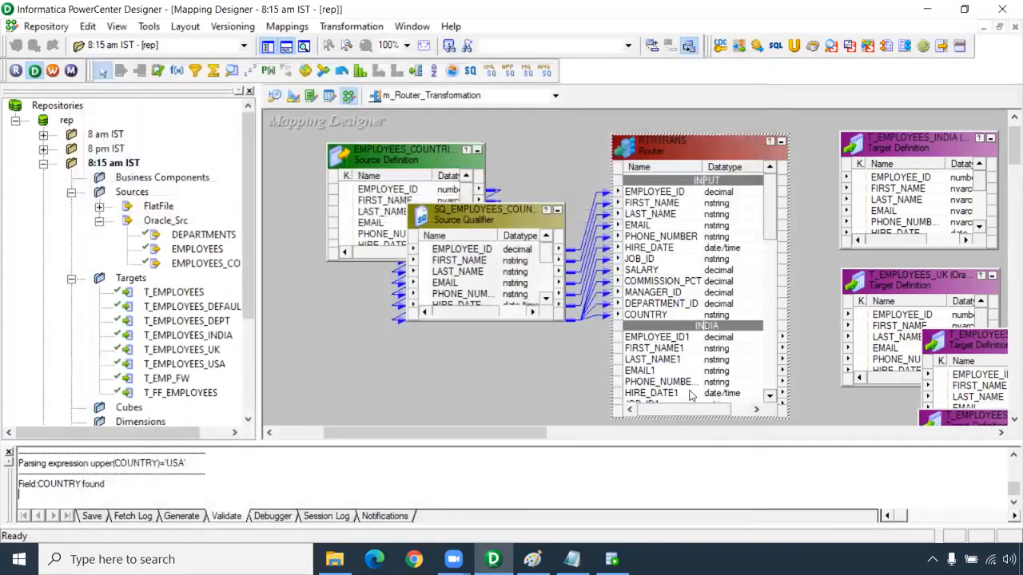
Link all ports of the Router's INDIA group to the T_EMPLOYEES_INDIA target and collapse the target to an icon
{"action": "left_click_drag", "start_coordinate": [447, 432], "coordinate": [508, 432]}
{"action": "left_click_drag", "start_coordinate": [569, 206], "coordinate": [569, 245]}
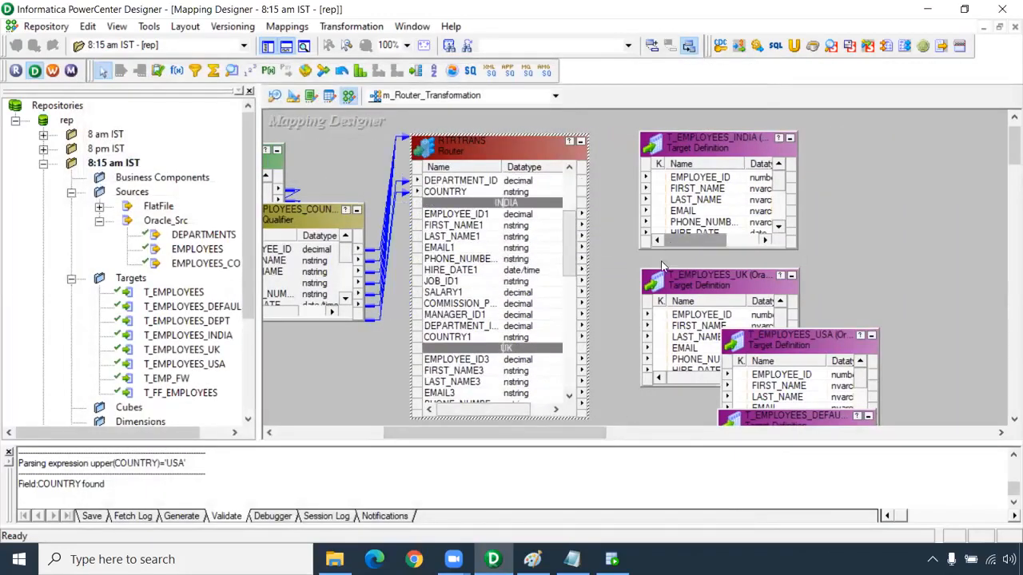
{"action": "left_click", "coordinate": [492, 216]}
{"action": "left_click", "coordinate": [467, 328], "text": "shift"}
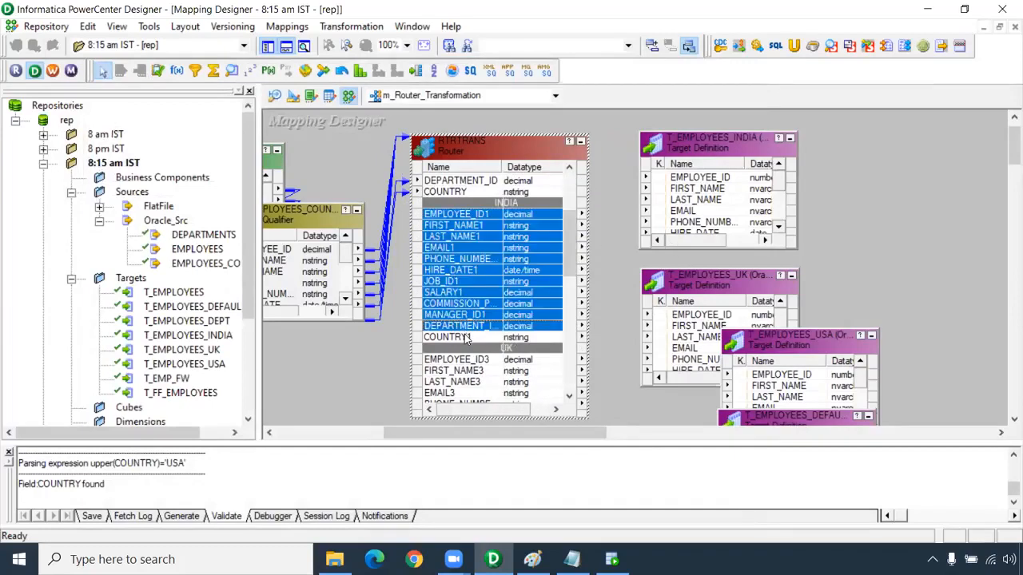
{"action": "left_click", "coordinate": [467, 336], "text": "shift"}
{"action": "left_click_drag", "start_coordinate": [697, 184], "coordinate": [700, 185]}
{"action": "left_click_drag", "start_coordinate": [738, 138], "coordinate": [816, 126]}
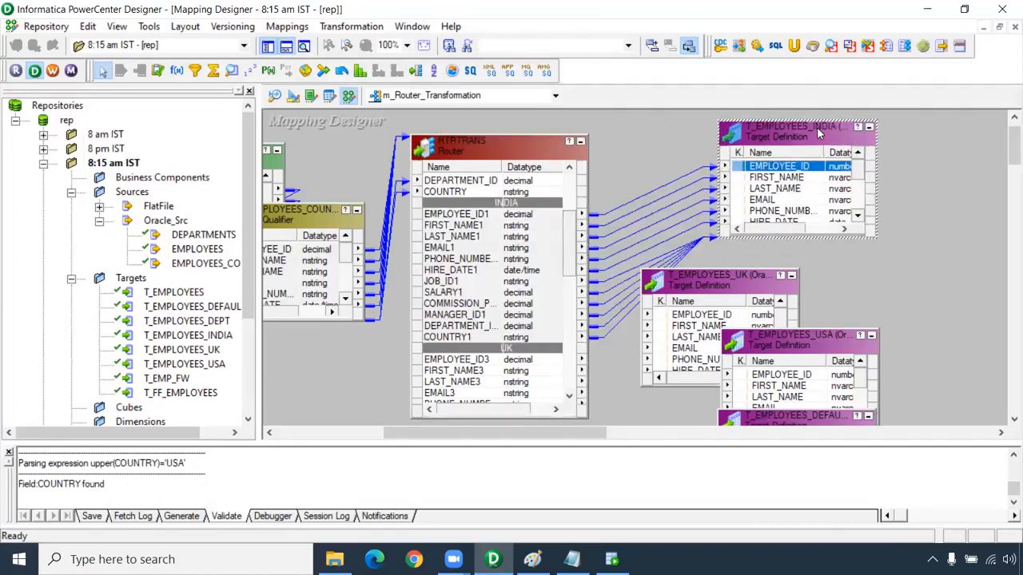
{"action": "left_click", "coordinate": [870, 129]}
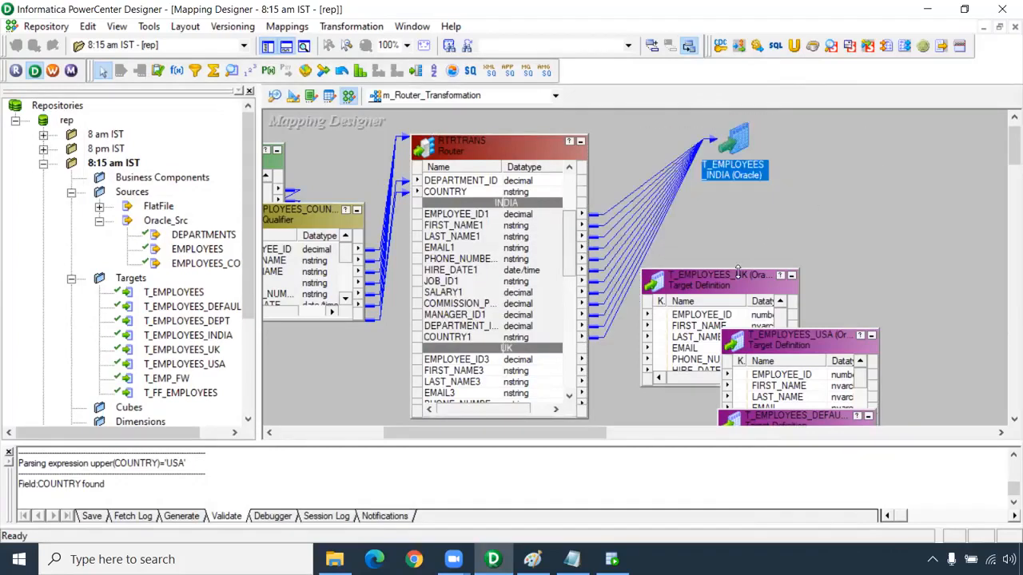
Link all ports of the Router's UK group to the T_EMPLOYEES_UK target and collapse the target to an icon
{"action": "left_click_drag", "start_coordinate": [735, 273], "coordinate": [777, 237]}
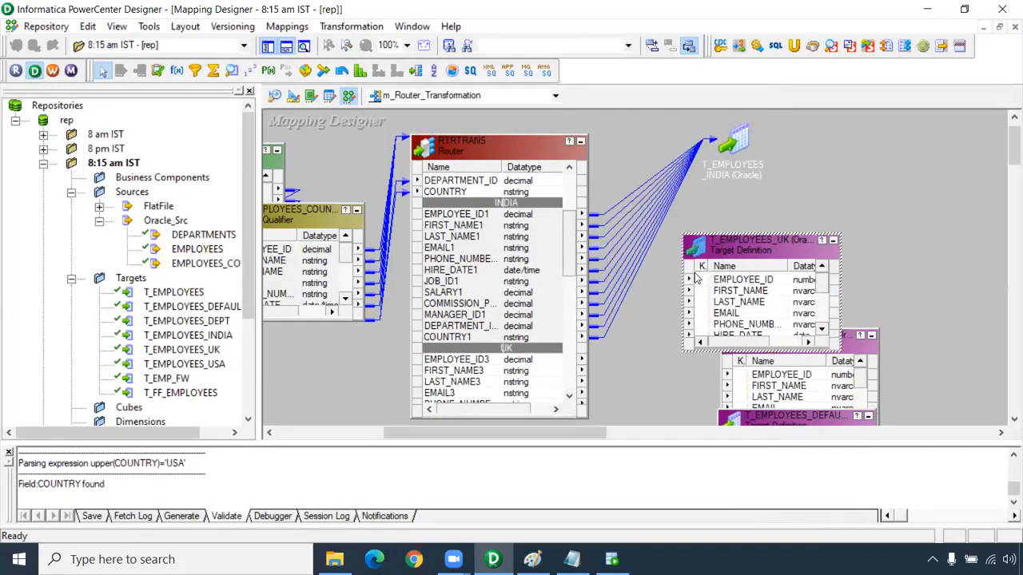
{"action": "left_click_drag", "start_coordinate": [569, 243], "coordinate": [568, 286]}
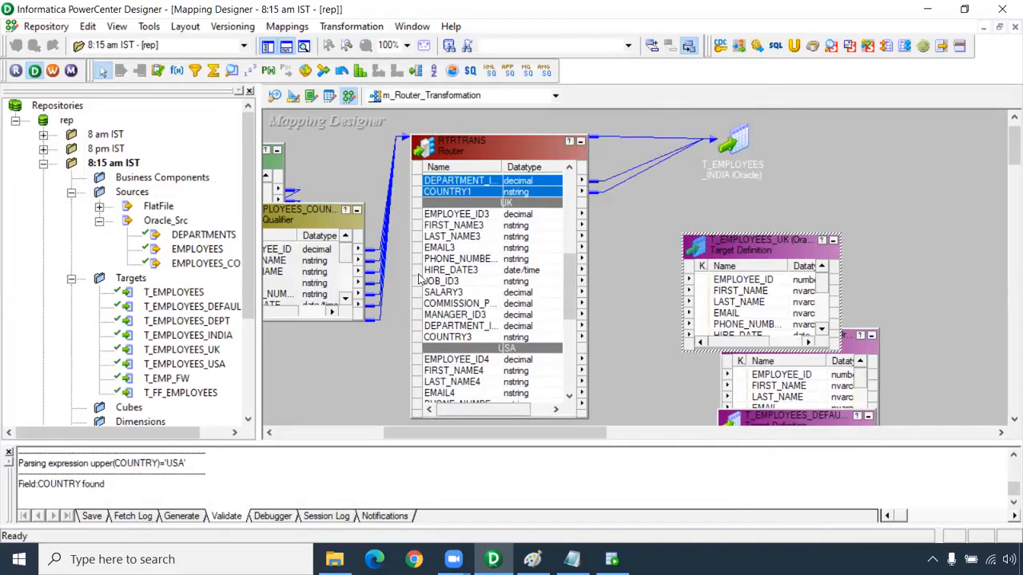
{"action": "left_click", "coordinate": [482, 216]}
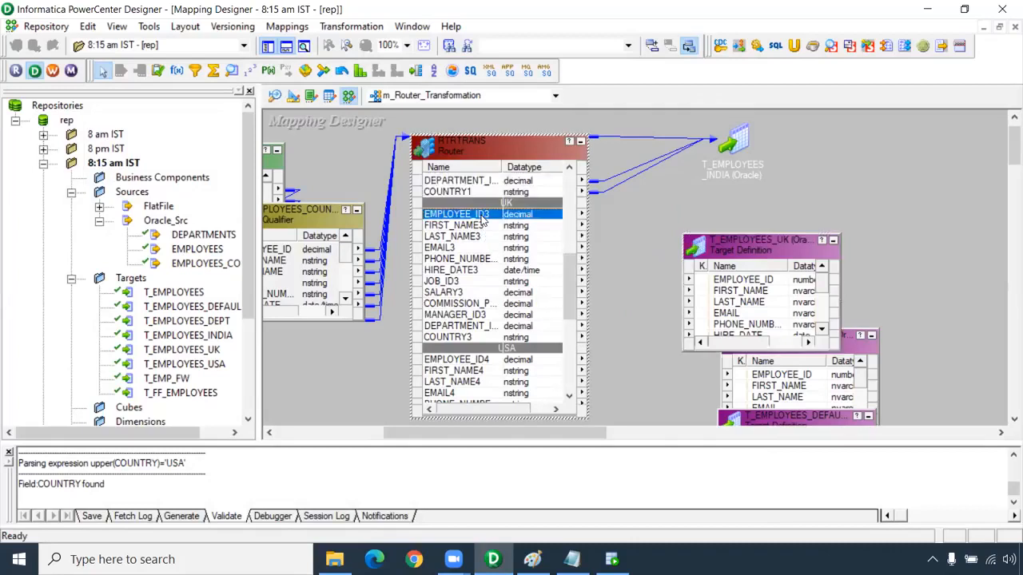
{"action": "left_click", "coordinate": [477, 337], "text": "shift"}
{"action": "left_click_drag", "start_coordinate": [474, 223], "coordinate": [729, 284]}
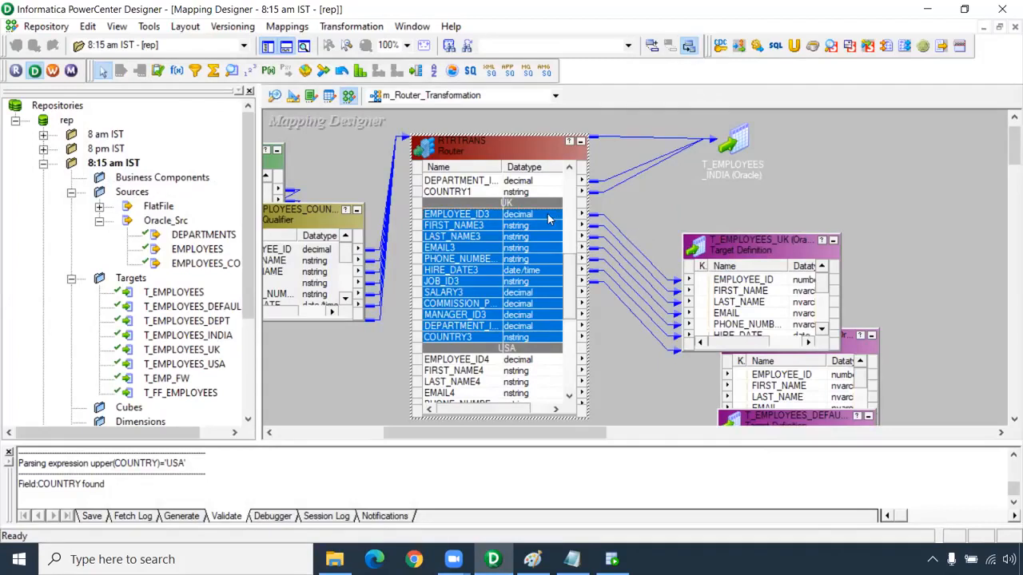
{"action": "left_click", "coordinate": [833, 239]}
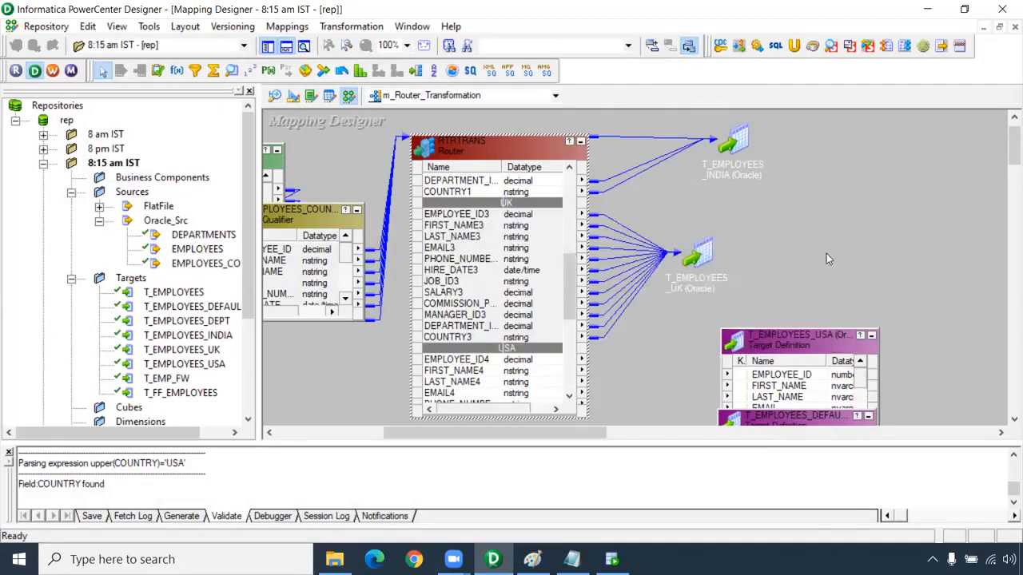
Move the T_EMPLOYEES_USA target beside T_EMPLOYEES_UK and link all ports of the Router's USA group to it
{"action": "left_click_drag", "start_coordinate": [795, 341], "coordinate": [869, 219]}
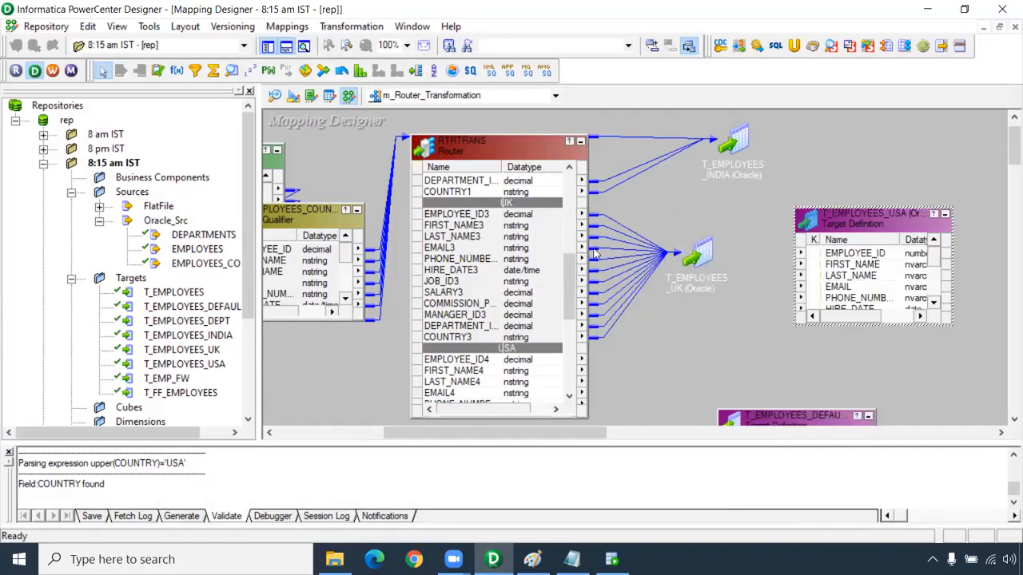
{"action": "left_click_drag", "start_coordinate": [572, 301], "coordinate": [572, 333]}
{"action": "left_click", "coordinate": [473, 248]}
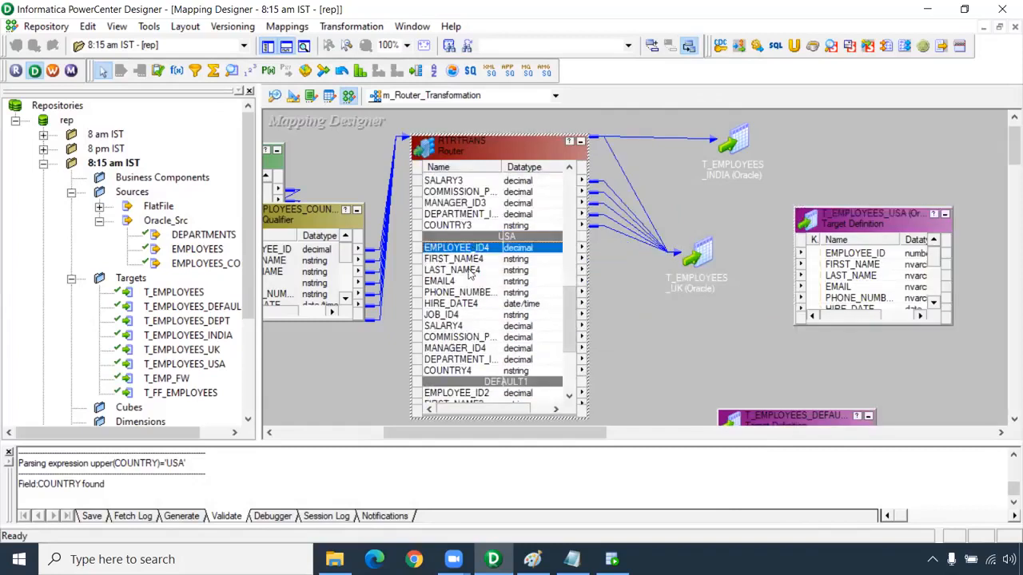
{"action": "left_click", "coordinate": [462, 370], "text": "shift"}
{"action": "left_click_drag", "start_coordinate": [479, 256], "coordinate": [841, 257]}
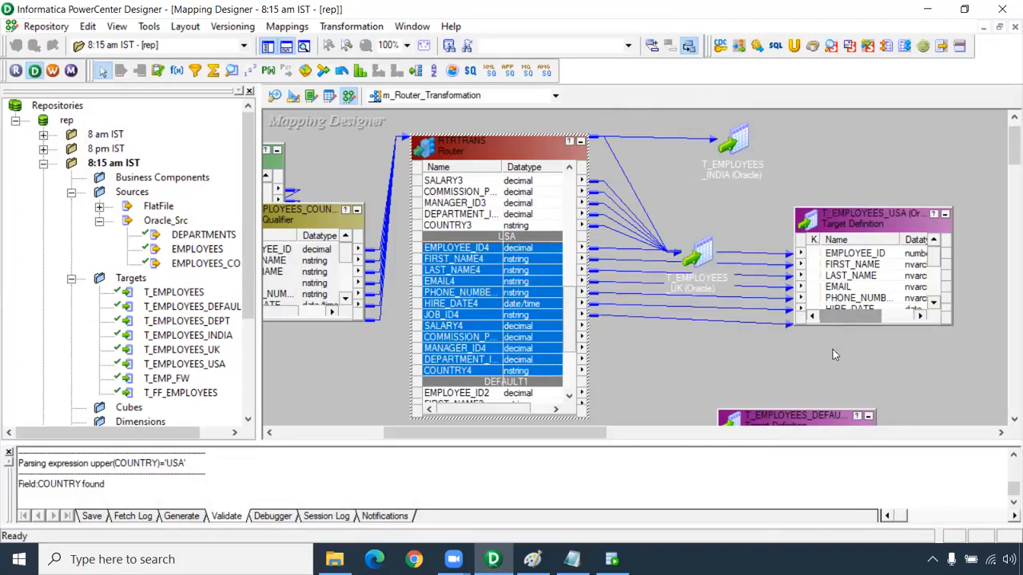
Move T_EMPLOYEES_DEFAULT below T_EMPLOYEES_USA, collapse the USA target to an icon and link all ports of the Router's DEFAULT1 group to the default target
{"action": "left_click", "coordinate": [816, 421]}
{"action": "left_click_drag", "start_coordinate": [791, 415], "coordinate": [887, 285]}
{"action": "left_click", "coordinate": [944, 213]}
{"action": "left_click_drag", "start_coordinate": [569, 307], "coordinate": [569, 349]}
{"action": "left_click", "coordinate": [476, 270]}
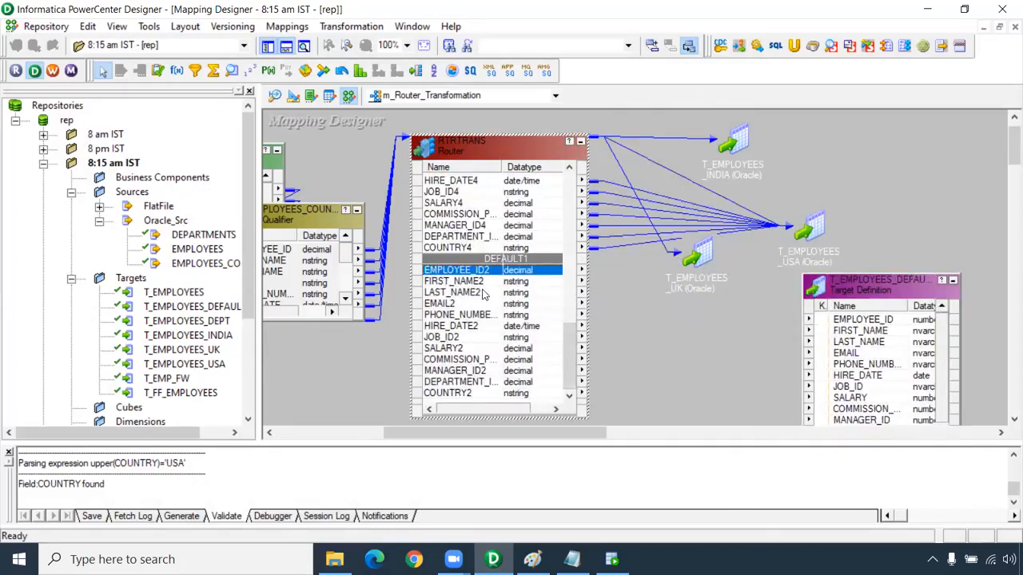
{"action": "left_click", "coordinate": [461, 394], "text": "shift"}
{"action": "left_click_drag", "start_coordinate": [471, 276], "coordinate": [863, 329]}
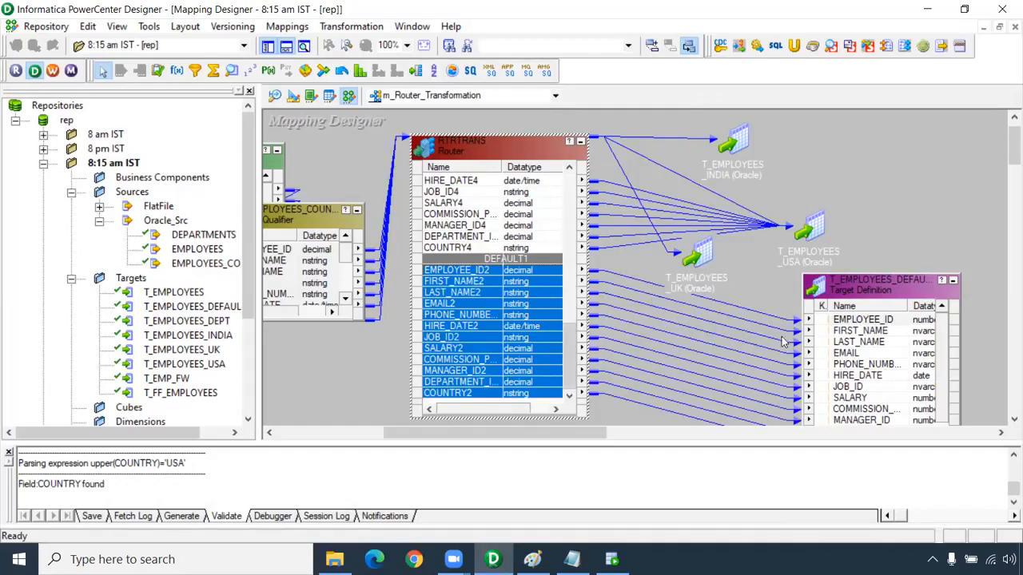
Save the m_Router_Transformation mapping and arrange all its objects as icons
{"action": "key", "text": "ctrl+s"}
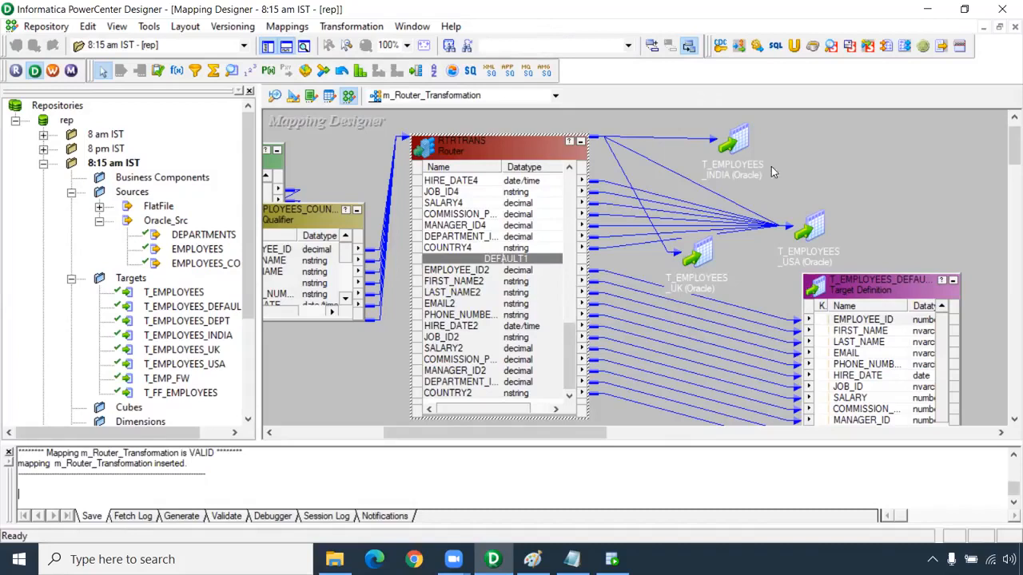
{"action": "right_click", "coordinate": [911, 254]}
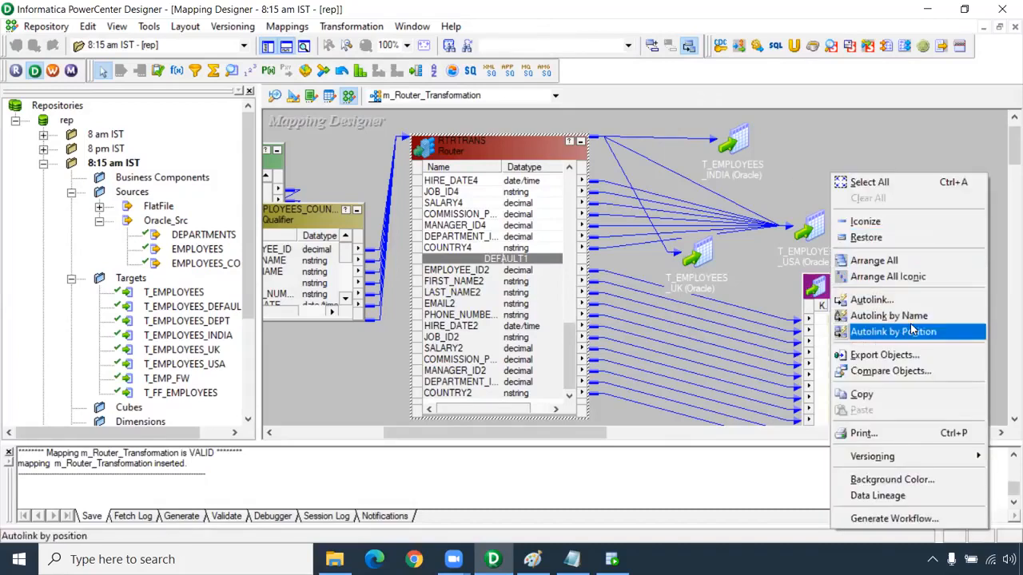
{"action": "left_click", "coordinate": [908, 281]}
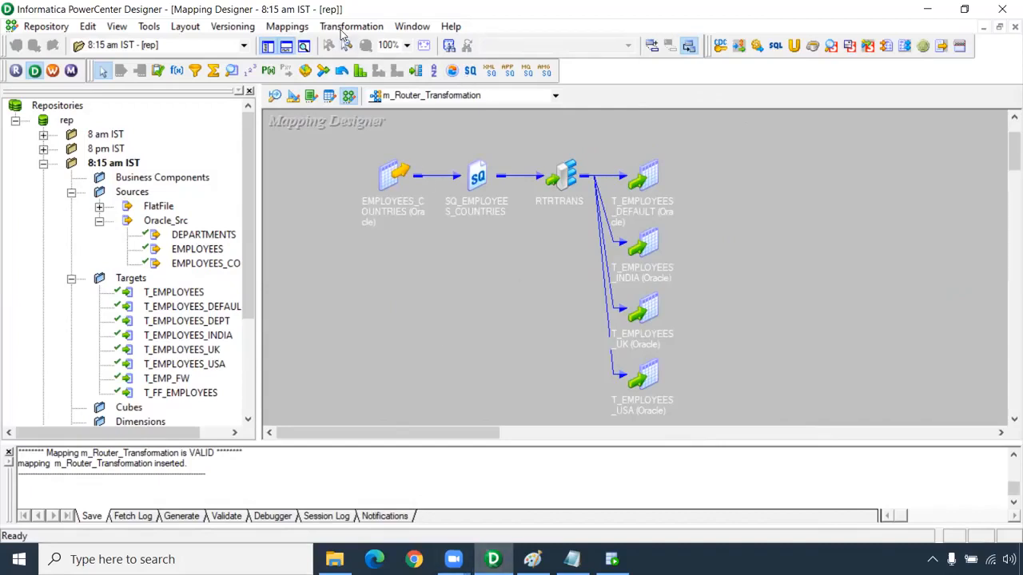
Switch to PowerCenter Workflow Manager in a maximized window and create a workflow named wf_Router
{"action": "left_click", "coordinate": [49, 72]}
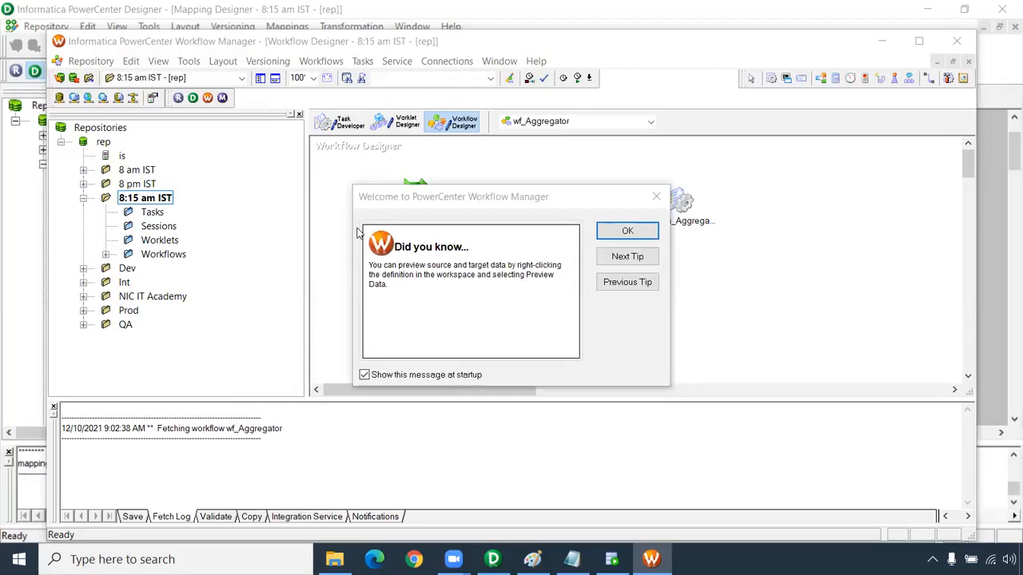
{"action": "left_click", "coordinate": [628, 233]}
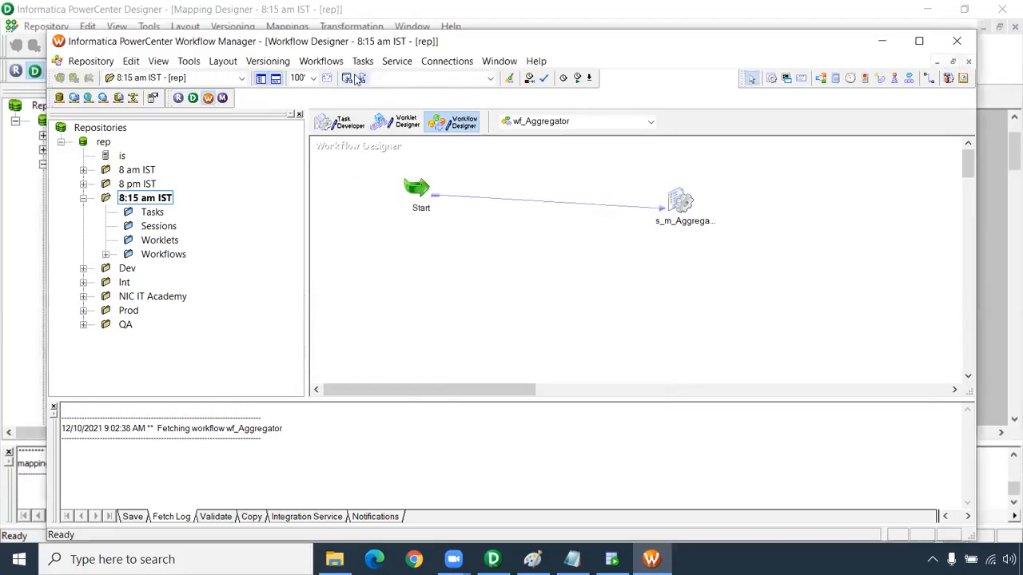
{"action": "double_click", "coordinate": [341, 40]}
{"action": "left_click", "coordinate": [280, 29]}
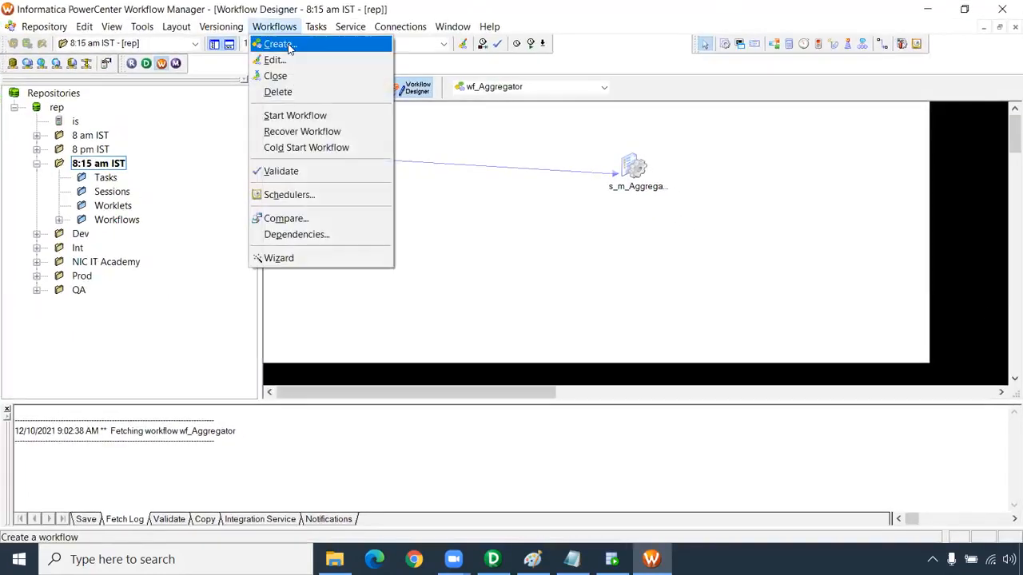
{"action": "left_click", "coordinate": [275, 44]}
{"action": "type", "text": "wf_Router"}
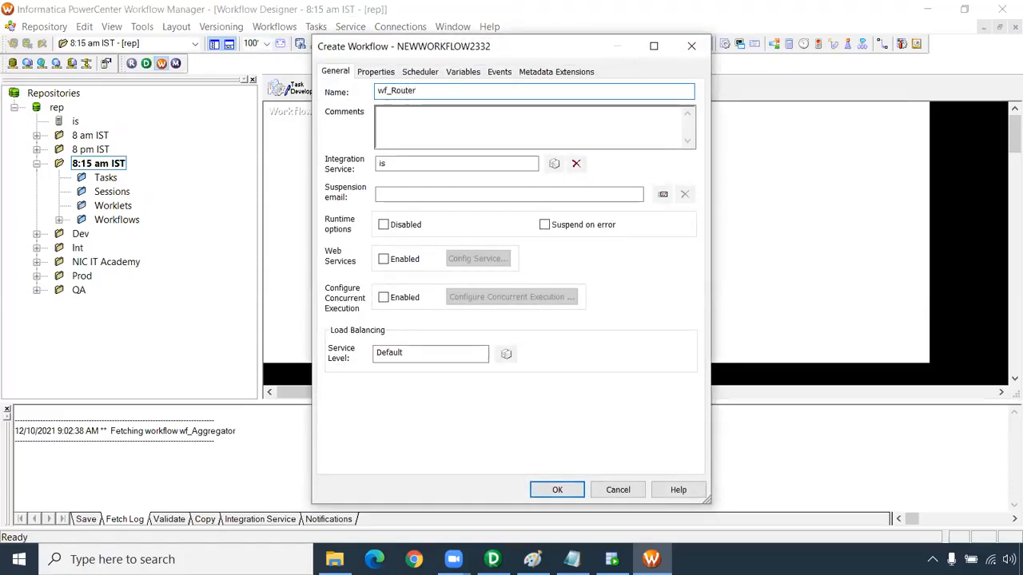
{"action": "key", "text": "Return"}
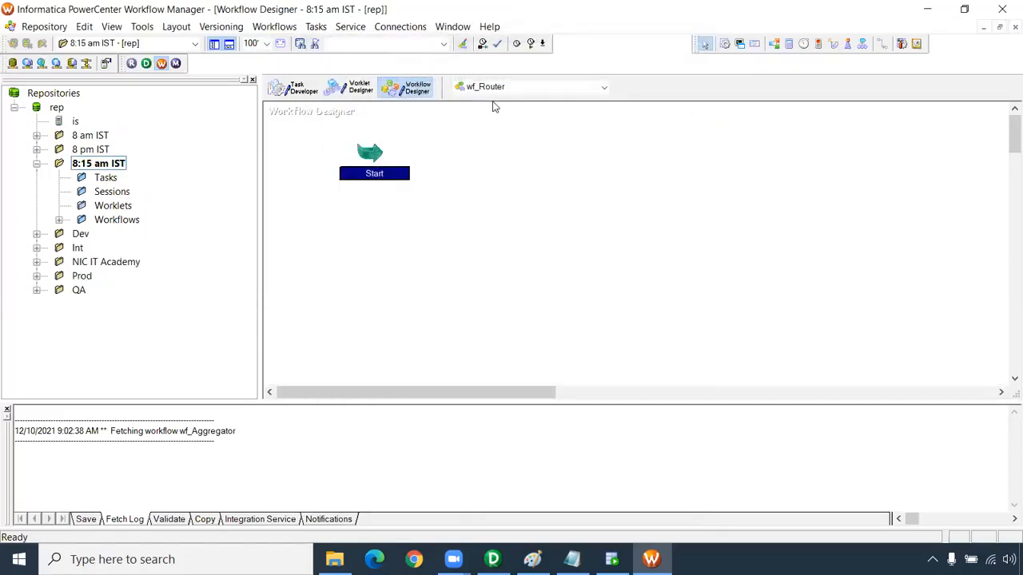
Add a session for the m_Router_Transformation mapping to the workflow and link the Start task to it
{"action": "left_click", "coordinate": [570, 112]}
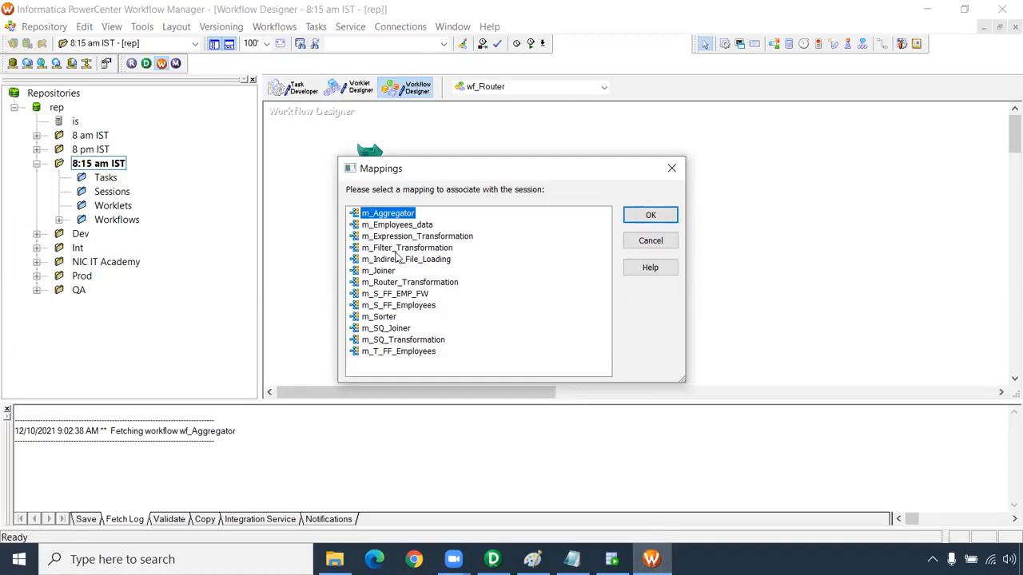
{"action": "left_click", "coordinate": [409, 284]}
{"action": "left_click", "coordinate": [650, 214]}
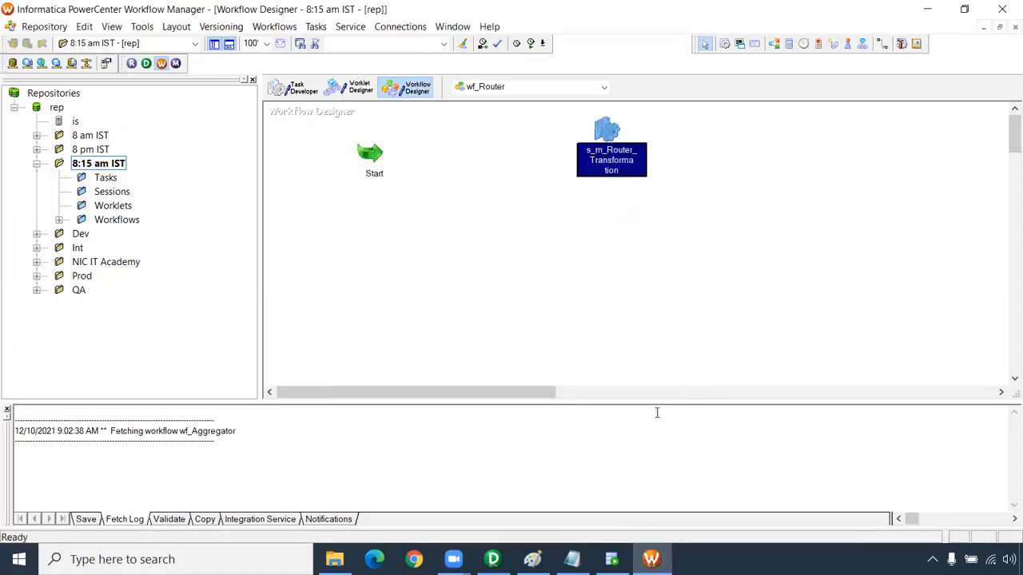
{"action": "left_click", "coordinate": [874, 48]}
{"action": "left_click_drag", "start_coordinate": [609, 126], "coordinate": [608, 132]}
In the session's mapping settings, enable the Truncate target table option on T_EMPLOYEES_USA and apply it to all target instances
{"action": "double_click", "coordinate": [609, 151]}
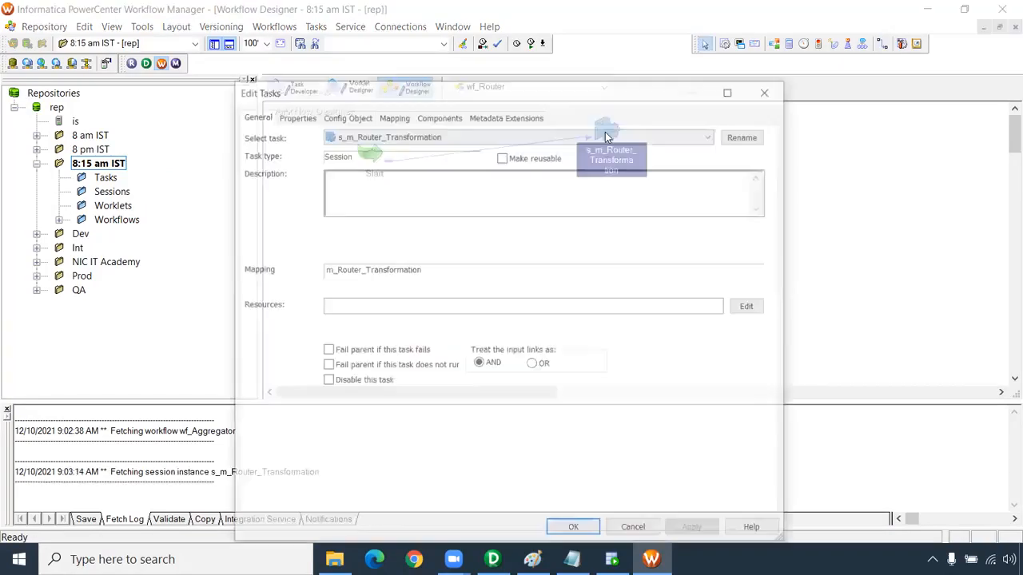
{"action": "left_click", "coordinate": [392, 115]}
{"action": "left_click", "coordinate": [324, 254]}
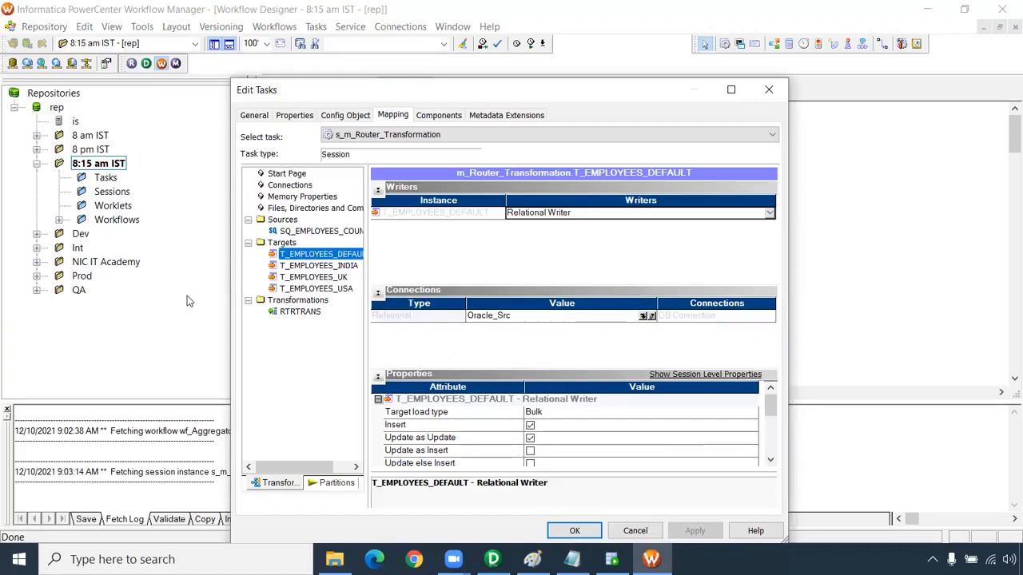
{"action": "left_click", "coordinate": [342, 277]}
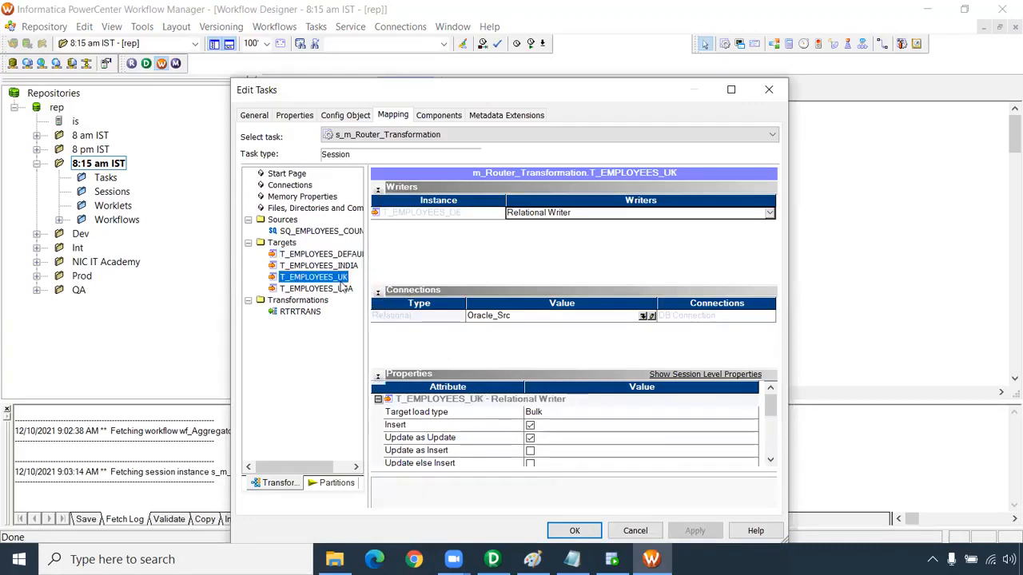
{"action": "left_click", "coordinate": [346, 289]}
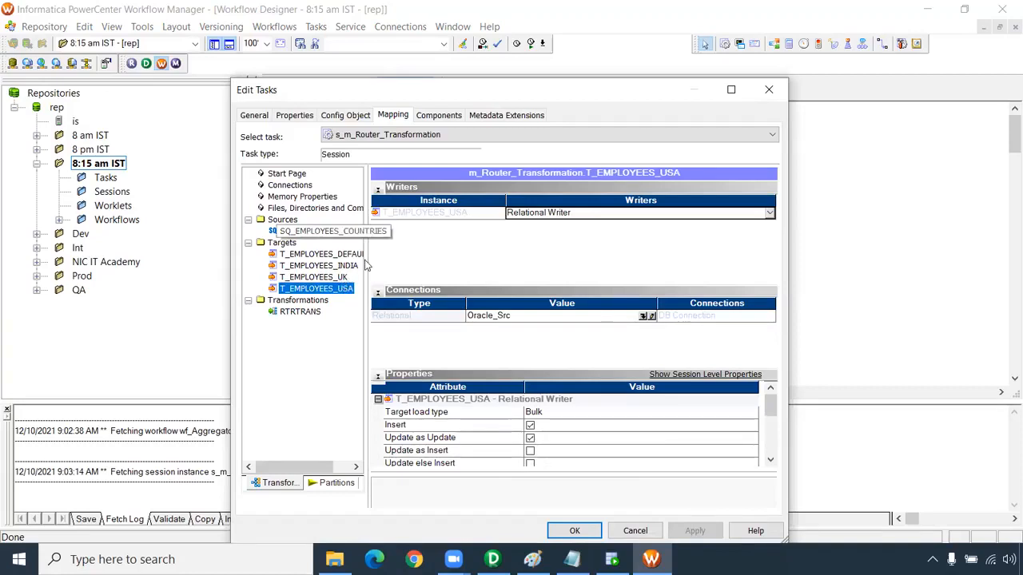
{"action": "left_click_drag", "start_coordinate": [771, 408], "coordinate": [773, 422]}
{"action": "left_click", "coordinate": [530, 451]}
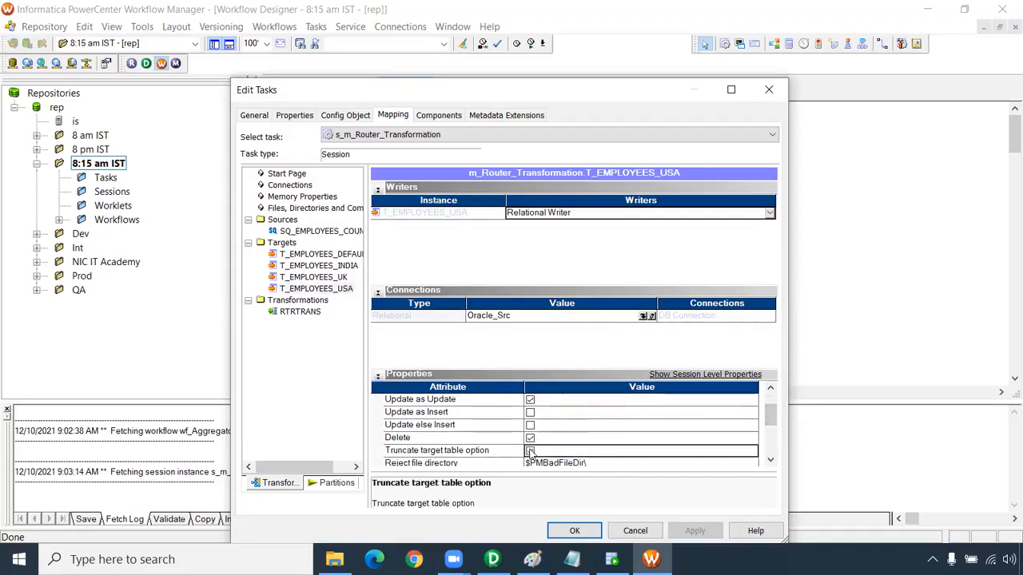
{"action": "right_click", "coordinate": [548, 455]}
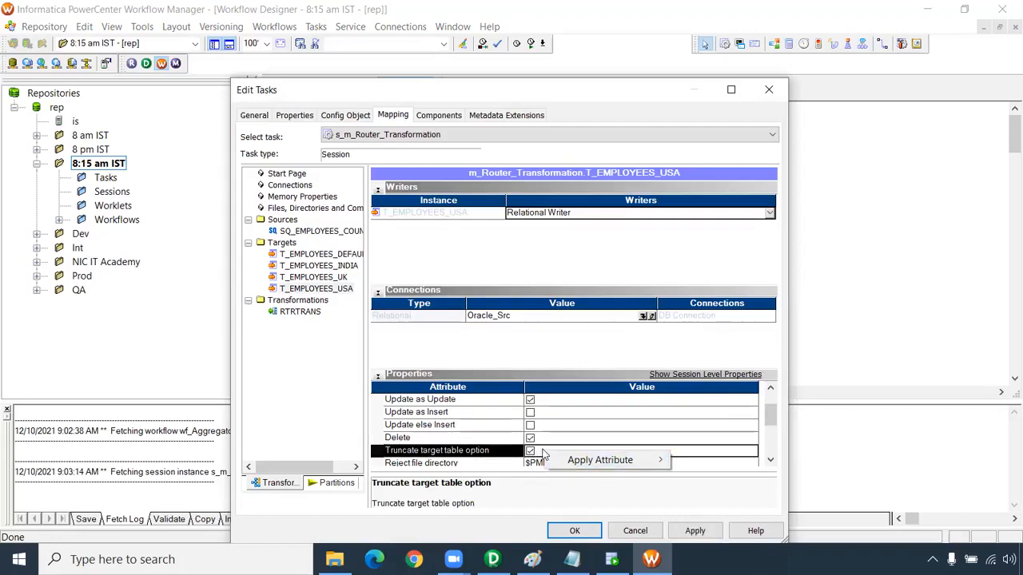
{"action": "mouse_move", "coordinate": [611, 462]}
{"action": "left_click", "coordinate": [722, 475]}
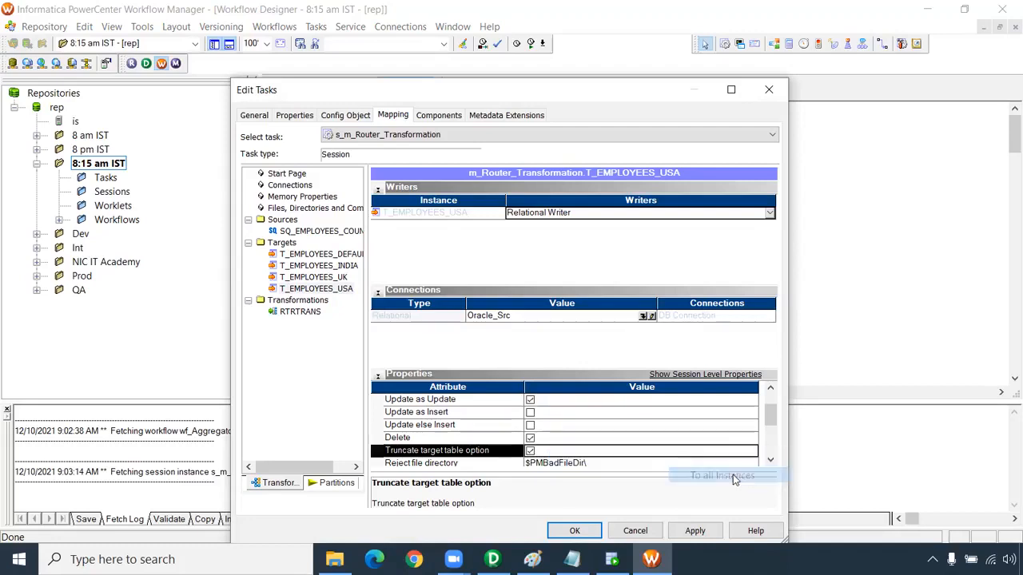
{"action": "left_click", "coordinate": [336, 277]}
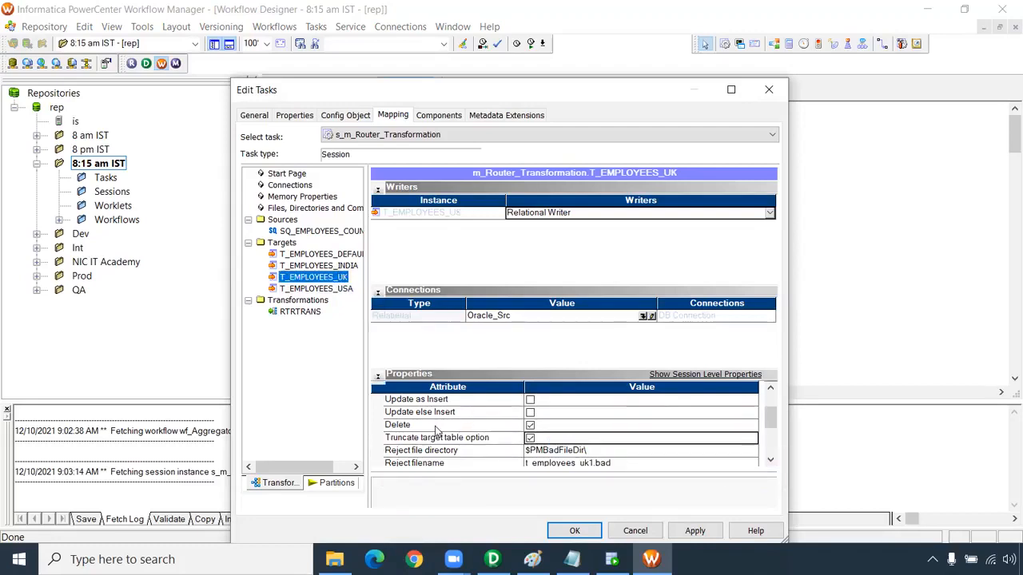
Set the T_EMPLOYEES_DEFAULT connection to Oracle_Tgt, apply that connection value to all target instances and save the session settings
{"action": "left_click", "coordinate": [332, 255]}
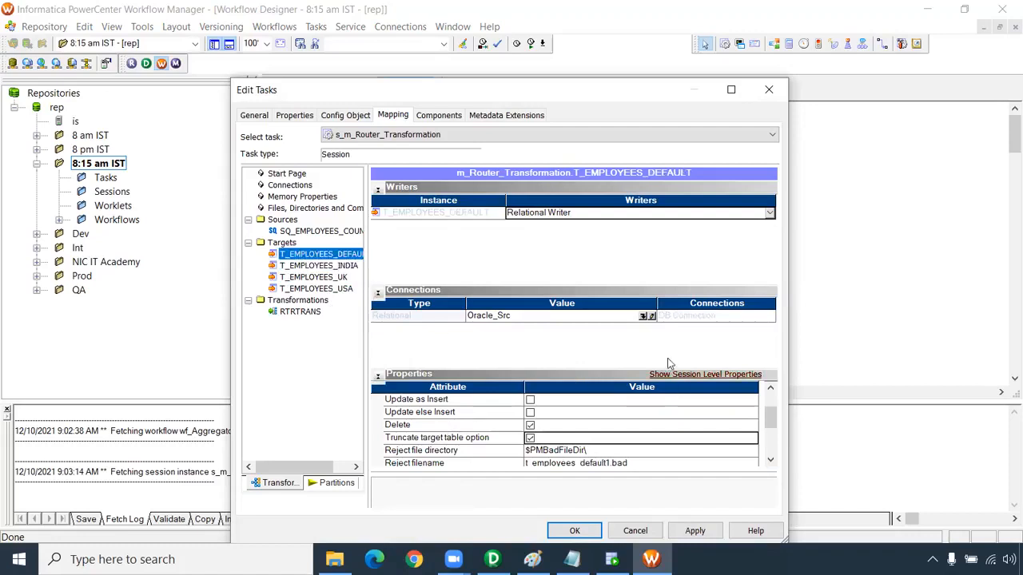
{"action": "left_click", "coordinate": [644, 316]}
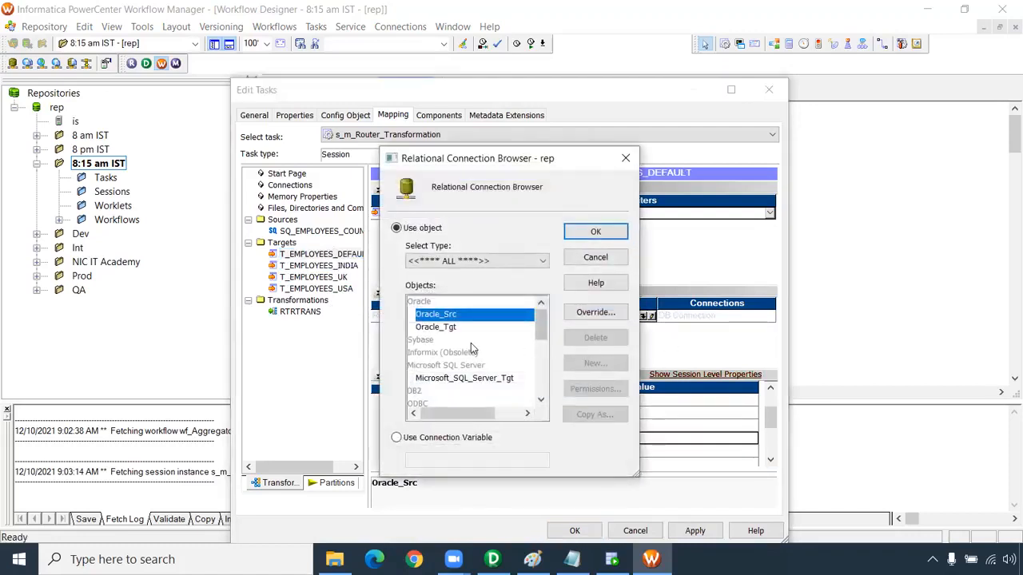
{"action": "left_click", "coordinate": [453, 328]}
{"action": "left_click", "coordinate": [592, 231]}
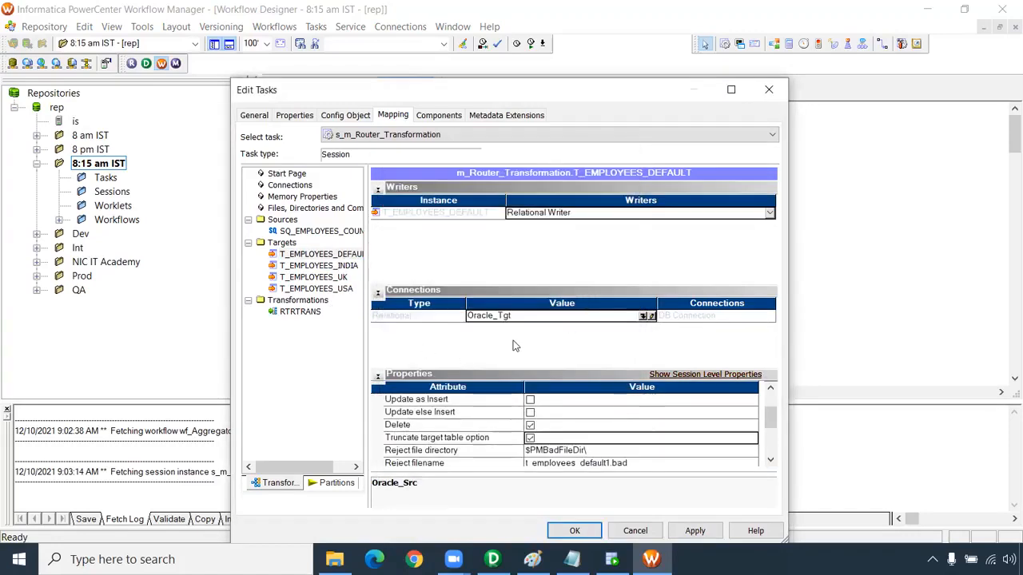
{"action": "right_click", "coordinate": [515, 318]}
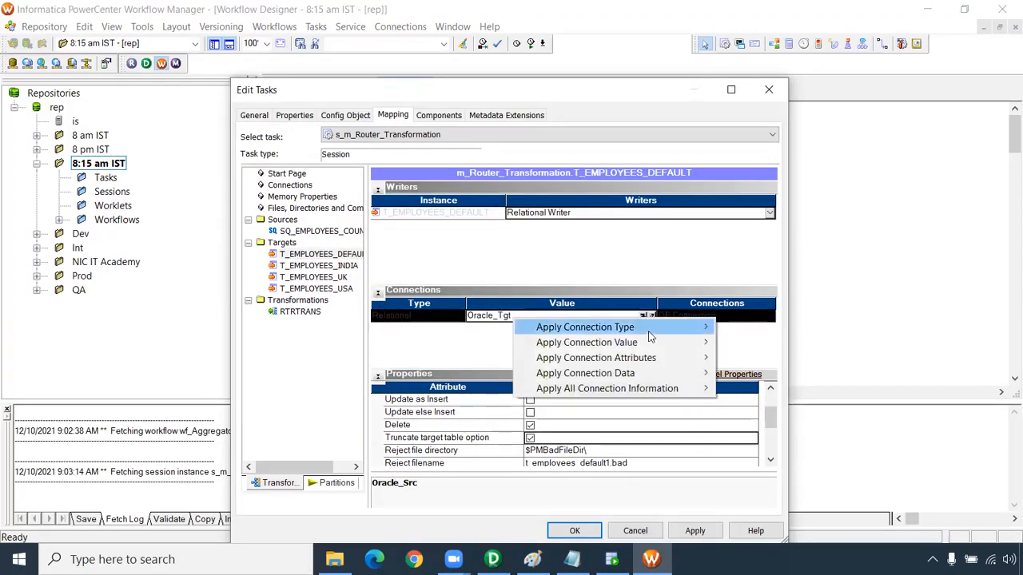
{"action": "mouse_move", "coordinate": [648, 342]}
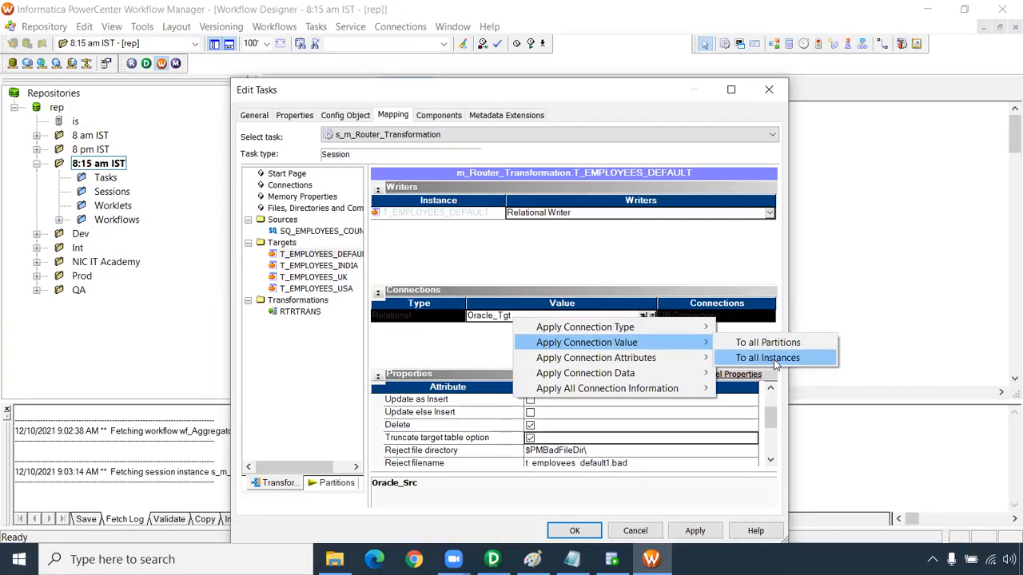
{"action": "left_click", "coordinate": [767, 358]}
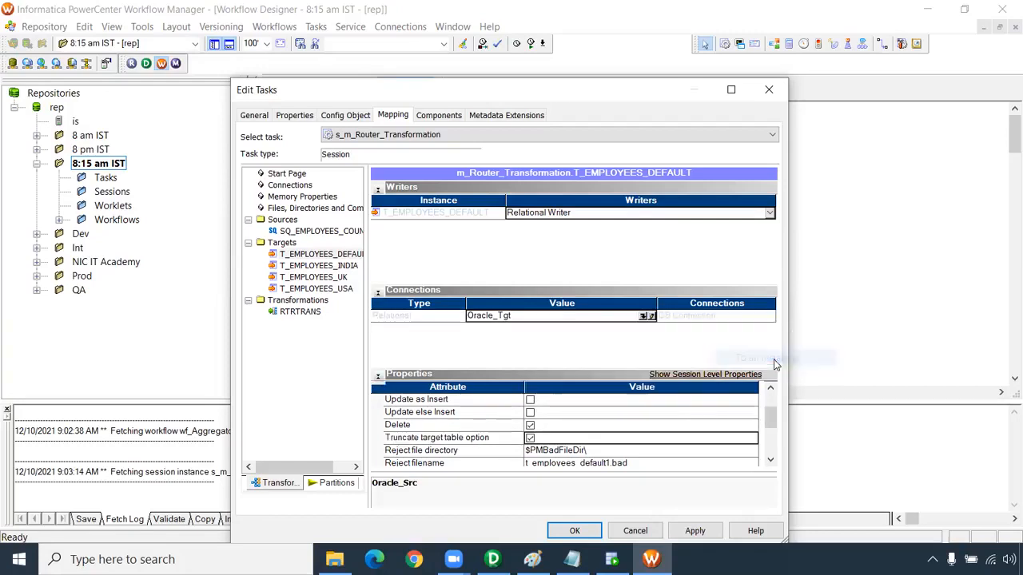
{"action": "left_click", "coordinate": [341, 266]}
{"action": "left_click", "coordinate": [340, 277]}
{"action": "left_click", "coordinate": [338, 289]}
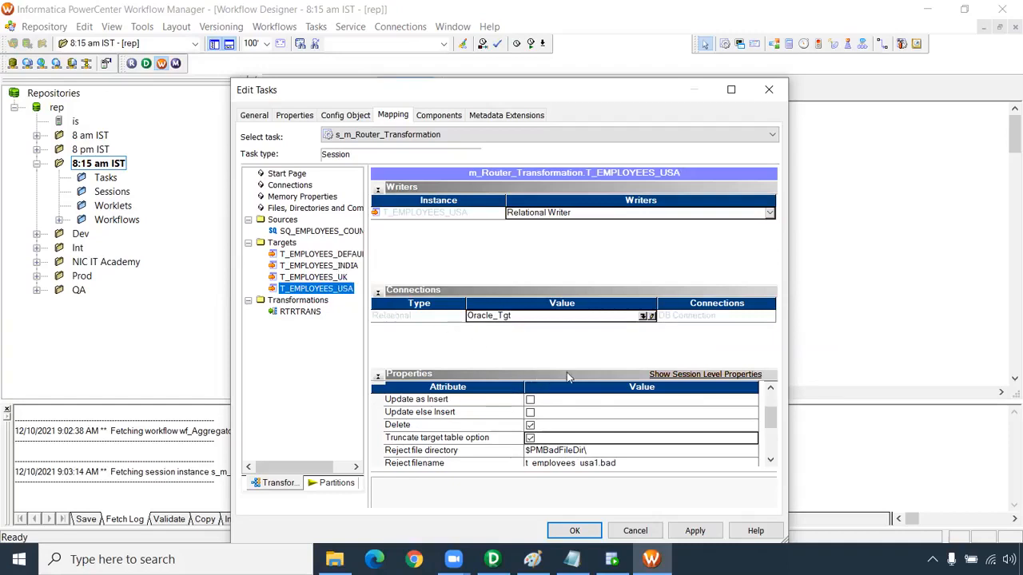
{"action": "left_click", "coordinate": [693, 531]}
{"action": "left_click", "coordinate": [574, 530]}
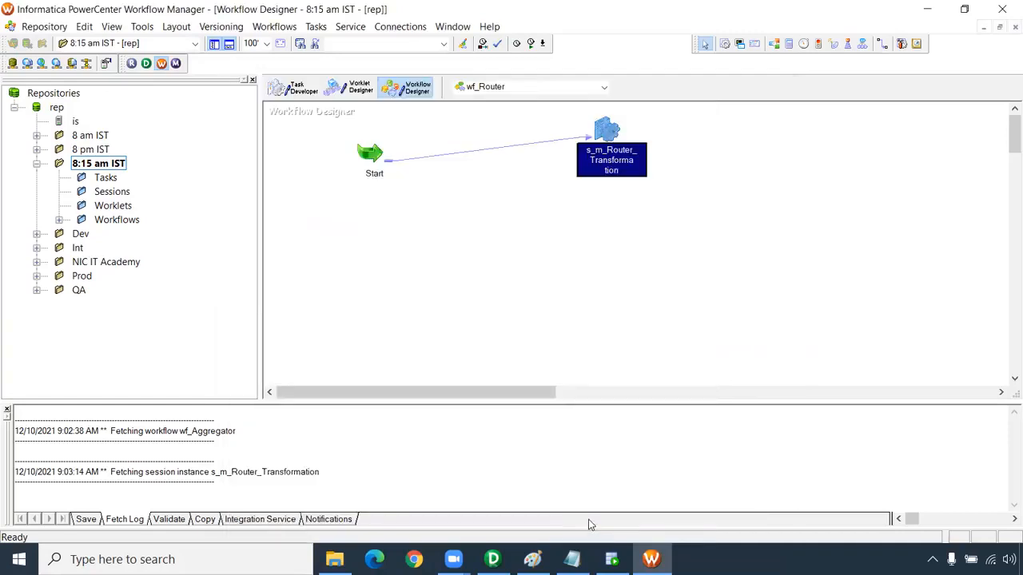
Save the wf_Router workflow and start it
{"action": "key", "text": "ctrl+s"}
{"action": "right_click", "coordinate": [498, 211]}
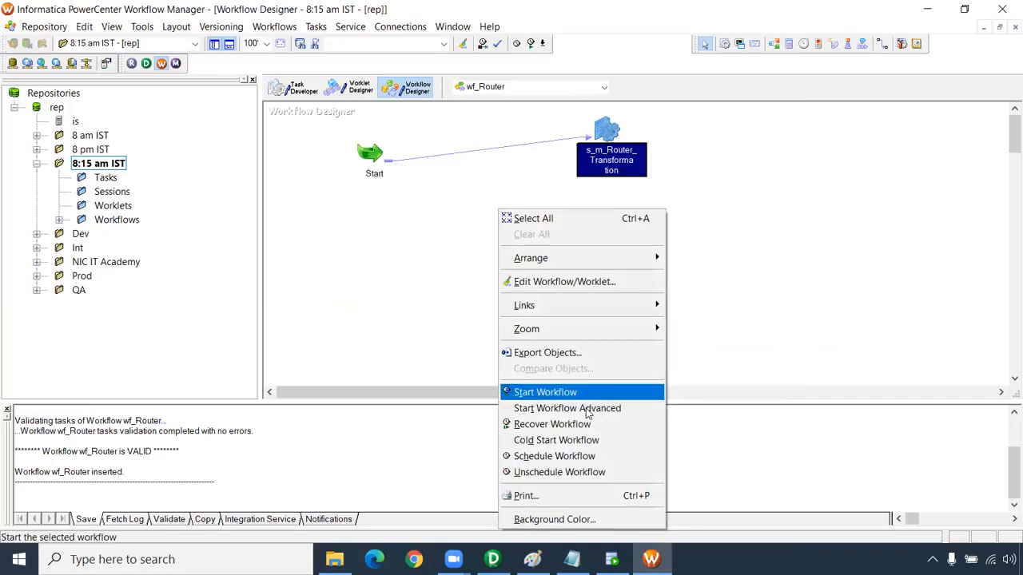
{"action": "left_click", "coordinate": [559, 391]}
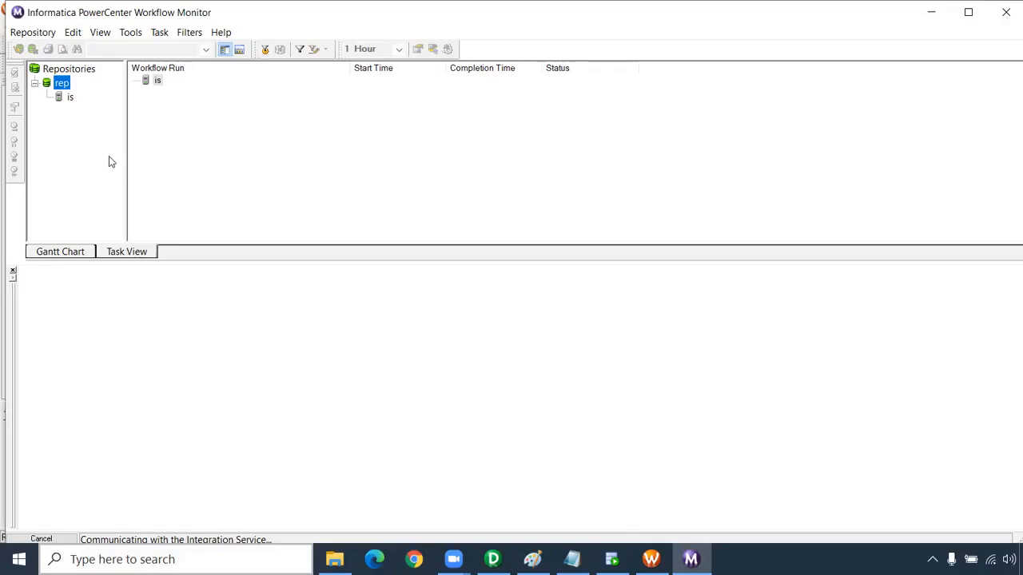
Examine the source/target statistics of the s_m_Router_Transformation run, comparing applied rows for the source and each target, with full transformation names shown
{"action": "left_click", "coordinate": [201, 93]}
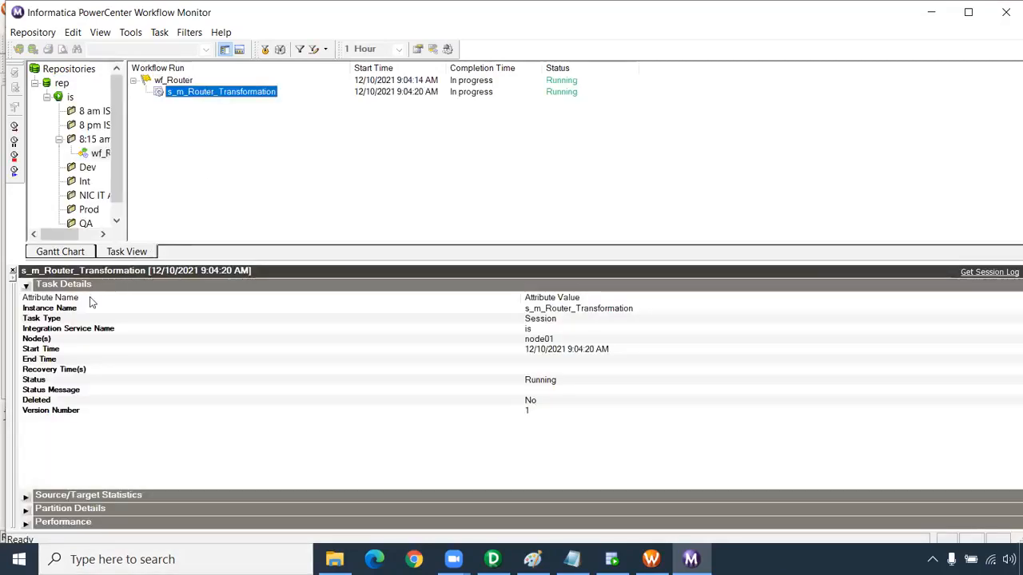
{"action": "left_click", "coordinate": [32, 285]}
{"action": "left_click", "coordinate": [27, 298]}
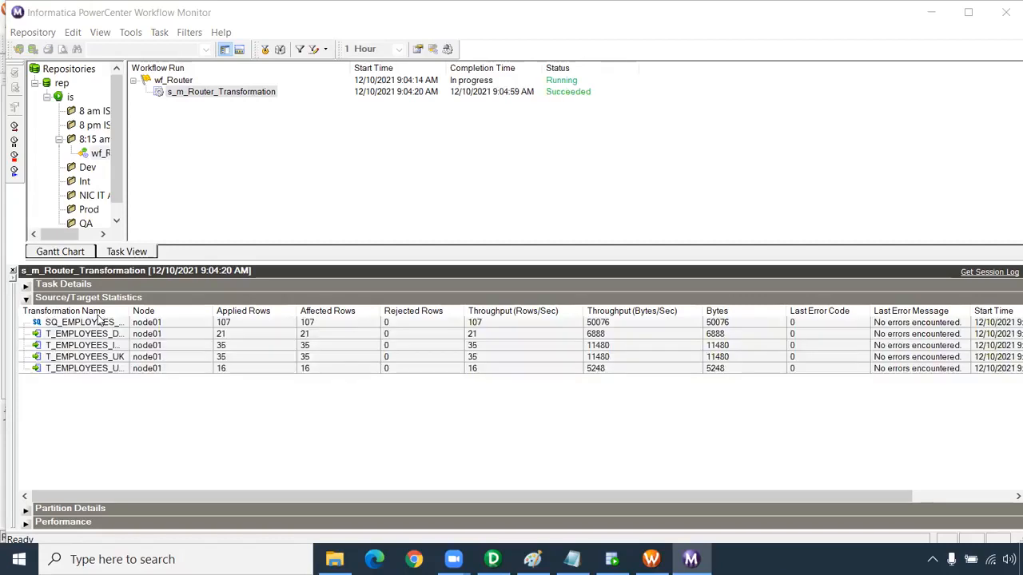
{"action": "left_click", "coordinate": [230, 323]}
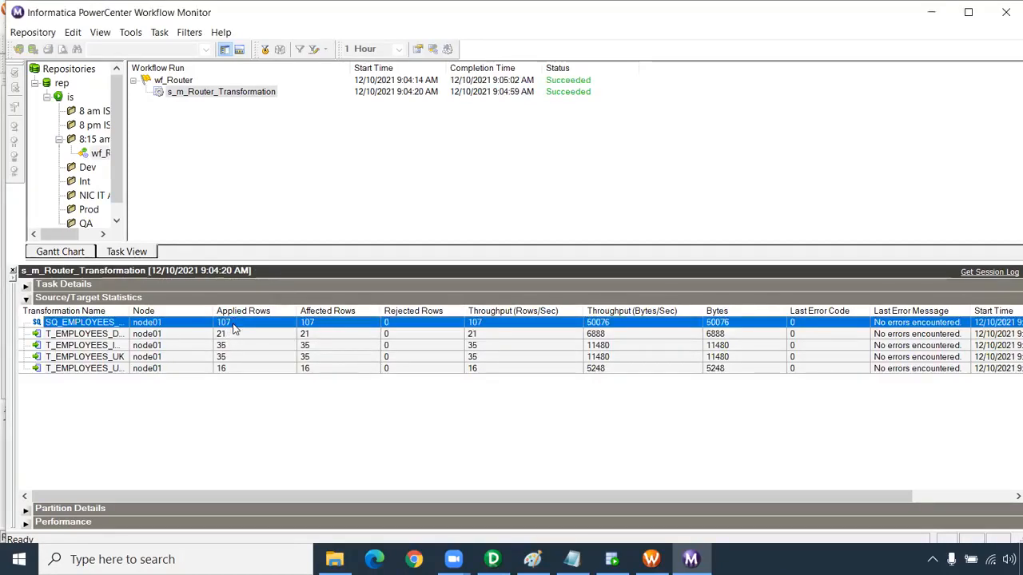
{"action": "left_click", "coordinate": [231, 334]}
{"action": "left_click", "coordinate": [234, 345]}
{"action": "left_click", "coordinate": [234, 368]}
{"action": "left_click", "coordinate": [234, 356]}
{"action": "left_click", "coordinate": [234, 345]}
{"action": "left_click_drag", "start_coordinate": [128, 310], "coordinate": [171, 310]}
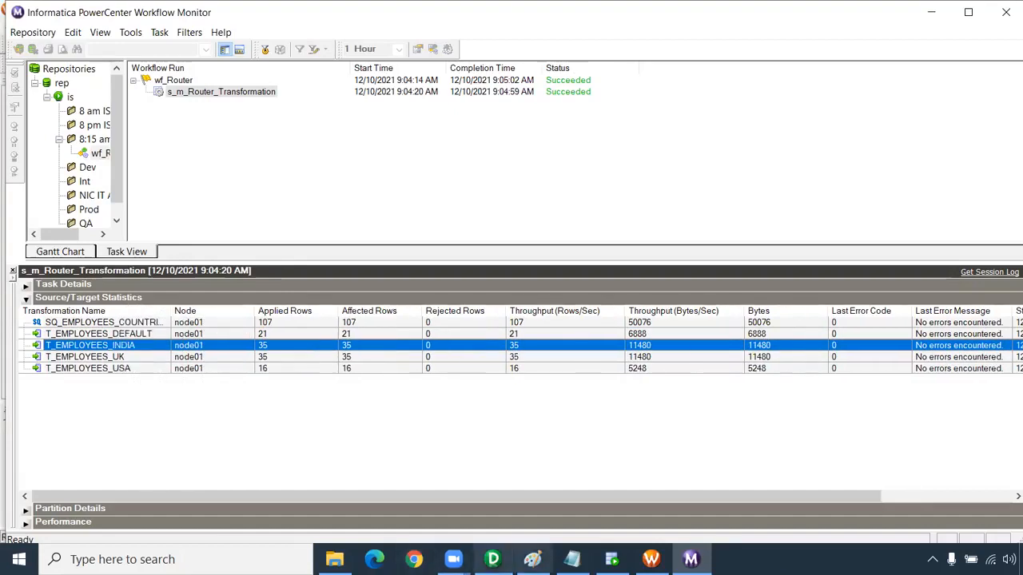
Switch to Oracle SQL Developer, query all rows of t_employees_india in the CORE worksheet and check the COUNTRY column
{"action": "left_click", "coordinate": [611, 559]}
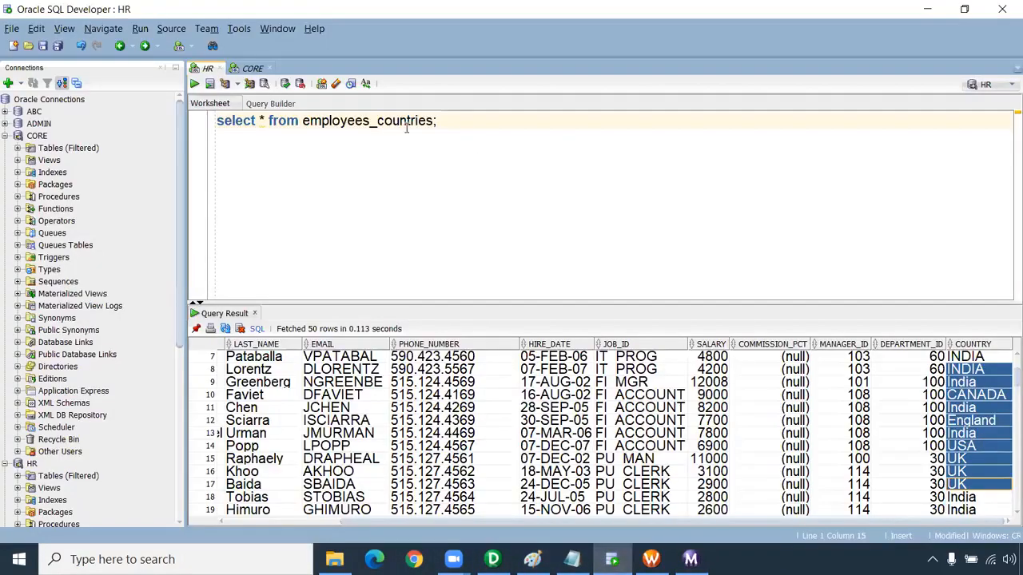
{"action": "left_click", "coordinate": [251, 69]}
{"action": "left_click", "coordinate": [434, 121]}
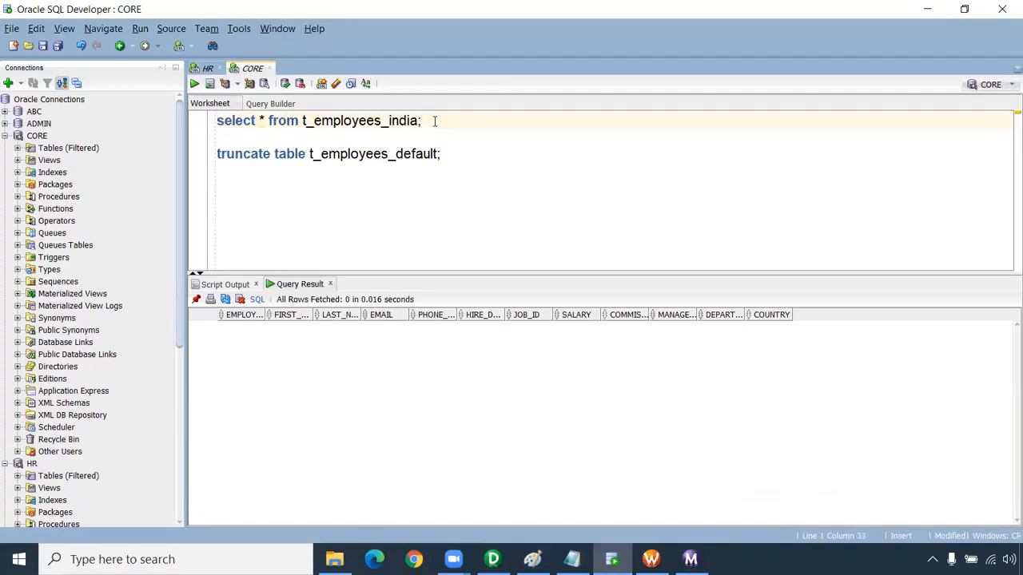
{"action": "key", "text": "ctrl+Return"}
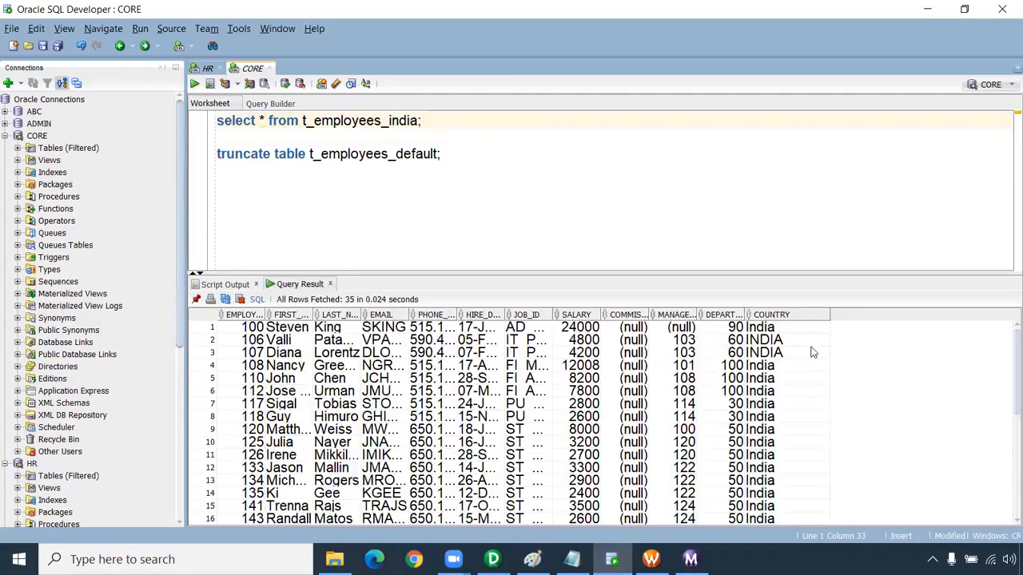
{"action": "left_click_drag", "start_coordinate": [799, 328], "coordinate": [803, 493]}
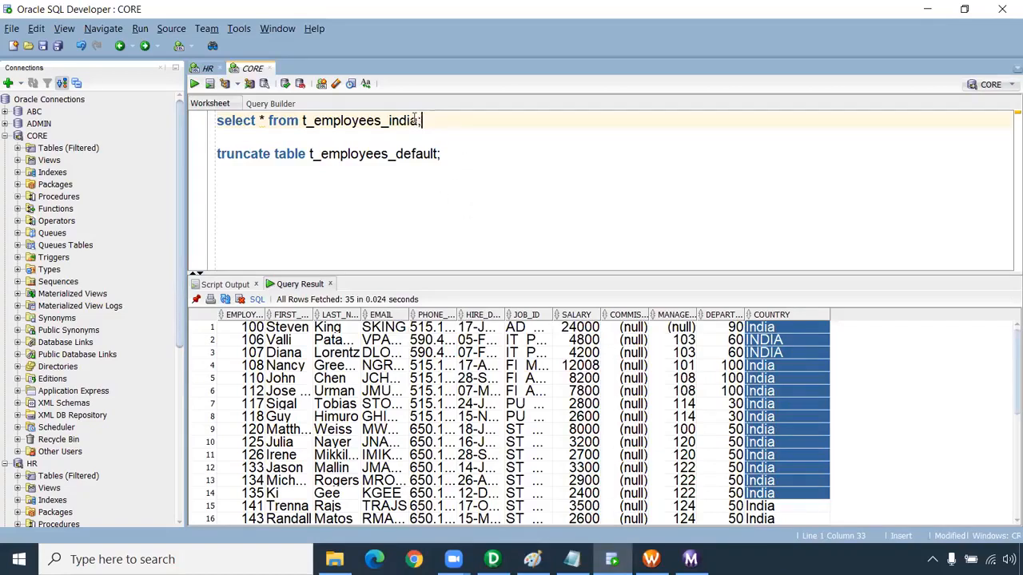
Change the query's table to t_employees_uk, run it and check the COUNTRY values of the returned rows
{"action": "key", "text": "BackSpace"}
{"action": "key", "text": "BackSpace"}
{"action": "key", "text": "BackSpace"}
{"action": "key", "text": "BackSpace"}
{"action": "type", "text": "uk"}
{"action": "key", "text": "ctrl+Return"}
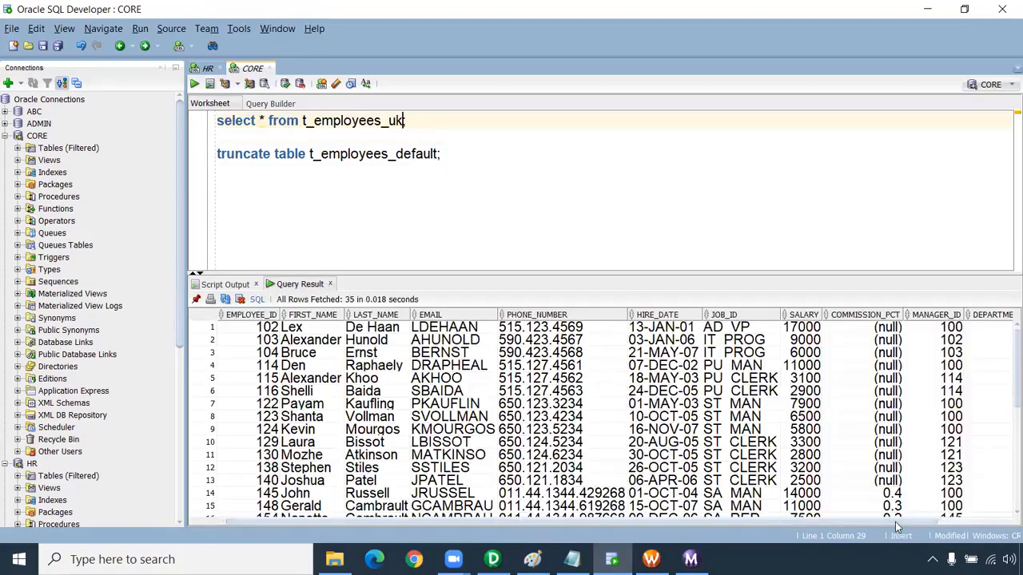
{"action": "left_click_drag", "start_coordinate": [894, 522], "coordinate": [1000, 526]}
{"action": "left_click_drag", "start_coordinate": [982, 325], "coordinate": [980, 501]}
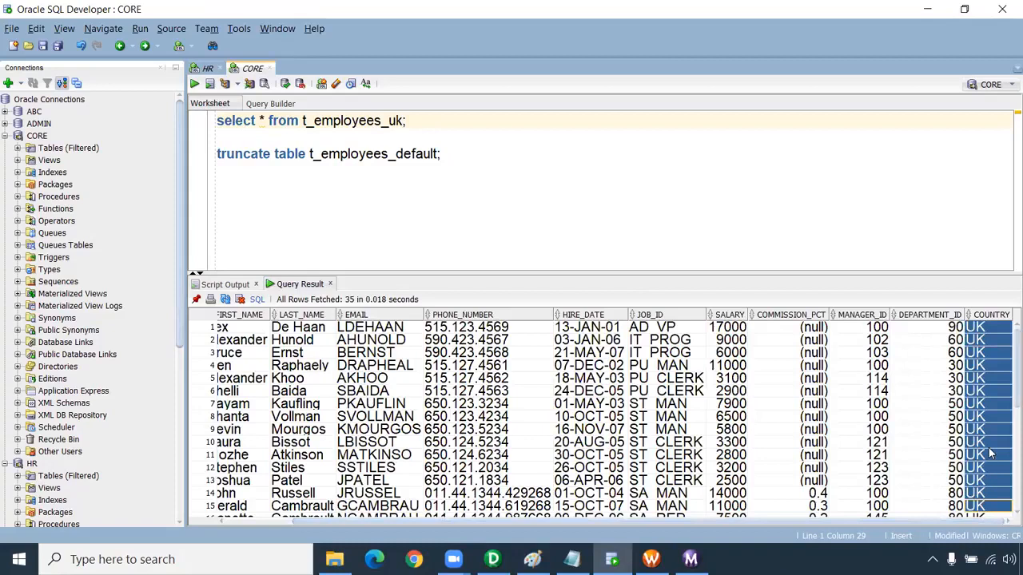
{"action": "scroll", "coordinate": [989, 450], "scroll_direction": "down", "scroll_amount": 7}
Run the select statement against t_employees_usa instead and check the COUNTRY values
{"action": "key", "text": "Left"}
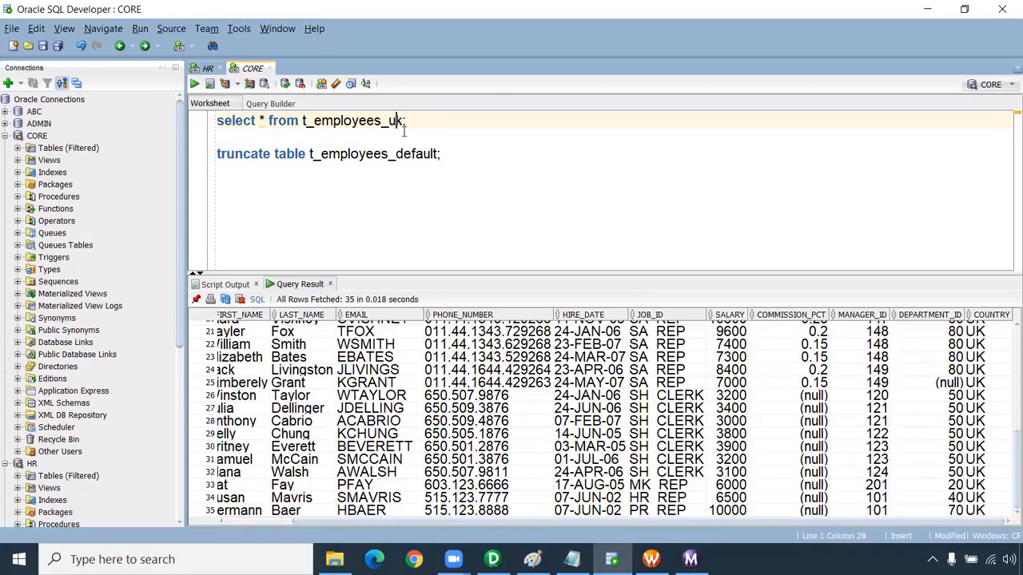
{"action": "key", "text": "Delete"}
{"action": "type", "text": "sa"}
{"action": "key", "text": "ctrl+Return"}
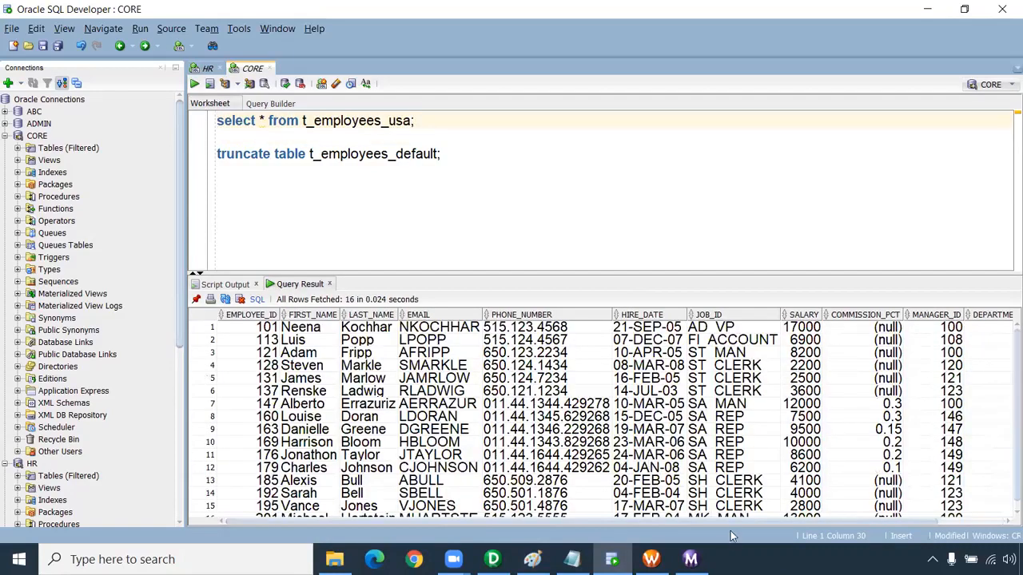
{"action": "left_click_drag", "start_coordinate": [748, 523], "coordinate": [839, 527]}
{"action": "left_click_drag", "start_coordinate": [984, 344], "coordinate": [976, 515]}
{"action": "scroll", "coordinate": [983, 480], "scroll_direction": "up", "scroll_amount": 1}
Point the select statement at t_employees_default, run it and bring the COUNTRY column into view for checking
{"action": "left_click", "coordinate": [429, 128]}
{"action": "key", "text": "BackSpace"}
{"action": "key", "text": "BackSpace"}
{"action": "key", "text": "BackSpace"}
{"action": "key", "text": "BackSpace"}
{"action": "type", "text": "de"}
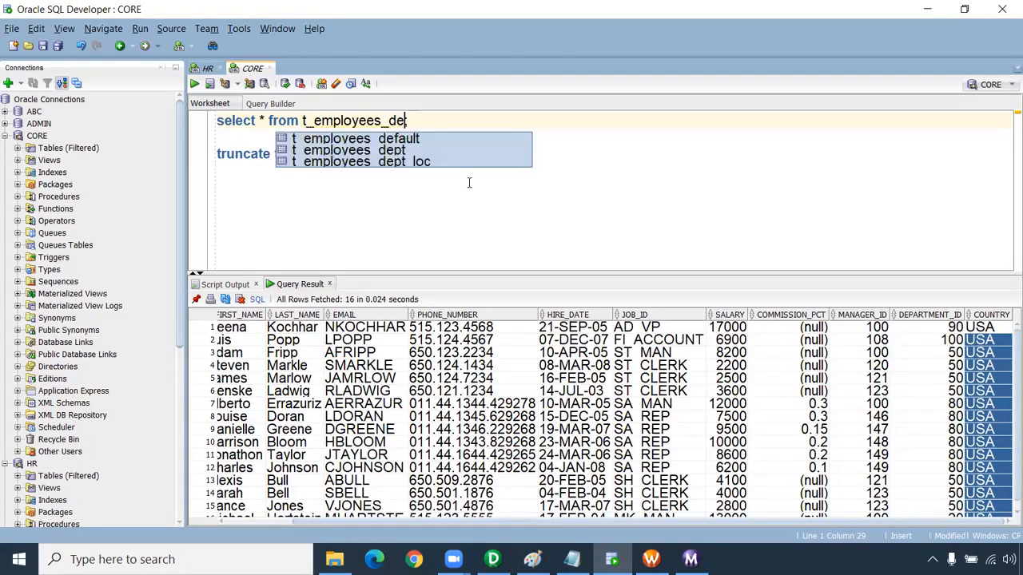
{"action": "key", "text": "Return"}
{"action": "key", "text": "ctrl+Return"}
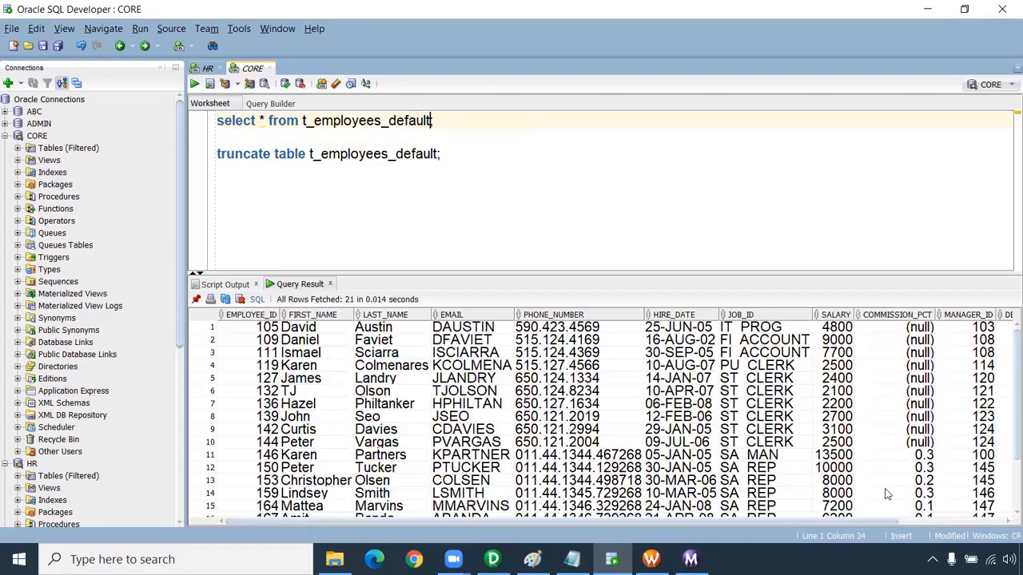
{"action": "left_click_drag", "start_coordinate": [882, 523], "coordinate": [1005, 523]}
{"action": "left_click_drag", "start_coordinate": [971, 329], "coordinate": [969, 495]}
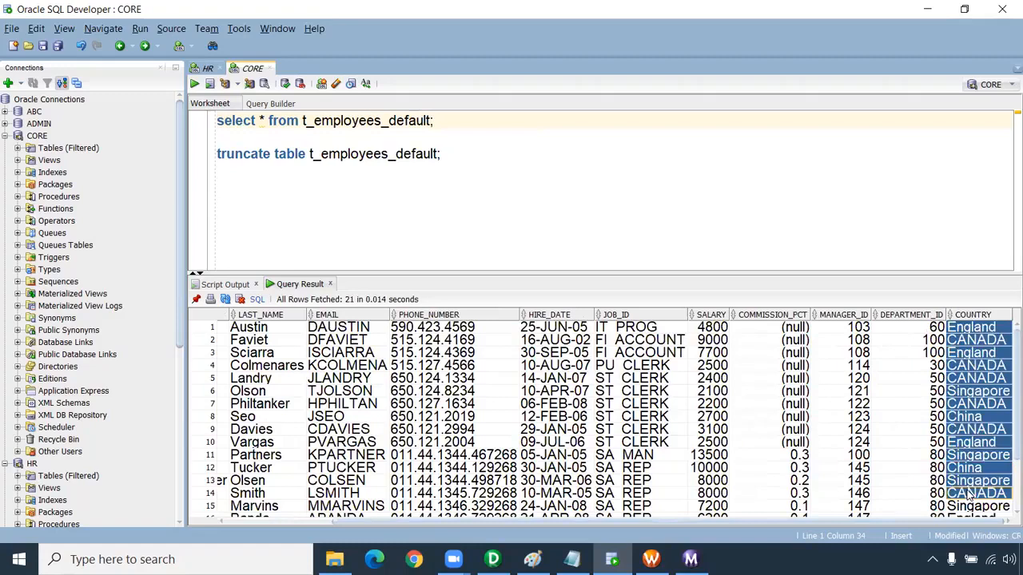
Examine which countries were routed to t_employees_default by going through the COUNTRY values down to the last row
{"action": "left_click", "coordinate": [973, 330]}
{"action": "left_click", "coordinate": [973, 352]}
{"action": "left_click", "coordinate": [974, 379]}
{"action": "key", "text": "Down"}
{"action": "key", "text": "Down"}
{"action": "key", "text": "Down"}
{"action": "key", "text": "Down"}
{"action": "key", "text": "Down"}
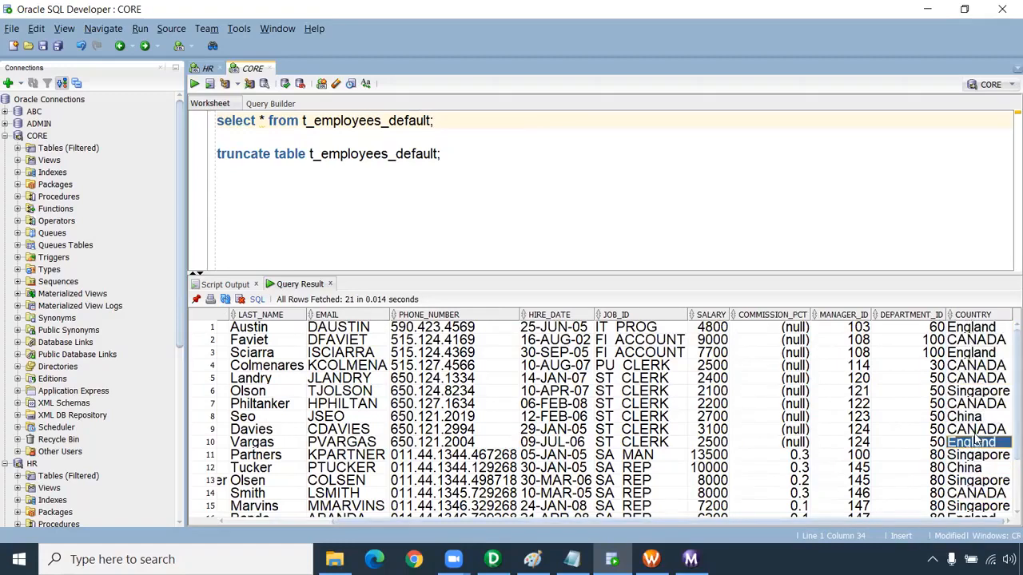
{"action": "scroll", "coordinate": [975, 395], "scroll_direction": "down", "scroll_amount": 1}
{"action": "left_click", "coordinate": [975, 380]}
{"action": "left_click", "coordinate": [970, 357]}
{"action": "scroll", "coordinate": [970, 459], "scroll_direction": "down", "scroll_amount": 1}
{"action": "left_click_drag", "start_coordinate": [974, 510], "coordinate": [974, 357]}
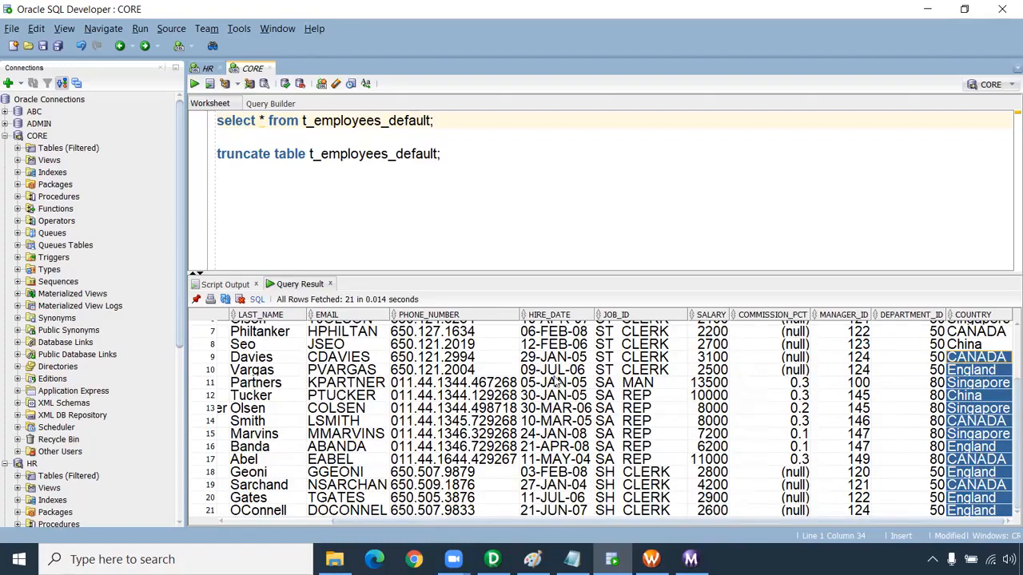
{"action": "left_click", "coordinate": [989, 408]}
{"action": "left_click_drag", "start_coordinate": [979, 358], "coordinate": [966, 475]}
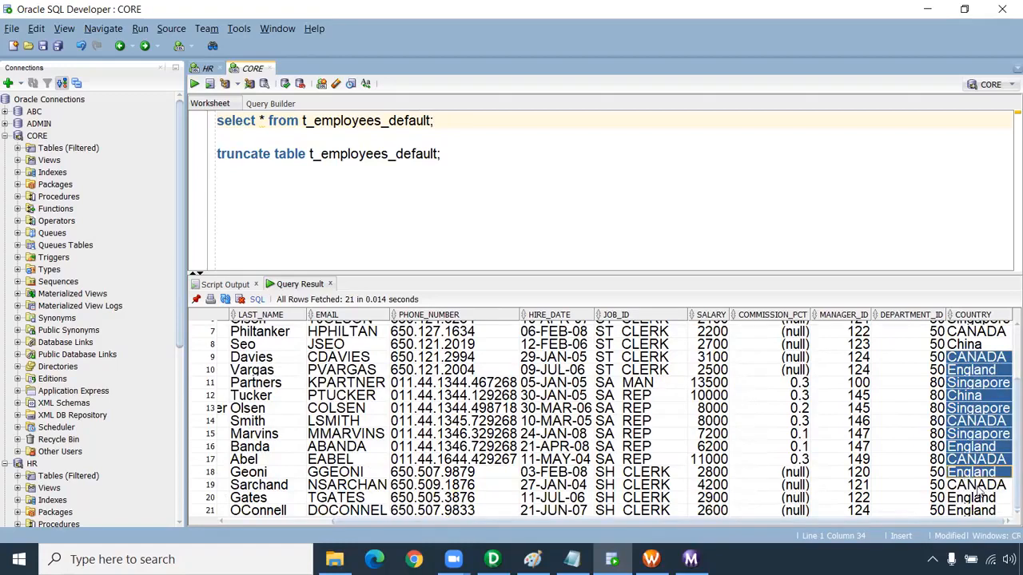
{"action": "left_click_drag", "start_coordinate": [981, 499], "coordinate": [989, 361]}
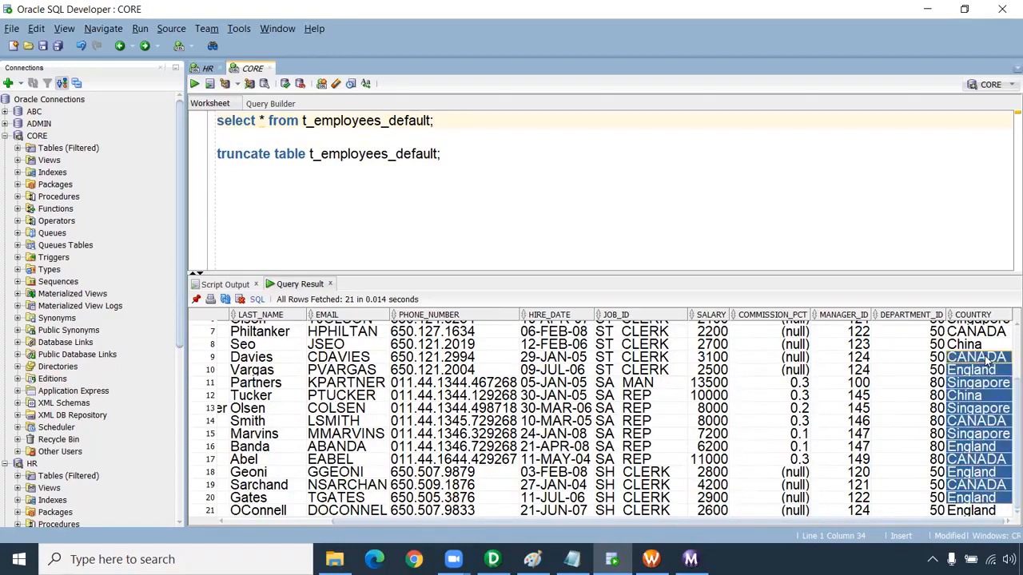
{"action": "left_click", "coordinate": [472, 221]}
{"action": "key", "text": "Return"}
{"action": "key", "text": "Return"}
{"action": "key", "text": "Return"}
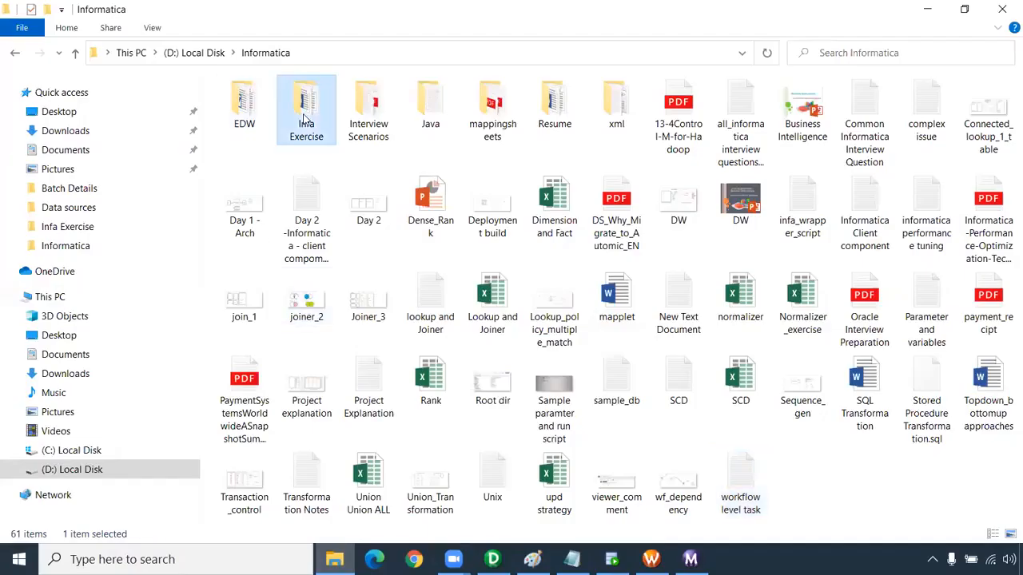
Open the "8. Router" Word document from the Infa Exercise folder and review its three Router exercises
{"action": "double_click", "coordinate": [307, 112]}
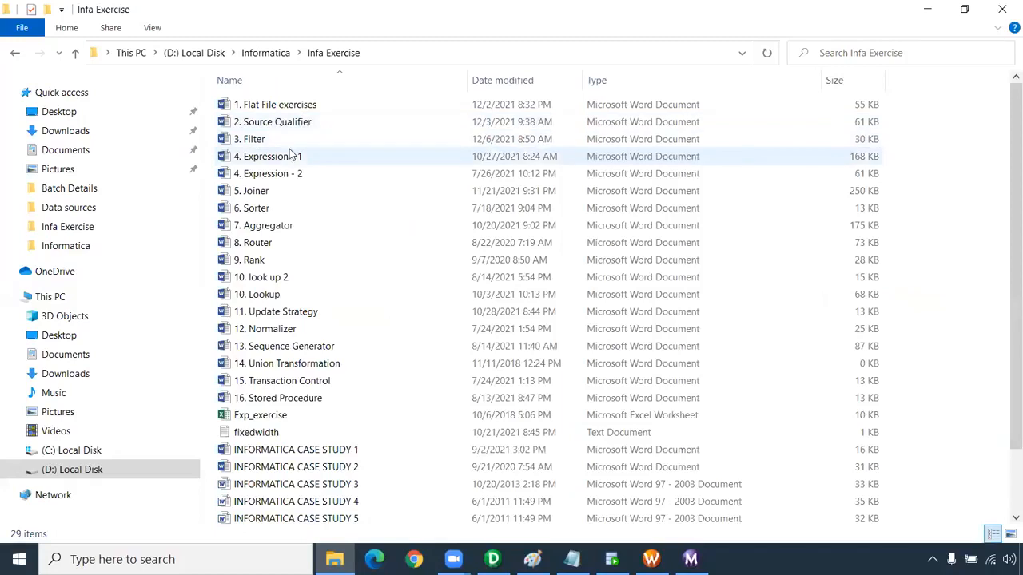
{"action": "double_click", "coordinate": [286, 243]}
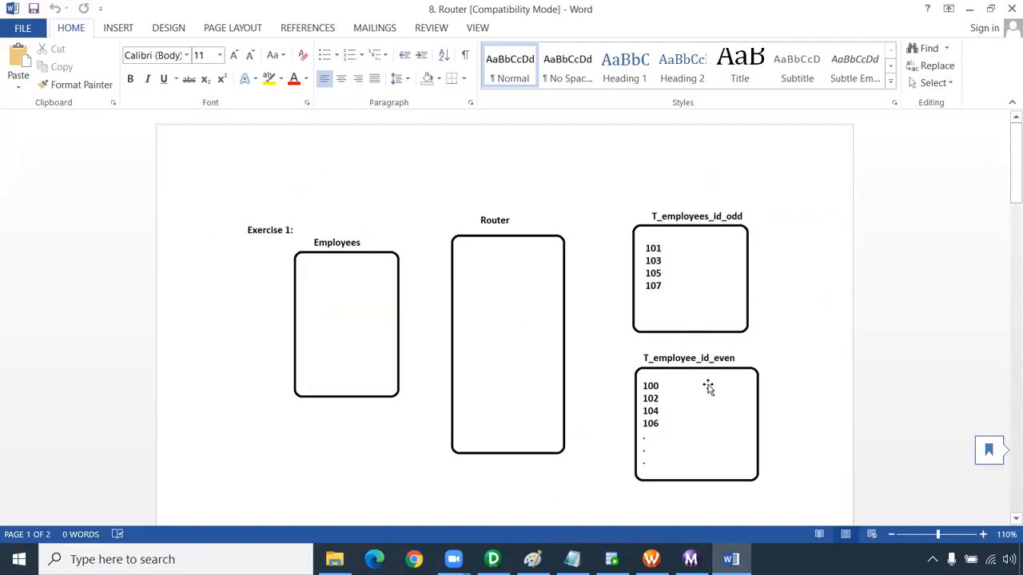
{"action": "scroll", "coordinate": [708, 387], "scroll_direction": "down", "scroll_amount": 9}
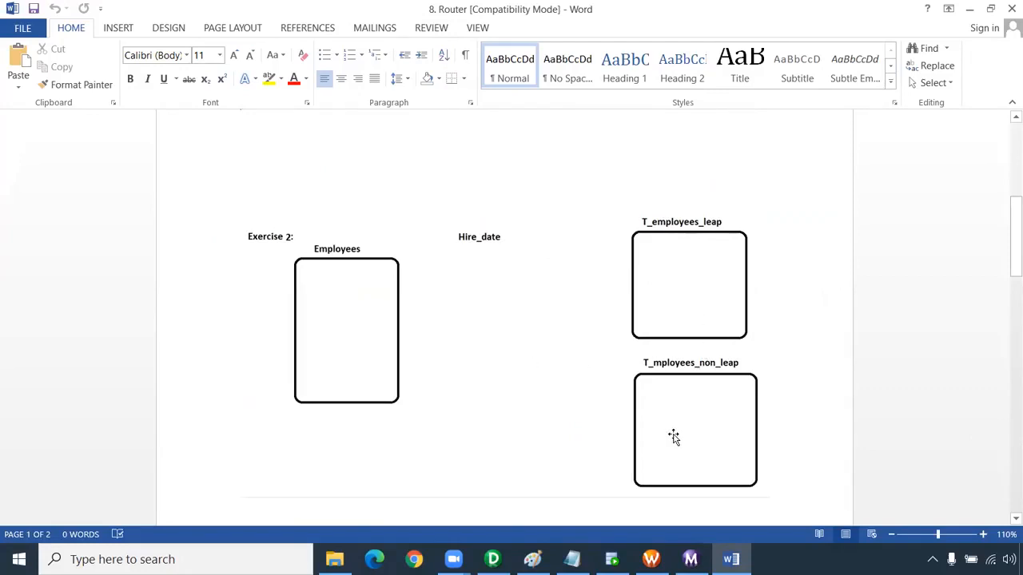
{"action": "scroll", "coordinate": [675, 436], "scroll_direction": "down", "scroll_amount": 10}
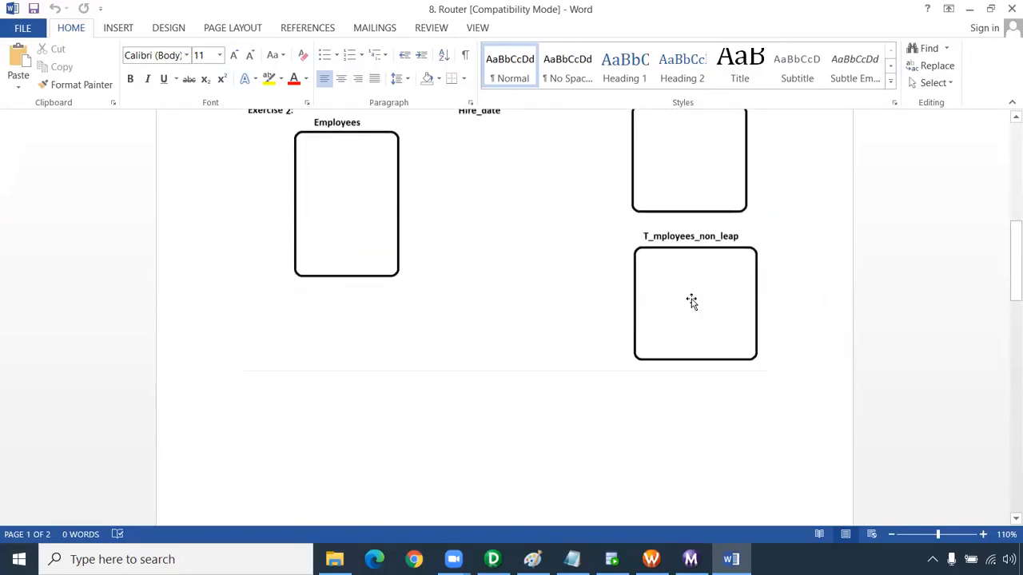
{"action": "scroll", "coordinate": [693, 318], "scroll_direction": "down", "scroll_amount": 5}
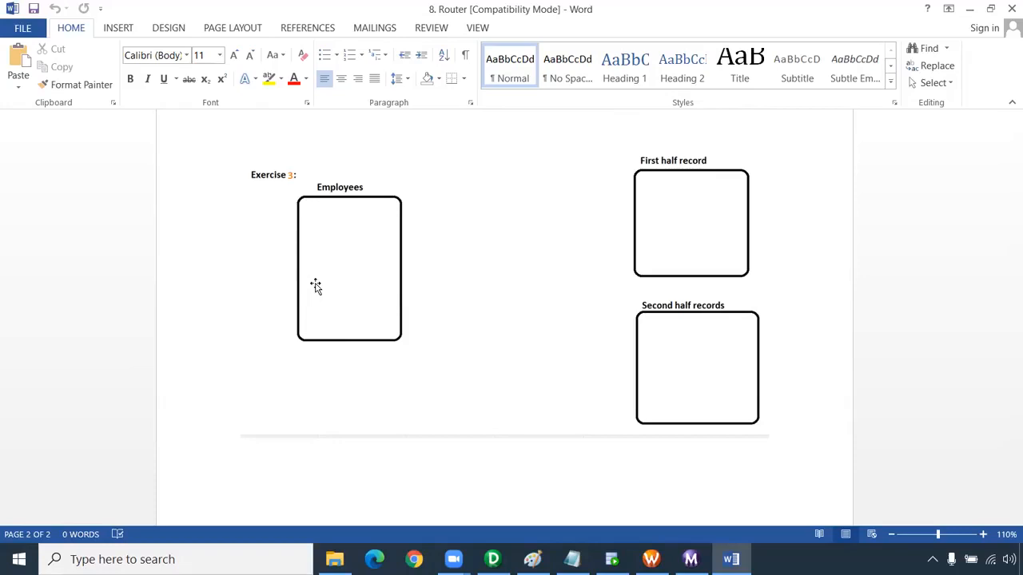
{"action": "scroll", "coordinate": [479, 315], "scroll_direction": "down", "scroll_amount": 5}
{"action": "scroll", "coordinate": [413, 328], "scroll_direction": "up", "scroll_amount": 9}
{"action": "scroll", "coordinate": [257, 379], "scroll_direction": "down", "scroll_amount": 4}
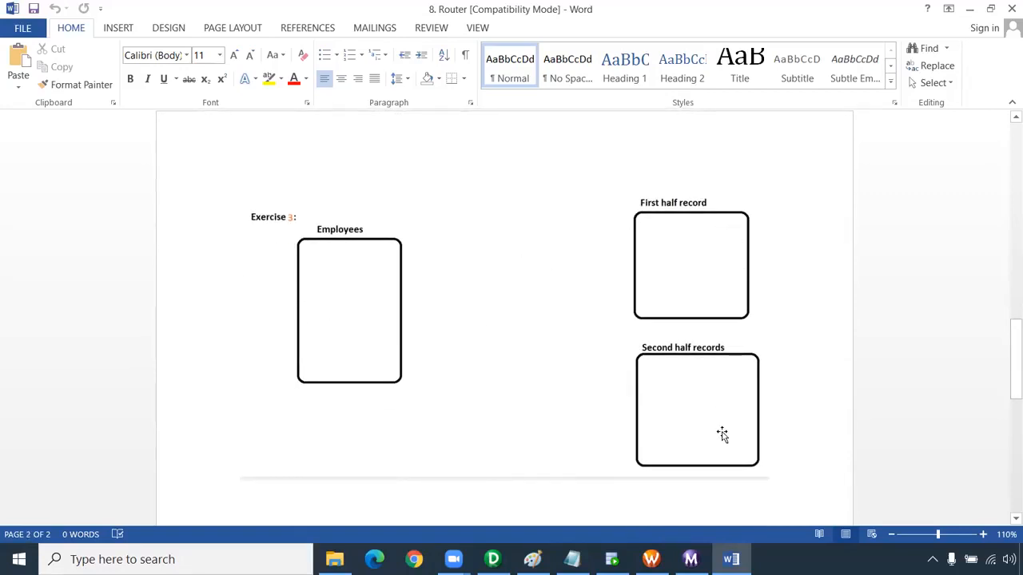
{"action": "scroll", "coordinate": [703, 352], "scroll_direction": "up", "scroll_amount": 12}
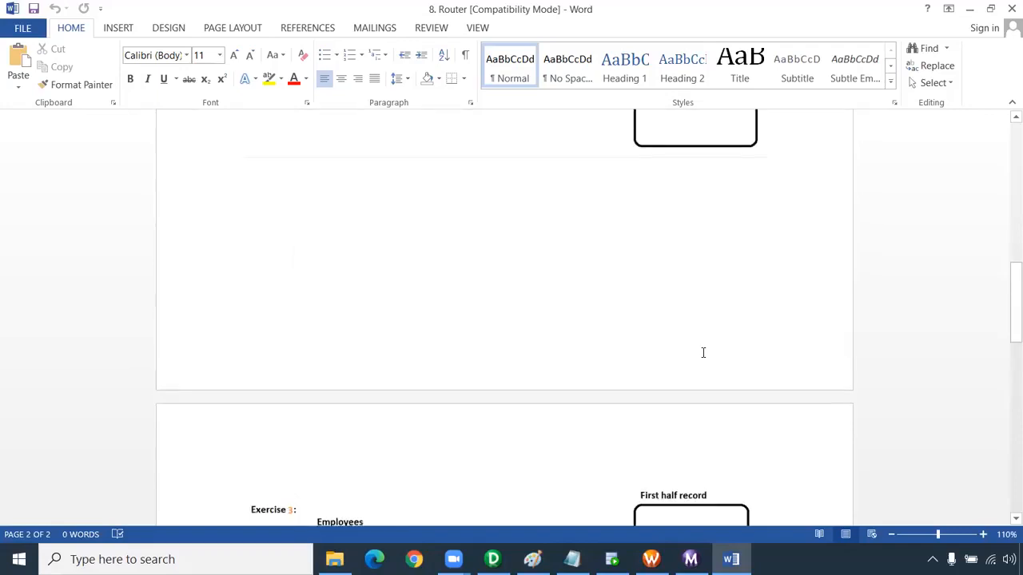
{"action": "scroll", "coordinate": [703, 352], "scroll_direction": "up", "scroll_amount": 8}
{"action": "scroll", "coordinate": [612, 352], "scroll_direction": "down", "scroll_amount": 10}
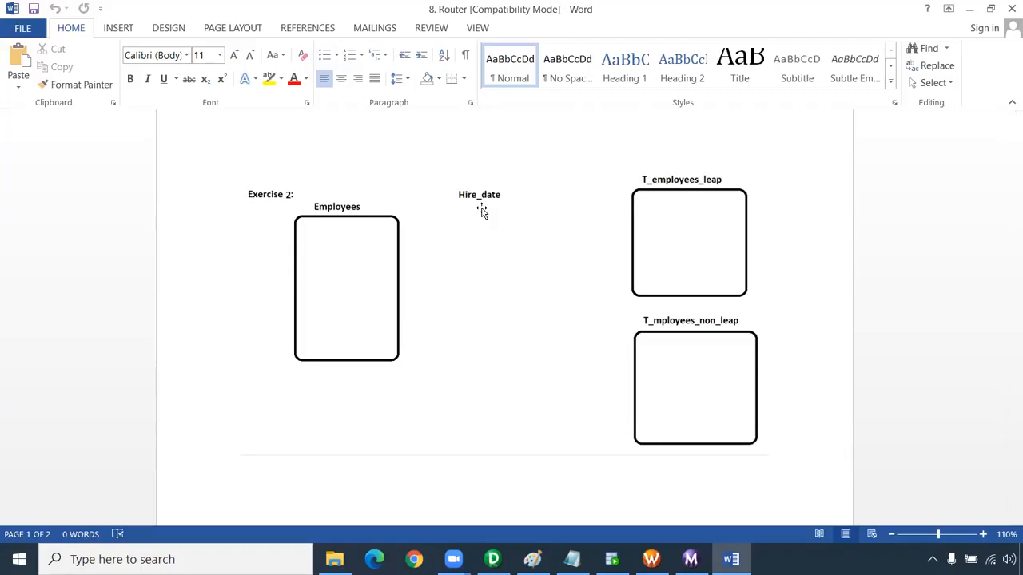
{"action": "scroll", "coordinate": [511, 320], "scroll_direction": "up", "scroll_amount": 15}
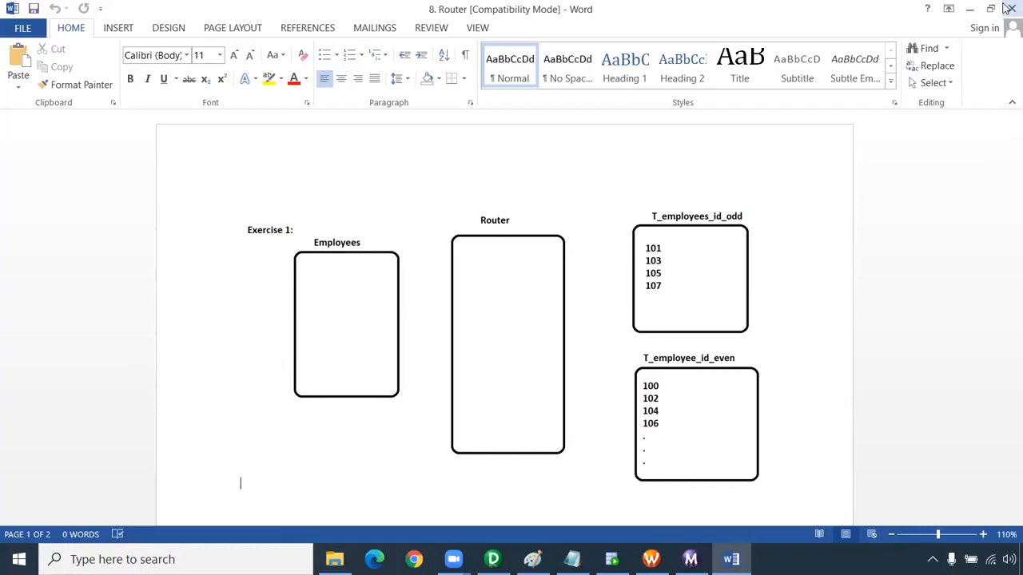
Return to the Informatica folder in File Explorer and open the Transformation Notes file in a maximized window
{"action": "left_click", "coordinate": [334, 559]}
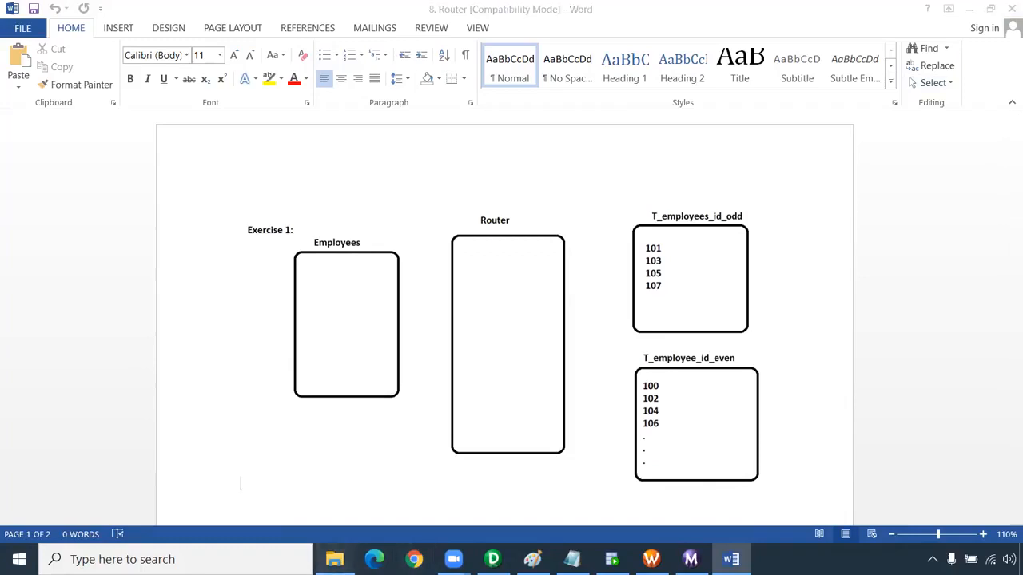
{"action": "left_click", "coordinate": [265, 53]}
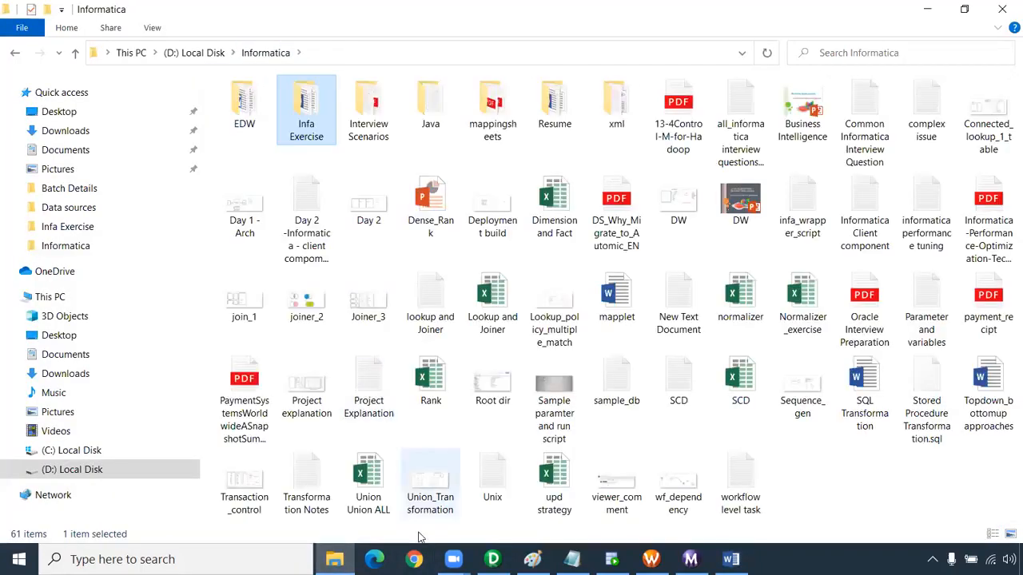
{"action": "left_click", "coordinate": [314, 463]}
{"action": "double_click", "coordinate": [313, 463]}
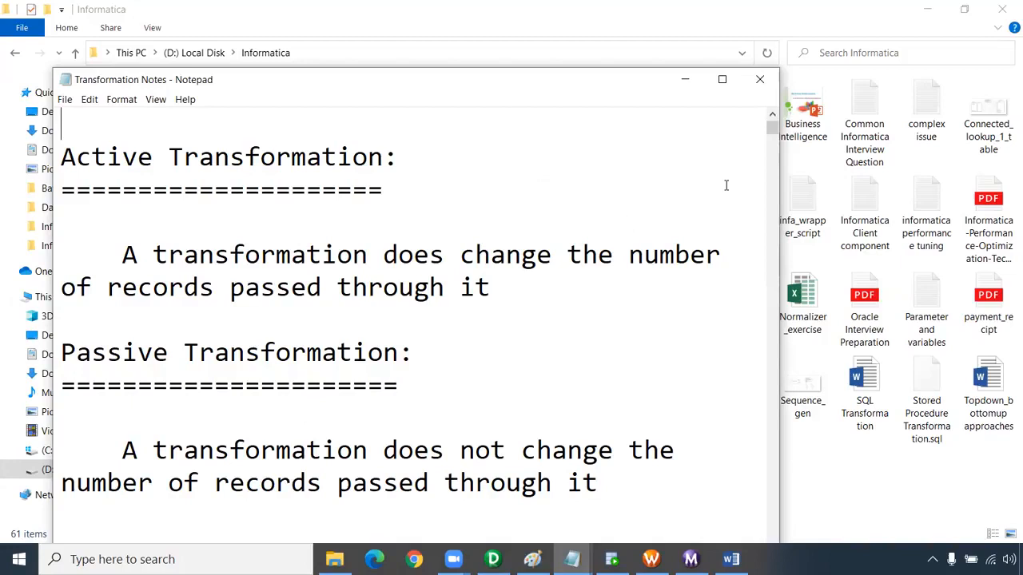
{"action": "left_click", "coordinate": [721, 79]}
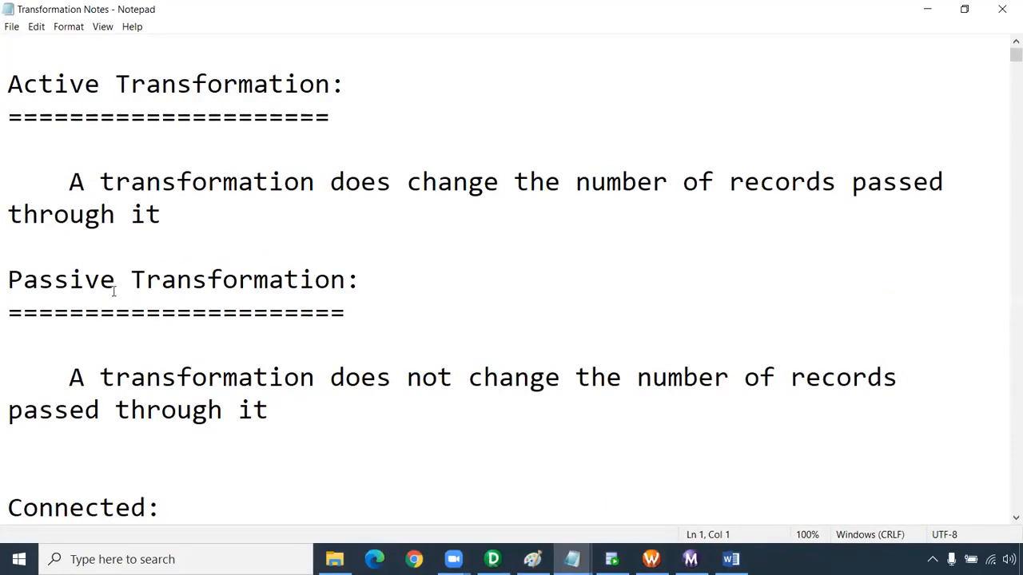
Go through the transformation notes to find the 8. Rank Transformation section
{"action": "left_click", "coordinate": [269, 411], "text": "shift"}
{"action": "scroll", "coordinate": [177, 241], "scroll_direction": "down", "scroll_amount": 20}
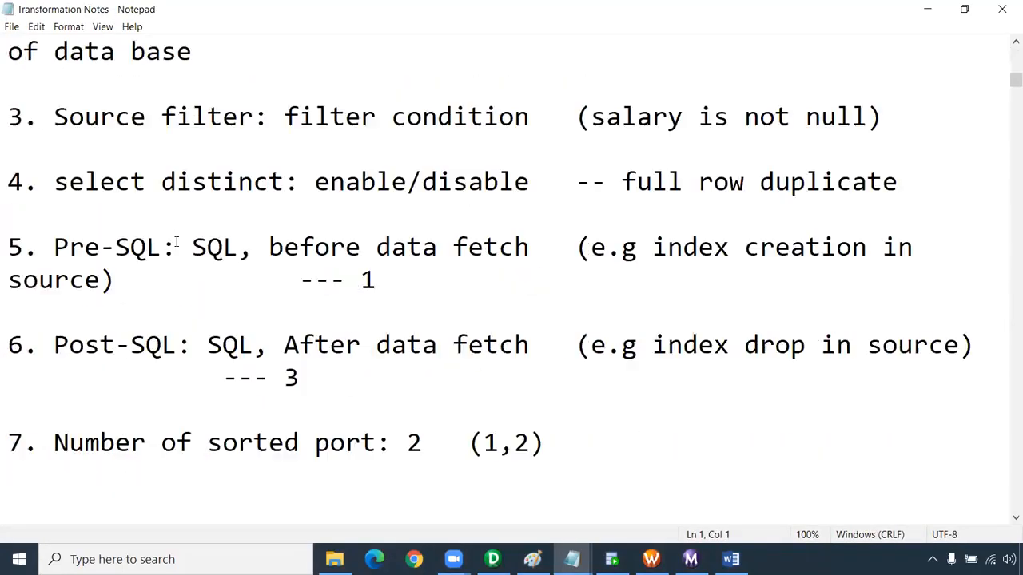
{"action": "scroll", "coordinate": [595, 242], "scroll_direction": "down", "scroll_amount": 20}
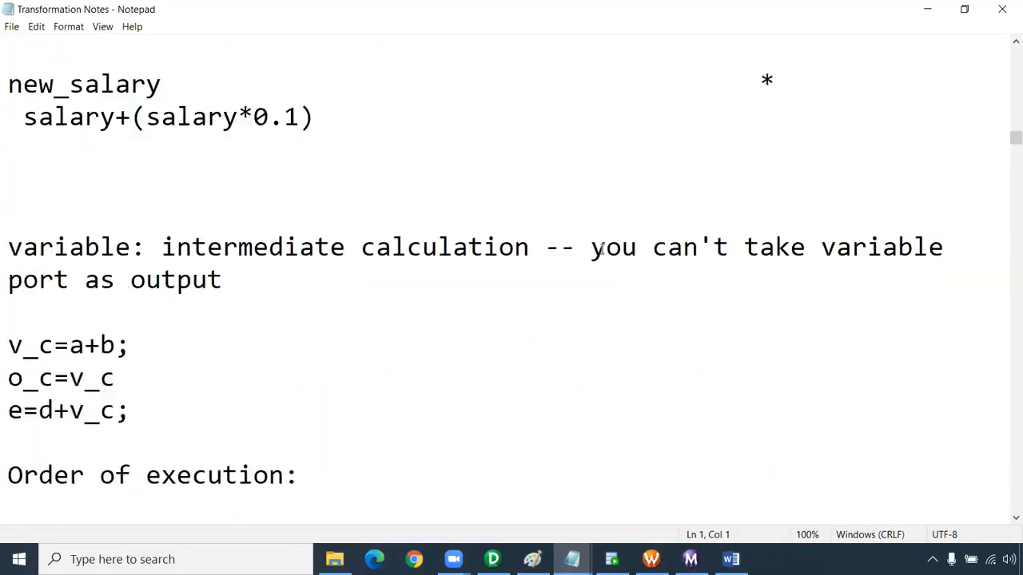
{"action": "scroll", "coordinate": [606, 269], "scroll_direction": "down", "scroll_amount": 20}
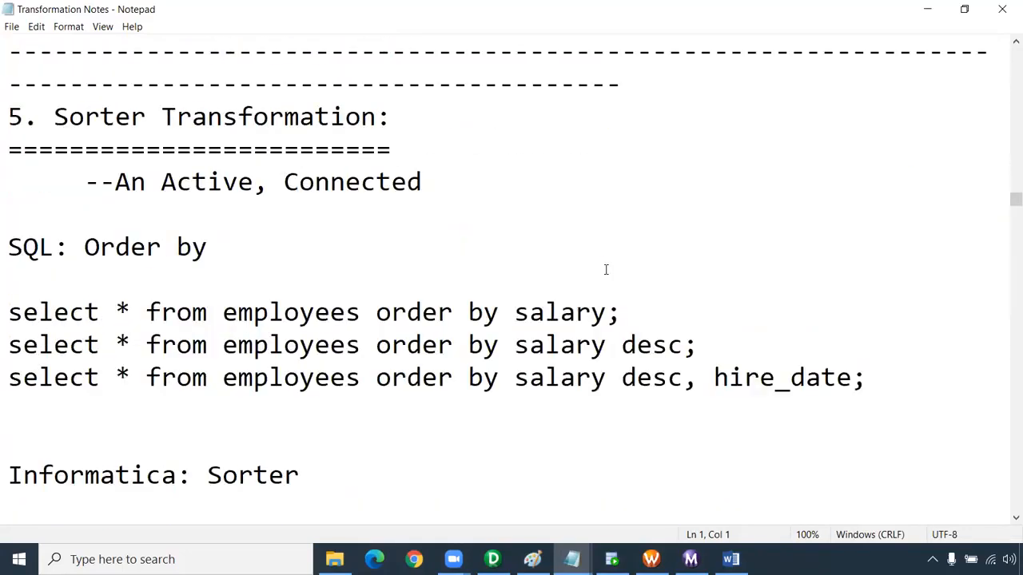
{"action": "scroll", "coordinate": [606, 270], "scroll_direction": "up", "scroll_amount": 7}
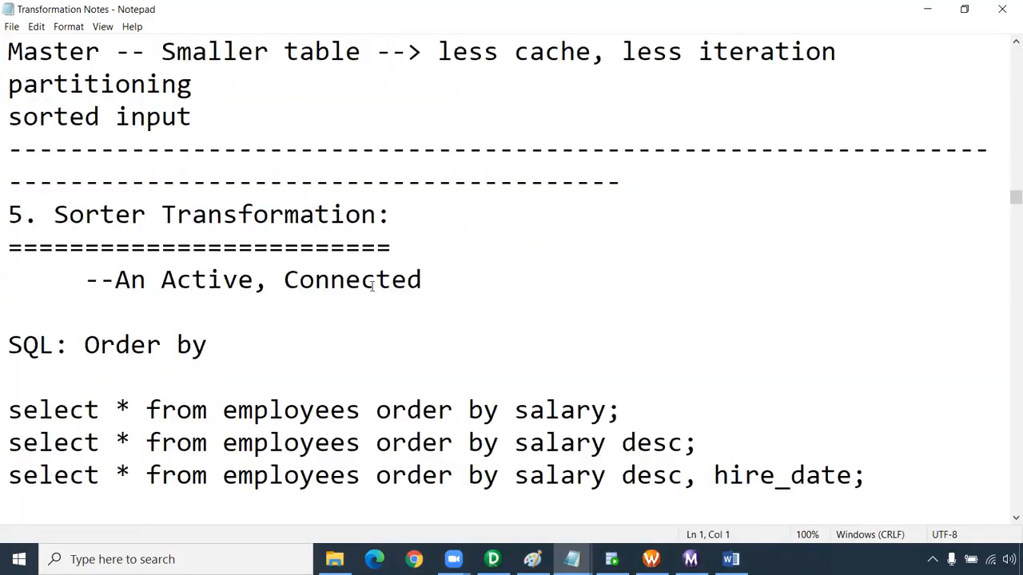
{"action": "scroll", "coordinate": [373, 281], "scroll_direction": "down", "scroll_amount": 10}
{"action": "scroll", "coordinate": [479, 330], "scroll_direction": "down", "scroll_amount": 10}
{"action": "scroll", "coordinate": [482, 332], "scroll_direction": "down", "scroll_amount": 10}
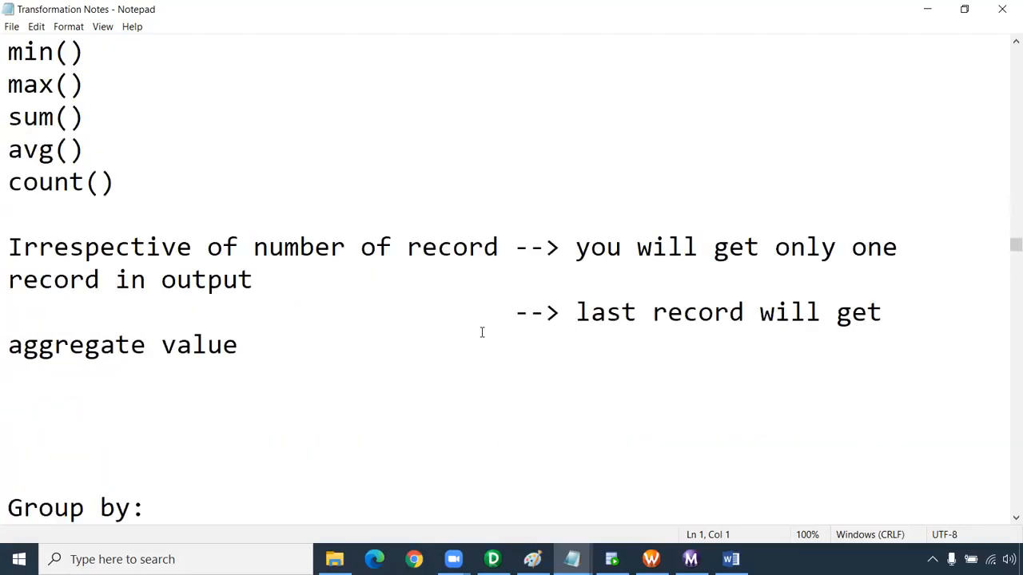
{"action": "scroll", "coordinate": [481, 332], "scroll_direction": "up", "scroll_amount": 4}
{"action": "scroll", "coordinate": [482, 332], "scroll_direction": "down", "scroll_amount": 12}
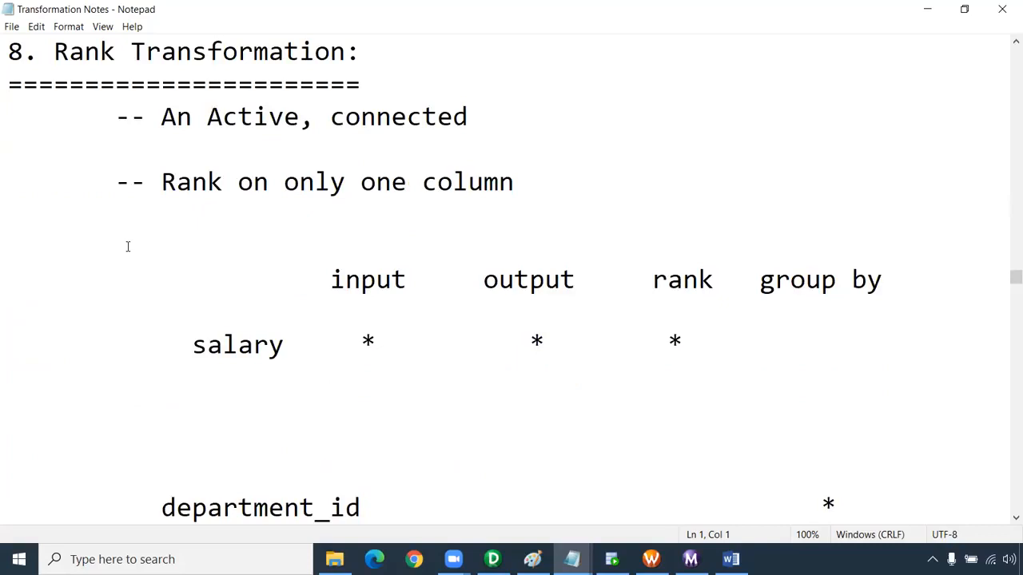
Review the Rank Transformation notes with the text zoomed out to 90%, including the salary and department_id port layout
{"action": "scroll", "coordinate": [127, 246], "scroll_direction": "down", "scroll_amount": 4}
{"action": "key", "text": "ctrl+minus"}
{"action": "scroll", "coordinate": [128, 247], "scroll_direction": "down", "scroll_amount": 11}
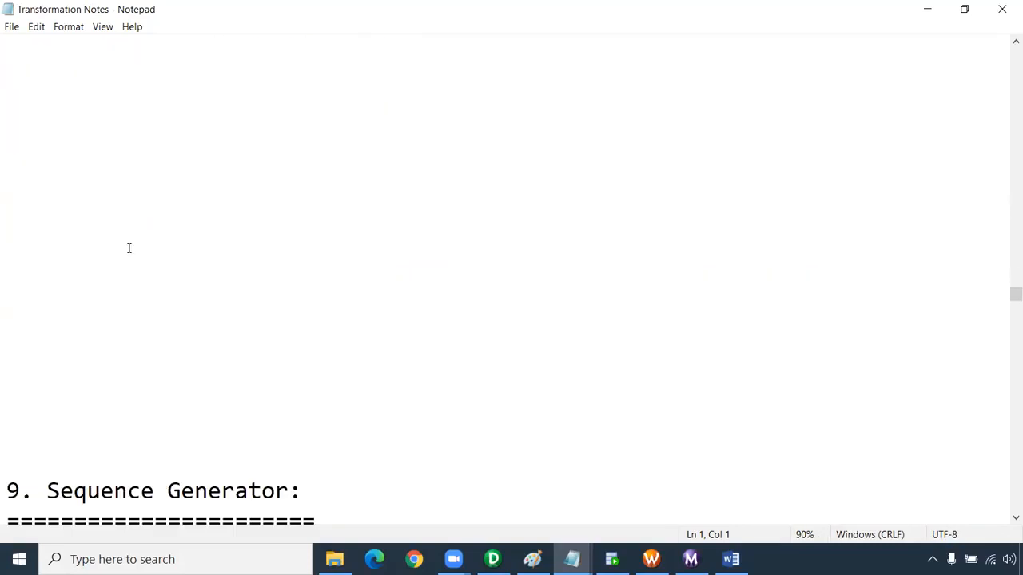
{"action": "scroll", "coordinate": [129, 248], "scroll_direction": "up", "scroll_amount": 11}
{"action": "scroll", "coordinate": [129, 248], "scroll_direction": "up", "scroll_amount": 4}
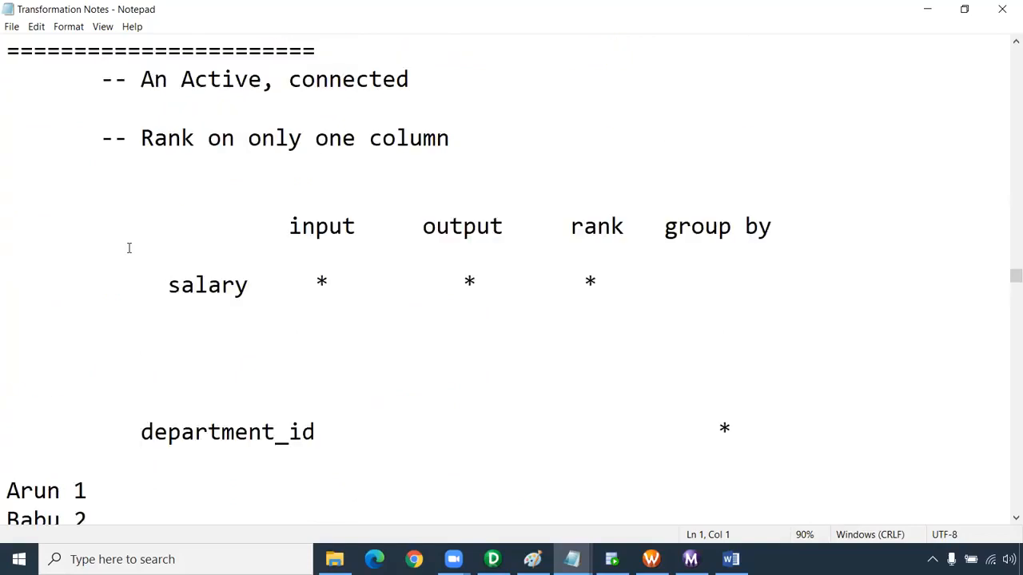
{"action": "scroll", "coordinate": [128, 247], "scroll_direction": "up", "scroll_amount": 1}
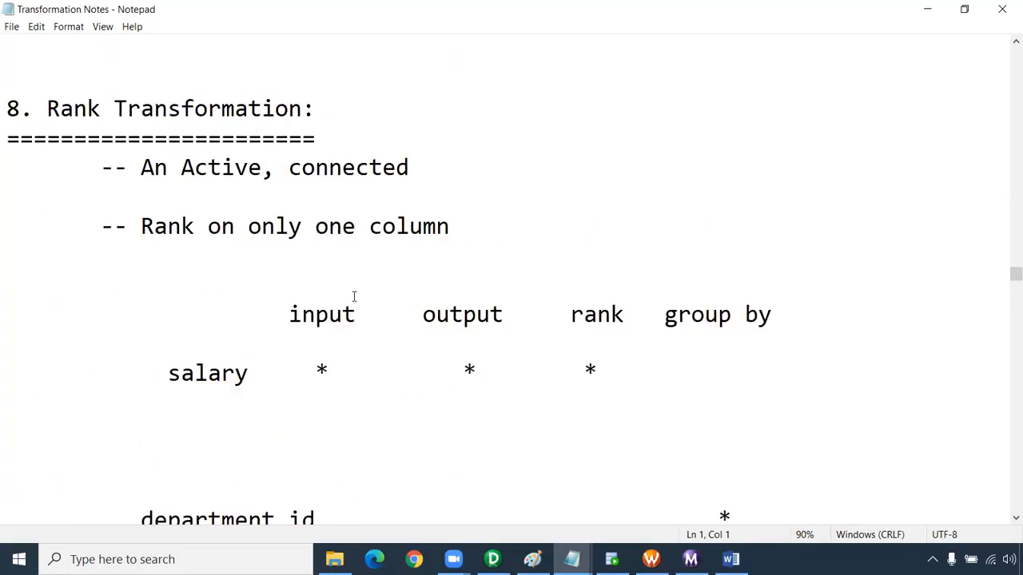
{"action": "left_click", "coordinate": [1013, 518]}
{"action": "left_click", "coordinate": [1013, 518]}
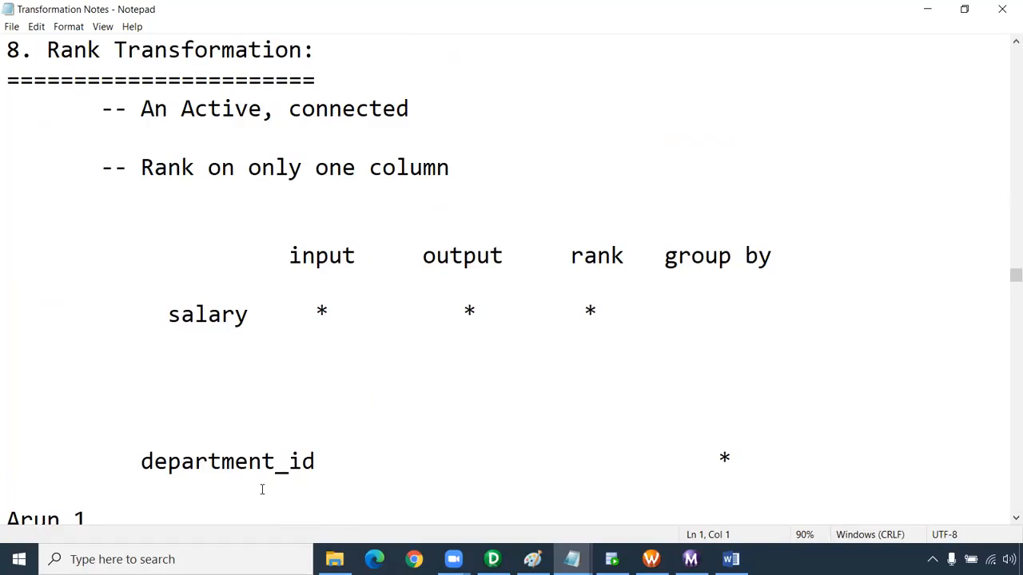
Switch to the HR worksheet in Oracle SQL Developer and change the queried table to employees
{"action": "left_click", "coordinate": [611, 559]}
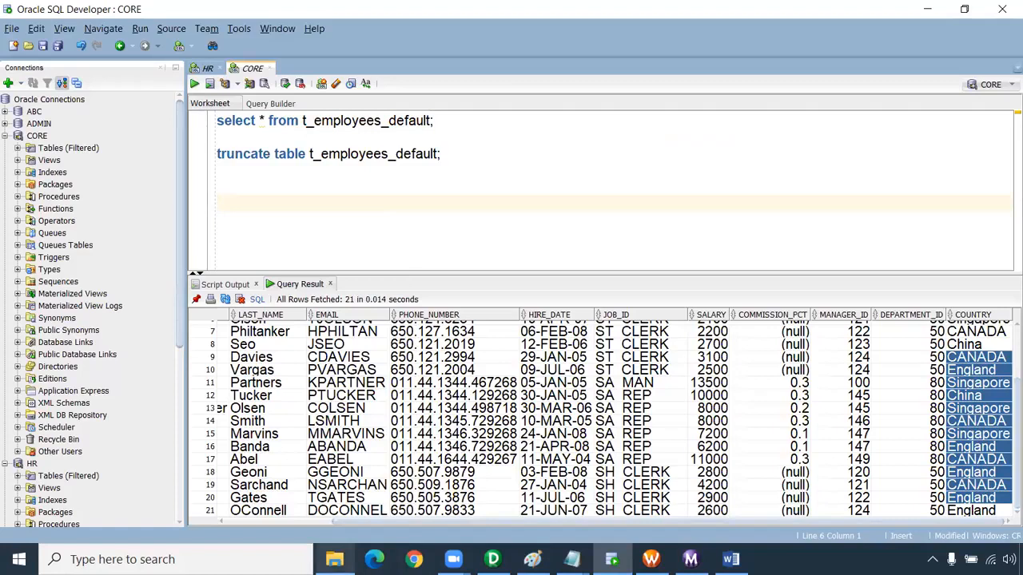
{"action": "mouse_move", "coordinate": [334, 559]}
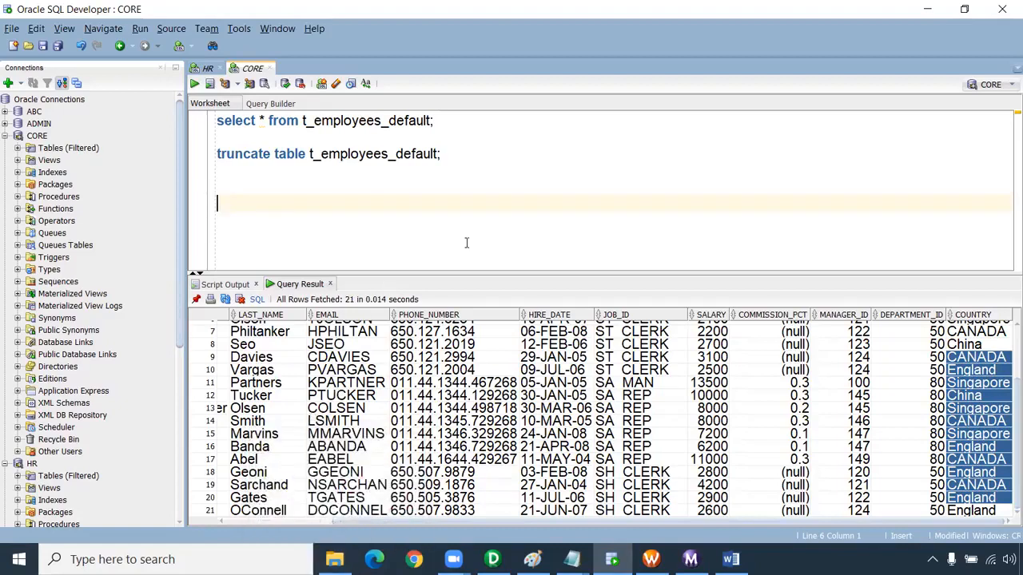
{"action": "left_click", "coordinate": [208, 68]}
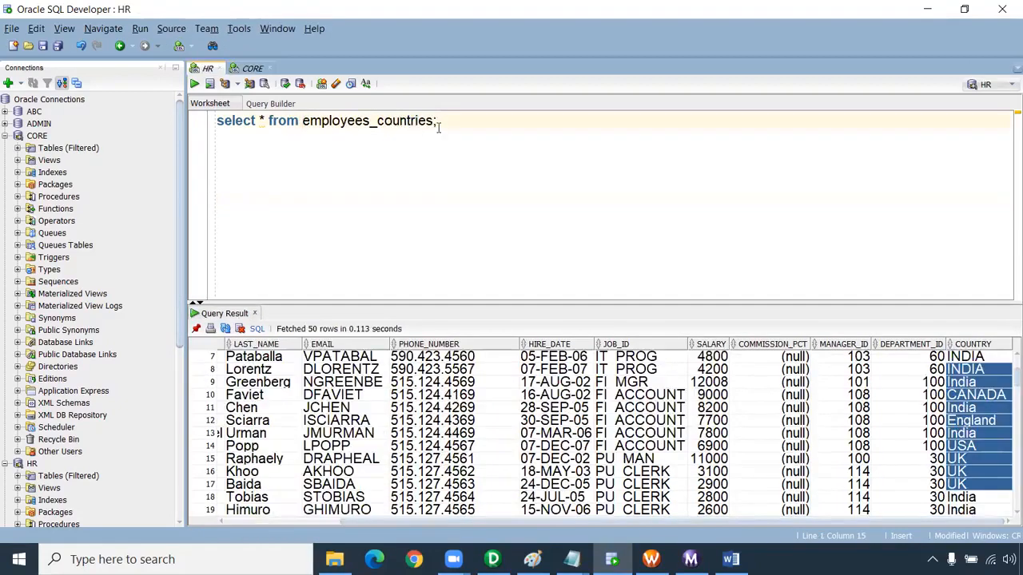
{"action": "left_click_drag", "start_coordinate": [433, 121], "coordinate": [369, 120]}
{"action": "key", "text": "BackSpace"}
Replace the asterisk in the select statement with the columns employee_id, first_name, phone_number, salary and department_id
{"action": "left_click", "coordinate": [260, 120]}
{"action": "type", "text": "employee"}
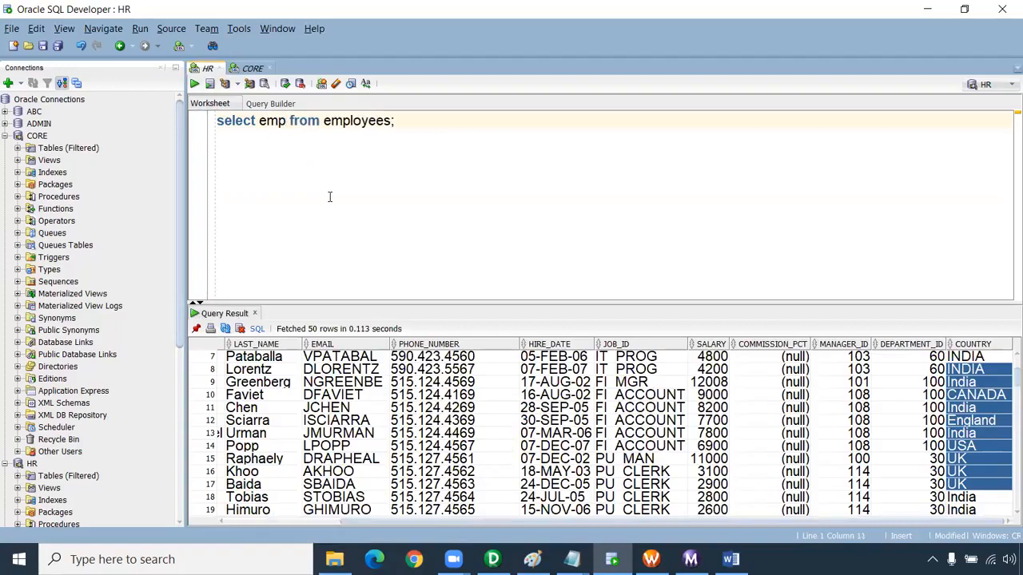
{"action": "type", "text": "_id,"}
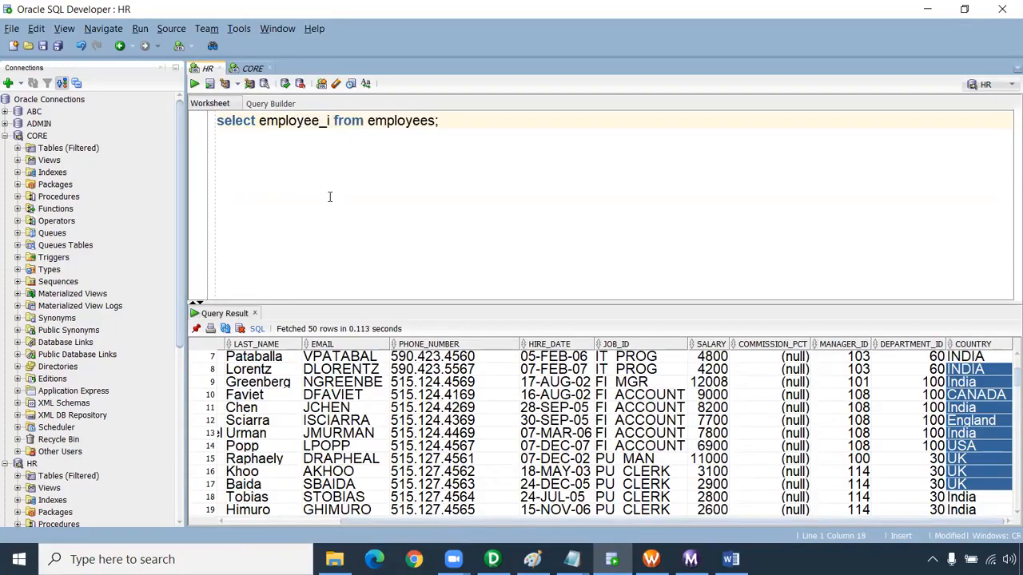
{"action": "type", "text": "first_name,"}
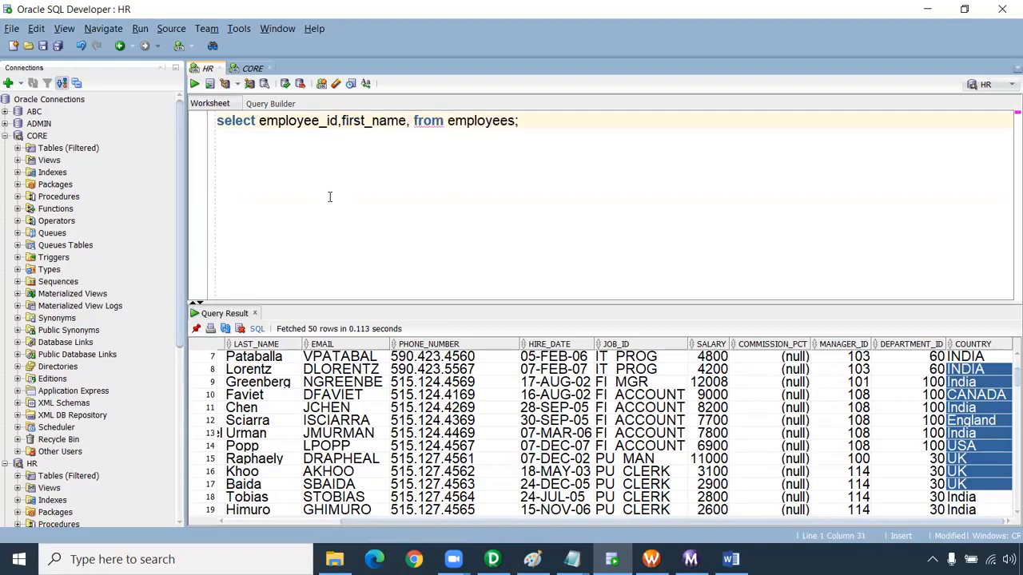
{"action": "type", "text": "phone_num"}
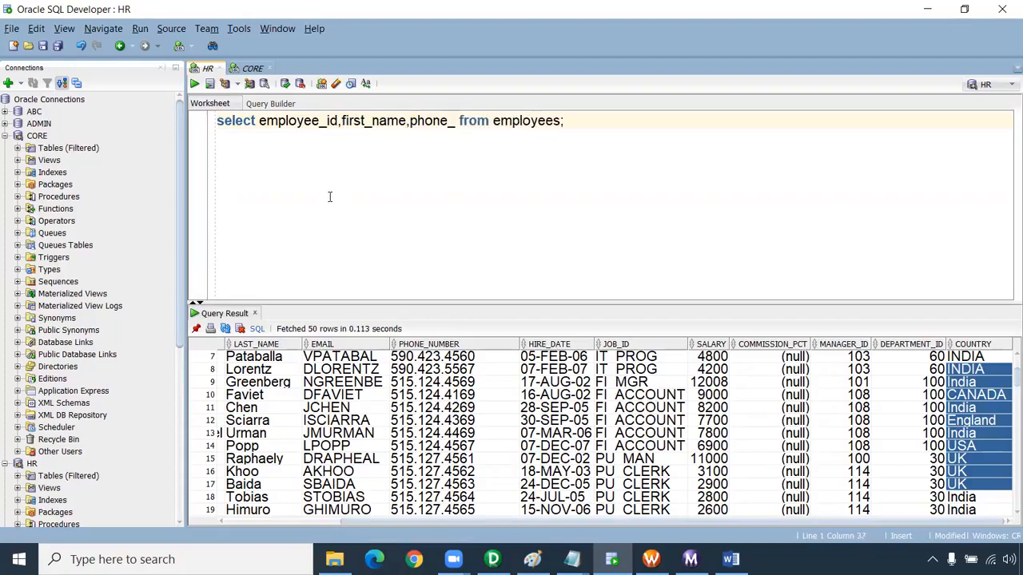
{"action": "type", "text": "ber,salary,department_id,"}
Add a rank() over() expression with an order by clause on a second line of the select list
{"action": "key", "text": "Return"}
{"action": "type", "text": "rank() "}
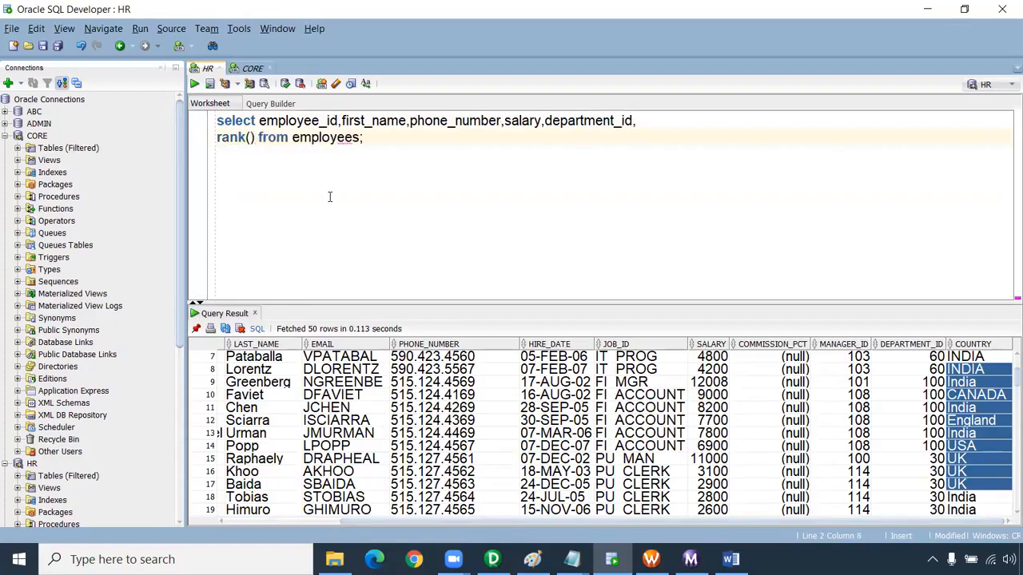
{"action": "type", "text": "over("}
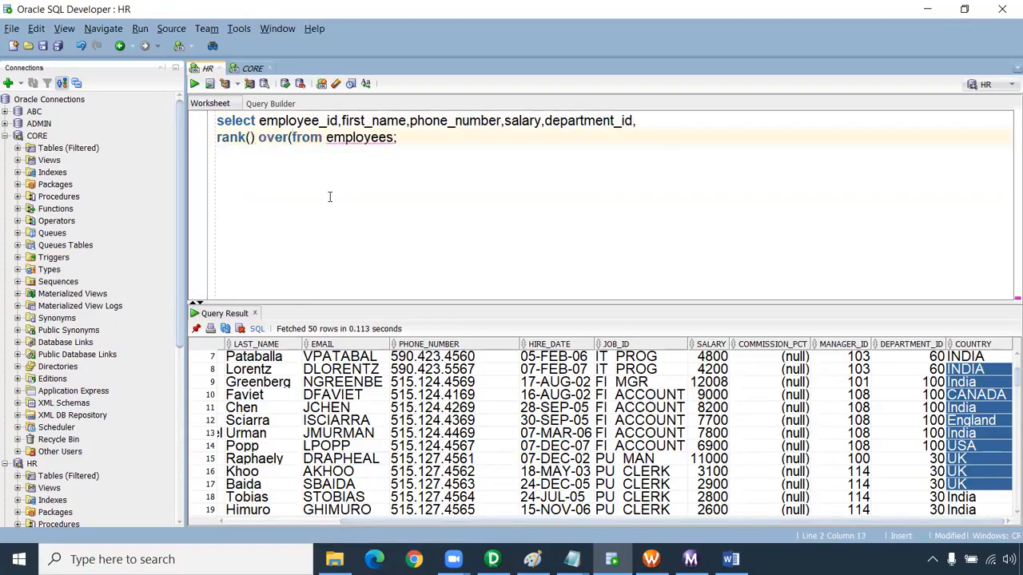
{"action": "key", "text": "Escape"}
{"action": "type", "text": ")"}
{"action": "key", "text": "Left"}
{"action": "type", "text": "order "}
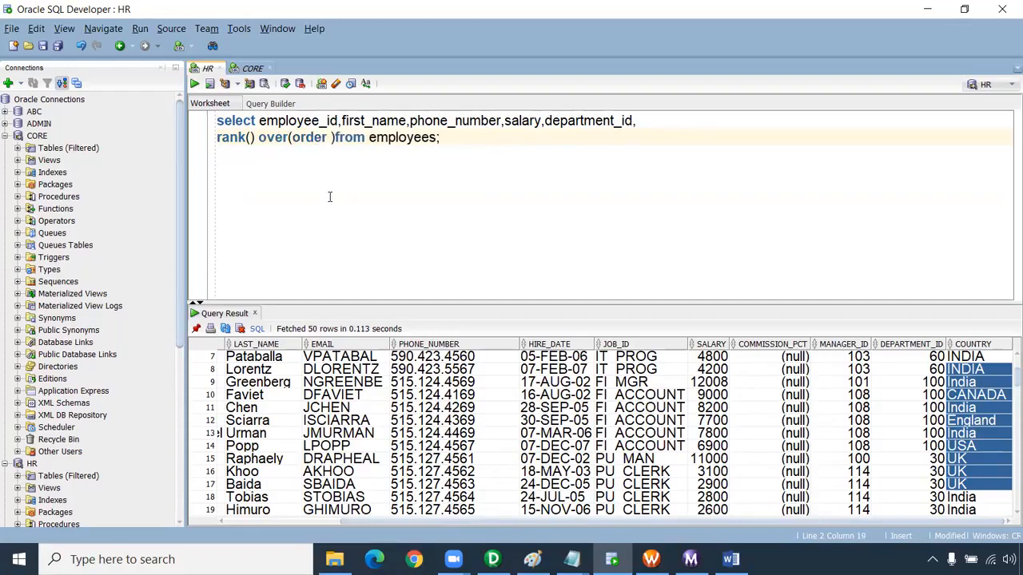
{"action": "type", "text": "by"}
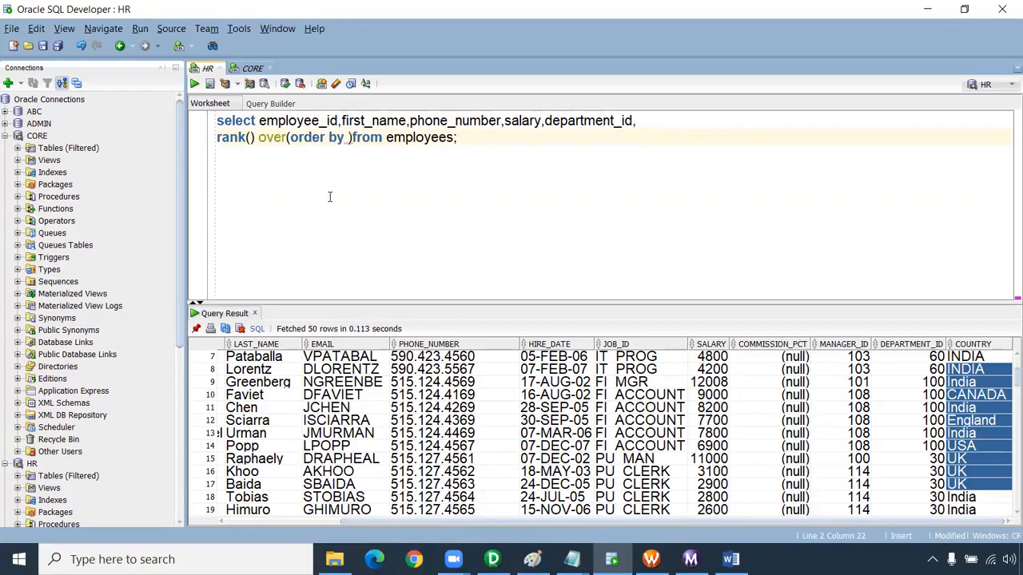
Complete the rank's order by clause with salary desc, tidy the spacing before from, and run the query
{"action": "left_click", "coordinate": [353, 141]}
{"action": "left_click", "coordinate": [347, 142]}
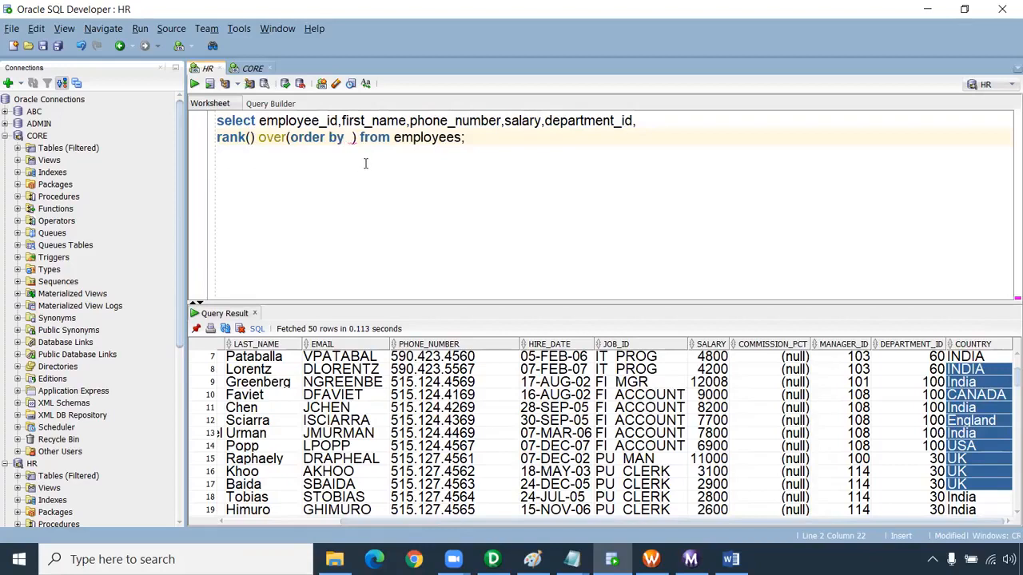
{"action": "key", "text": "Delete"}
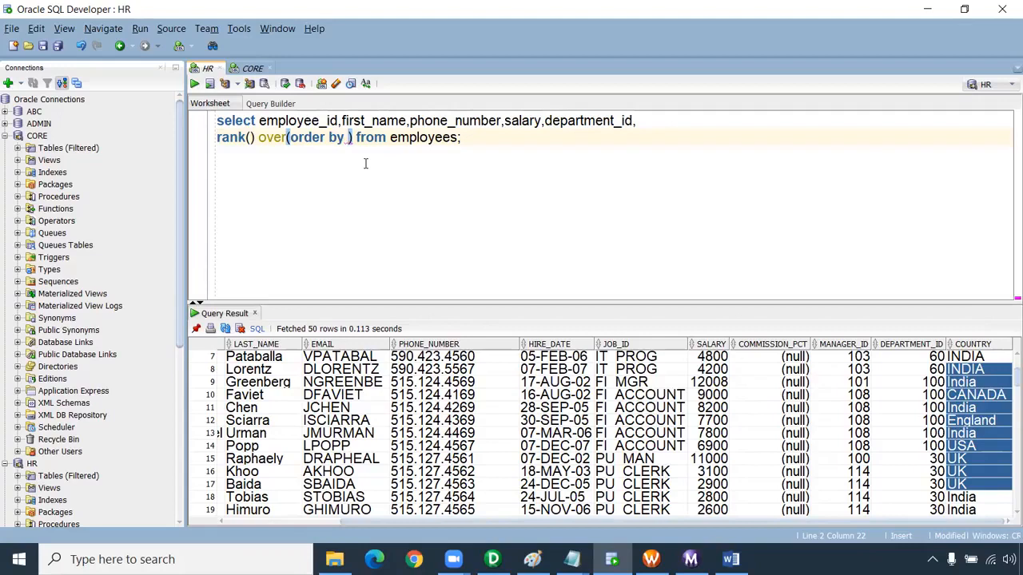
{"action": "type", "text": "salary "}
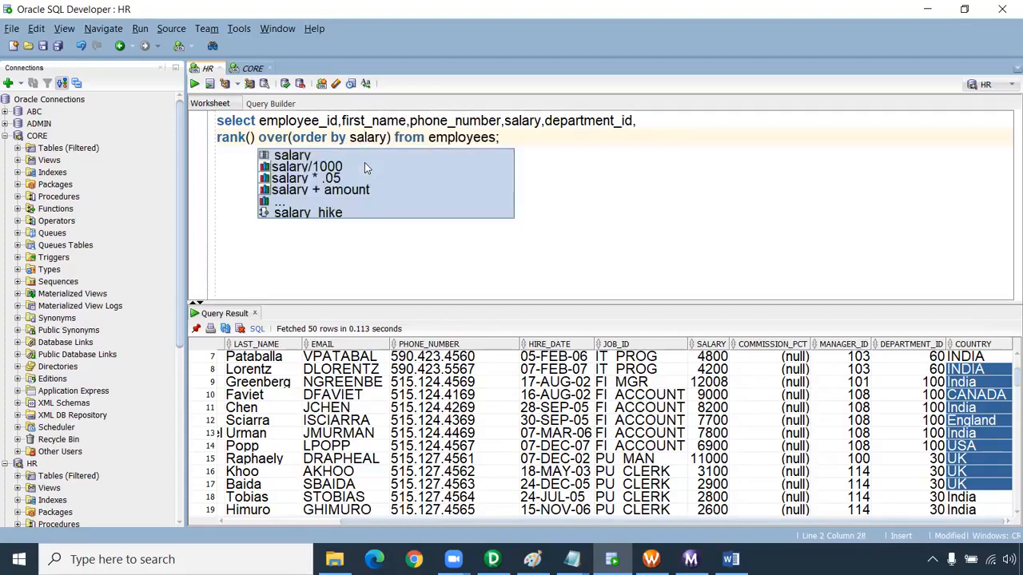
{"action": "type", "text": "desc"}
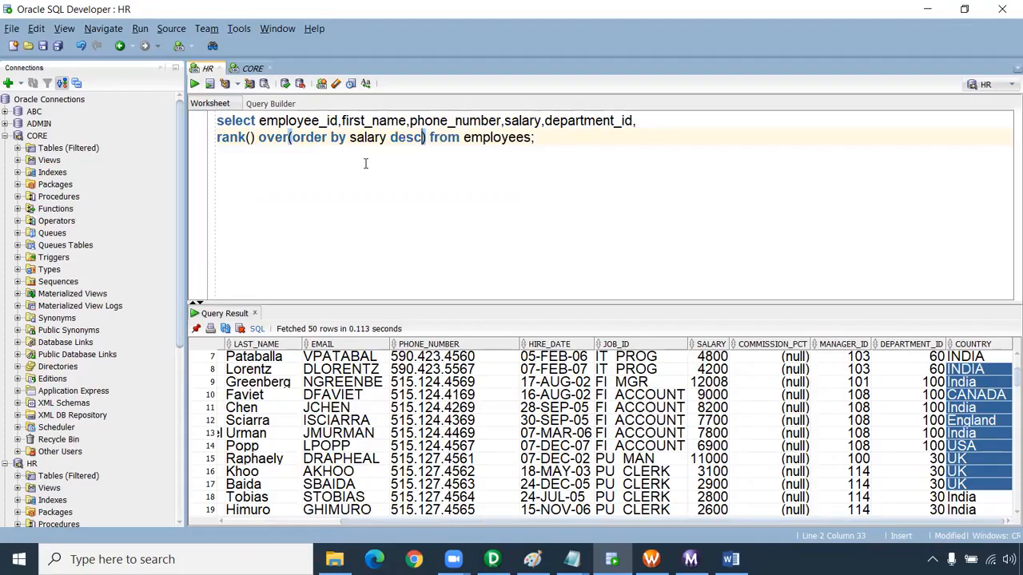
{"action": "key", "text": "ctrl+Return"}
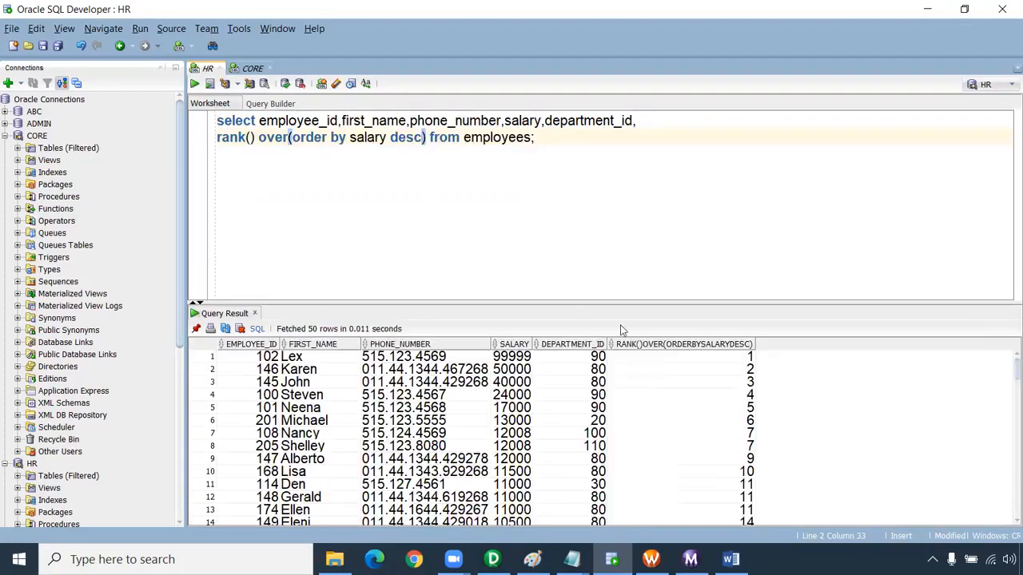
Examine the rank column and compare salary with rank for the three highest-paid employees
{"action": "left_click_drag", "start_coordinate": [747, 358], "coordinate": [738, 509]}
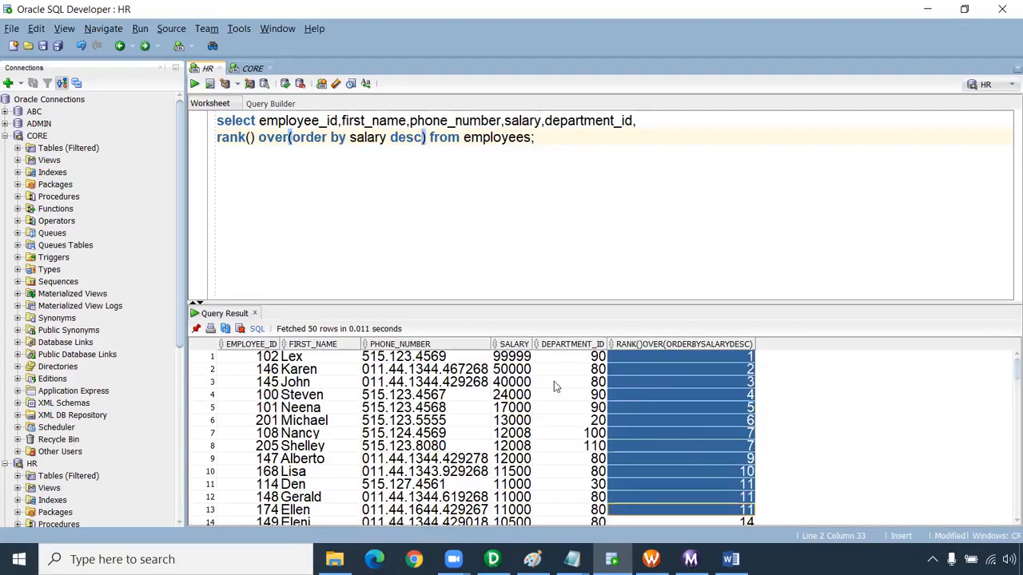
{"action": "left_click_drag", "start_coordinate": [516, 359], "coordinate": [751, 365]}
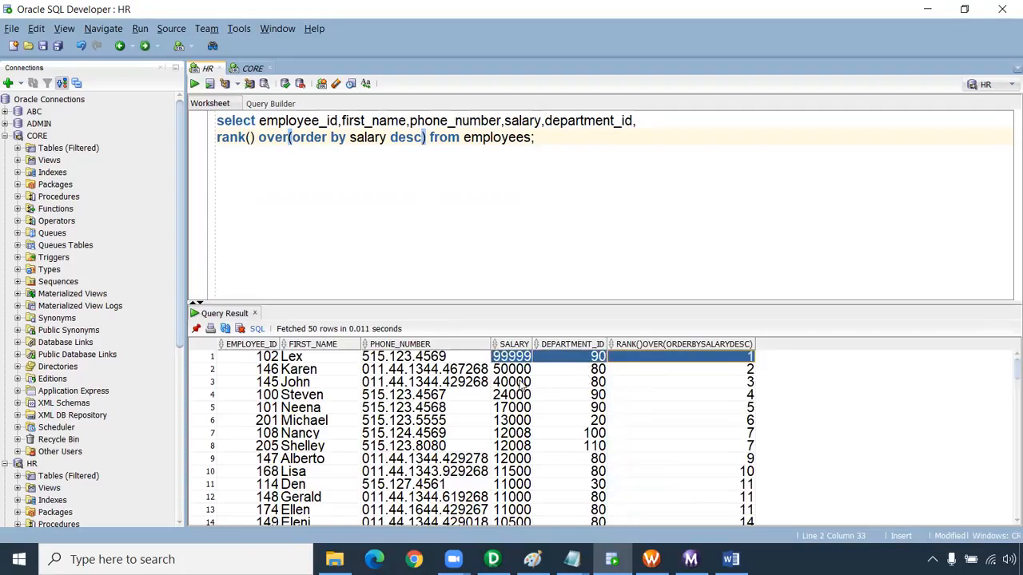
{"action": "left_click_drag", "start_coordinate": [508, 373], "coordinate": [739, 374]}
{"action": "left_click_drag", "start_coordinate": [505, 383], "coordinate": [734, 391]}
{"action": "left_click", "coordinate": [739, 385]}
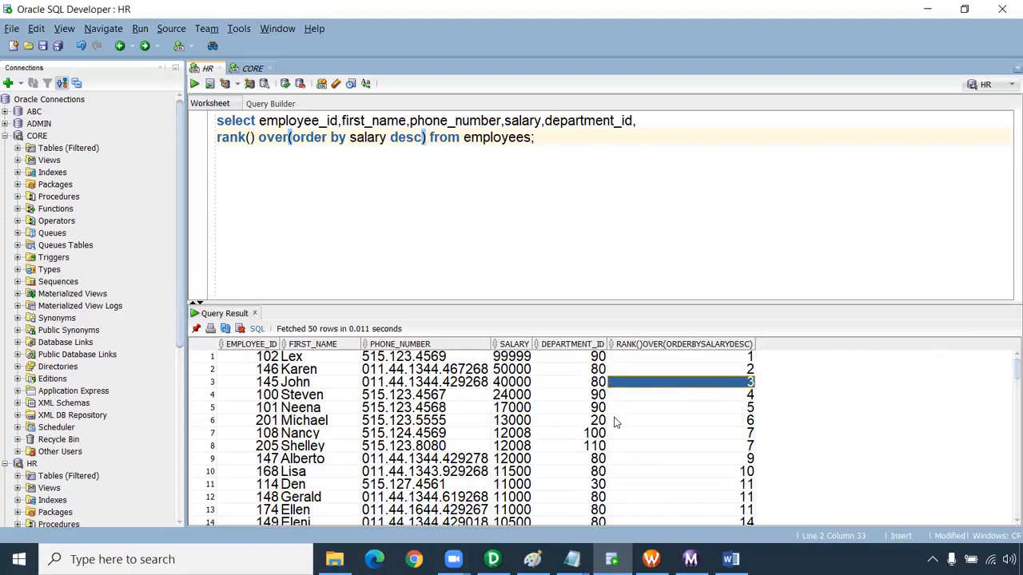
Examine how the two employees sharing the 12008 salary are ranked and which rank the following row gets
{"action": "left_click_drag", "start_coordinate": [523, 434], "coordinate": [709, 452]}
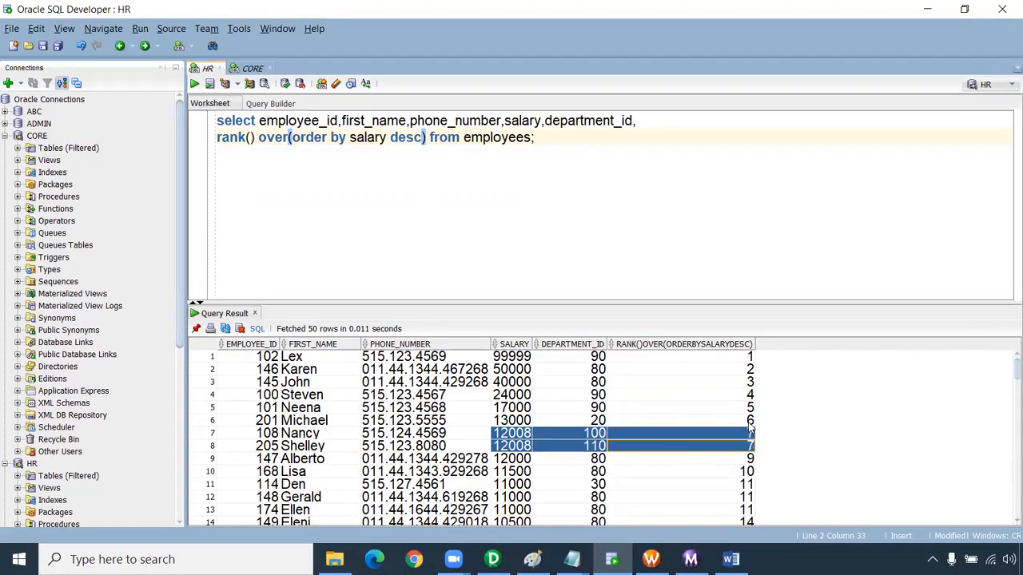
{"action": "left_click", "coordinate": [753, 462]}
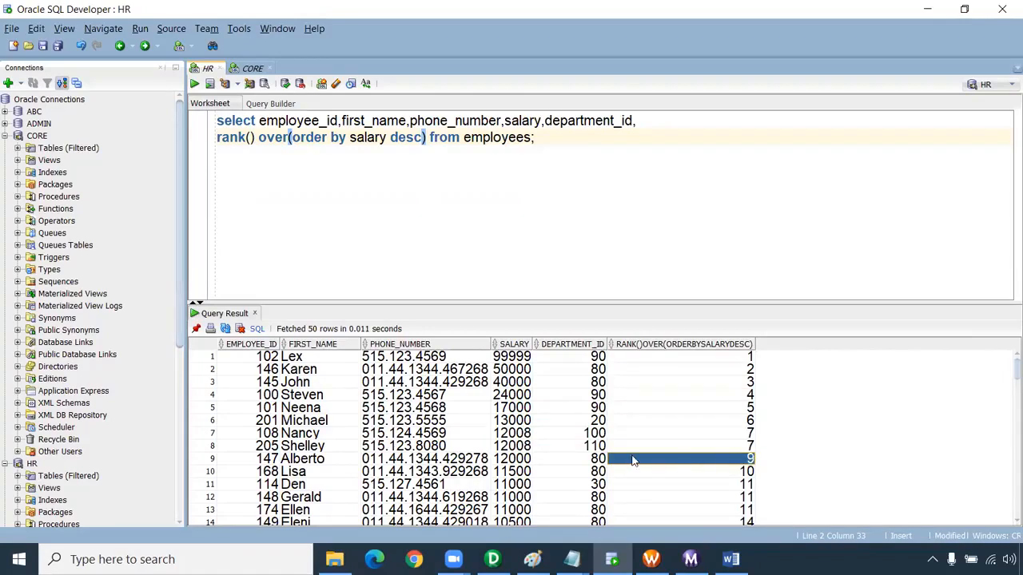
{"action": "left_click", "coordinate": [527, 462], "text": "shift"}
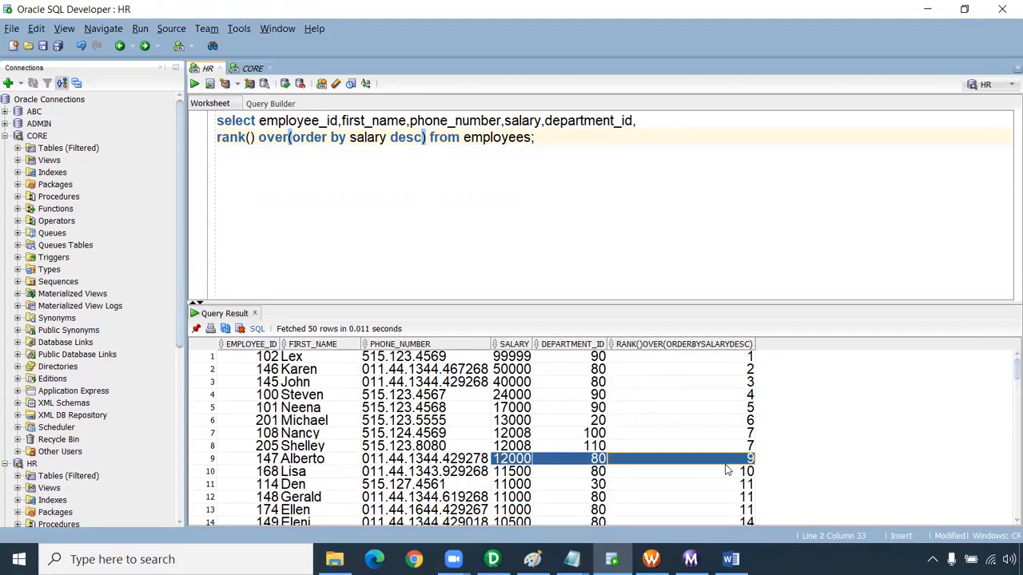
{"action": "left_click_drag", "start_coordinate": [733, 358], "coordinate": [734, 509]}
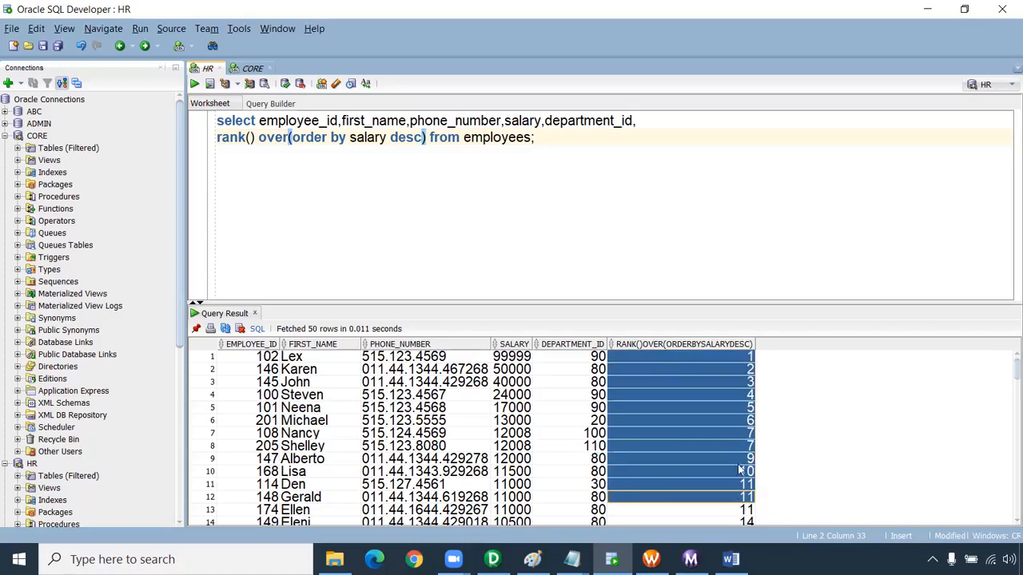
{"action": "left_click", "coordinate": [749, 436]}
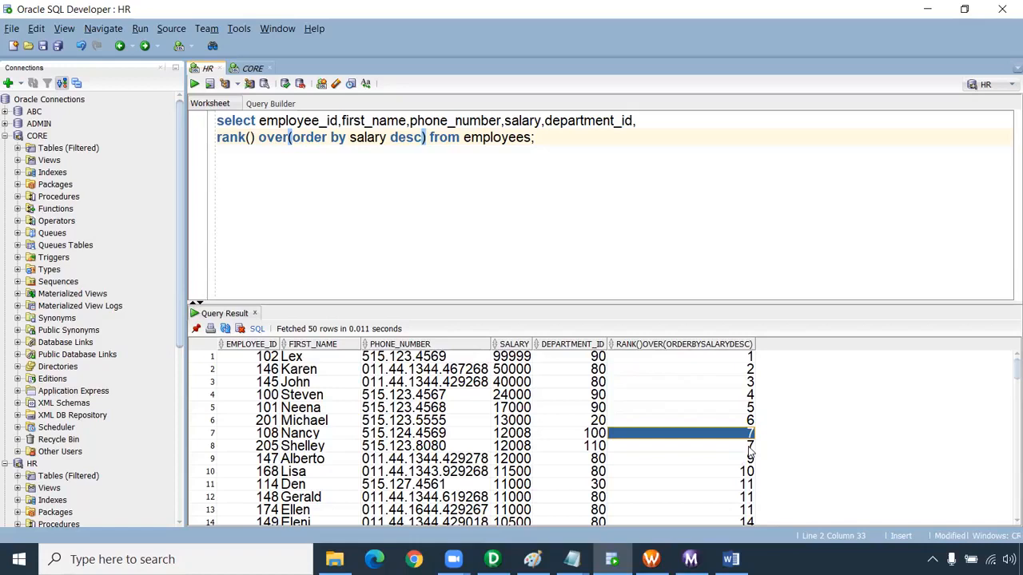
{"action": "left_click_drag", "start_coordinate": [750, 449], "coordinate": [750, 459]}
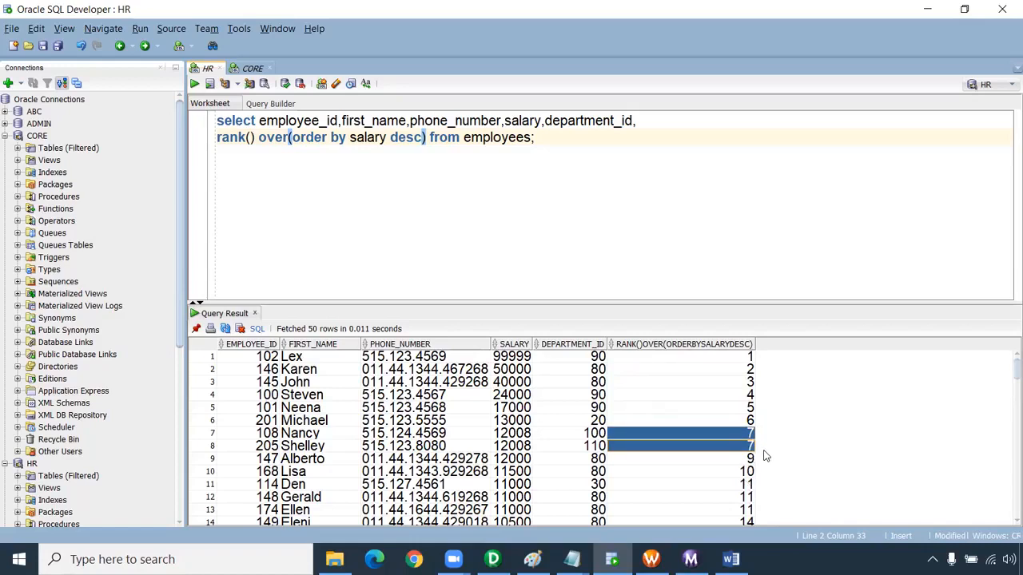
Open the Rank workbook from the Informatica folder in Excel and examine its RANK(), DENSE_RANK() and Row_number columns
{"action": "left_click", "coordinate": [334, 559]}
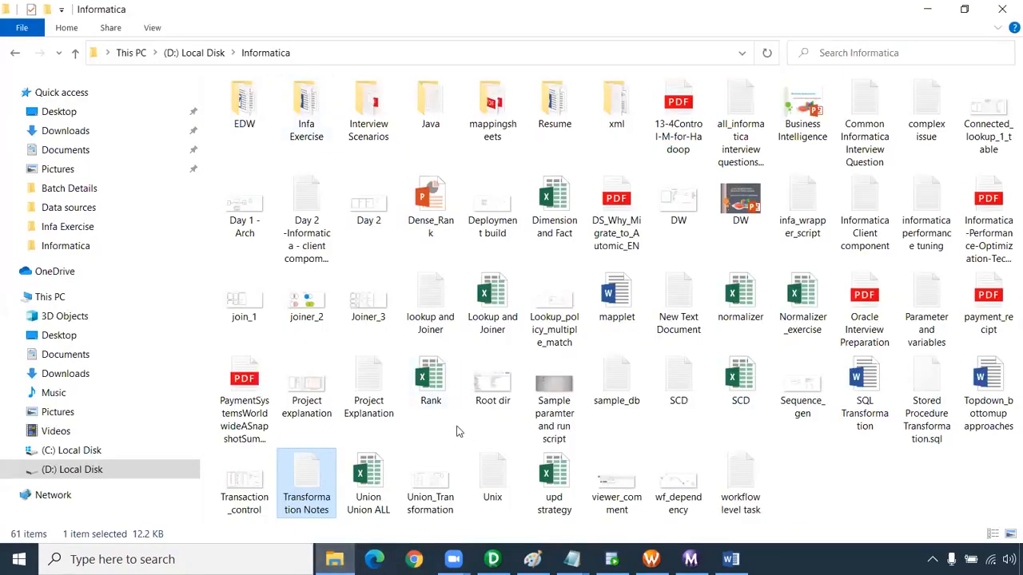
{"action": "left_click", "coordinate": [445, 393]}
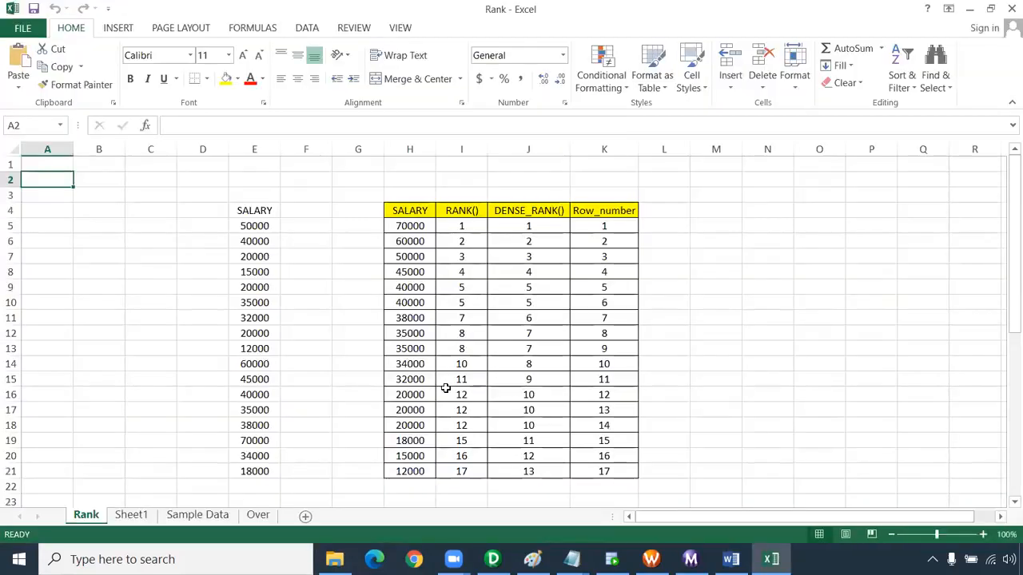
{"action": "left_click_drag", "start_coordinate": [472, 226], "coordinate": [466, 449]}
{"action": "left_click_drag", "start_coordinate": [528, 227], "coordinate": [530, 473]}
{"action": "left_click_drag", "start_coordinate": [601, 228], "coordinate": [602, 489]}
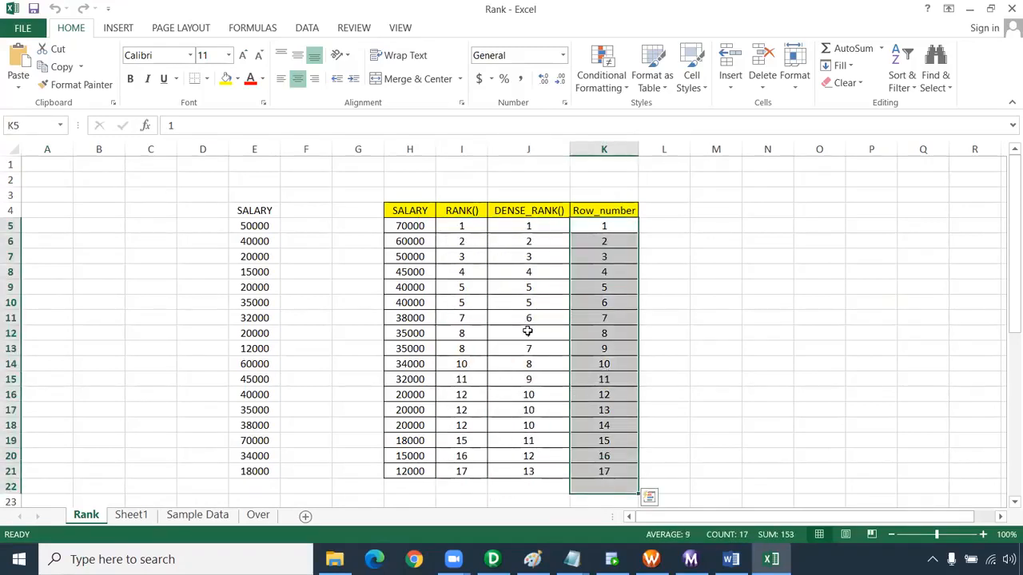
Compare the whole RANK() column with the DENSE_RANK() and Row_number columns of the ranking table
{"action": "left_click_drag", "start_coordinate": [466, 191], "coordinate": [457, 488]}
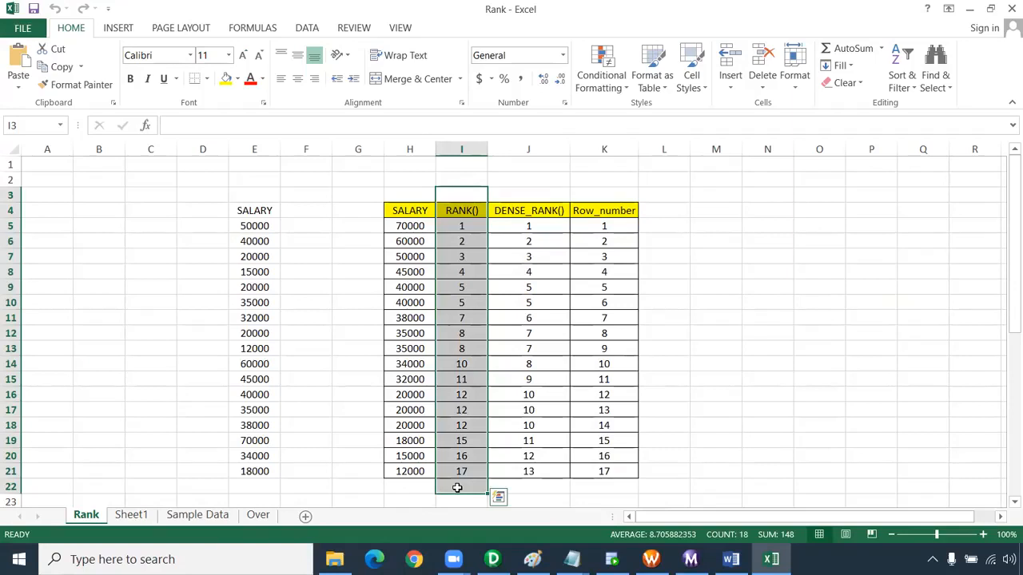
{"action": "left_click_drag", "start_coordinate": [543, 198], "coordinate": [652, 351]}
{"action": "scroll", "coordinate": [708, 410], "scroll_direction": "up", "scroll_amount": 3}
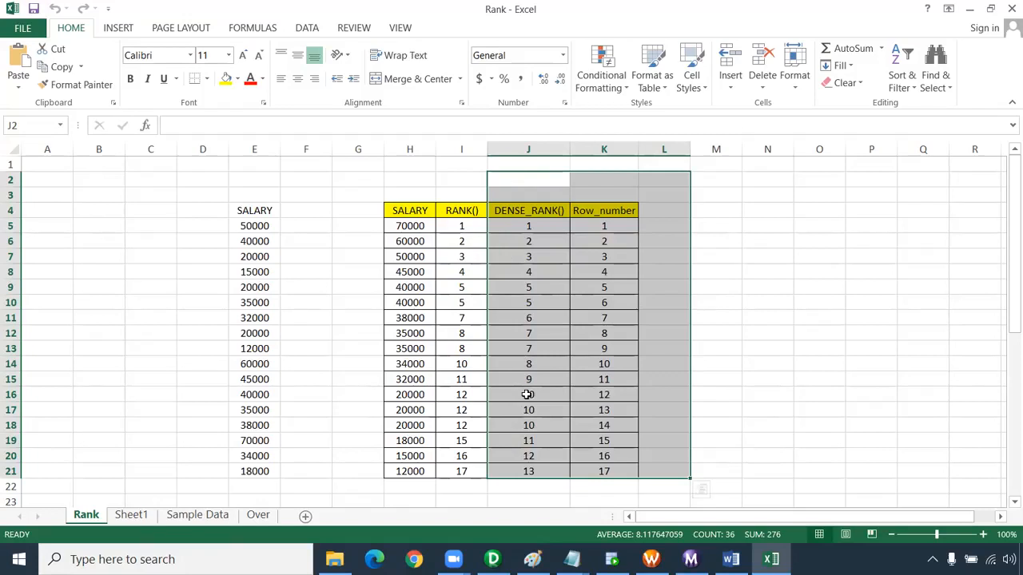
{"action": "left_click", "coordinate": [605, 226]}
{"action": "left_click_drag", "start_coordinate": [610, 209], "coordinate": [604, 430]}
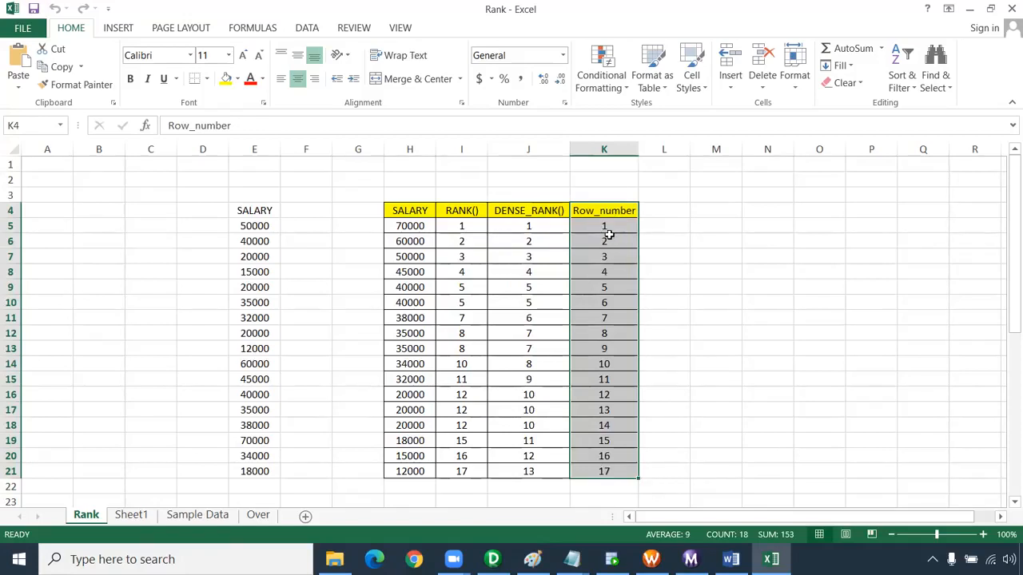
{"action": "left_click_drag", "start_coordinate": [503, 191], "coordinate": [543, 468]}
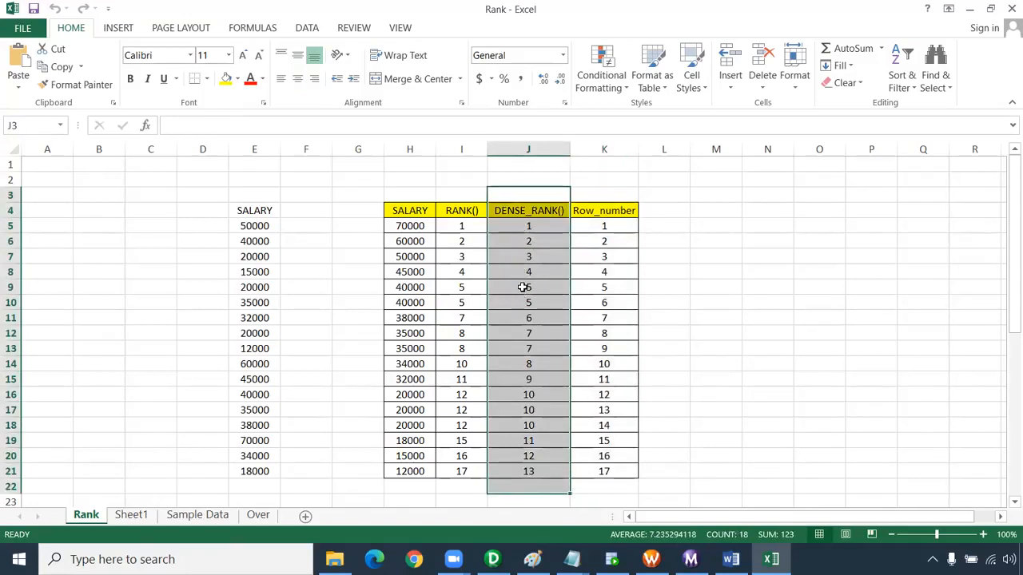
{"action": "left_click_drag", "start_coordinate": [460, 209], "coordinate": [467, 472]}
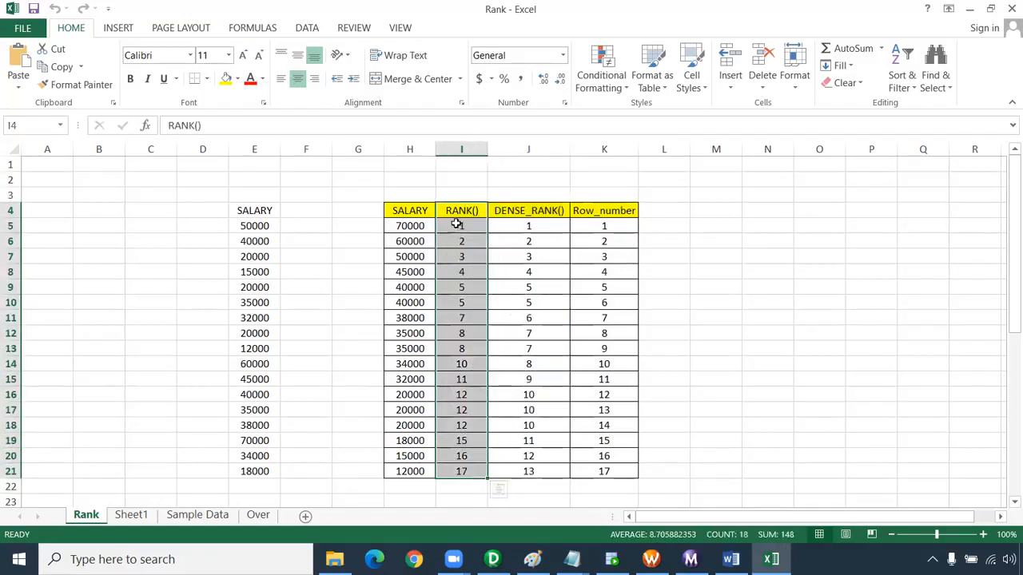
Examine how RANK() numbers the tied 40000, 35000 and 20000 salaries and the rows following each tie
{"action": "left_click_drag", "start_coordinate": [401, 226], "coordinate": [410, 471]}
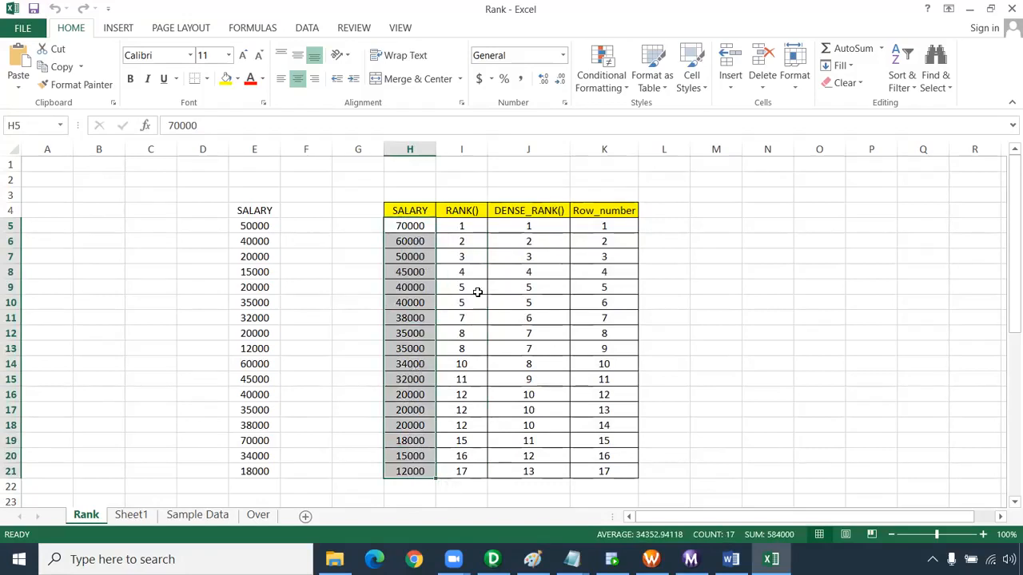
{"action": "left_click_drag", "start_coordinate": [466, 301], "coordinate": [392, 291]}
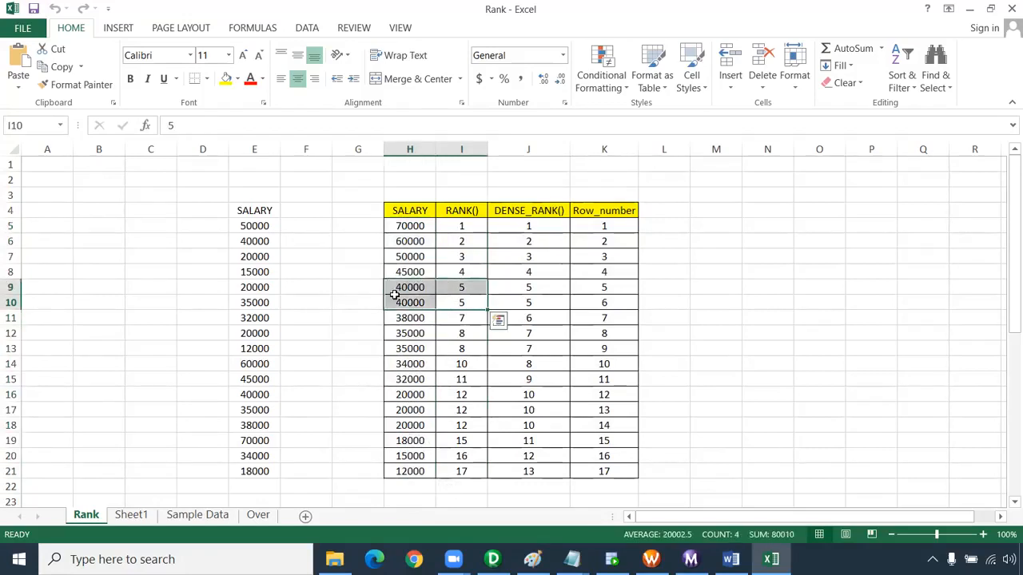
{"action": "left_click", "coordinate": [469, 318]}
{"action": "left_click_drag", "start_coordinate": [474, 333], "coordinate": [469, 350]}
{"action": "left_click", "coordinate": [470, 366]}
{"action": "left_click", "coordinate": [470, 362]}
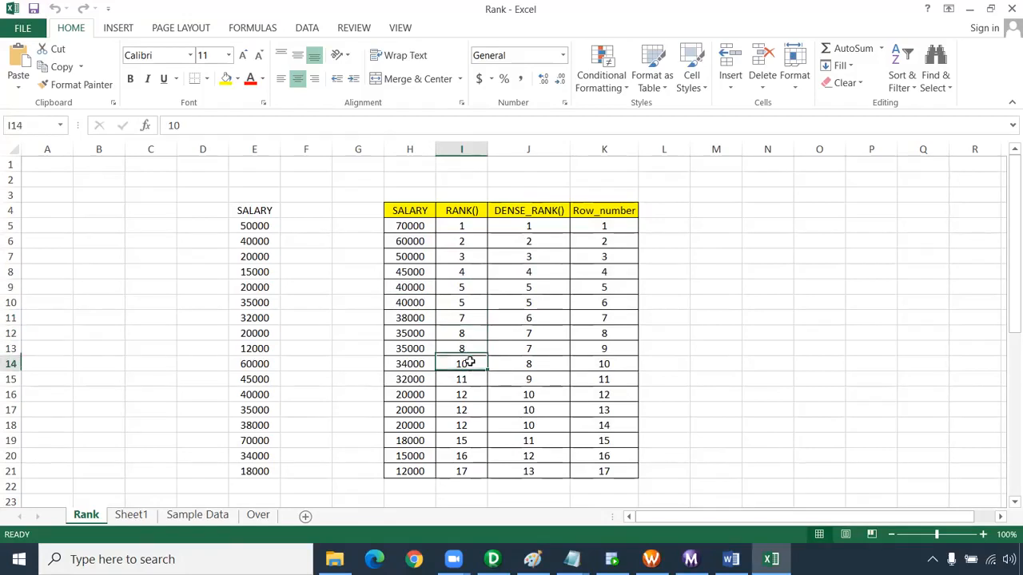
{"action": "left_click", "coordinate": [468, 378]}
{"action": "left_click_drag", "start_coordinate": [468, 393], "coordinate": [469, 427]}
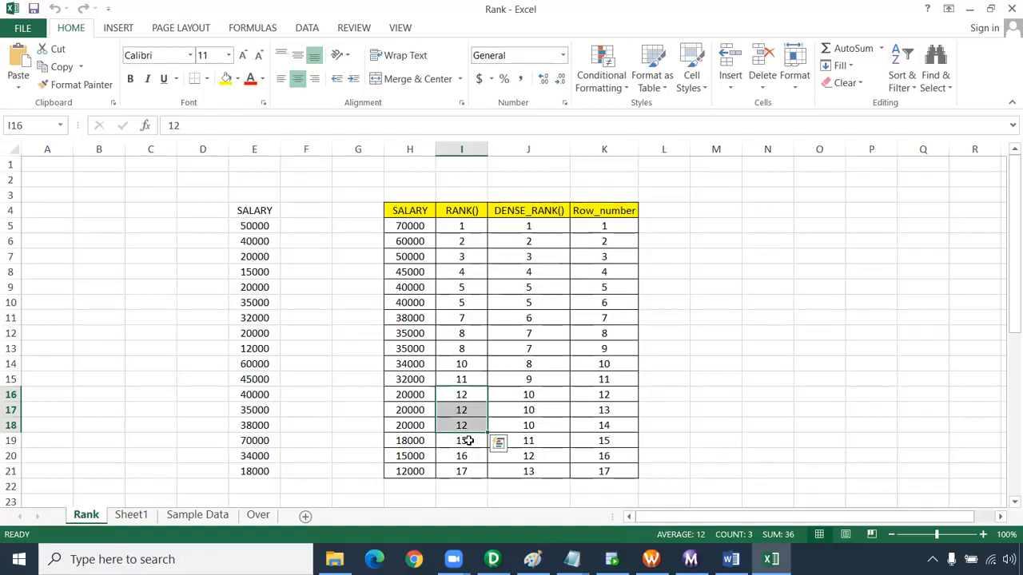
{"action": "left_click_drag", "start_coordinate": [454, 196], "coordinate": [481, 505]}
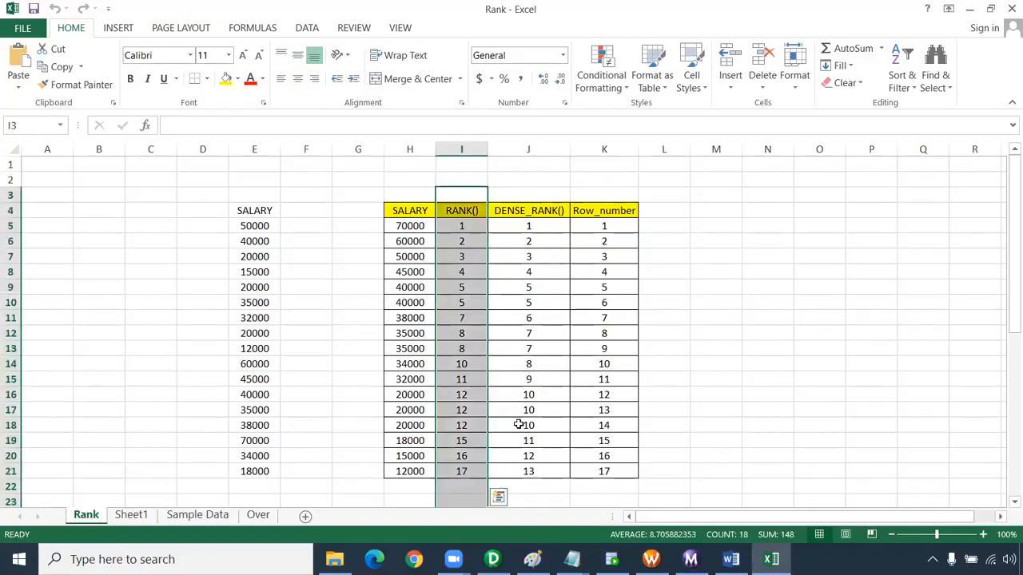
Examine the department-wise ranking example, comparing the unsorted salary and Dept_id list with the colour-coded table
{"action": "scroll", "coordinate": [518, 425], "scroll_direction": "down", "scroll_amount": 7}
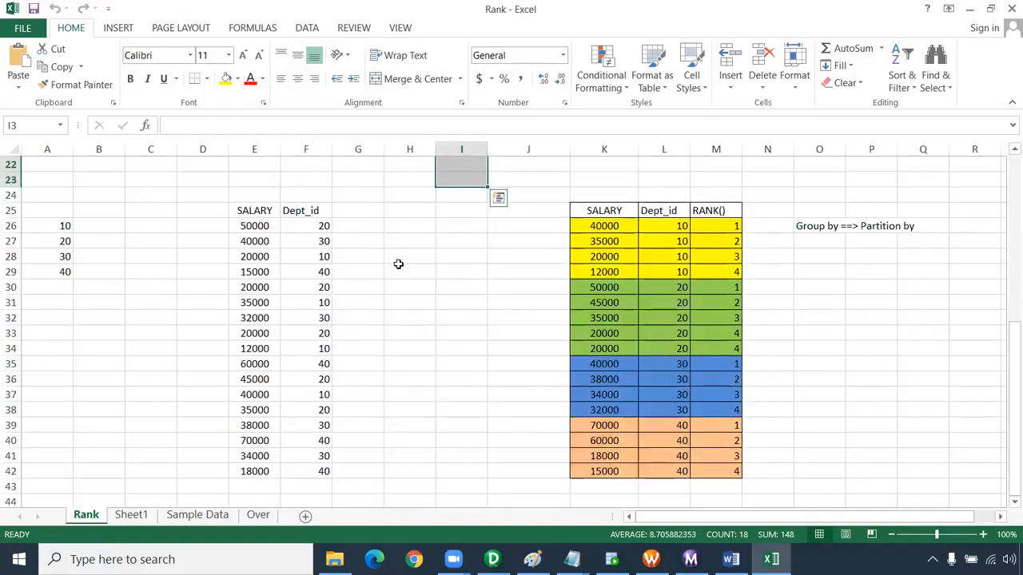
{"action": "left_click_drag", "start_coordinate": [254, 226], "coordinate": [311, 473]}
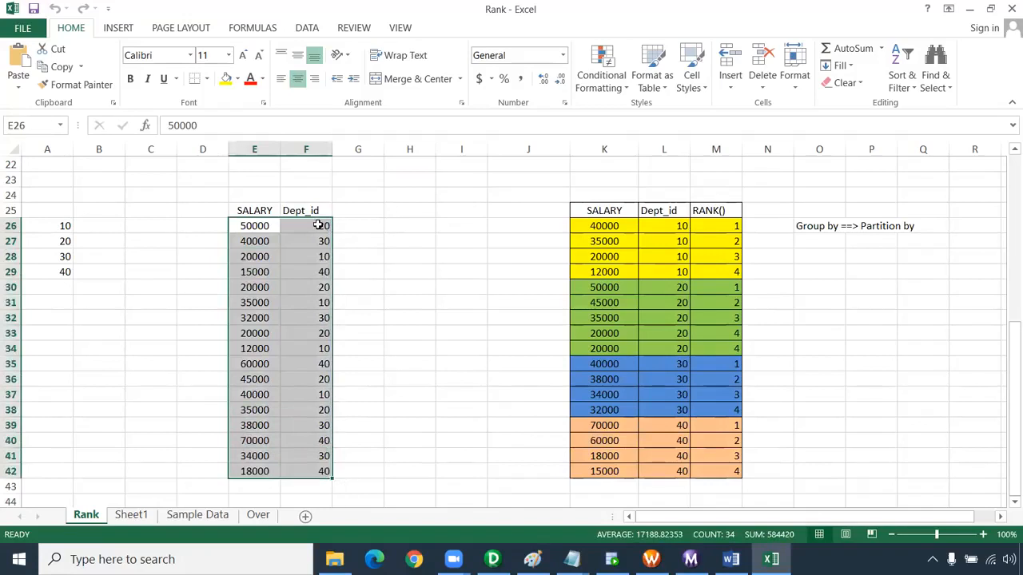
{"action": "left_click_drag", "start_coordinate": [679, 226], "coordinate": [678, 393]}
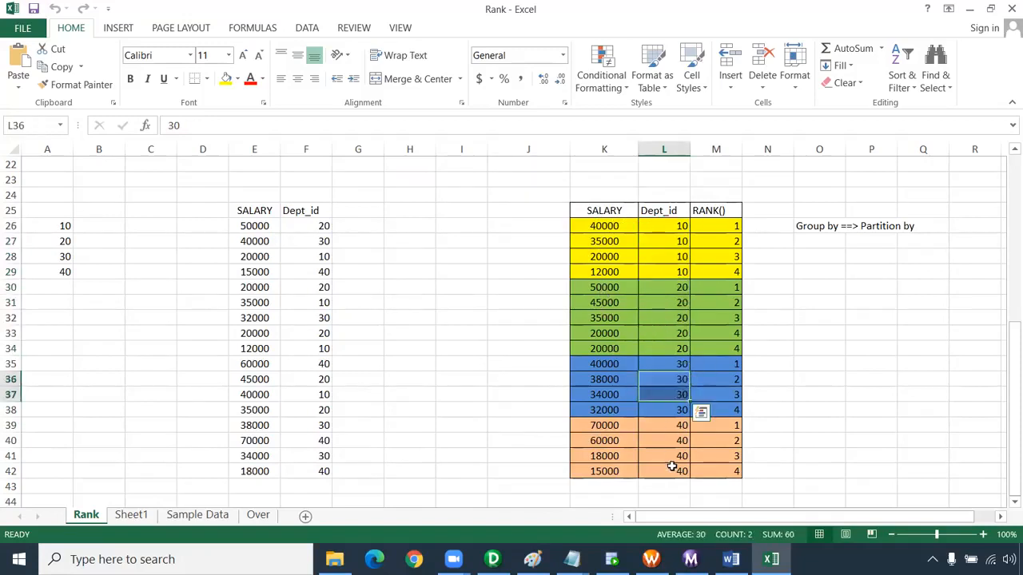
{"action": "left_click_drag", "start_coordinate": [664, 195], "coordinate": [657, 486]}
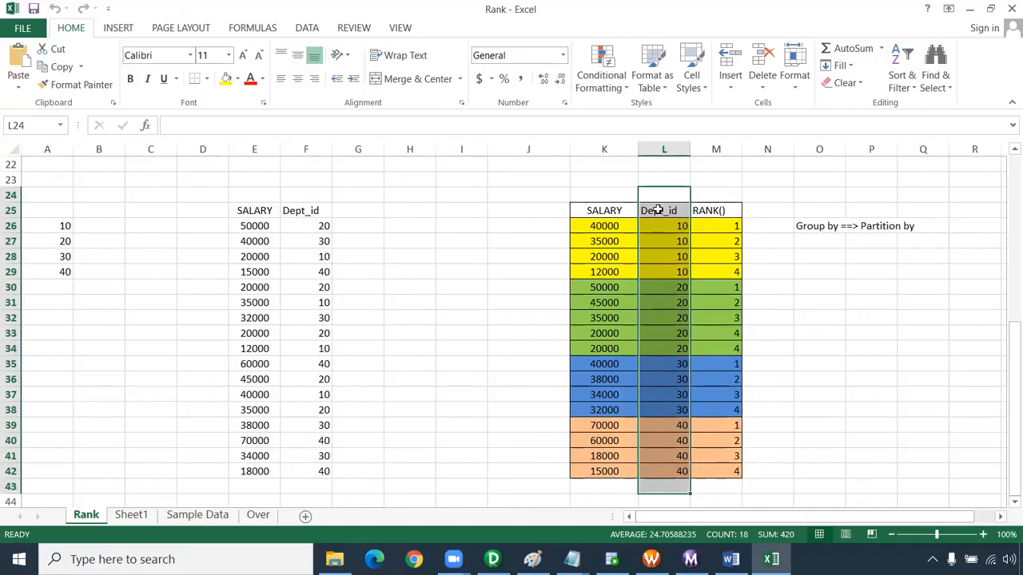
{"action": "left_click_drag", "start_coordinate": [603, 185], "coordinate": [600, 486]}
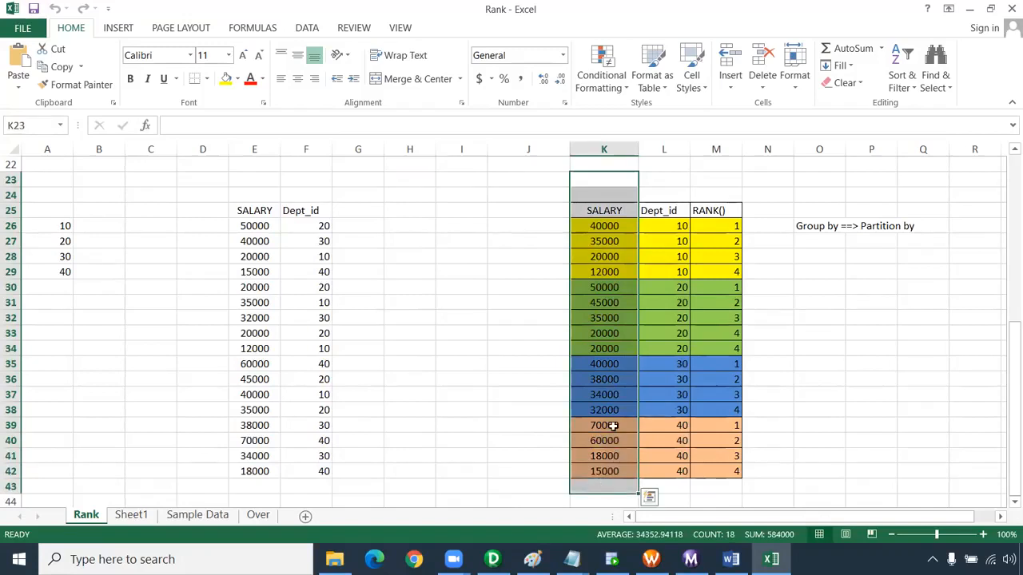
Switch to the Transformation Notes in Notepad and show the Rank Transformation section at 70% zoom
{"action": "left_click", "coordinate": [572, 559]}
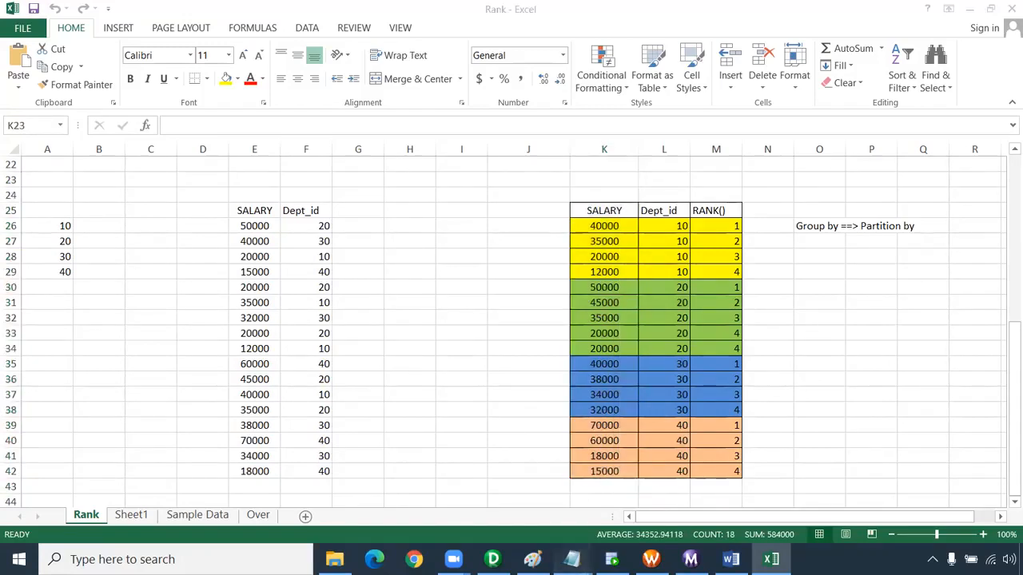
{"action": "left_click", "coordinate": [655, 487]}
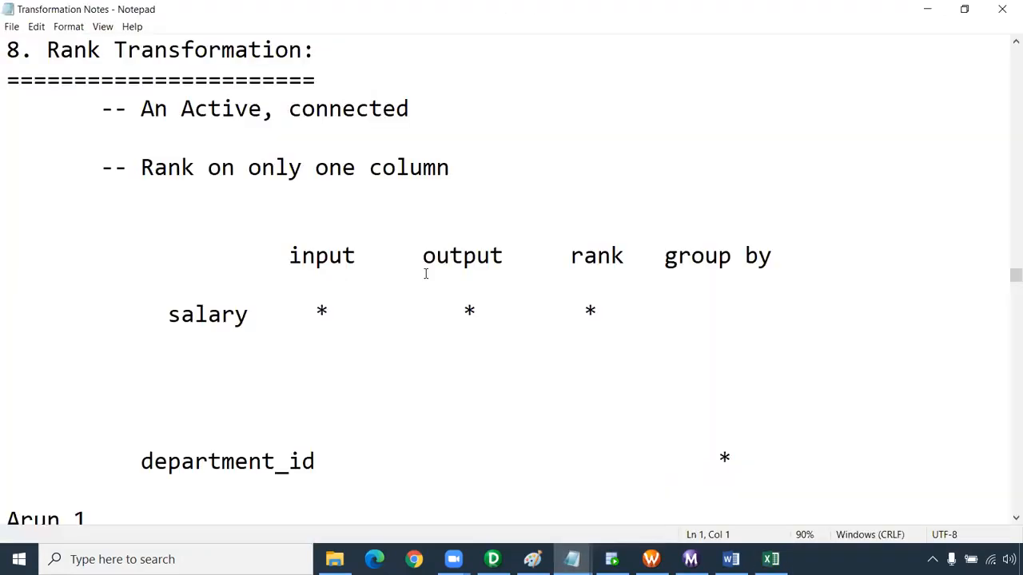
{"action": "left_click", "coordinate": [290, 256]}
{"action": "scroll", "coordinate": [512, 256], "scroll_direction": "down", "scroll_amount": 2}
{"action": "scroll", "coordinate": [512, 256], "scroll_direction": "down", "scroll_amount": 1, "text": "ctrl"}
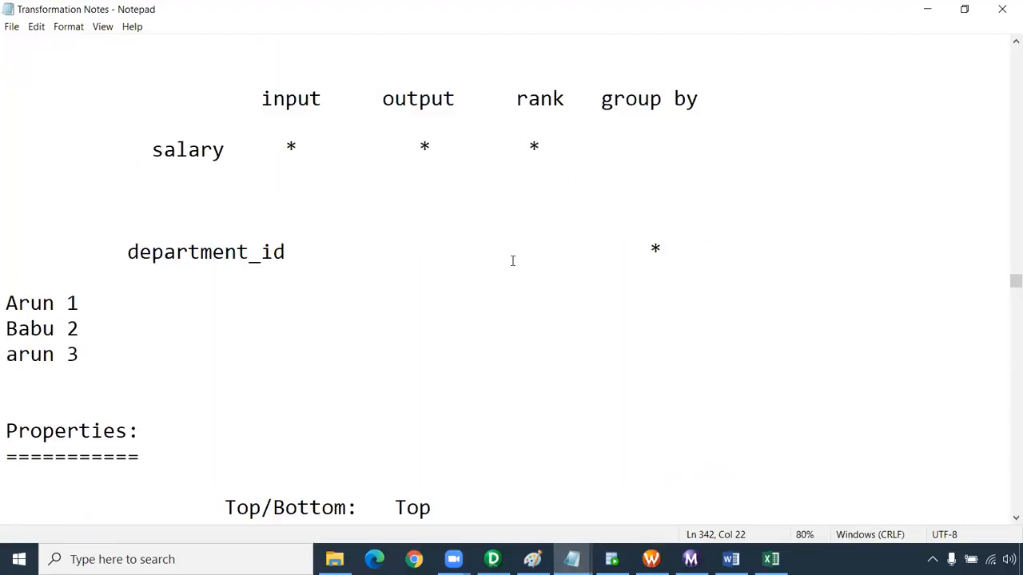
{"action": "scroll", "coordinate": [512, 261], "scroll_direction": "down", "scroll_amount": 2}
{"action": "scroll", "coordinate": [512, 261], "scroll_direction": "down", "scroll_amount": 1, "text": "ctrl"}
{"action": "scroll", "coordinate": [512, 261], "scroll_direction": "up", "scroll_amount": 4}
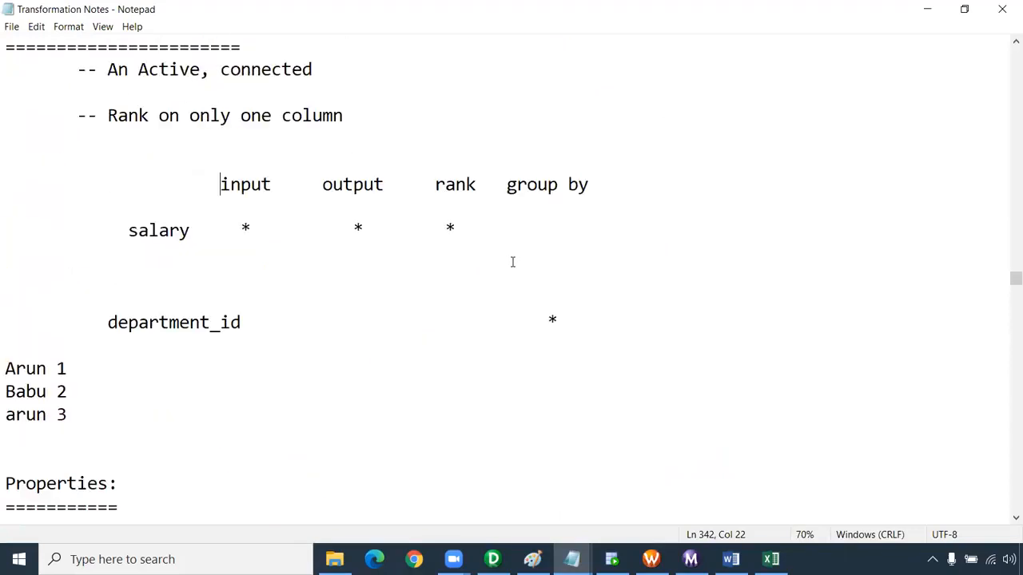
{"action": "scroll", "coordinate": [313, 205], "scroll_direction": "up", "scroll_amount": 1}
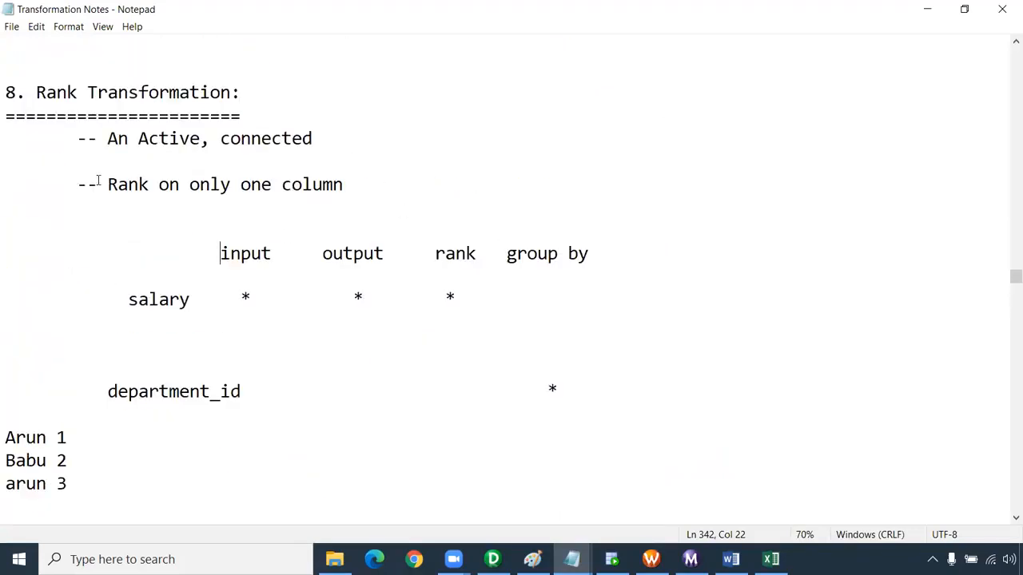
Review the one-column rank rule and the port settings noted for salary and department_id
{"action": "left_click_drag", "start_coordinate": [107, 185], "coordinate": [368, 201]}
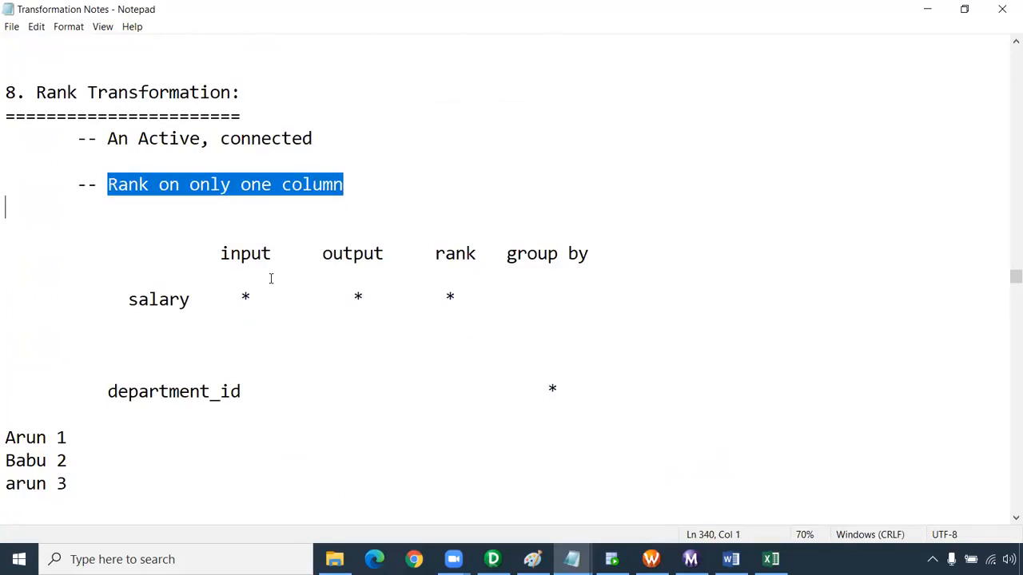
{"action": "left_click_drag", "start_coordinate": [200, 299], "coordinate": [128, 305]}
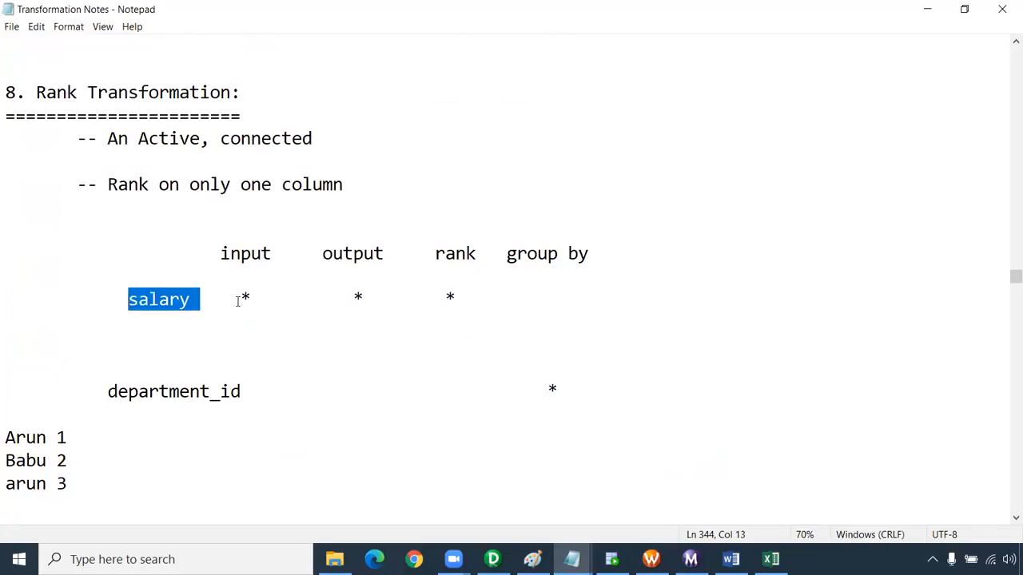
{"action": "left_click_drag", "start_coordinate": [456, 298], "coordinate": [446, 298]}
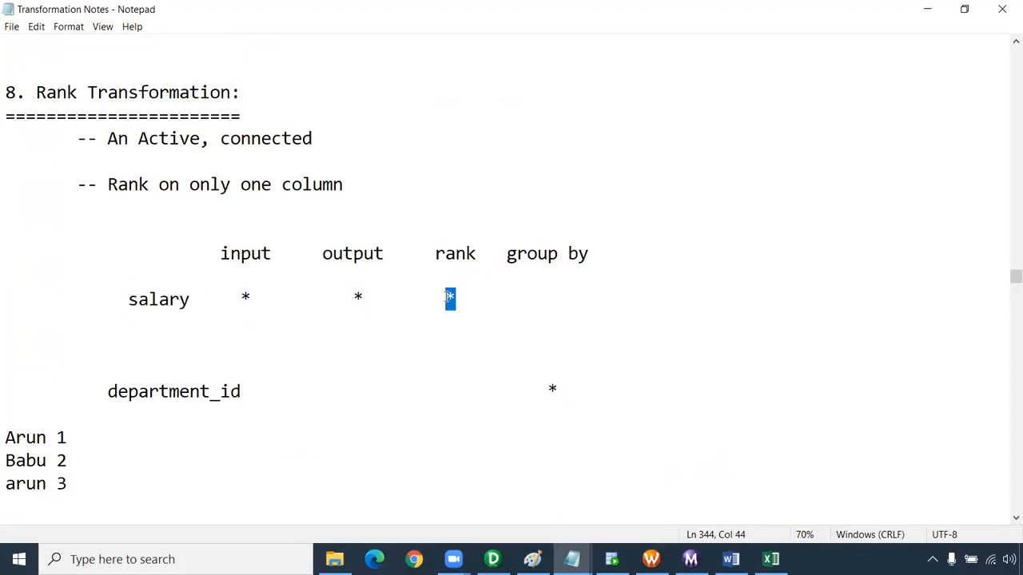
{"action": "left_click_drag", "start_coordinate": [563, 390], "coordinate": [110, 392]}
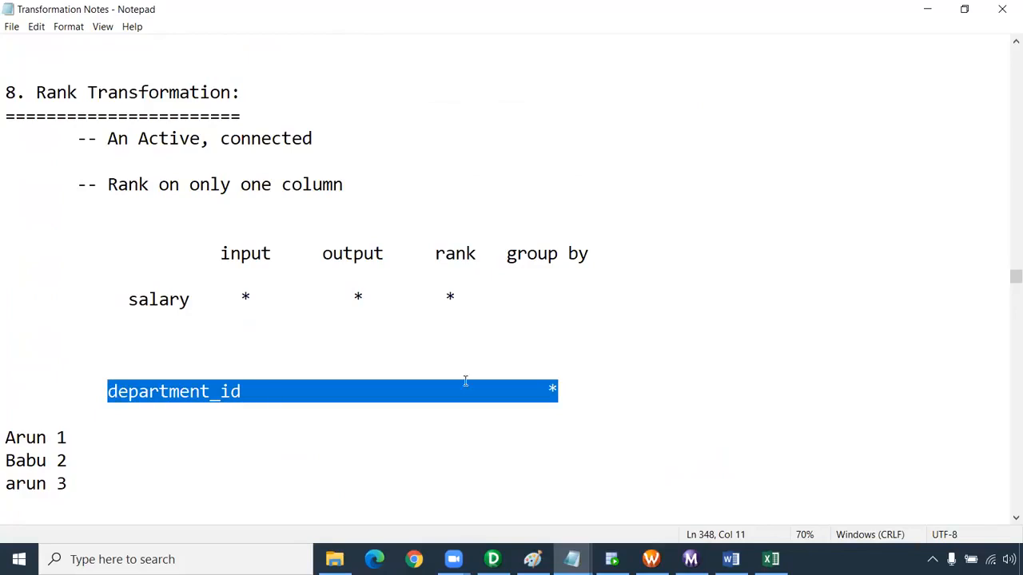
Review the Rank transformation's Top/Bottom and Number of Rank properties and the note about dense rank
{"action": "scroll", "coordinate": [559, 414], "scroll_direction": "down", "scroll_amount": 5}
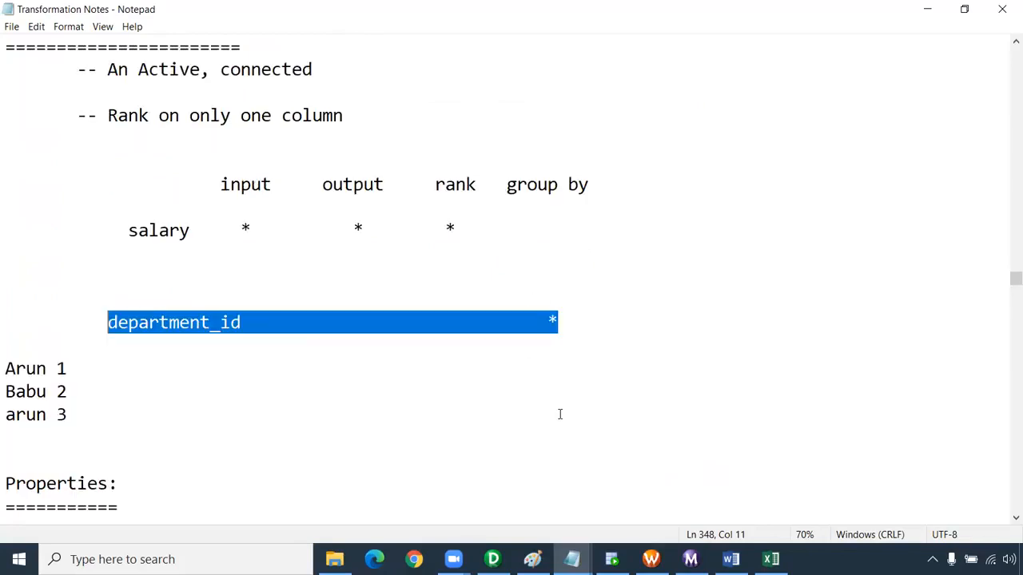
{"action": "left_click_drag", "start_coordinate": [189, 276], "coordinate": [409, 280]}
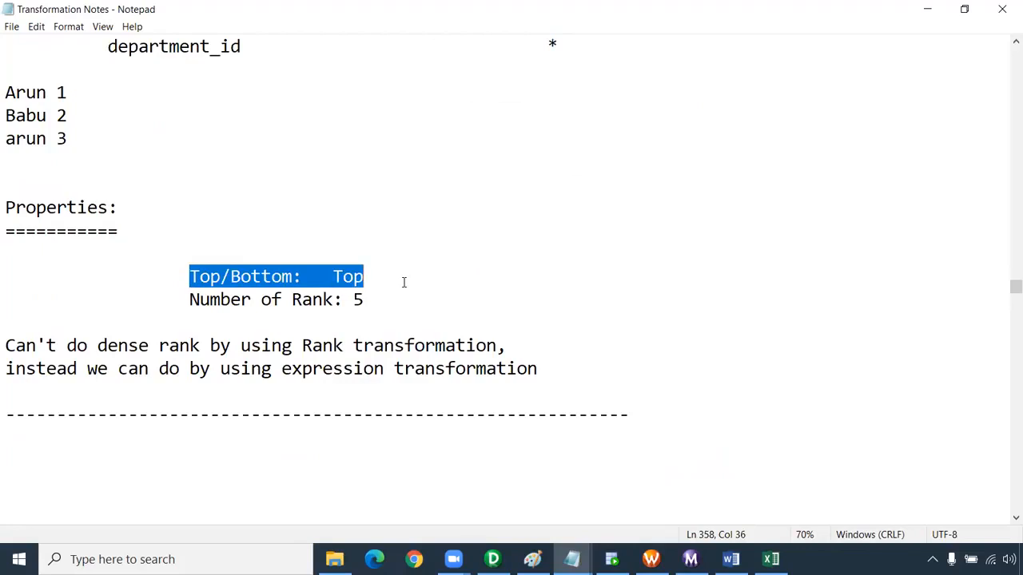
{"action": "double_click", "coordinate": [355, 277]}
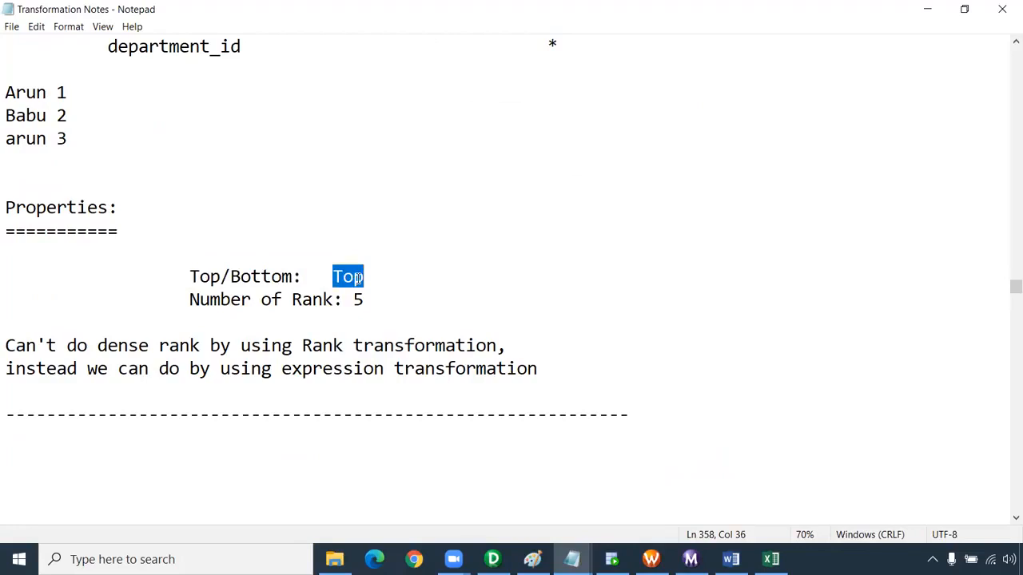
{"action": "left_click_drag", "start_coordinate": [182, 297], "coordinate": [354, 299]}
{"action": "left_click", "coordinate": [389, 297]}
{"action": "left_click", "coordinate": [401, 264]}
{"action": "left_click_drag", "start_coordinate": [515, 353], "coordinate": [6, 345]}
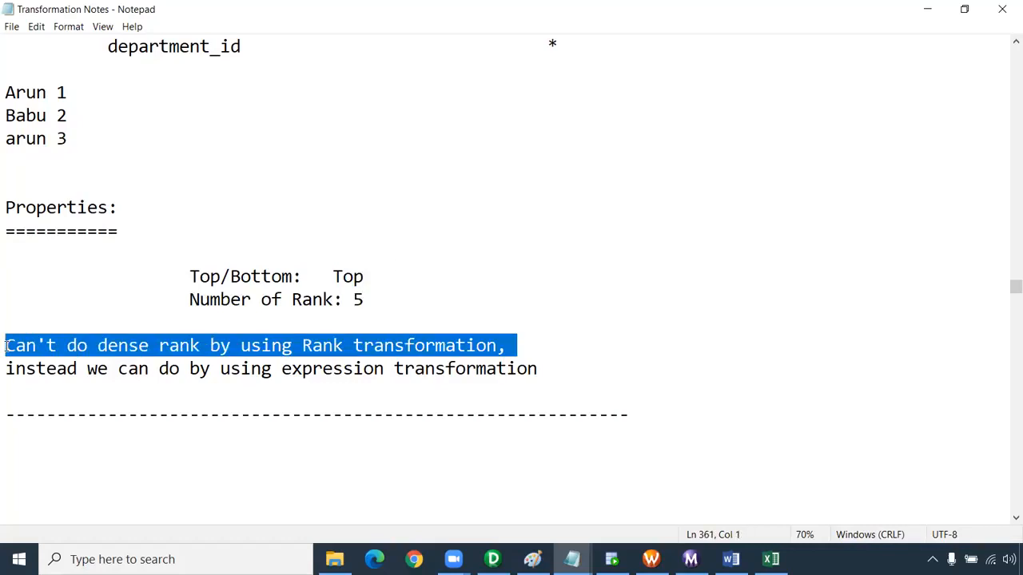
{"action": "left_click_drag", "start_coordinate": [8, 370], "coordinate": [606, 373]}
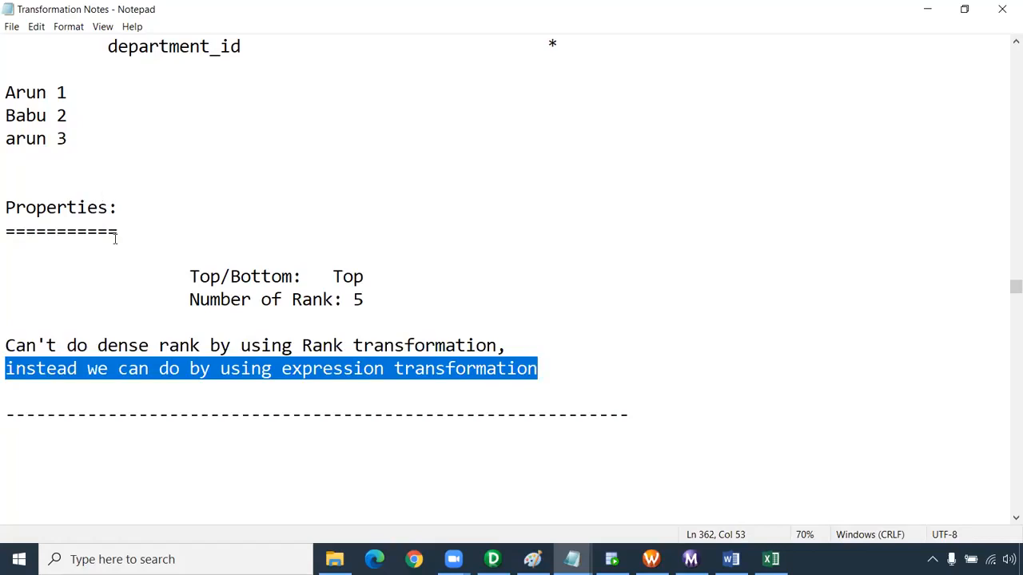
Examine the three-line example of names and numbers above the Properties heading in the Rank notes
{"action": "scroll", "coordinate": [114, 238], "scroll_direction": "up", "scroll_amount": 2}
{"action": "left_click_drag", "start_coordinate": [72, 280], "coordinate": [6, 227]}
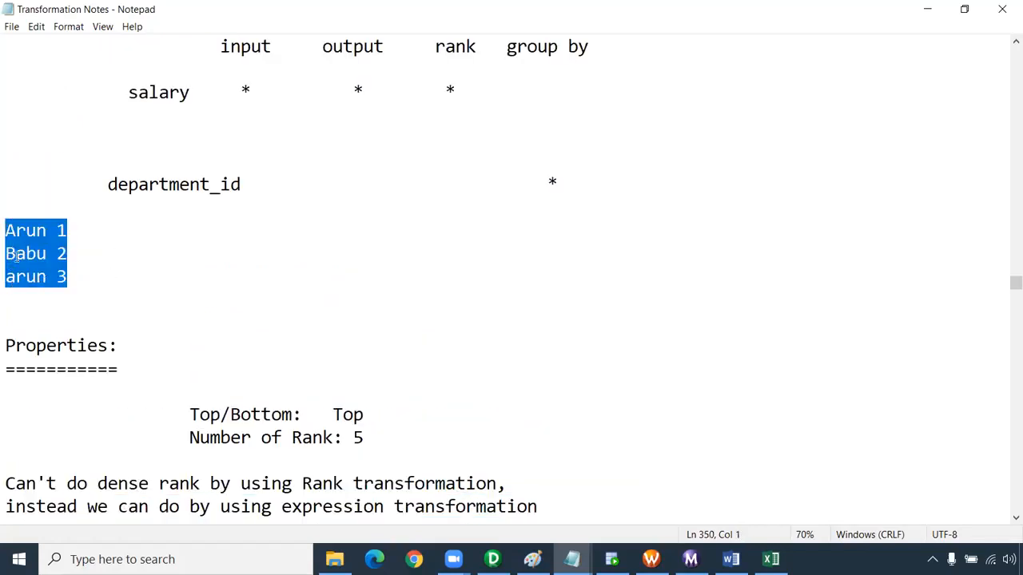
{"action": "left_click_drag", "start_coordinate": [66, 230], "coordinate": [56, 253]}
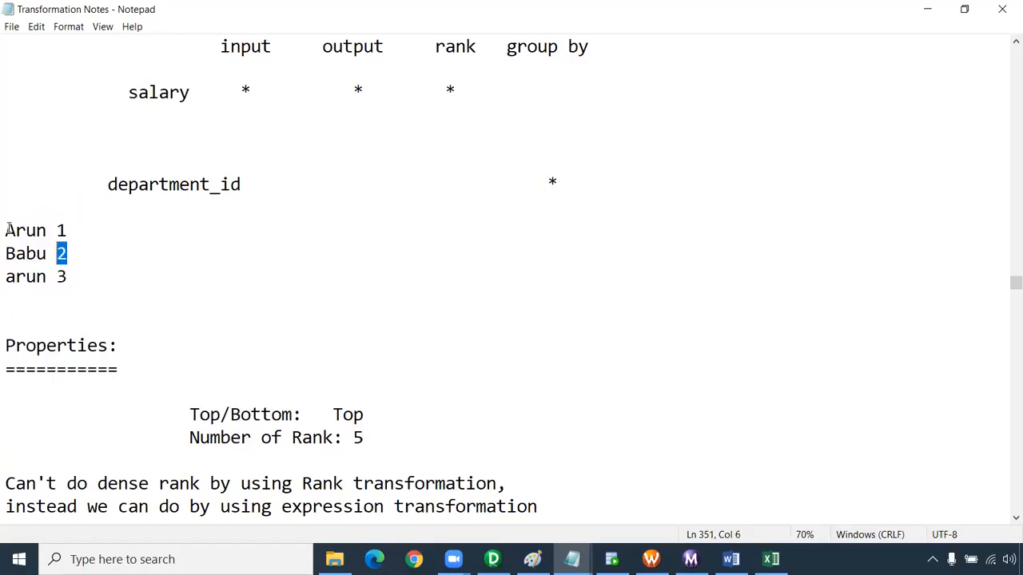
{"action": "left_click_drag", "start_coordinate": [6, 231], "coordinate": [6, 302]}
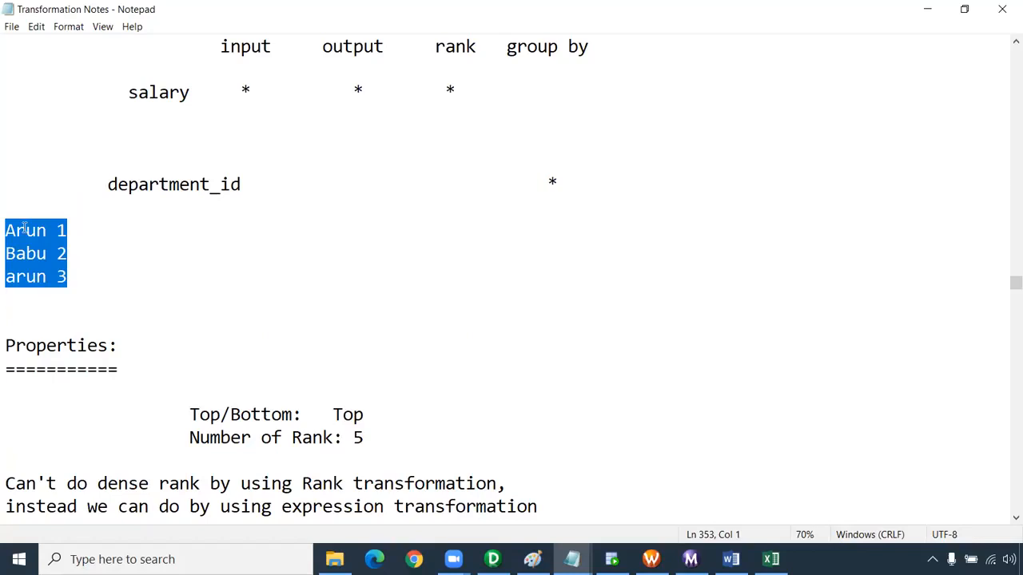
Switch to Informatica PowerCenter Designer and create a new mapping named m_Rank_Transformation
{"action": "left_click", "coordinate": [15, 278]}
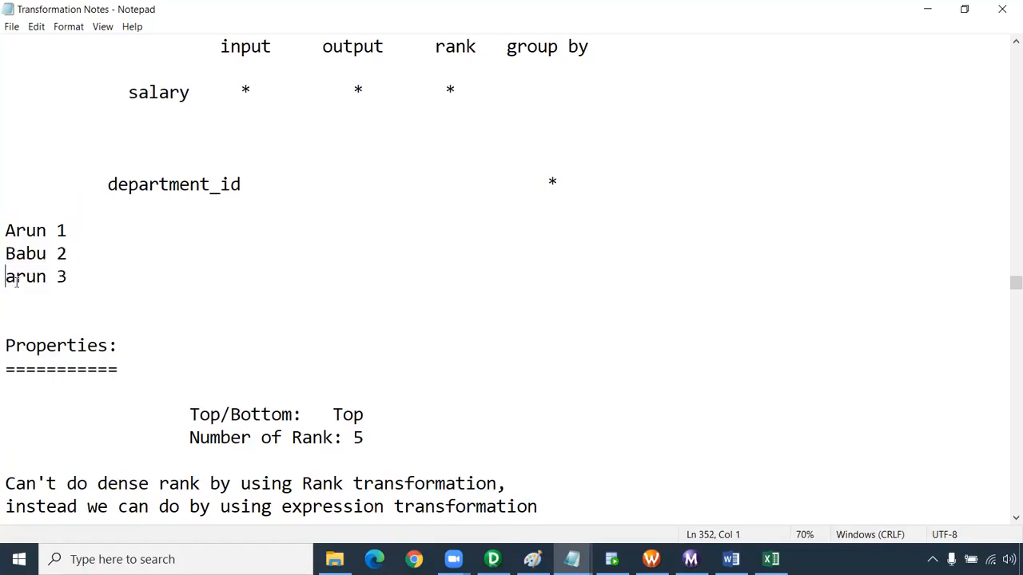
{"action": "mouse_move", "coordinate": [771, 560]}
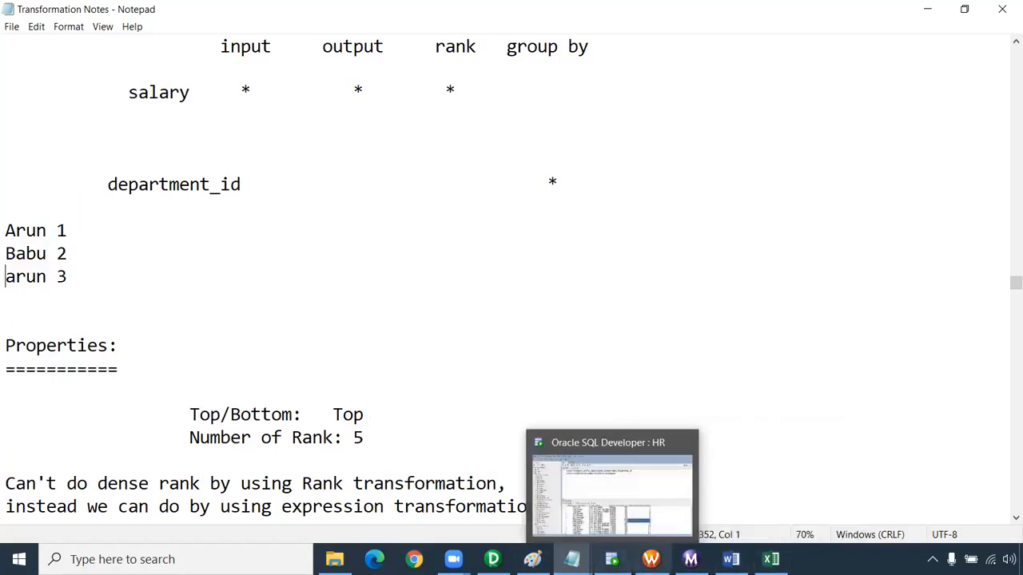
{"action": "left_click", "coordinate": [542, 492]}
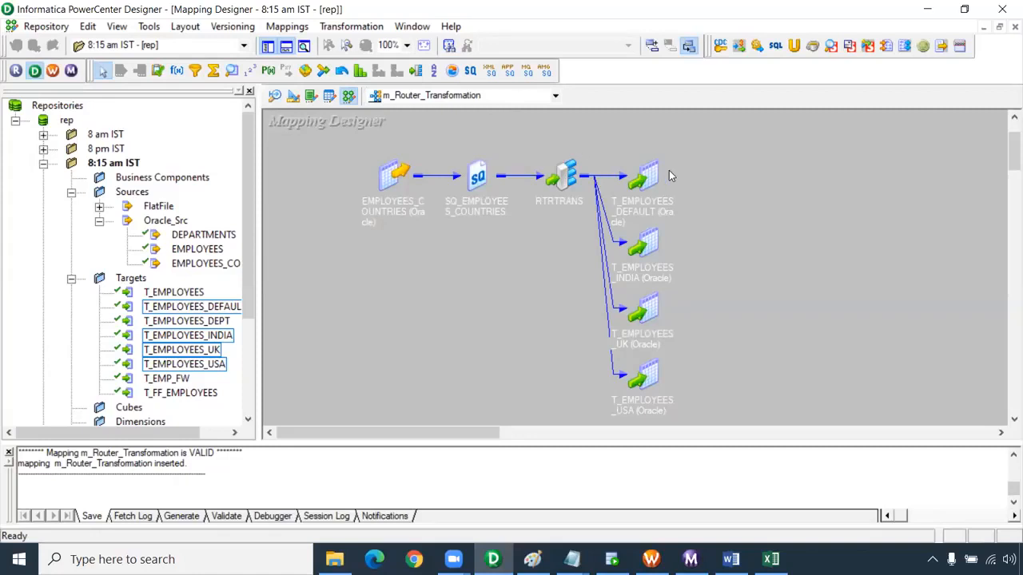
{"action": "left_click", "coordinate": [286, 26]}
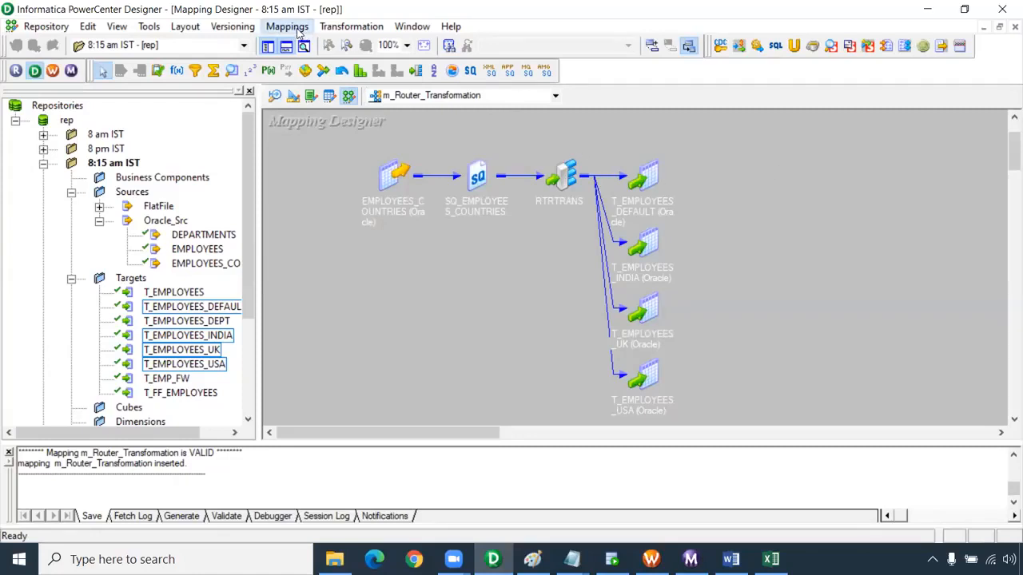
{"action": "left_click", "coordinate": [296, 43]}
{"action": "type", "text": "m_Rank"}
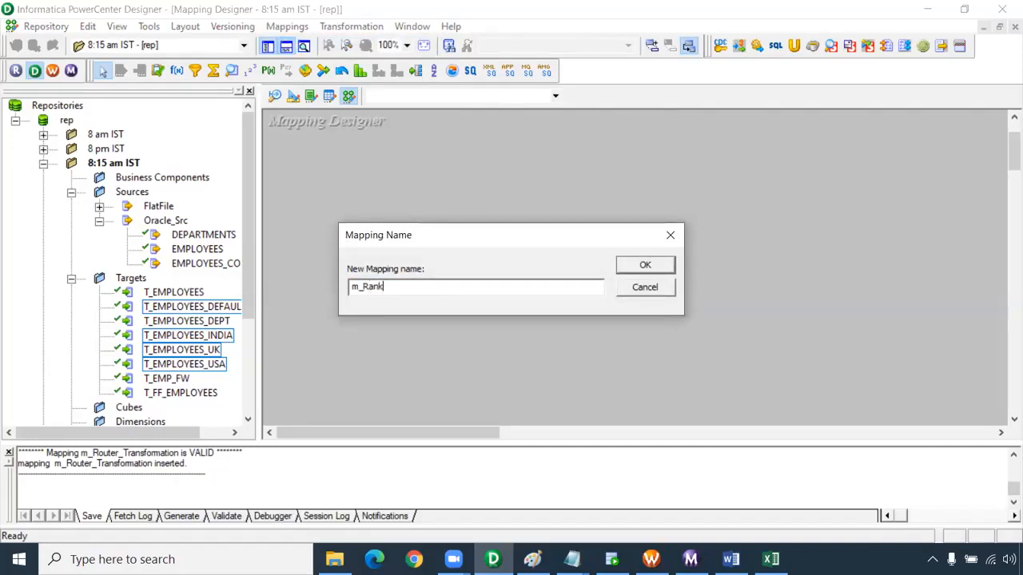
{"action": "type", "text": "_Transformation"}
{"action": "key", "text": "Return"}
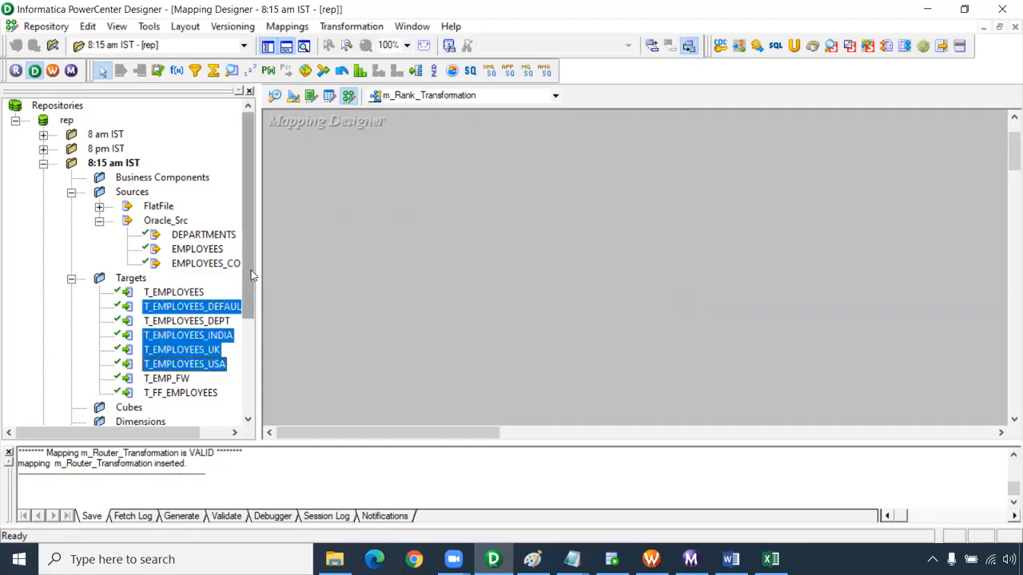
Add the EMPLOYEES Oracle source and the T_EMPLOYEES target to the mapping, with space between them
{"action": "left_click", "coordinate": [189, 250]}
{"action": "left_click_drag", "start_coordinate": [190, 253], "coordinate": [432, 210]}
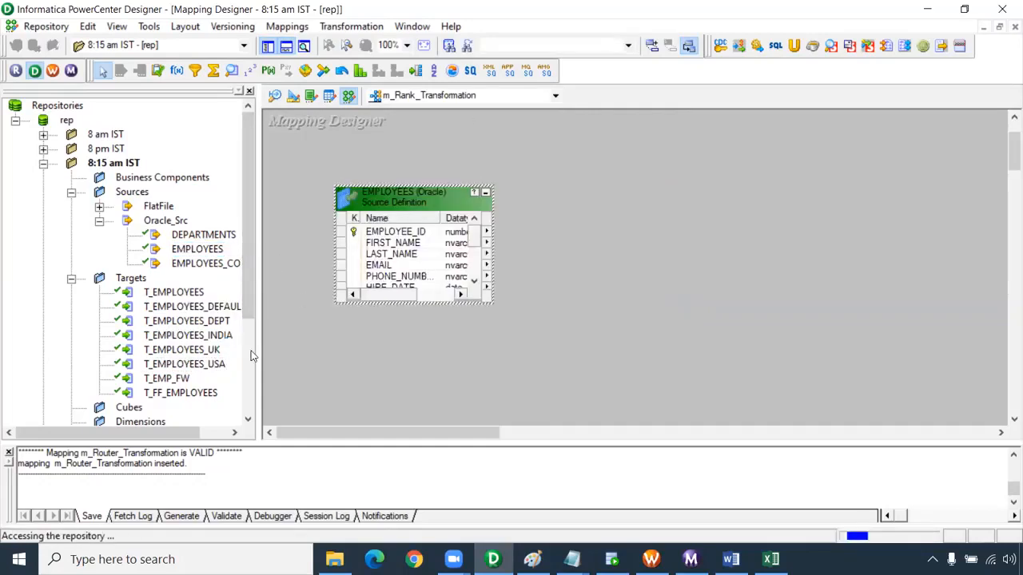
{"action": "left_click_drag", "start_coordinate": [196, 294], "coordinate": [941, 171]}
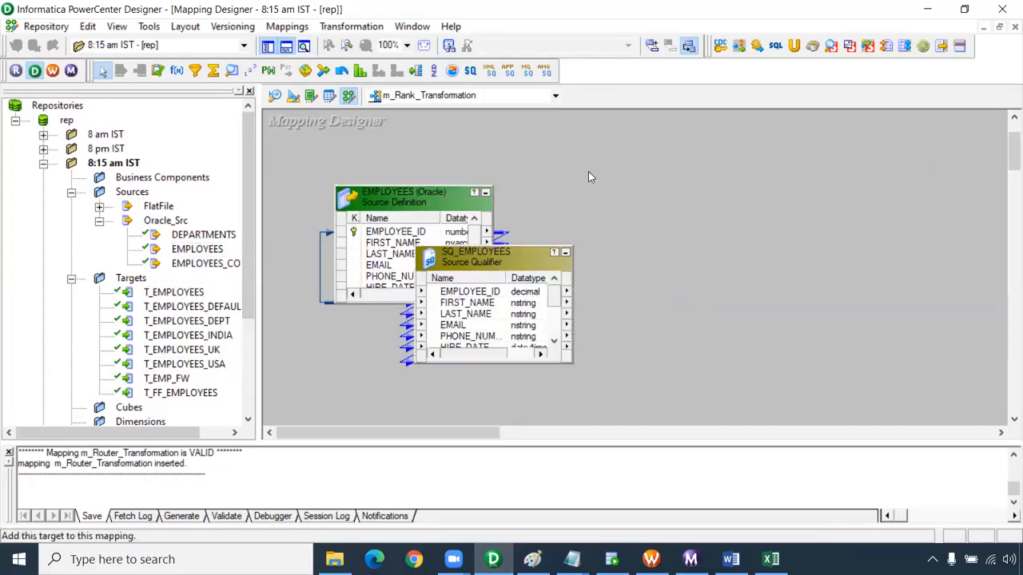
Place an enlarged Rank transformation between source and target and link all the SQ_EMPLOYEES ports to it
{"action": "left_click", "coordinate": [416, 72]}
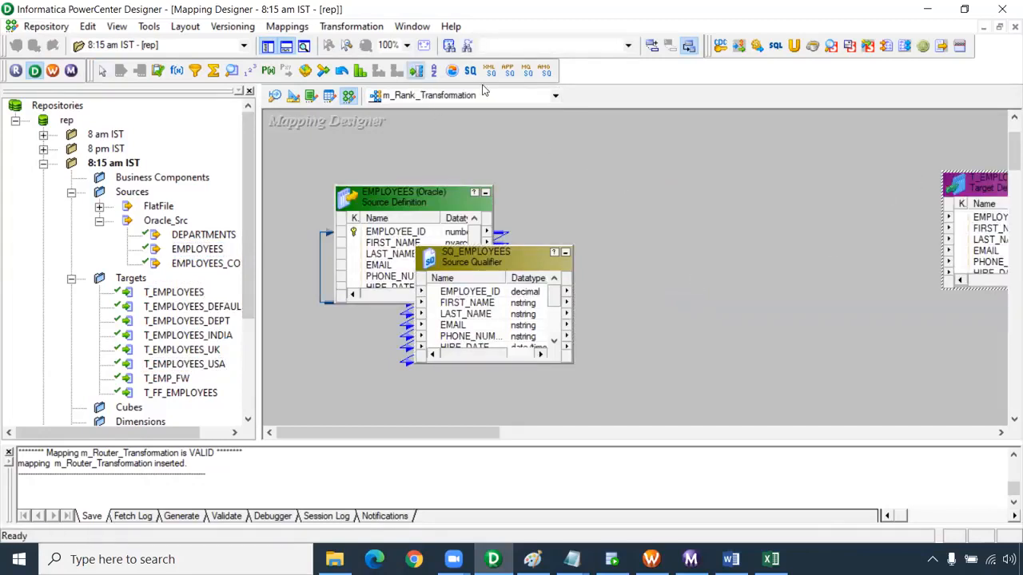
{"action": "left_click", "coordinate": [361, 74]}
{"action": "left_click_drag", "start_coordinate": [649, 129], "coordinate": [885, 414]}
{"action": "right_click", "coordinate": [480, 293]}
{"action": "left_click", "coordinate": [515, 300]}
{"action": "left_click_drag", "start_coordinate": [515, 300], "coordinate": [743, 220]}
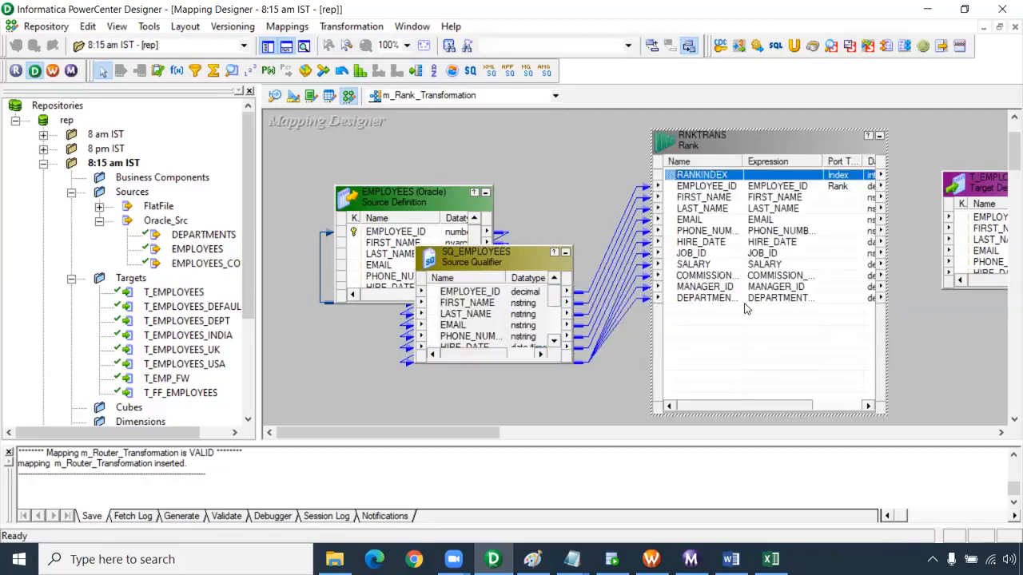
{"action": "left_click_drag", "start_coordinate": [482, 433], "coordinate": [553, 433]}
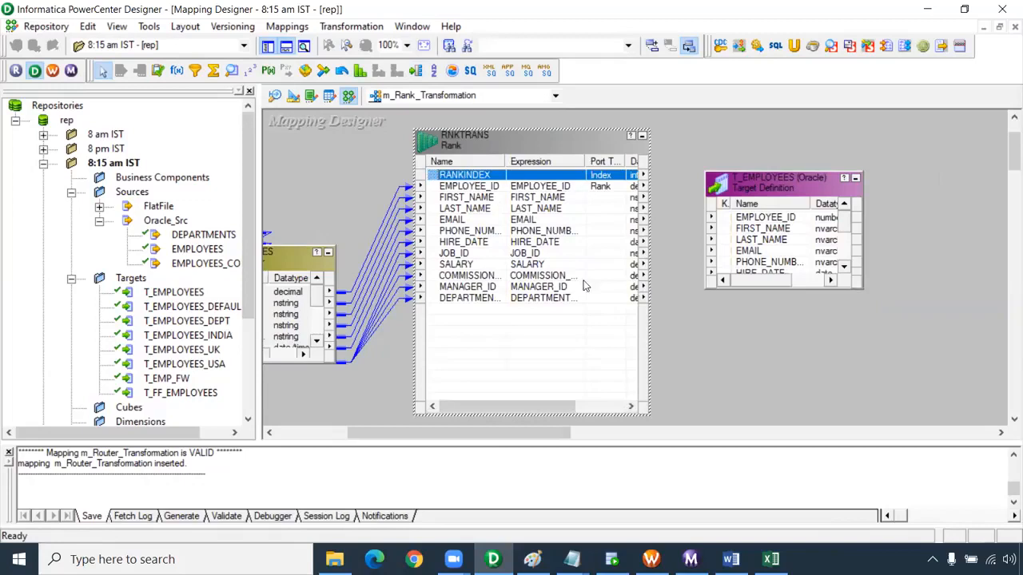
Switch to the Rank workbook in Excel and compare the unsorted salary list with the sorted SALARY and RANK() columns
{"action": "left_click", "coordinate": [771, 559]}
{"action": "scroll", "coordinate": [599, 240], "scroll_direction": "up", "scroll_amount": 7}
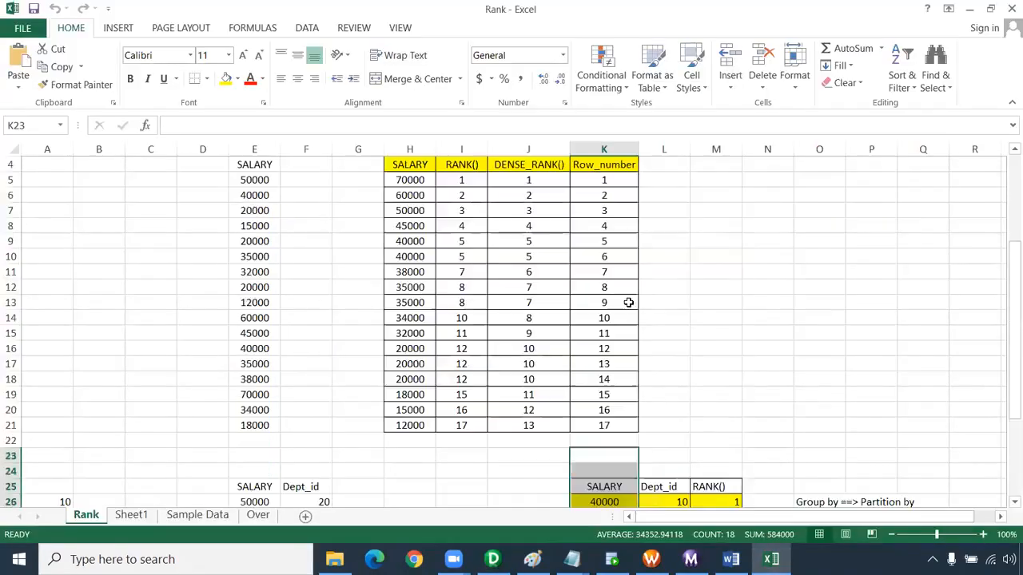
{"action": "left_click_drag", "start_coordinate": [462, 227], "coordinate": [478, 473]}
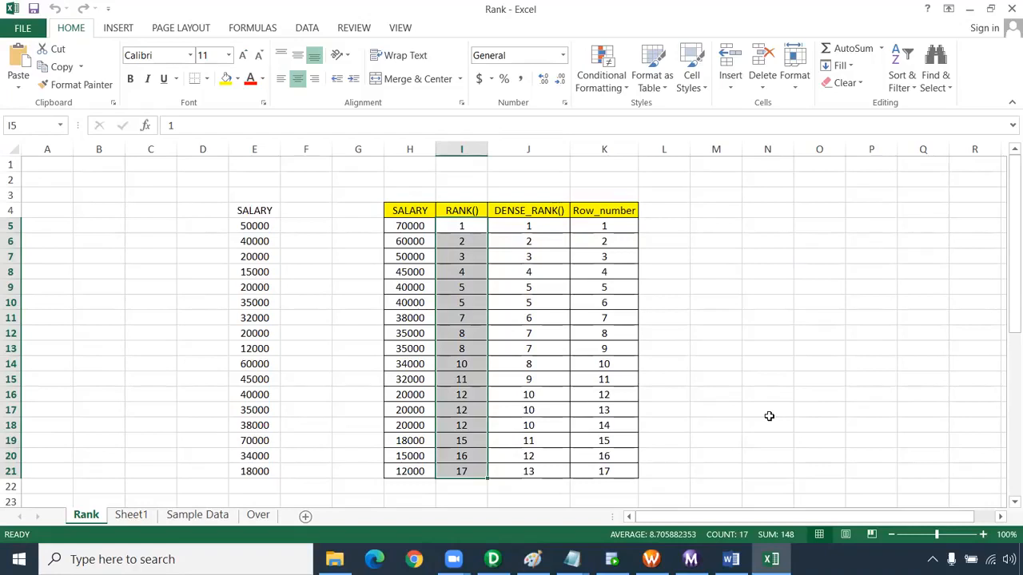
{"action": "left_click_drag", "start_coordinate": [409, 192], "coordinate": [386, 486]}
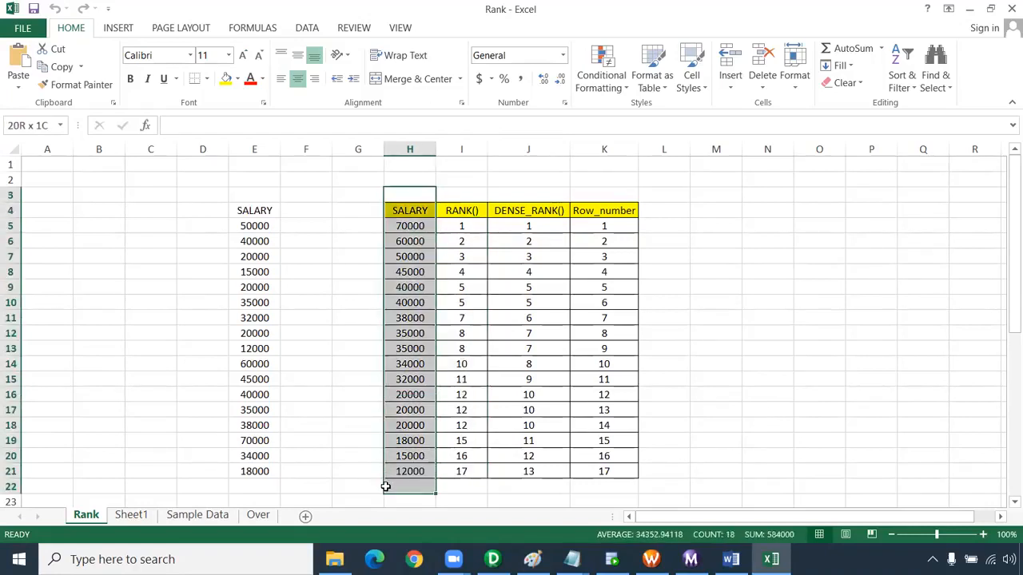
{"action": "left_click_drag", "start_coordinate": [463, 195], "coordinate": [445, 489]}
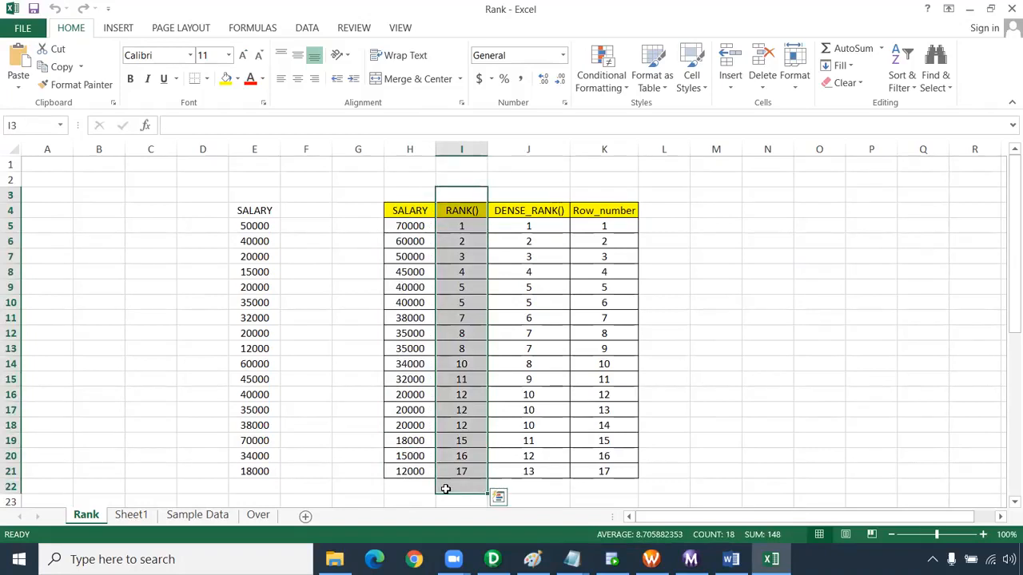
{"action": "key", "text": "alt+Tab"}
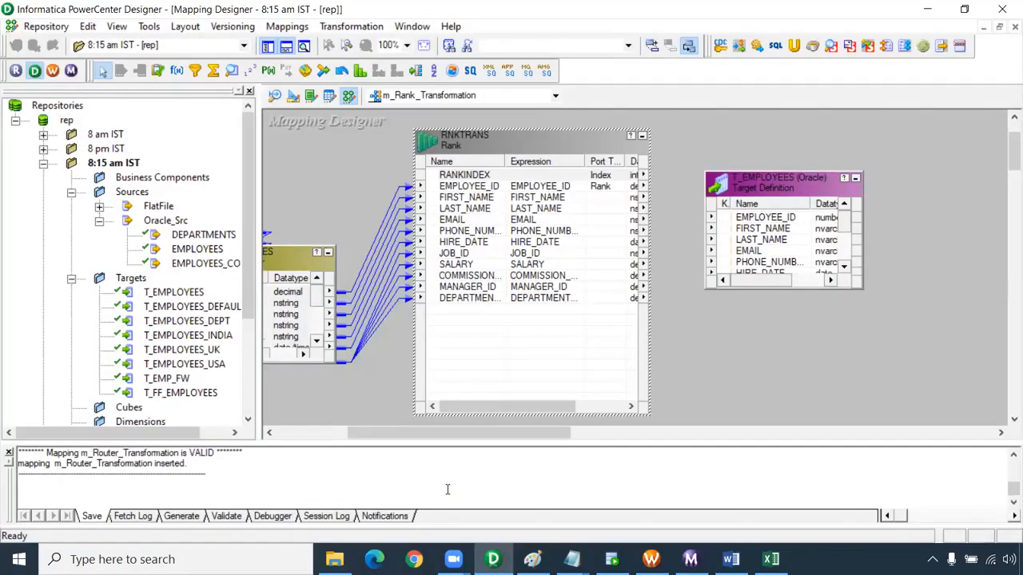
{"action": "key", "text": "alt+Tab"}
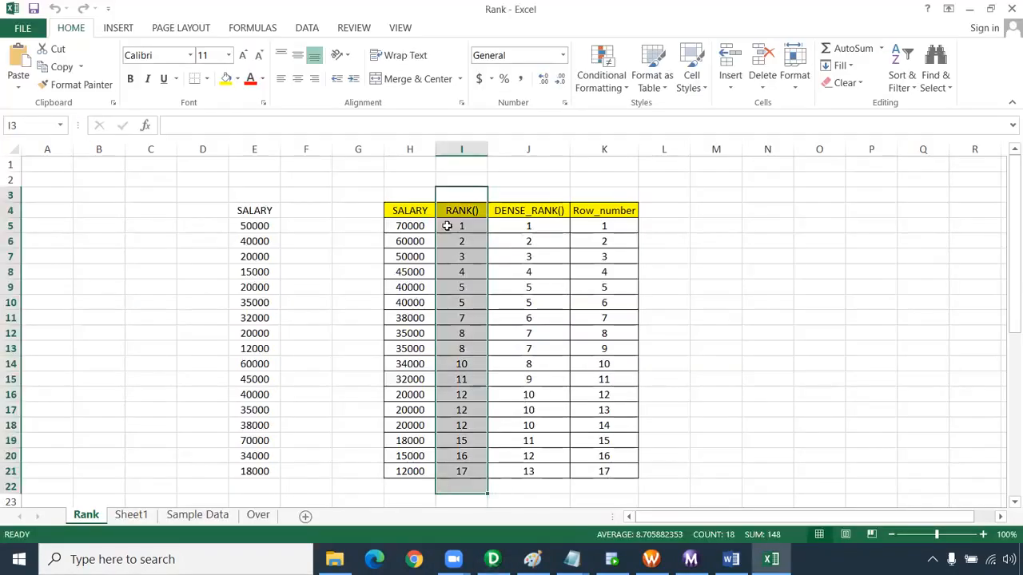
{"action": "left_click_drag", "start_coordinate": [265, 213], "coordinate": [258, 472]}
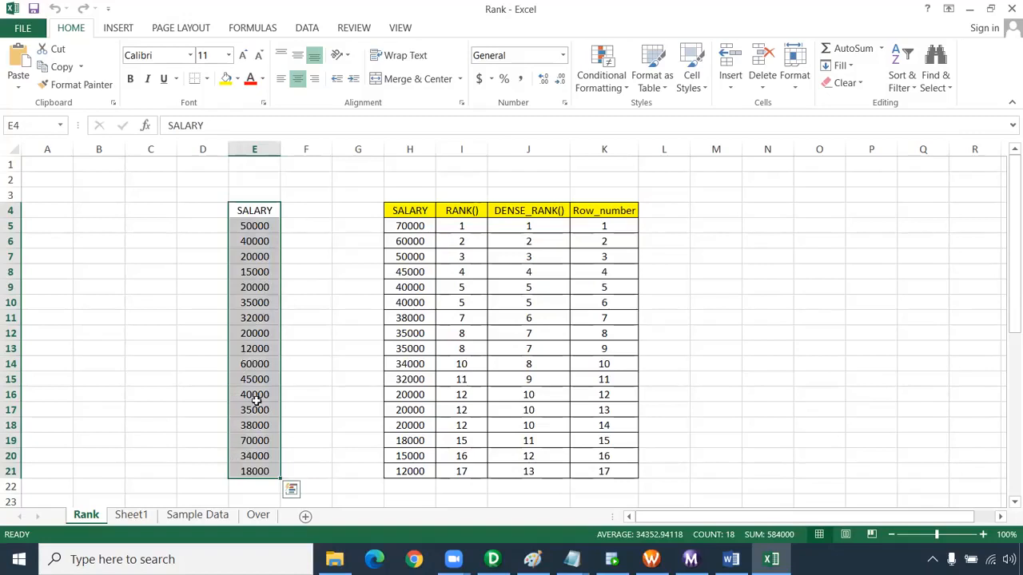
{"action": "scroll", "coordinate": [248, 320], "scroll_direction": "down", "scroll_amount": 1}
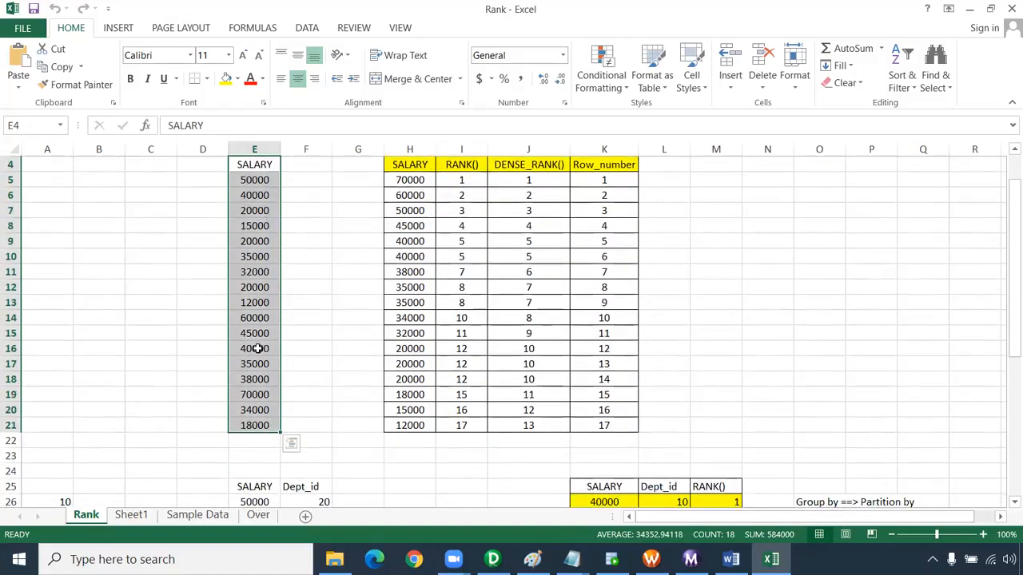
{"action": "scroll", "coordinate": [256, 347], "scroll_direction": "up", "scroll_amount": 1}
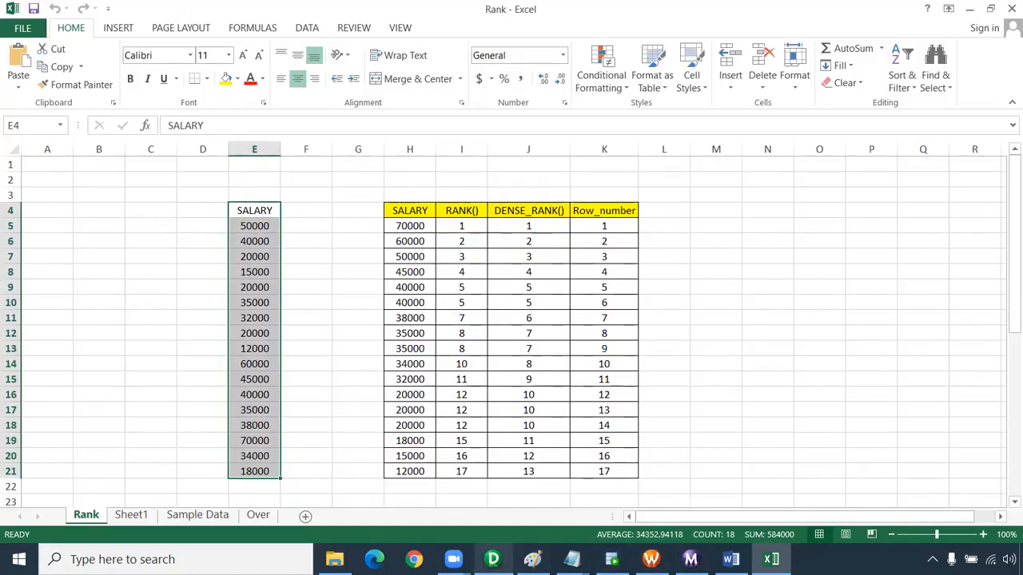
Switch back to PowerCenter Designer and make SALARY the rank port of RNKTRANS, leaving DEPARTMENT_ID without grouping
{"action": "left_click", "coordinate": [493, 559]}
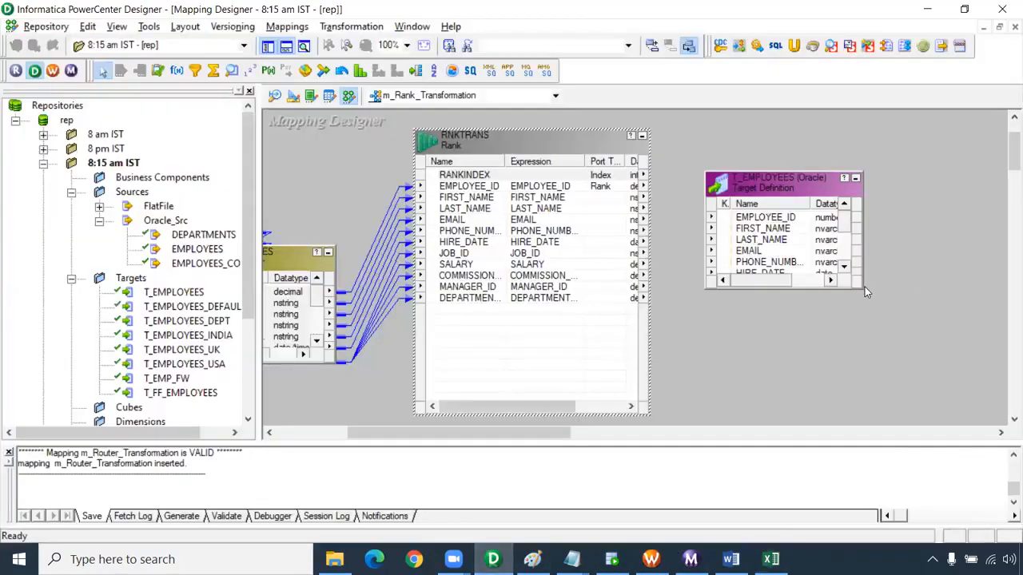
{"action": "double_click", "coordinate": [521, 219]}
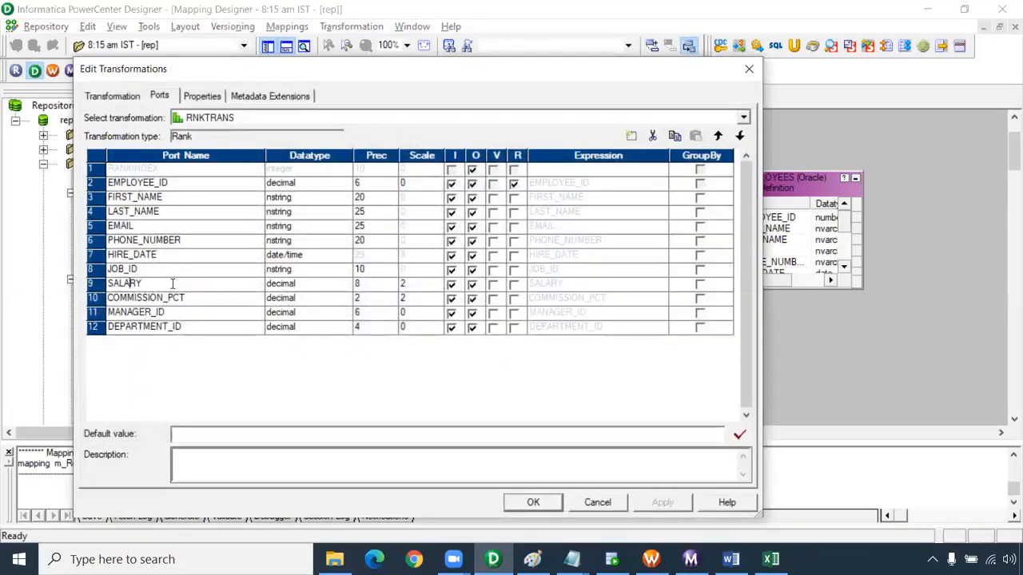
{"action": "left_click", "coordinate": [514, 284]}
{"action": "left_click", "coordinate": [700, 328]}
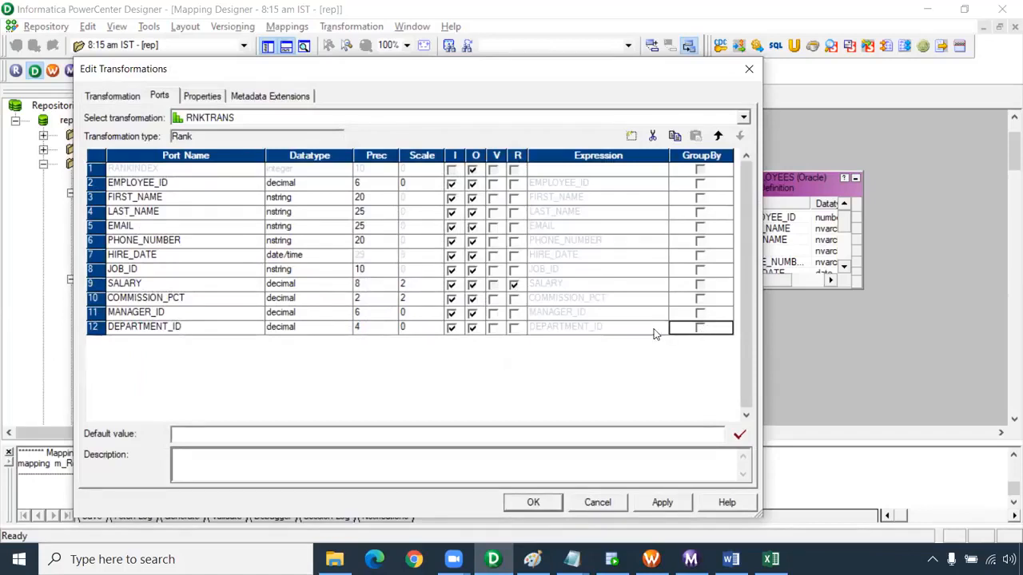
In the Rank transformation's properties, keep Top ranking and set Number of Ranks to 10
{"action": "left_click", "coordinate": [202, 97]}
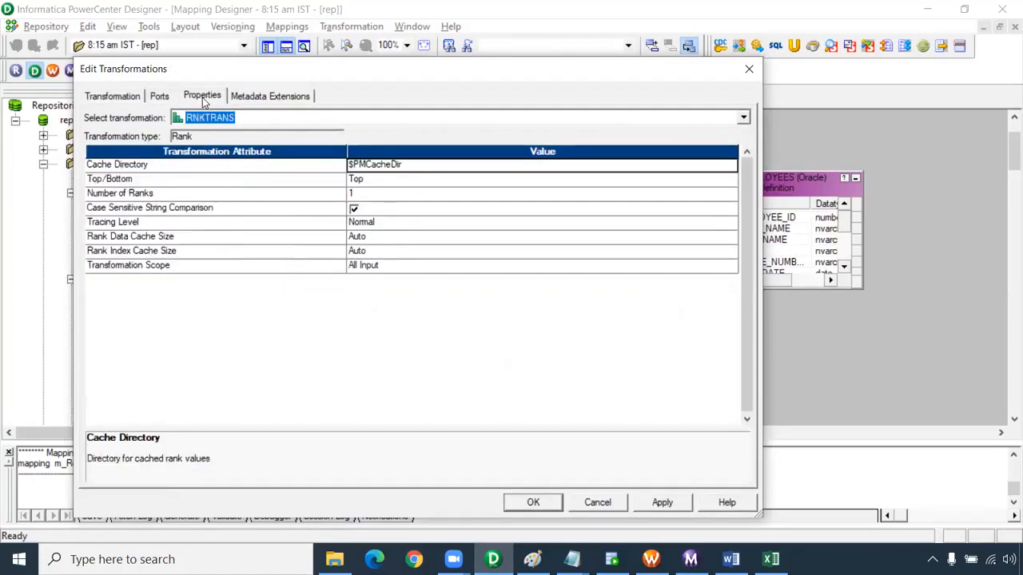
{"action": "left_click", "coordinate": [132, 179]}
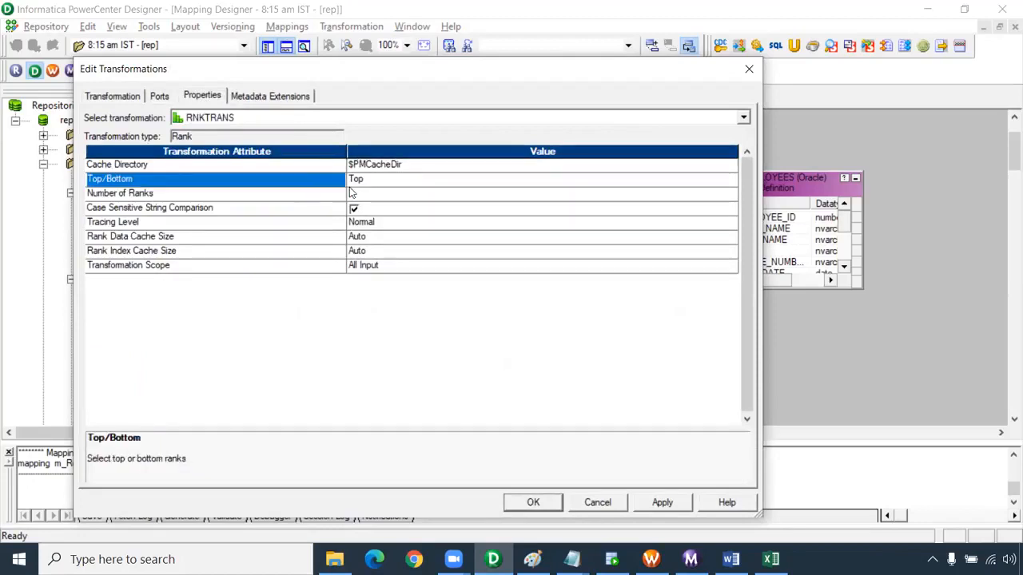
{"action": "left_click", "coordinate": [370, 185]}
{"action": "left_click", "coordinate": [370, 186]}
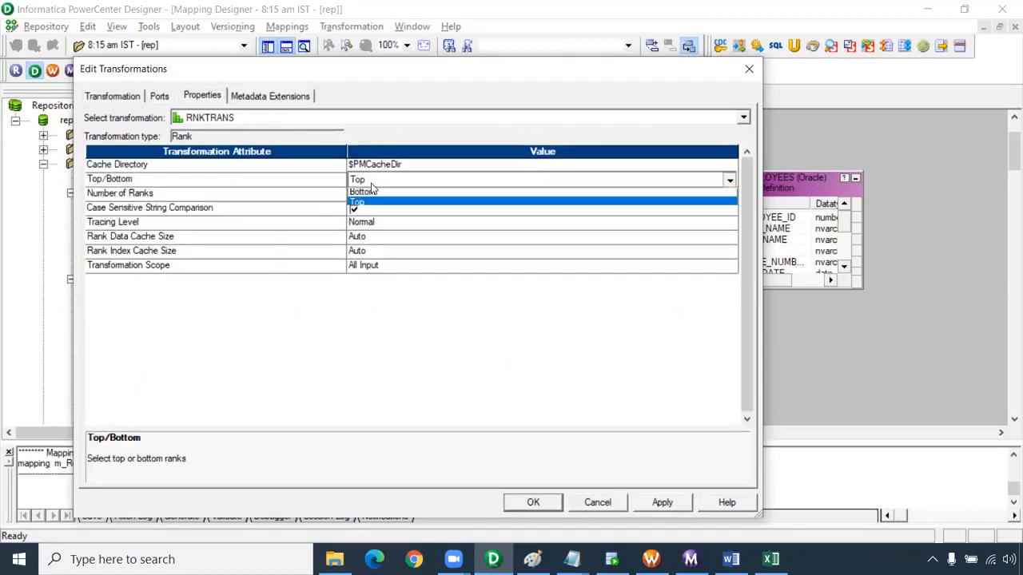
{"action": "left_click", "coordinate": [329, 180]}
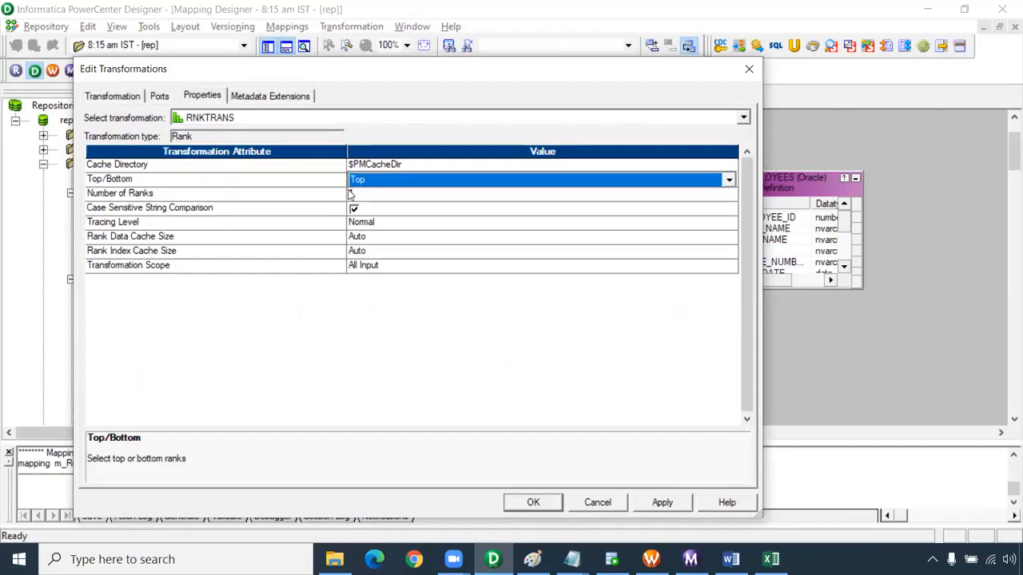
{"action": "left_click", "coordinate": [324, 191]}
{"action": "left_click", "coordinate": [360, 198]}
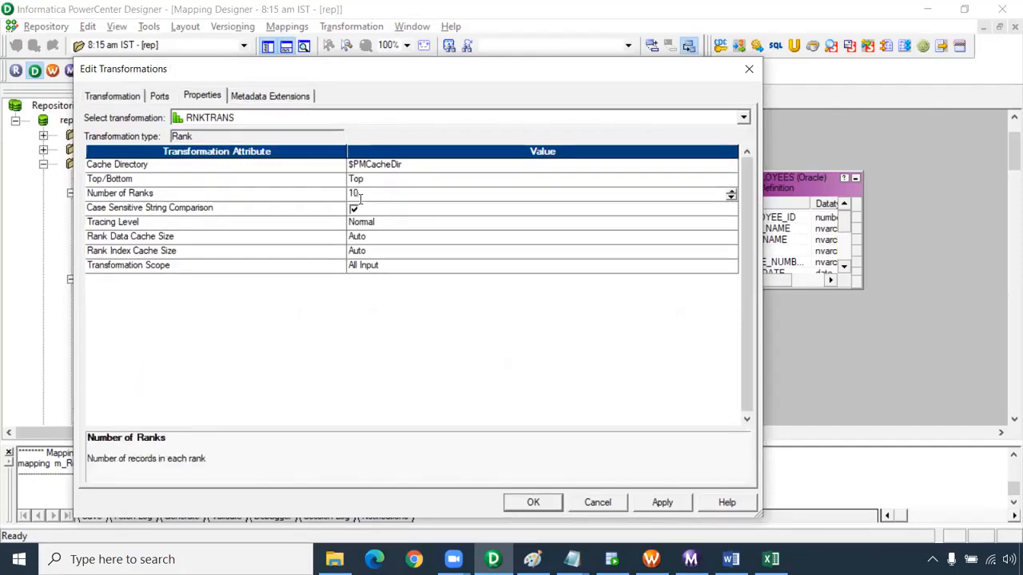
{"action": "left_click", "coordinate": [190, 209]}
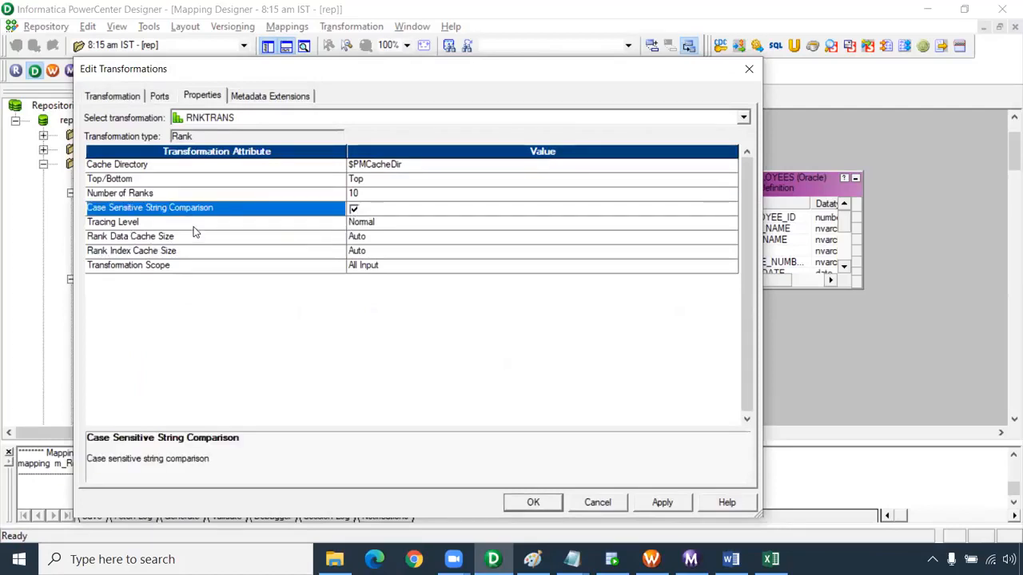
{"action": "left_click", "coordinate": [169, 267]}
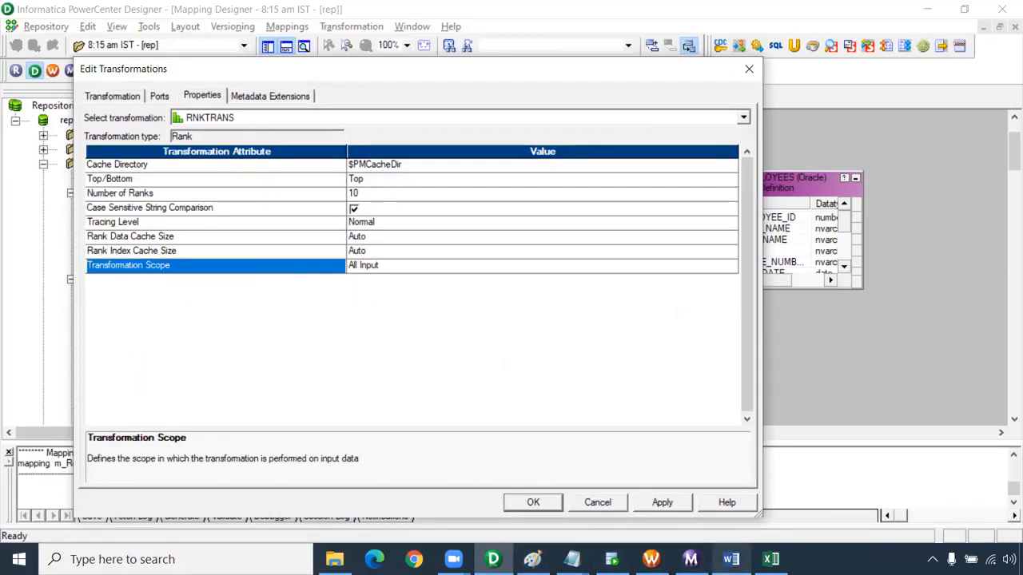
Check the unsorted salary list in Excel, return to PowerCenter Designer and accept the Rank transformation's settings
{"action": "left_click", "coordinate": [770, 560]}
{"action": "left_click", "coordinate": [273, 239]}
{"action": "left_click_drag", "start_coordinate": [258, 226], "coordinate": [240, 471]}
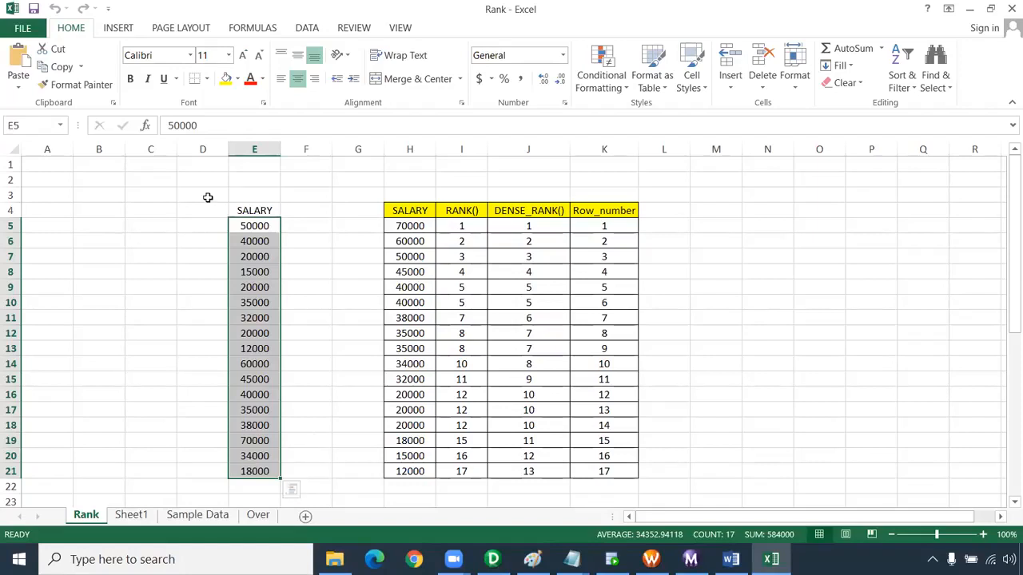
{"action": "key", "text": "alt+Tab"}
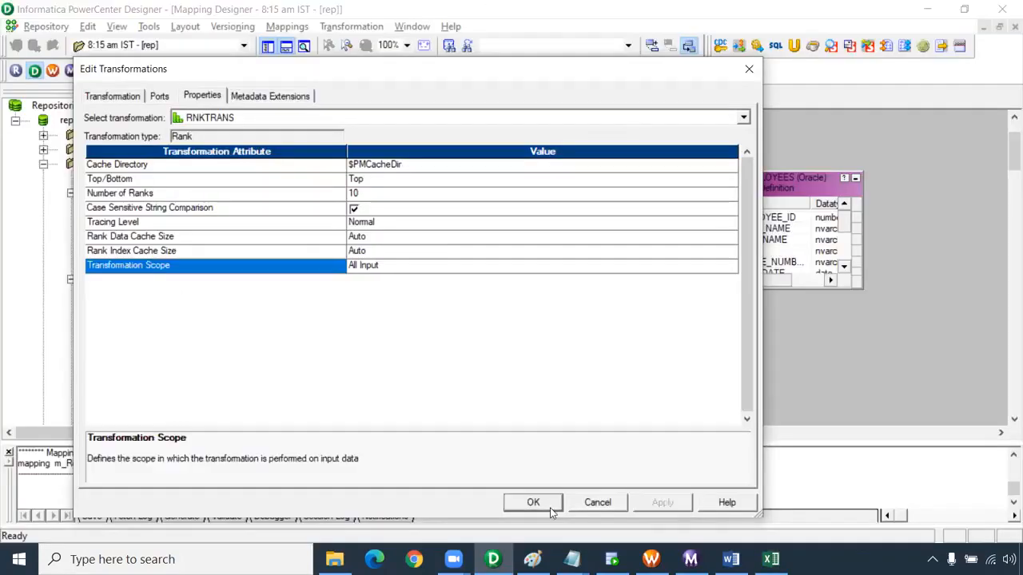
{"action": "left_click", "coordinate": [533, 502]}
Link the Rank ports EMPLOYEE_ID through DEPARTMENT_ID to T_EMPLOYEES and enlarge the target so all its columns show
{"action": "left_click", "coordinate": [489, 185]}
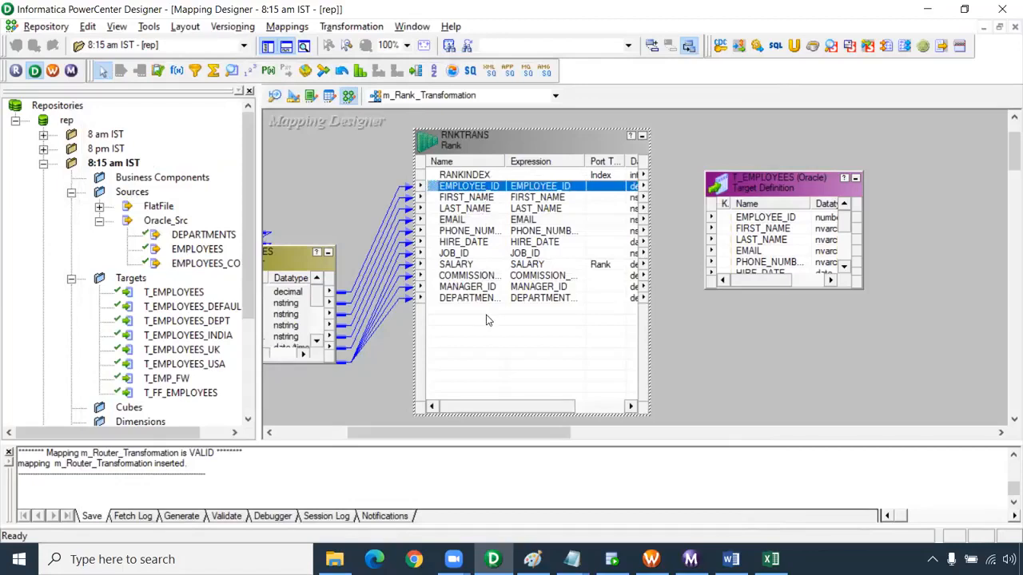
{"action": "left_click", "coordinate": [496, 298], "text": "shift"}
{"action": "left_click_drag", "start_coordinate": [471, 187], "coordinate": [791, 222]}
{"action": "left_click_drag", "start_coordinate": [860, 288], "coordinate": [1000, 425]}
{"action": "left_click_drag", "start_coordinate": [791, 187], "coordinate": [868, 163]}
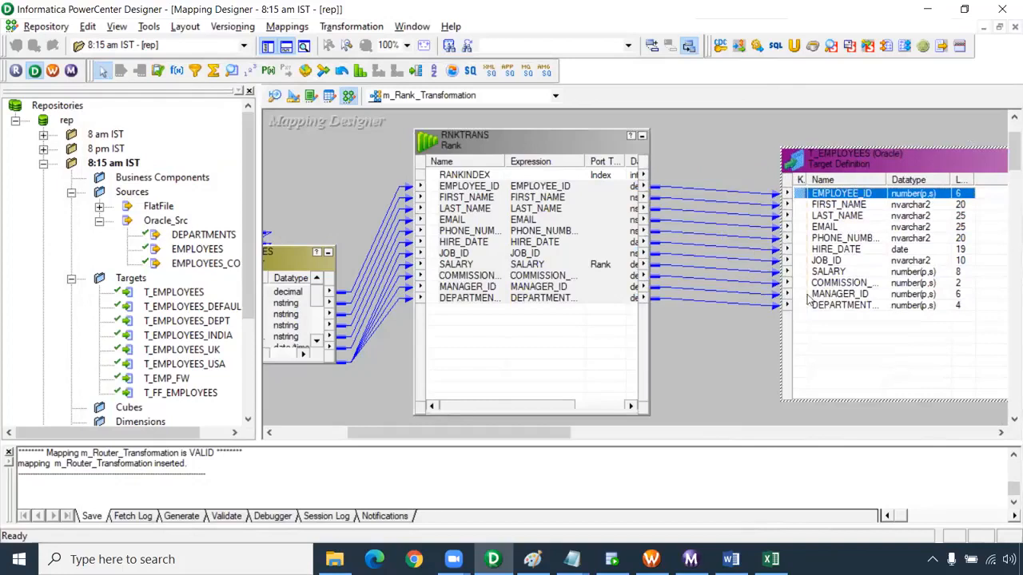
Remove the MANAGER_ID link between the Rank transformation and T_EMPLOYEES
{"action": "left_click", "coordinate": [756, 293]}
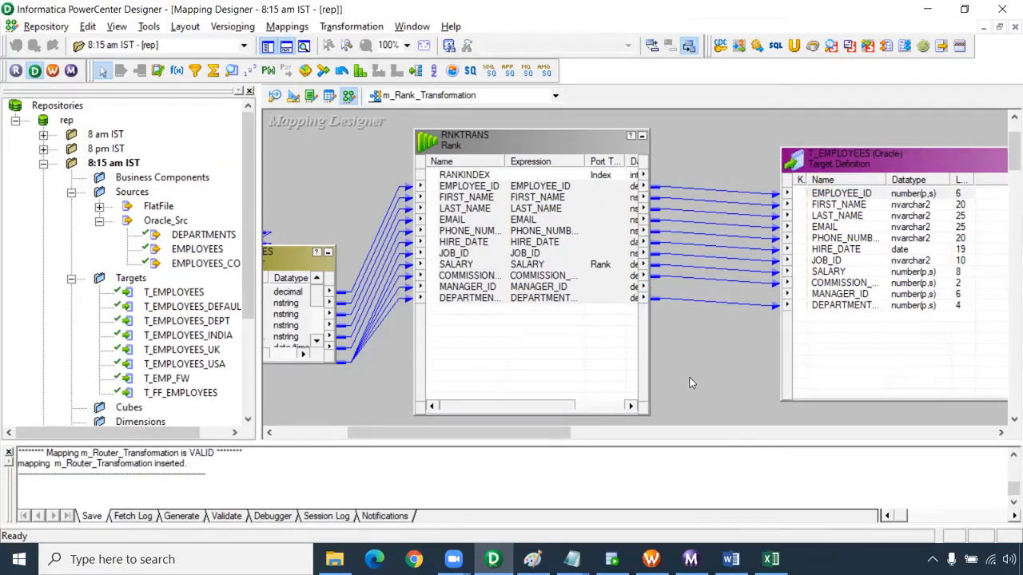
Link the RANKINDEX port of the Rank transformation to the MANAGER_ID column of T_EMPLOYEES
{"action": "left_click", "coordinate": [467, 176]}
{"action": "left_click_drag", "start_coordinate": [469, 178], "coordinate": [845, 297]}
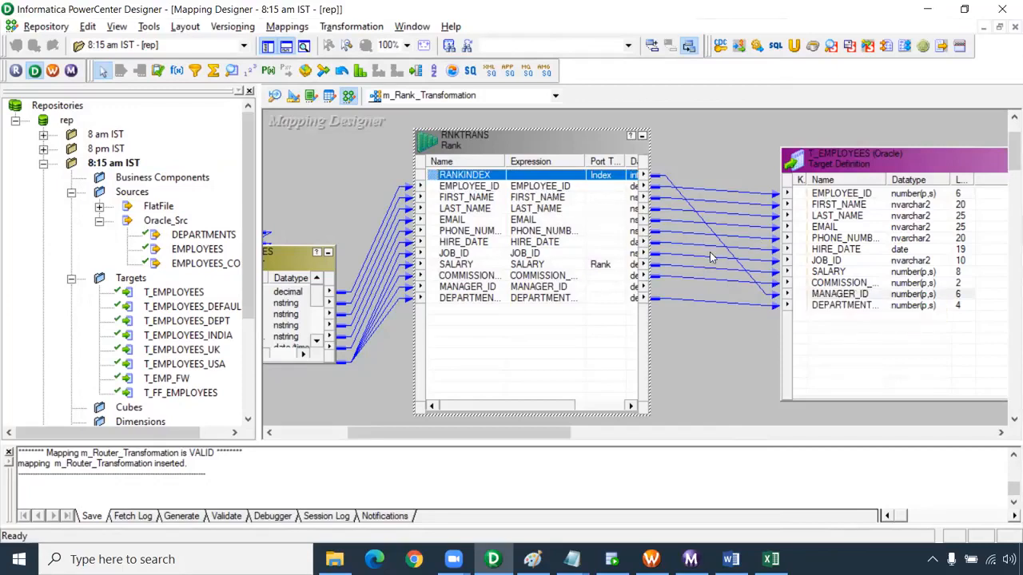
{"action": "left_click", "coordinate": [696, 223]}
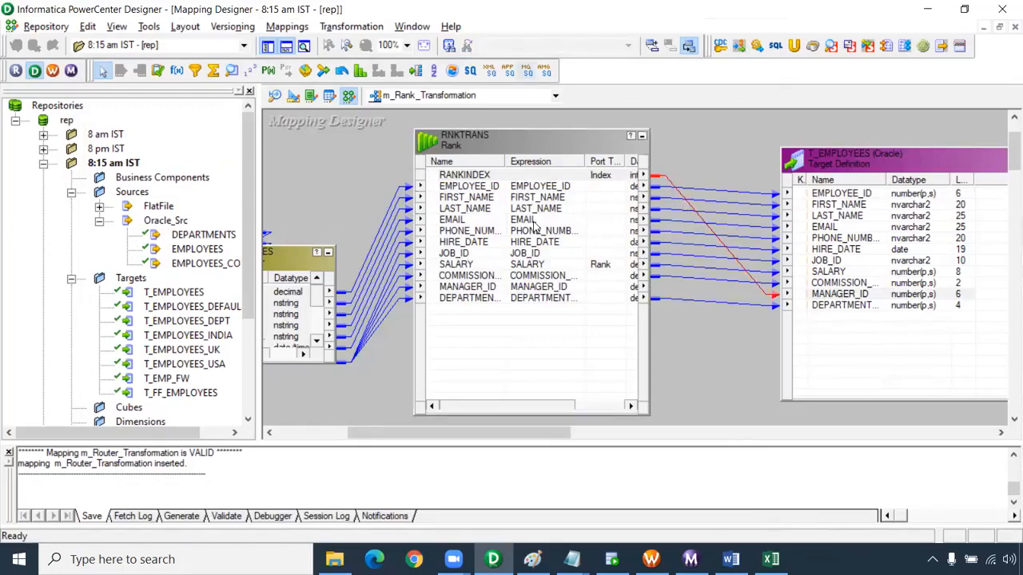
{"action": "left_click", "coordinate": [731, 362]}
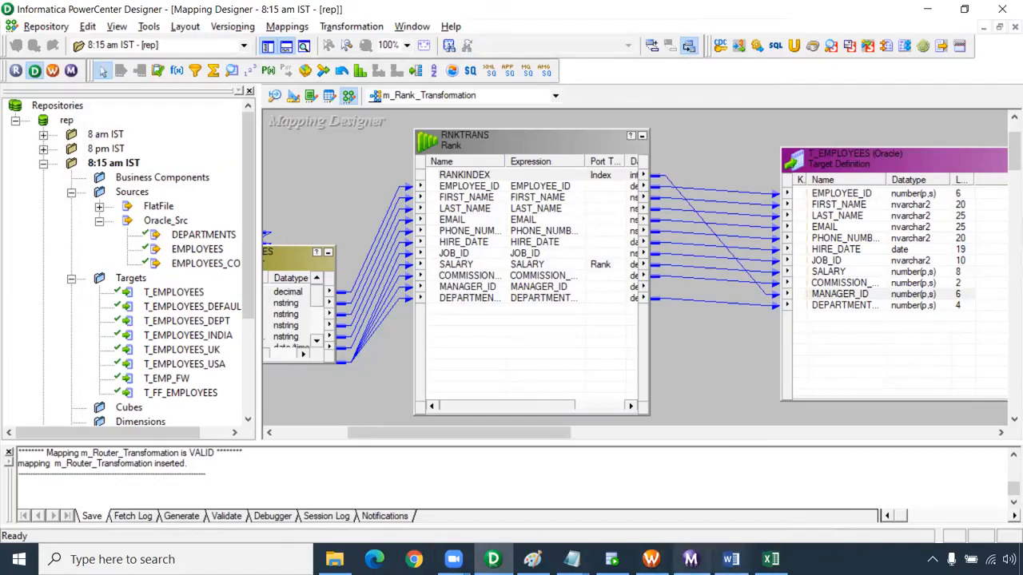
Switch to PowerCenter Workflow Manager and save the 8:15 am IST folder
{"action": "mouse_move", "coordinate": [651, 560]}
{"action": "left_click", "coordinate": [655, 489]}
{"action": "left_click", "coordinate": [537, 199]}
{"action": "key", "text": "ctrl+s"}
{"action": "key", "text": "Return"}
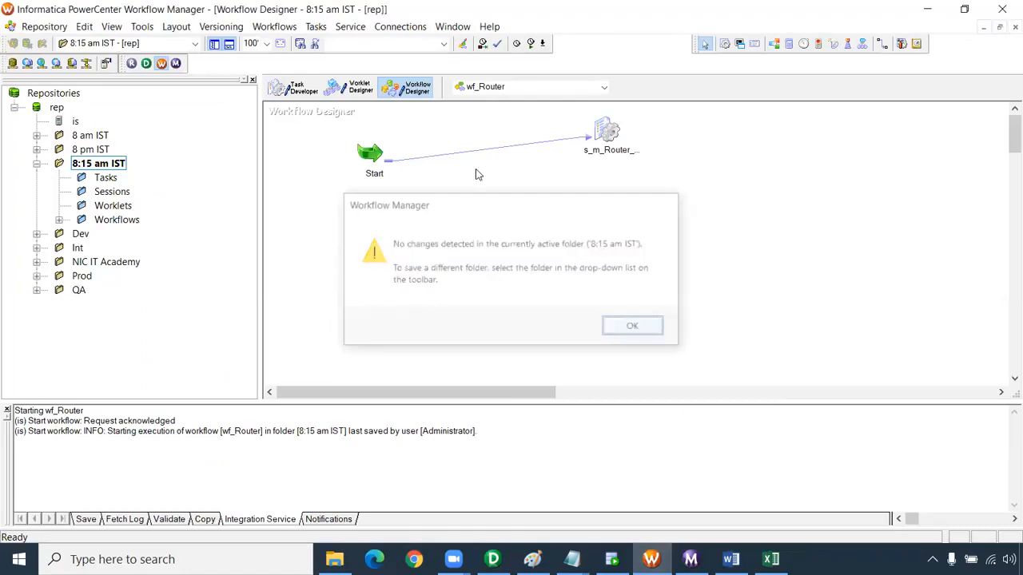
Create a new workflow named wf_Rank_Transformation in the Workflow Designer
{"action": "left_click", "coordinate": [274, 26]}
{"action": "left_click", "coordinate": [269, 43]}
{"action": "type", "text": "wf_Rank_Tr"}
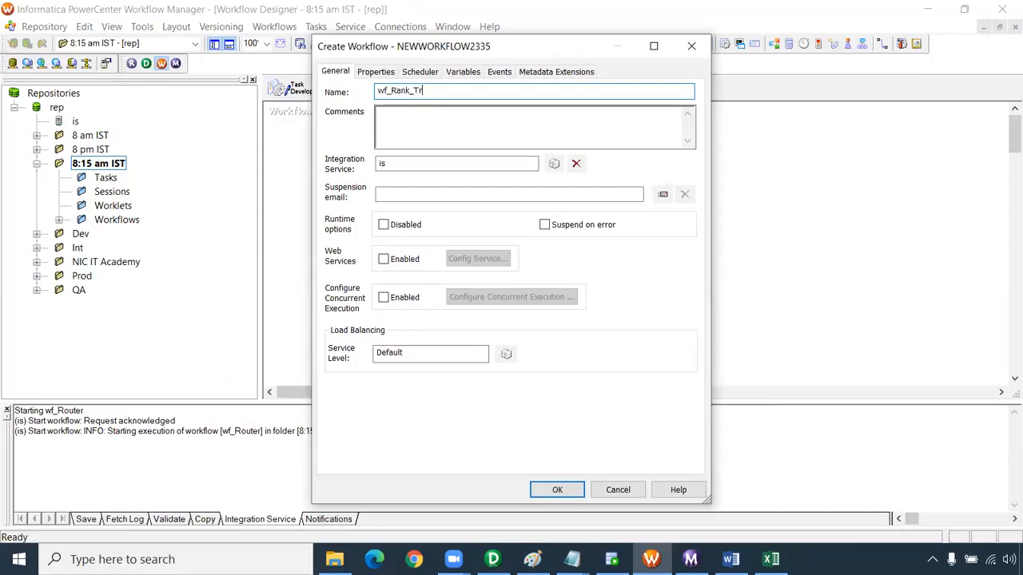
{"action": "type", "text": "ansformation"}
{"action": "key", "text": "Return"}
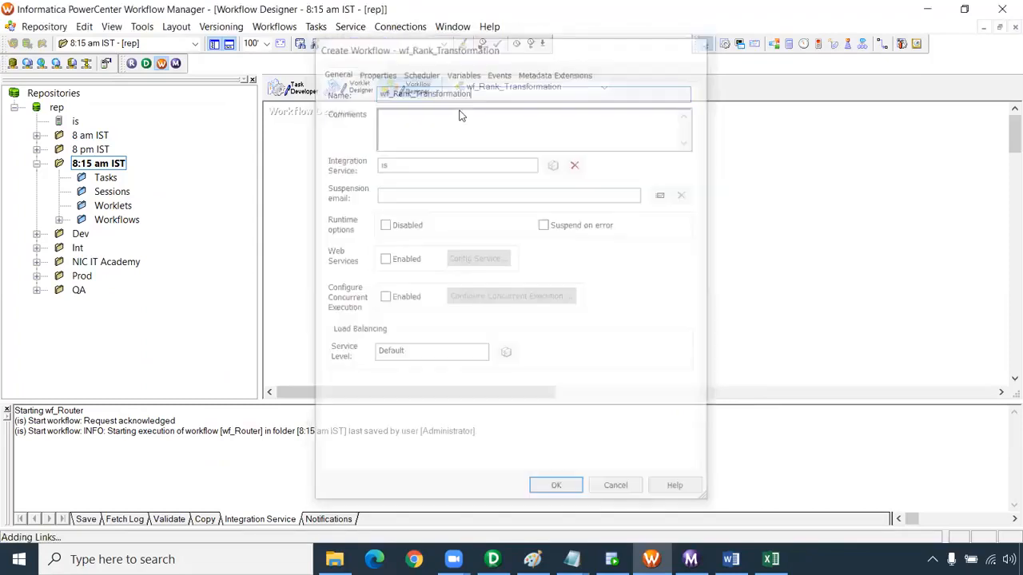
Place a new session task beside the Start task in the wf_Rank_Transformation workflow
{"action": "left_click", "coordinate": [724, 43]}
{"action": "left_click", "coordinate": [507, 158]}
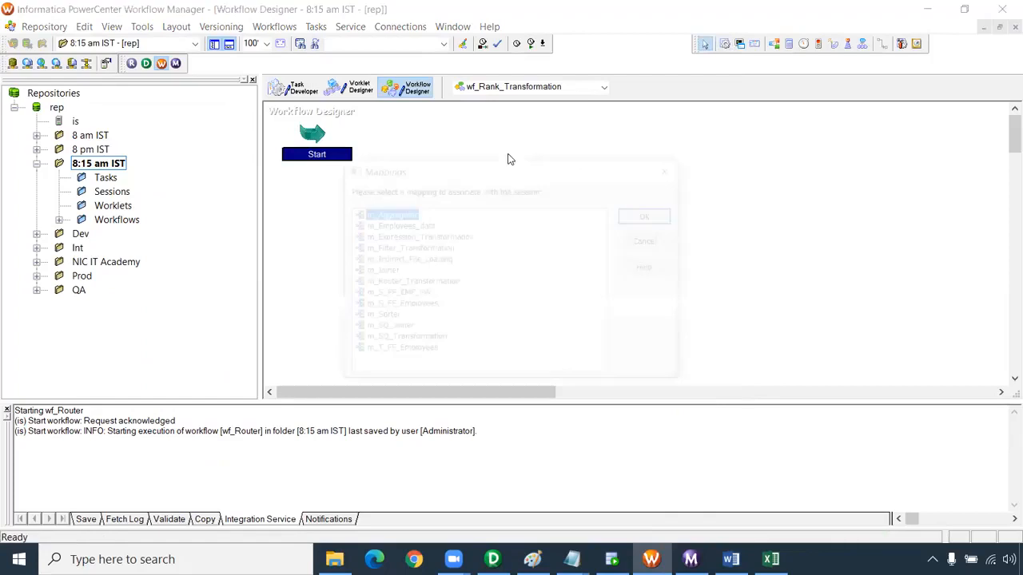
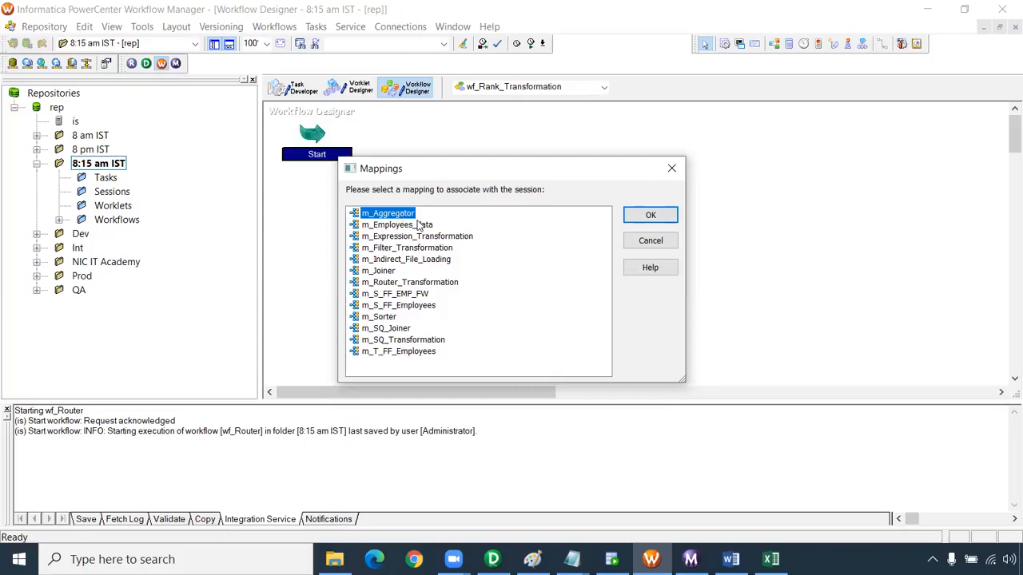
Cancel the session's mapping selection, switch to PowerCenter Designer and save the m_Rank_Transformation mapping
{"action": "left_click", "coordinate": [662, 243]}
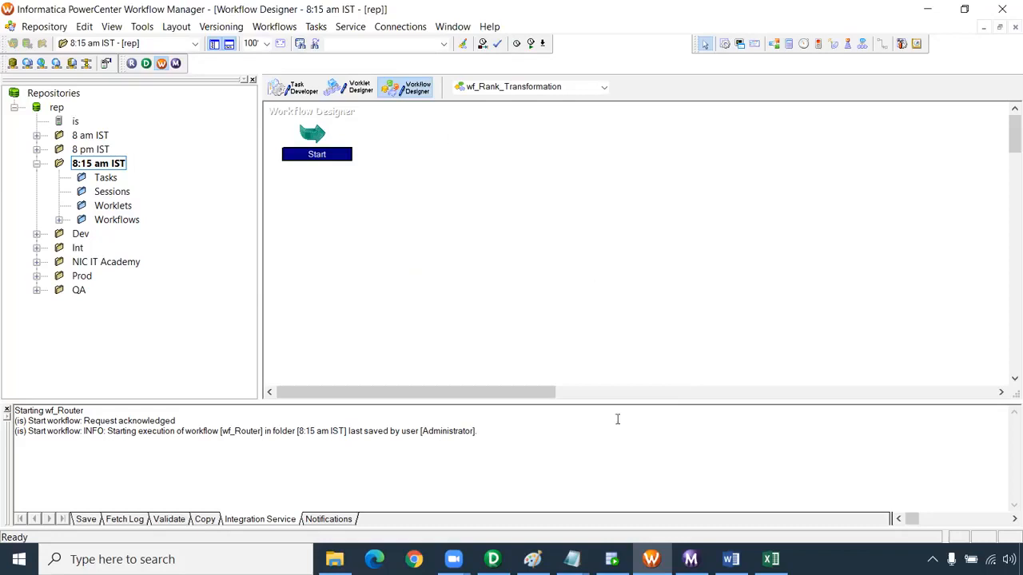
{"action": "left_click", "coordinate": [493, 560]}
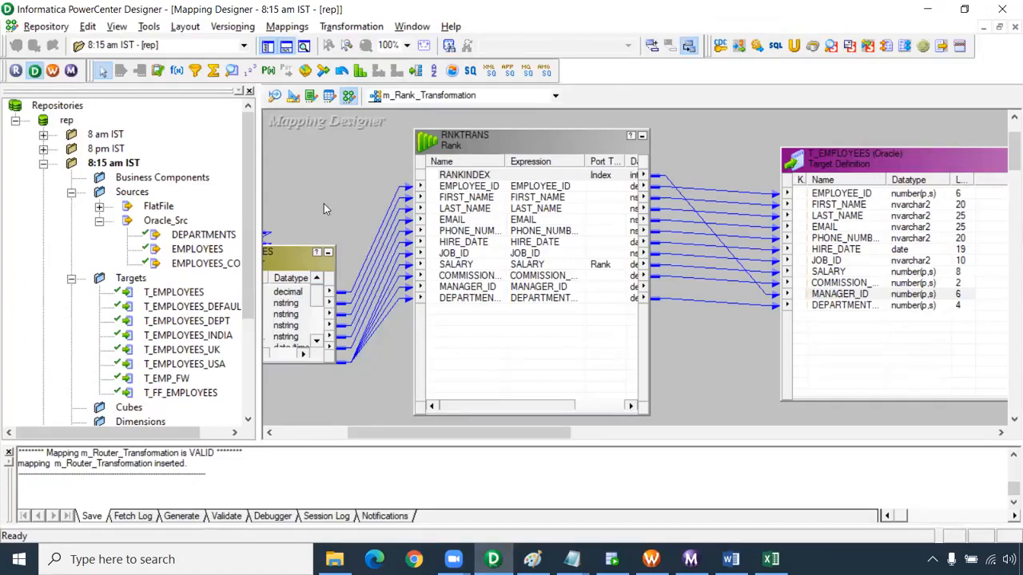
{"action": "left_click_drag", "start_coordinate": [186, 464], "coordinate": [19, 453]}
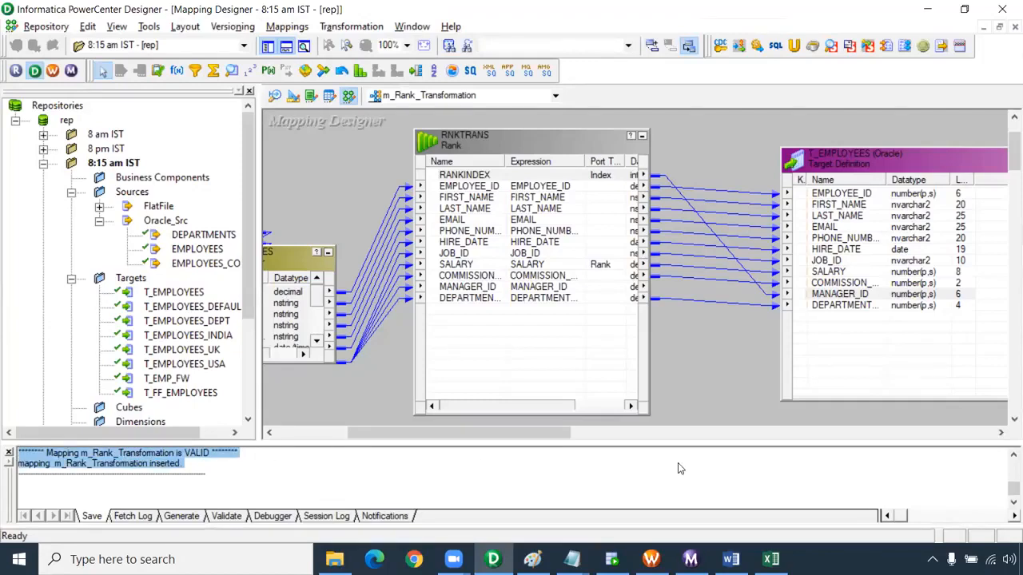
Switch to Workflow Manager, add a session task for the m_Rank_Transformation mapping, and link the Start task to it
{"action": "left_click", "coordinate": [651, 559]}
{"action": "left_click", "coordinate": [723, 43]}
{"action": "left_click", "coordinate": [589, 146]}
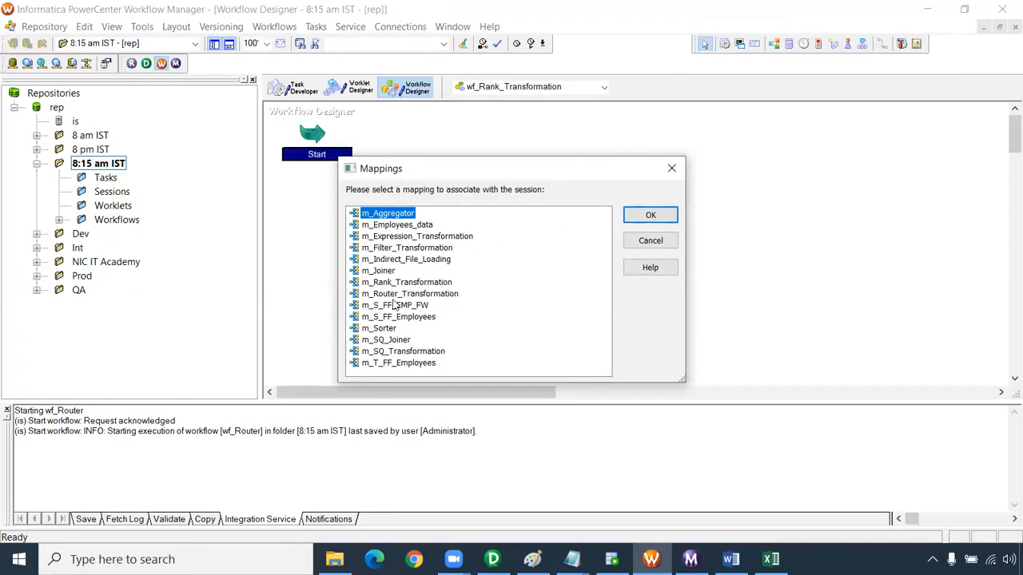
{"action": "left_click", "coordinate": [493, 559]}
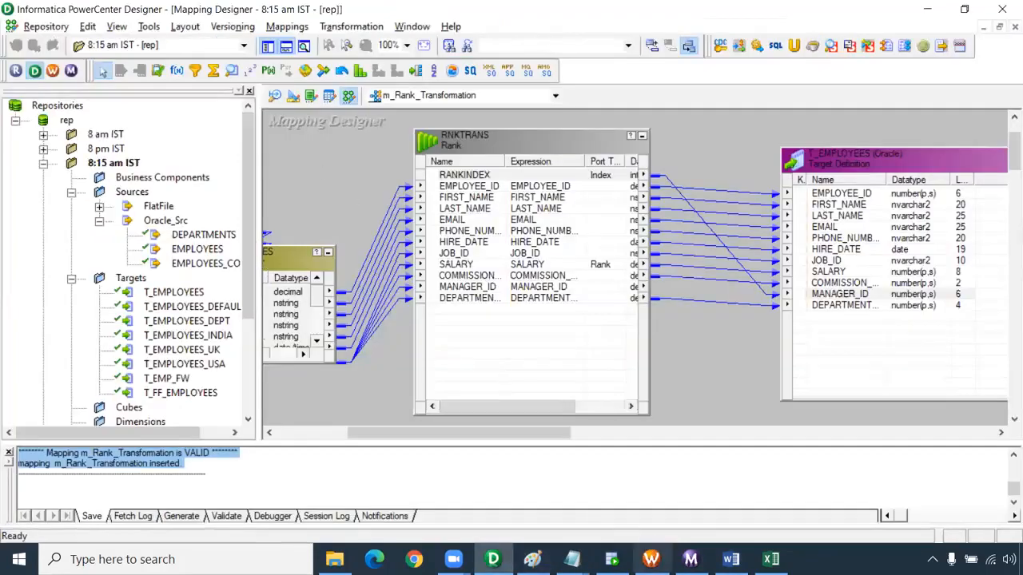
{"action": "left_click", "coordinate": [651, 560]}
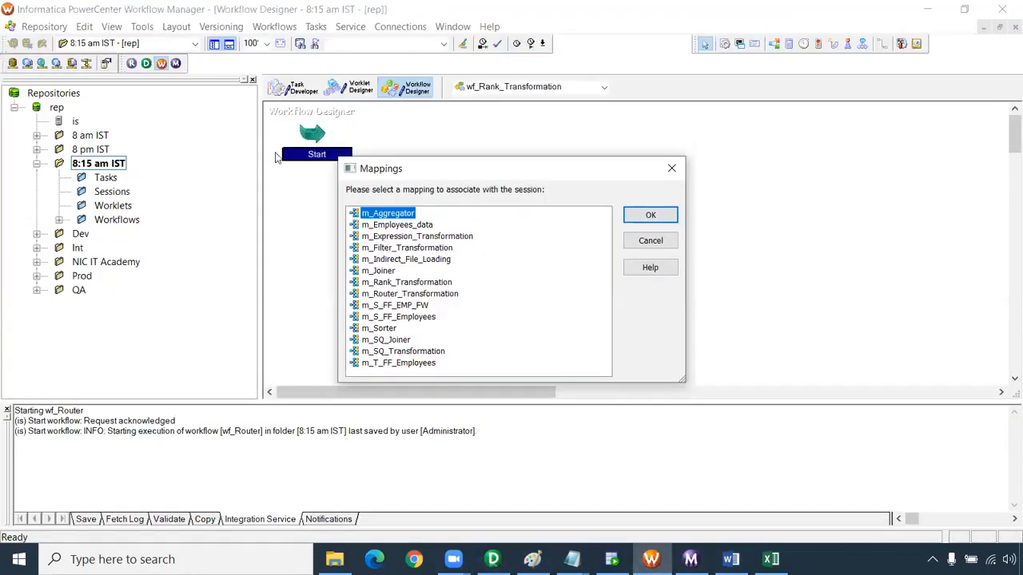
{"action": "left_click", "coordinate": [400, 285]}
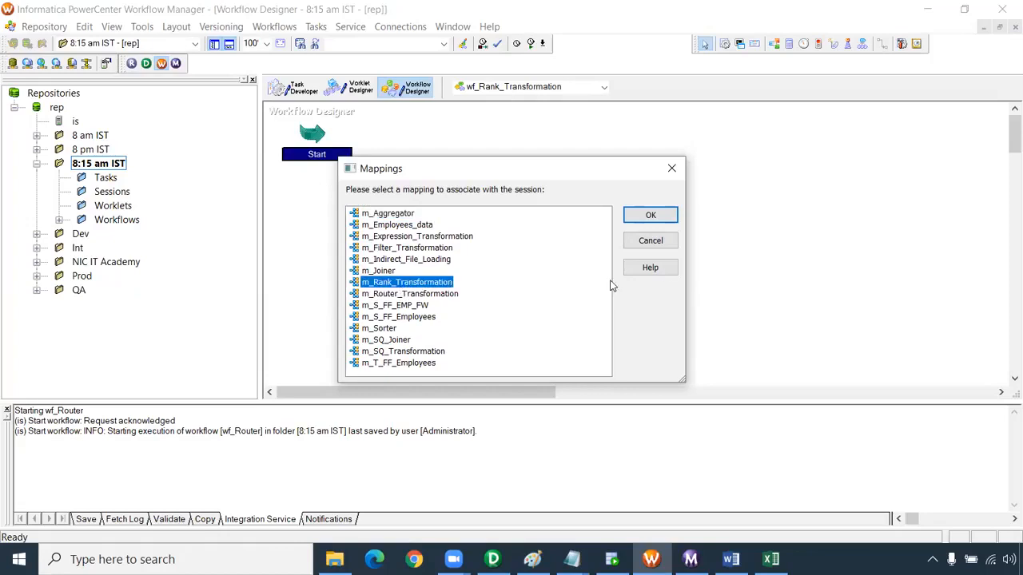
{"action": "left_click", "coordinate": [651, 218]}
{"action": "left_click", "coordinate": [883, 44]}
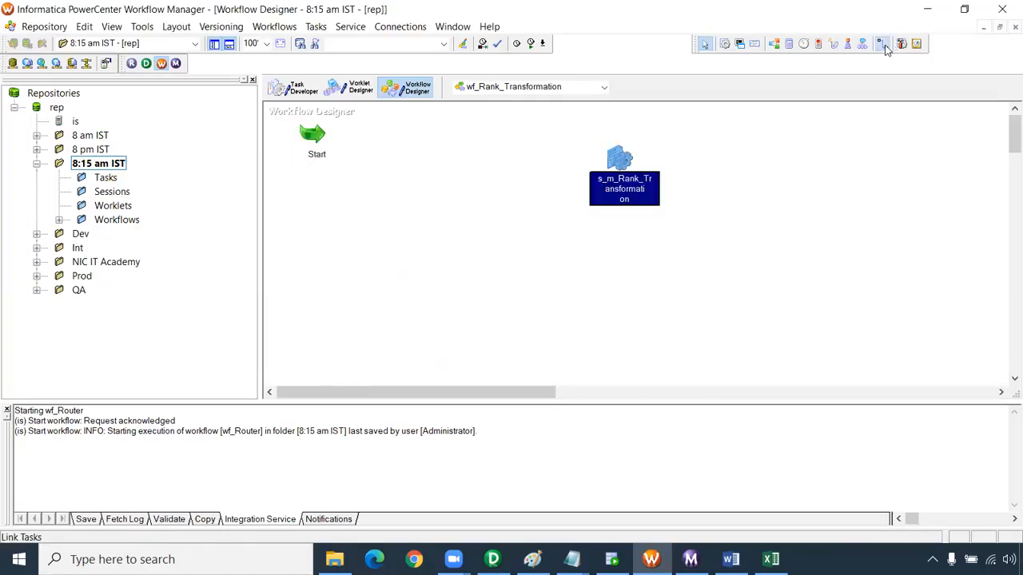
{"action": "mouse_move", "coordinate": [325, 136]}
{"action": "left_mouse_down"}
{"action": "mouse_move", "coordinate": [564, 163]}
{"action": "mouse_move", "coordinate": [620, 154]}
{"action": "left_mouse_up"}
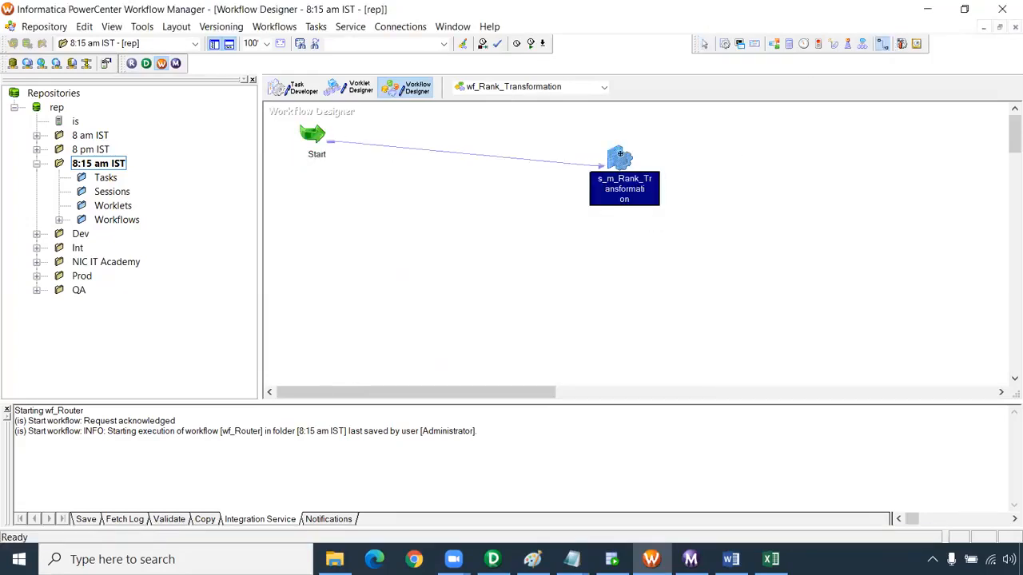
Set the T_EMPLOYEES target connection of the s_m_Rank_Transformation session to Oracle_Tgt
{"action": "double_click", "coordinate": [618, 154]}
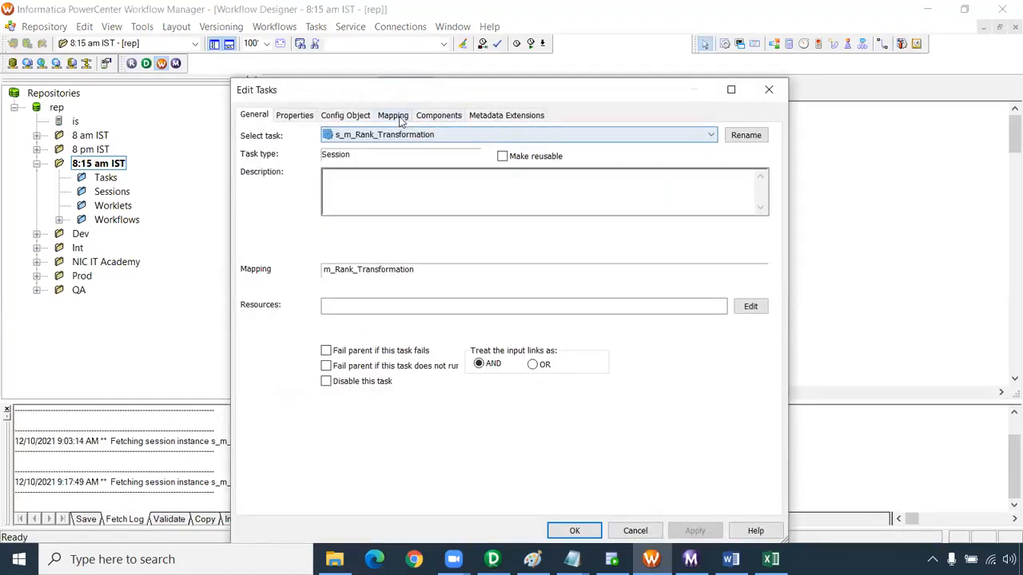
{"action": "left_click", "coordinate": [392, 115]}
{"action": "left_click", "coordinate": [304, 231]}
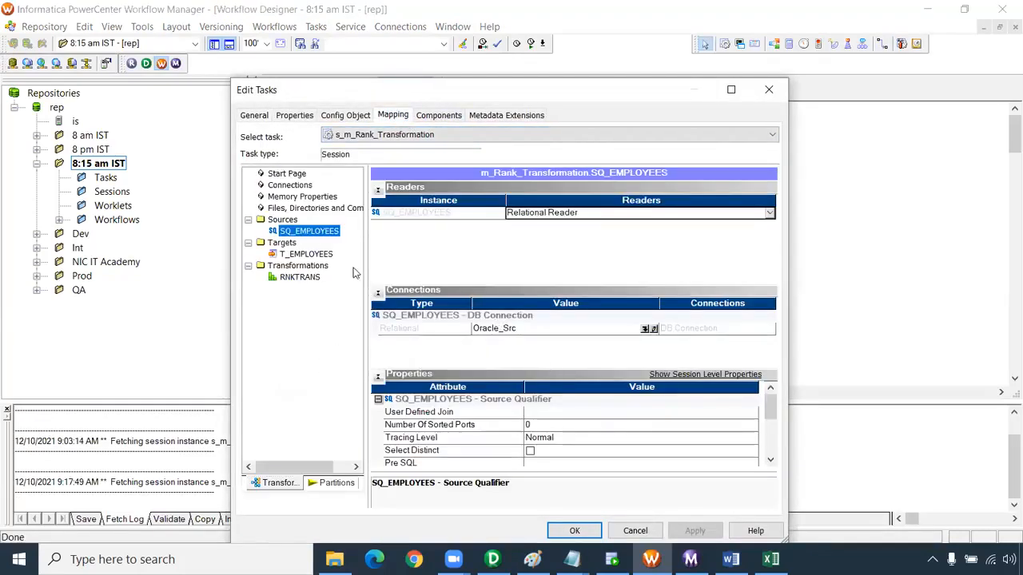
{"action": "left_click", "coordinate": [329, 255]}
{"action": "left_click", "coordinate": [647, 316]}
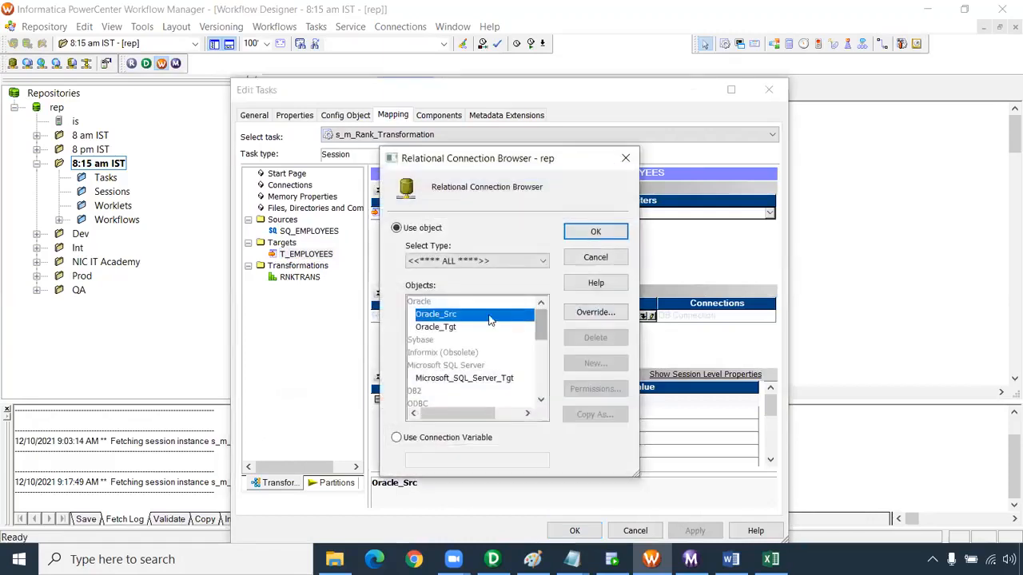
{"action": "left_click", "coordinate": [473, 327]}
{"action": "left_click", "coordinate": [595, 231]}
Enable the Truncate target table option for T_EMPLOYEES and apply the session settings
{"action": "left_click", "coordinate": [770, 459]}
{"action": "left_click", "coordinate": [770, 459]}
{"action": "left_click", "coordinate": [770, 460]}
{"action": "left_click", "coordinate": [770, 459]}
{"action": "left_click", "coordinate": [530, 438]}
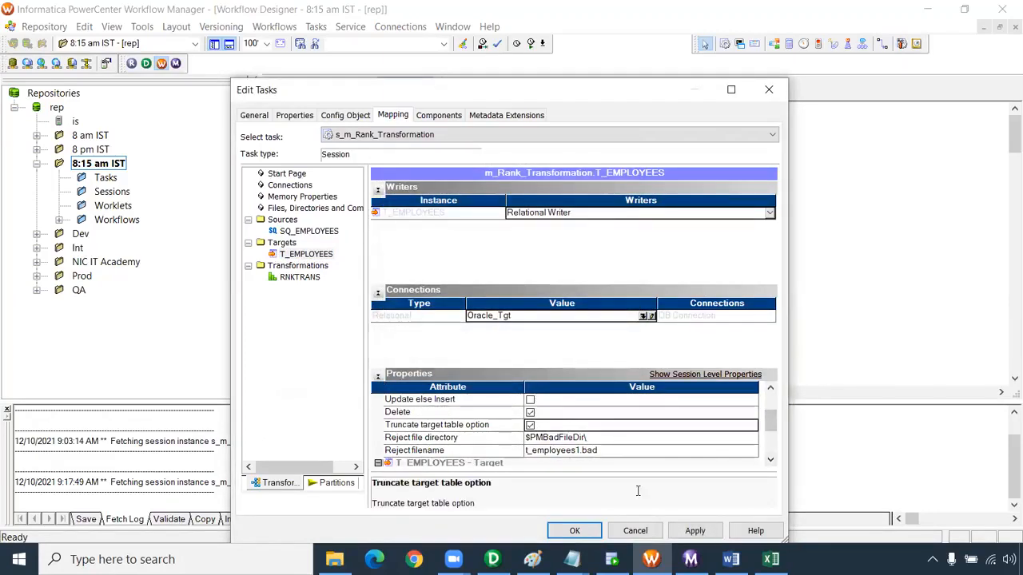
{"action": "left_click", "coordinate": [692, 530]}
{"action": "left_click", "coordinate": [575, 529]}
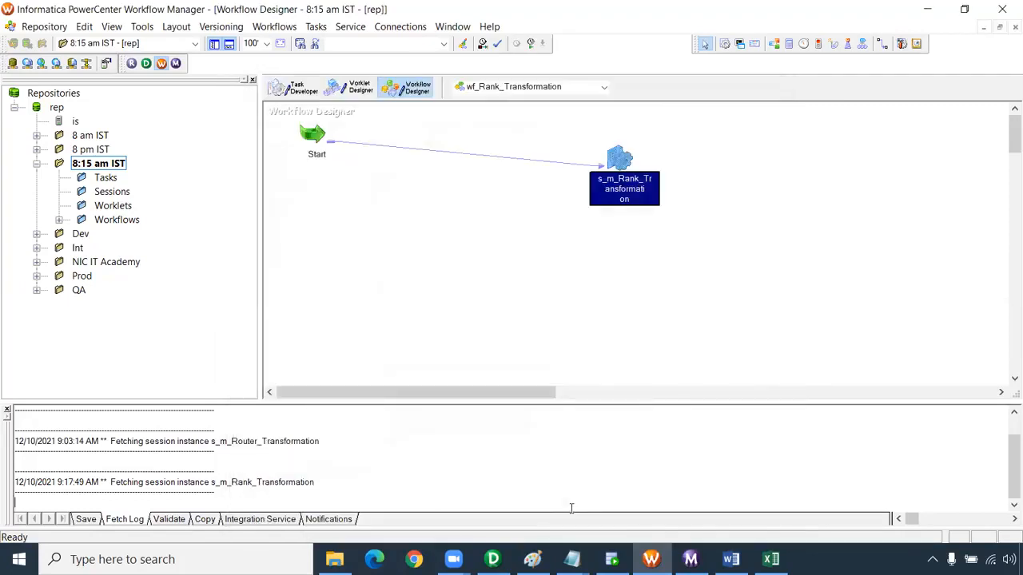
Save the wf_Rank_Transformation workflow and start it
{"action": "key", "text": "ctrl+s"}
{"action": "right_click", "coordinate": [464, 195]}
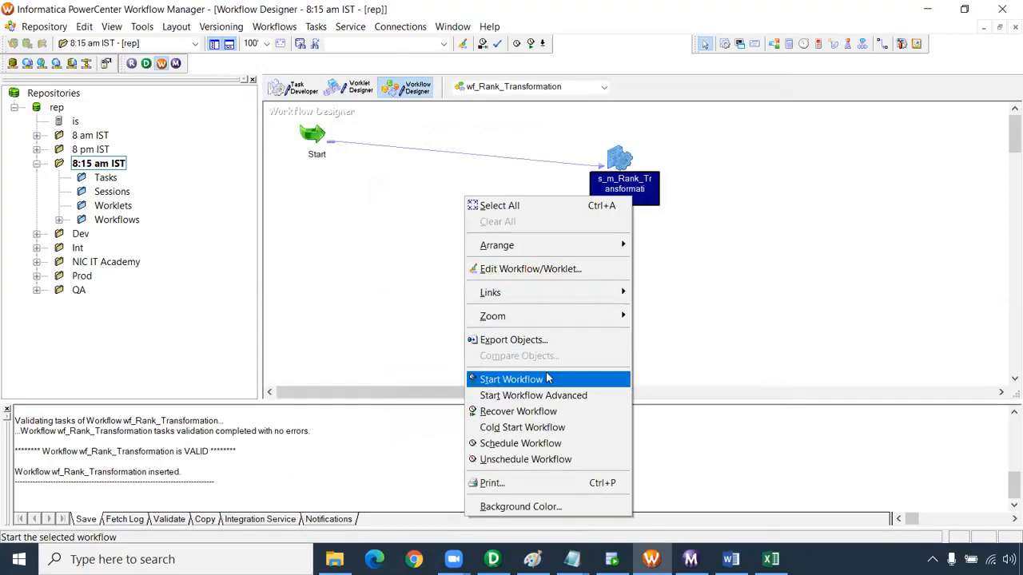
{"action": "left_click", "coordinate": [548, 379]}
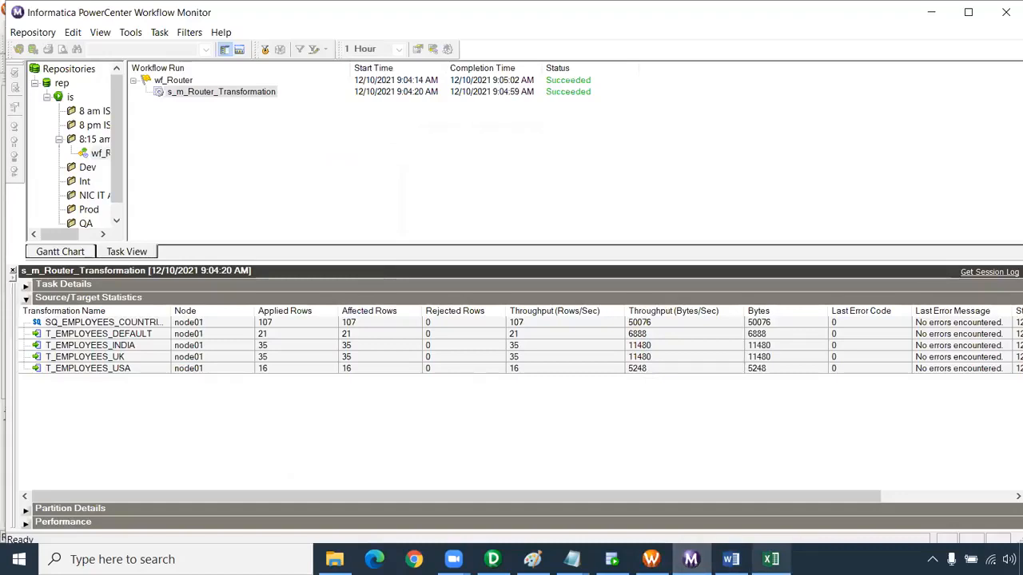
Close the open Word window and check the source and target statistics of the s_m_Rank_Transformation run in Workflow Monitor
{"action": "left_click", "coordinate": [731, 559]}
{"action": "left_click", "coordinate": [1011, 8]}
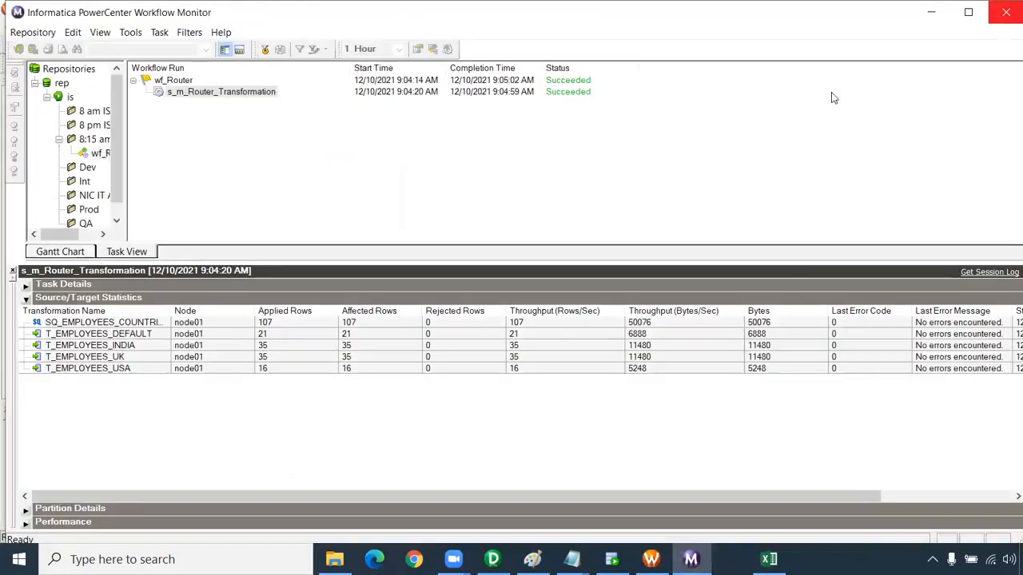
{"action": "left_click_drag", "start_coordinate": [132, 171], "coordinate": [190, 176]}
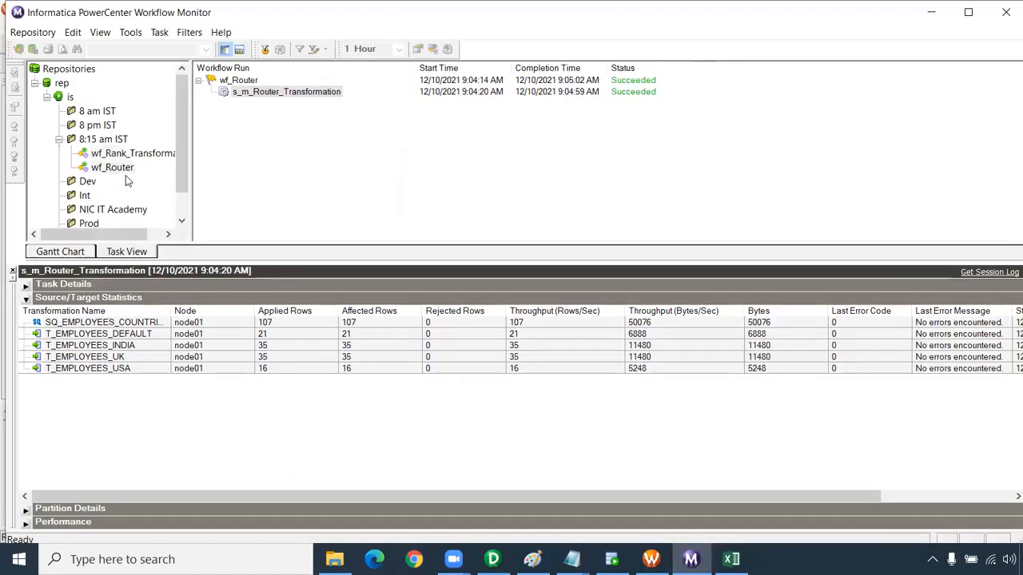
{"action": "left_click", "coordinate": [121, 154]}
{"action": "left_click", "coordinate": [277, 94]}
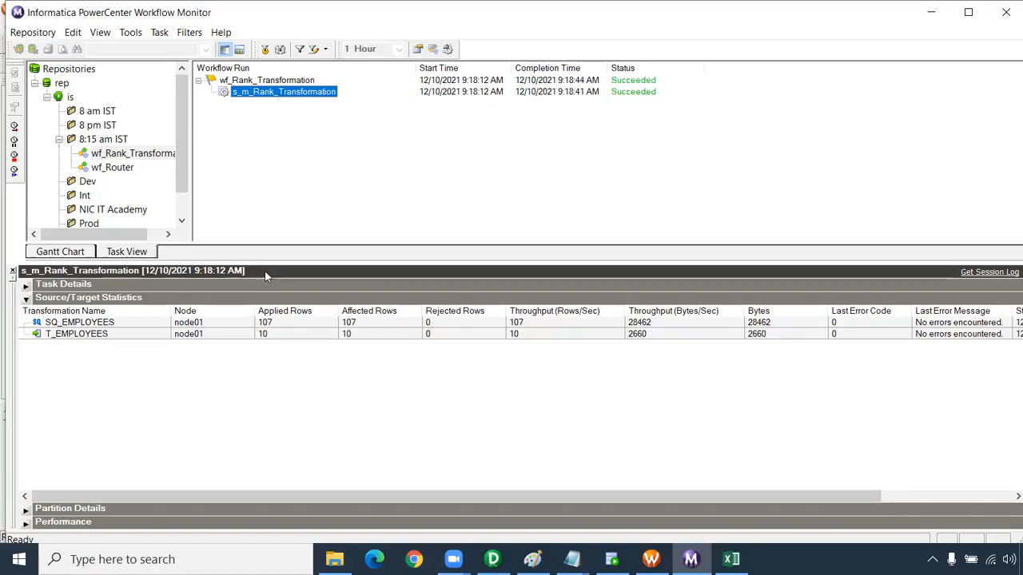
{"action": "left_click", "coordinate": [275, 335]}
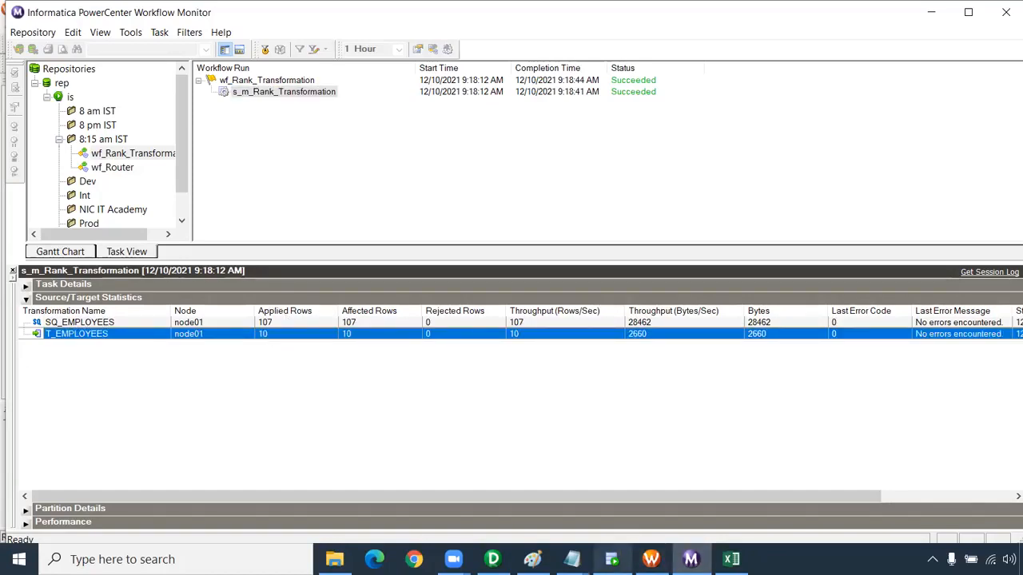
Switch to Oracle SQL Developer and run select * from t_employees; in the CORE worksheet
{"action": "left_click", "coordinate": [615, 556]}
{"action": "left_click", "coordinate": [253, 69]}
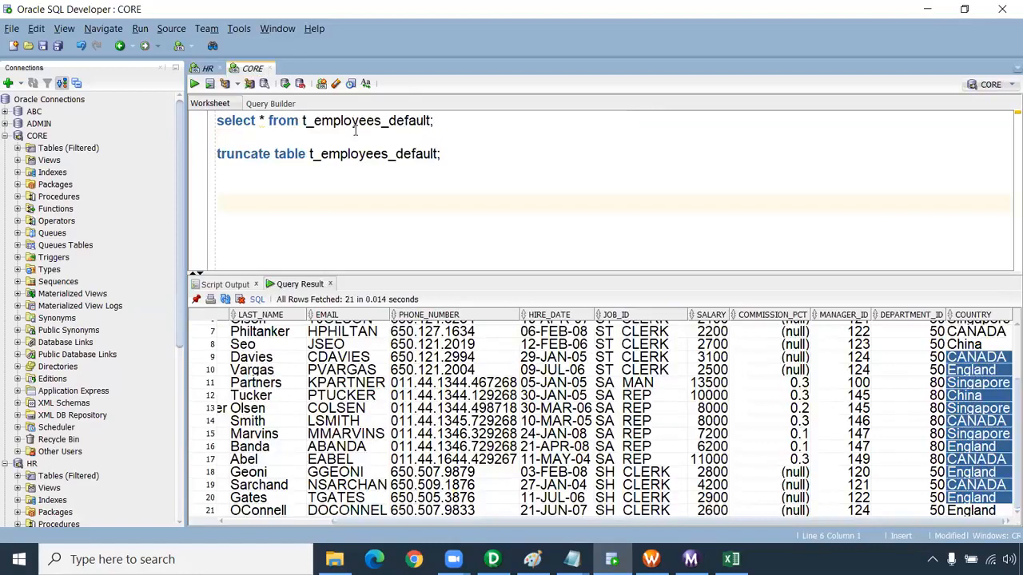
{"action": "left_click", "coordinate": [432, 119]}
{"action": "key", "text": "BackSpace"}
{"action": "key", "text": "BackSpace"}
{"action": "key", "text": "BackSpace"}
{"action": "key", "text": "BackSpace"}
{"action": "key", "text": "BackSpace"}
{"action": "key", "text": "BackSpace"}
{"action": "key", "text": "BackSpace"}
{"action": "key", "text": "BackSpace"}
{"action": "key", "text": "ctrl+Return"}
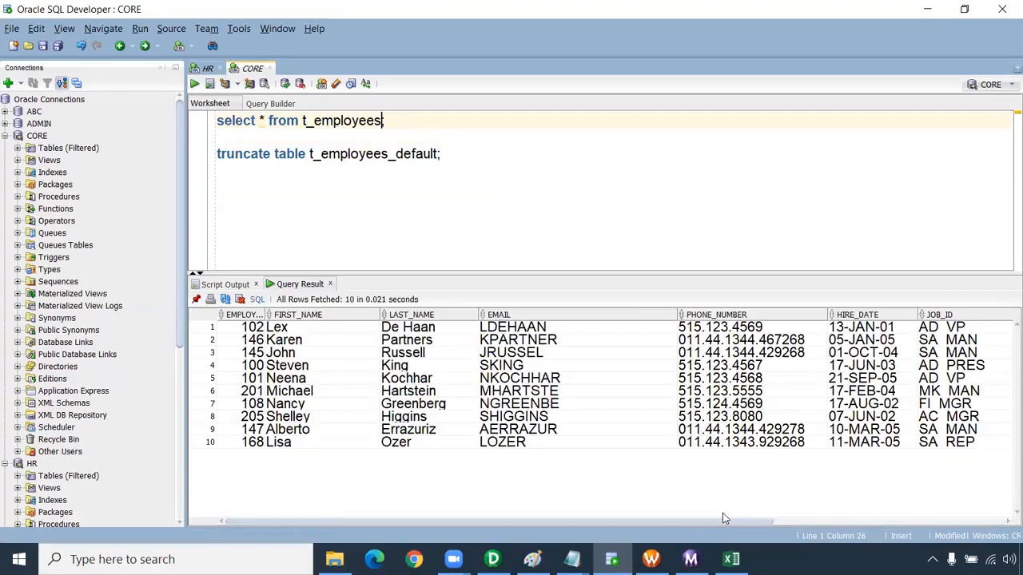
Examine the SALARY values of the t_employees rows against the rank numbers loaded into MANAGER_ID
{"action": "left_click_drag", "start_coordinate": [736, 522], "coordinate": [981, 526]}
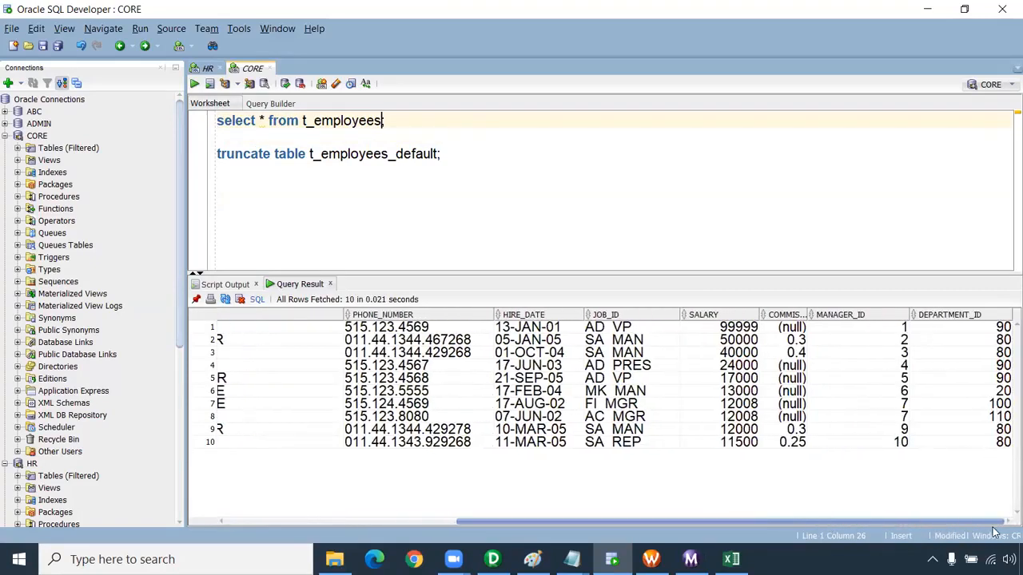
{"action": "left_click_drag", "start_coordinate": [743, 329], "coordinate": [739, 456]}
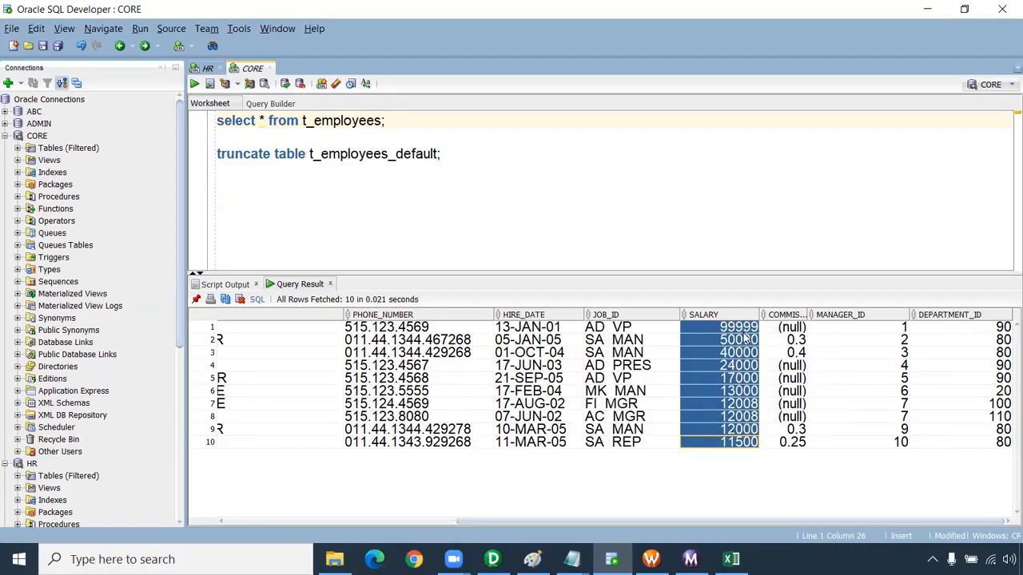
{"action": "left_click", "coordinate": [904, 330]}
{"action": "left_click_drag", "start_coordinate": [733, 334], "coordinate": [891, 335]}
{"action": "left_click_drag", "start_coordinate": [894, 345], "coordinate": [223, 448]}
{"action": "left_click", "coordinate": [902, 403]}
{"action": "left_click", "coordinate": [900, 418]}
{"action": "left_click", "coordinate": [901, 430]}
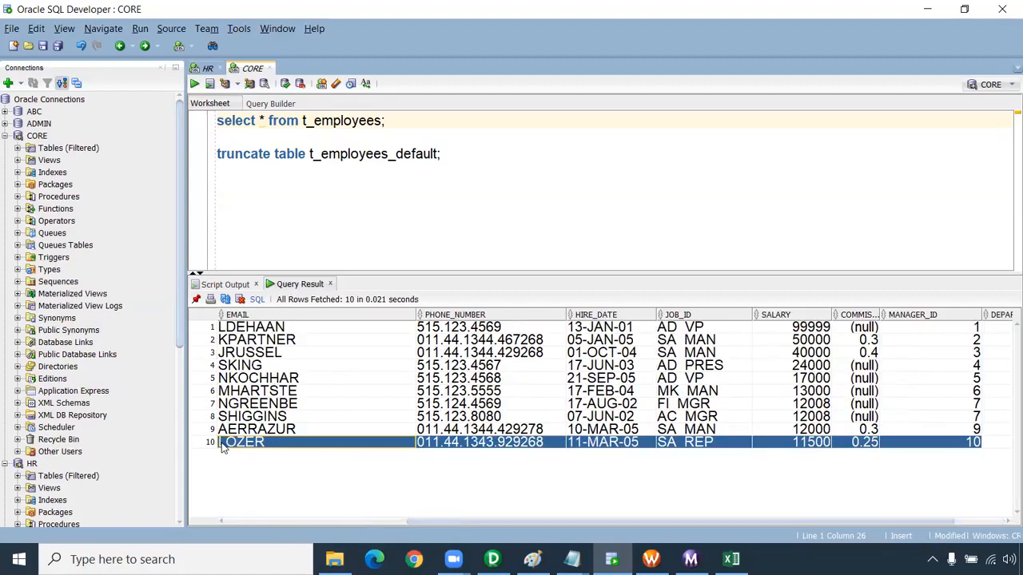
{"action": "left_click", "coordinate": [345, 433]}
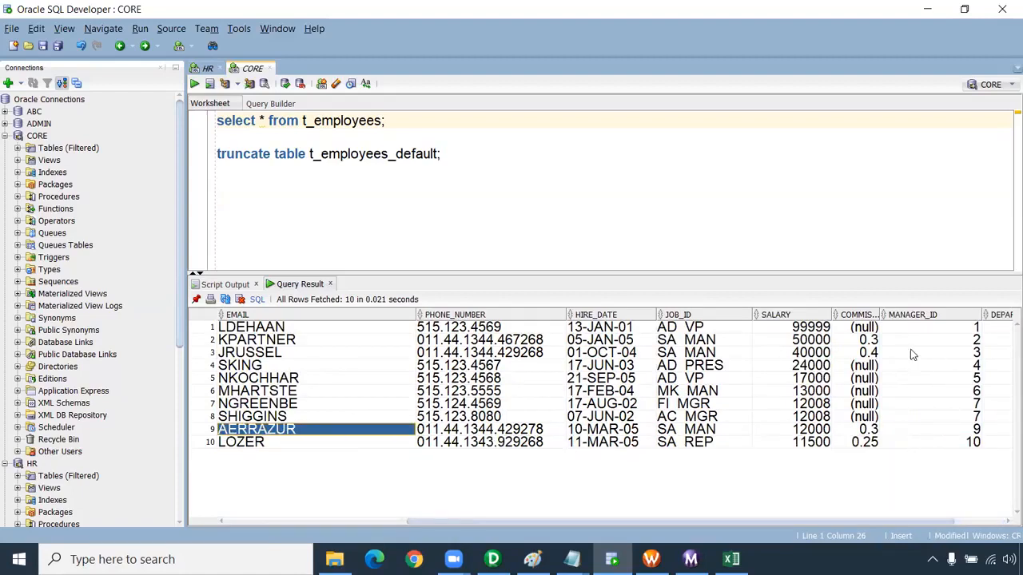
{"action": "left_click_drag", "start_coordinate": [866, 328], "coordinate": [863, 442]}
{"action": "left_click_drag", "start_coordinate": [947, 351], "coordinate": [951, 444]}
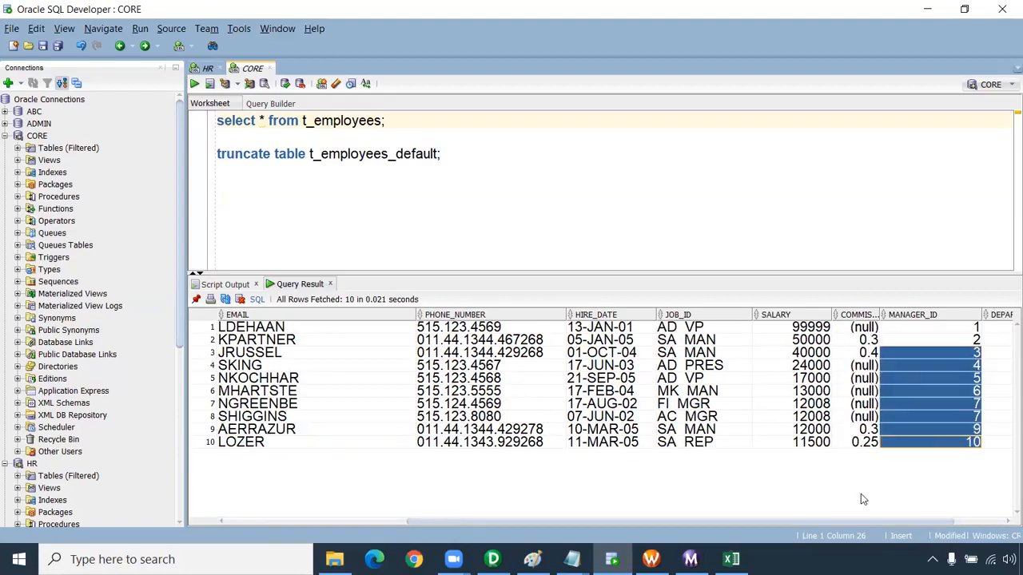
{"action": "left_click_drag", "start_coordinate": [742, 520], "coordinate": [869, 517]}
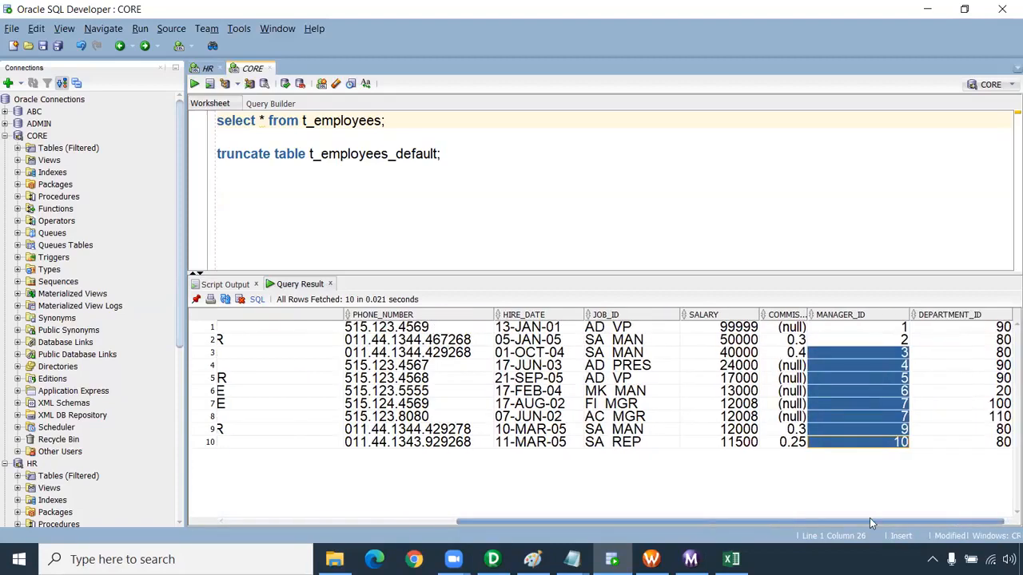
{"action": "left_click", "coordinate": [858, 431]}
Delete the truncate table t_employees_default; statement from the CORE worksheet
{"action": "left_click", "coordinate": [413, 176]}
{"action": "left_click_drag", "start_coordinate": [440, 155], "coordinate": [101, 148]}
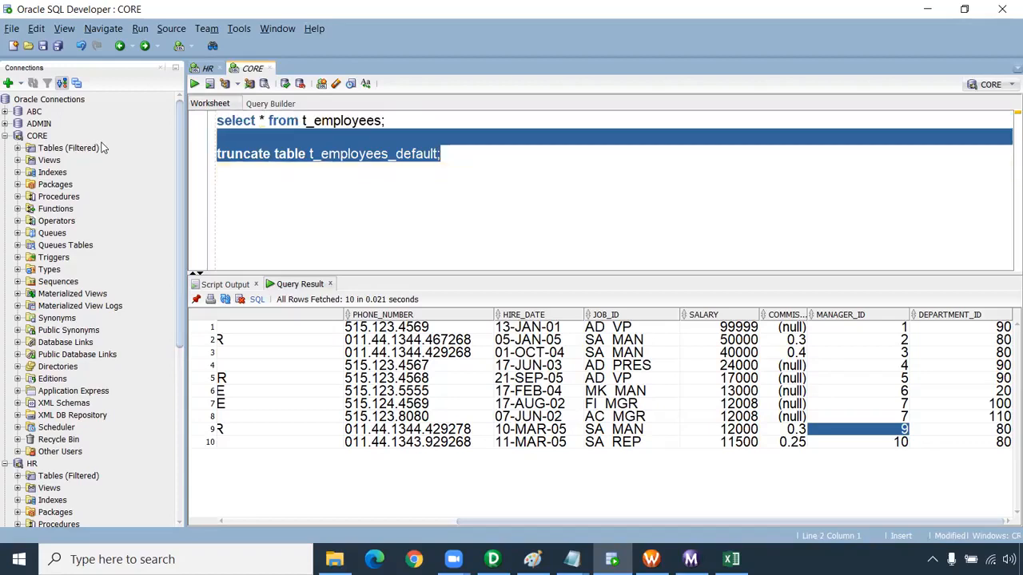
{"action": "key", "text": "Delete"}
{"action": "key", "text": "BackSpace"}
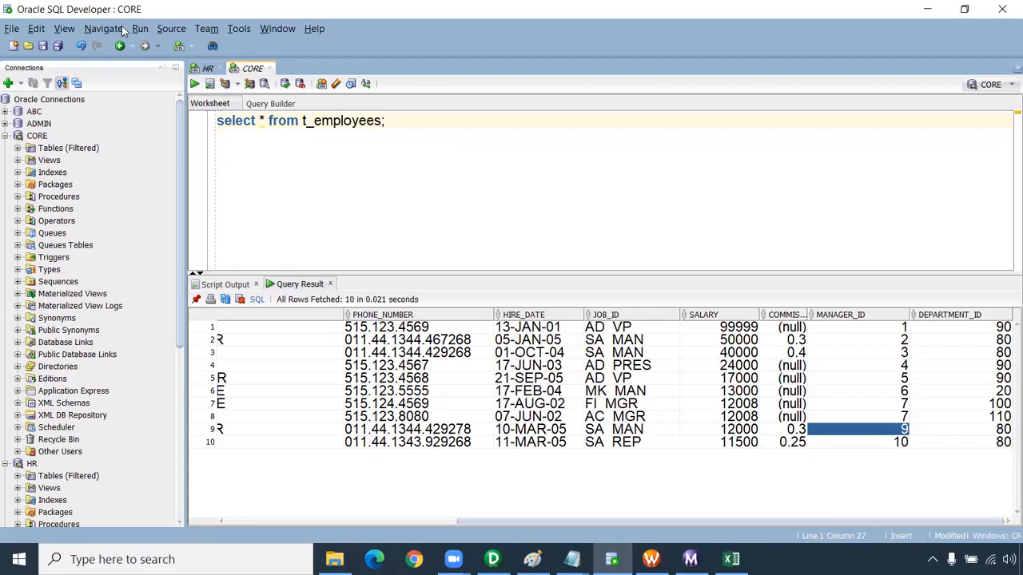
Switch to PowerCenter Designer and enable GroupBy on the DEPARTMENT_ID port of the RNKTRANS Rank transformation
{"action": "key", "text": "alt+Tab"}
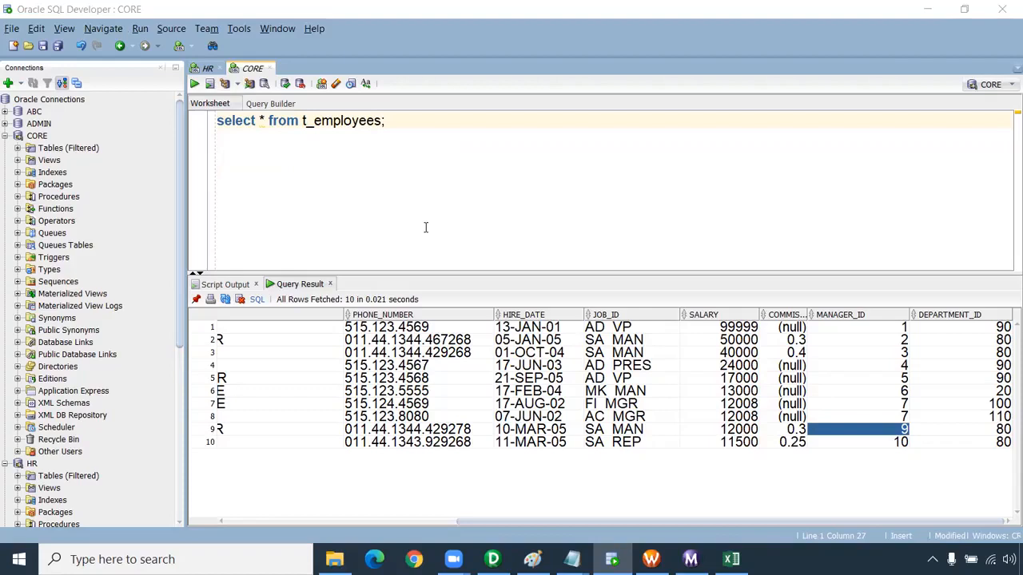
{"action": "key", "text": "alt+Tab"}
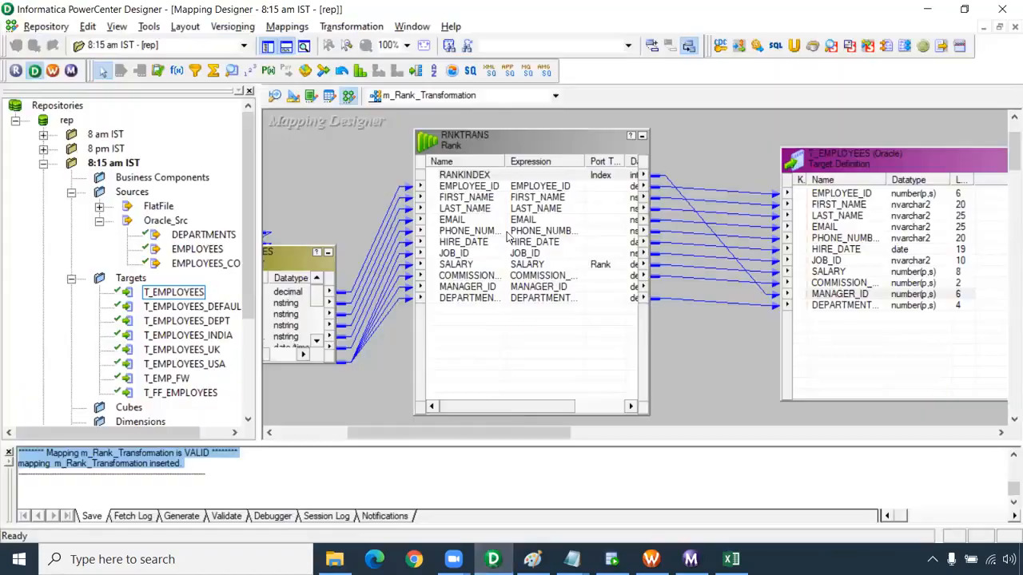
{"action": "left_click", "coordinate": [525, 290]}
{"action": "double_click", "coordinate": [525, 298]}
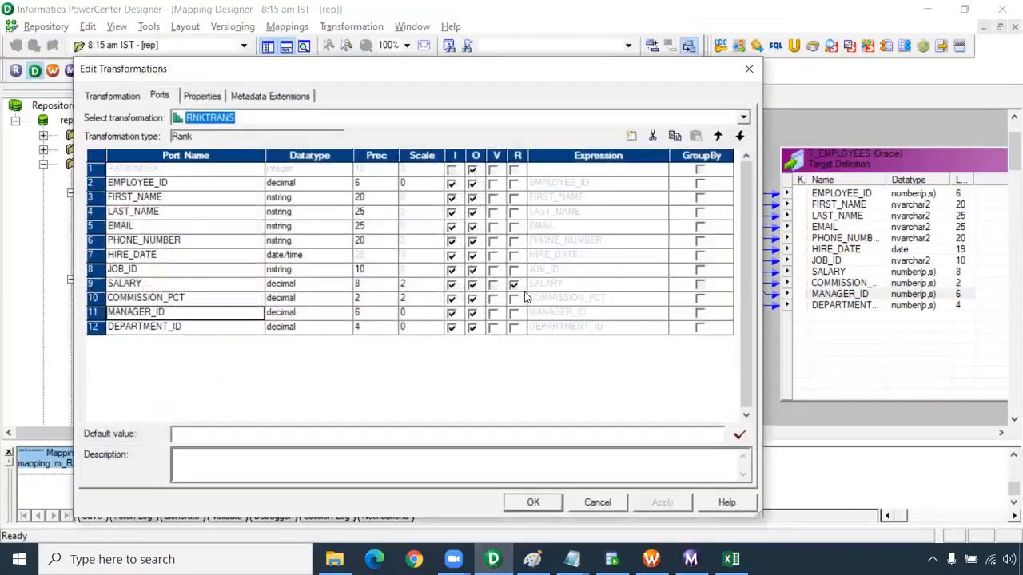
{"action": "left_click", "coordinate": [701, 328]}
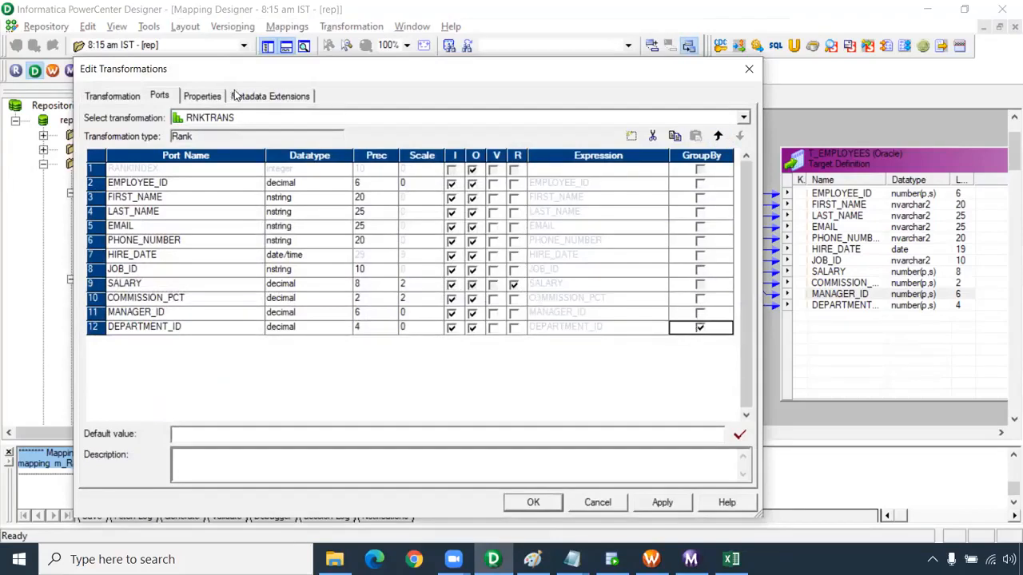
Set the Number of Ranks property of RNKTRANS to 1, accept the edit and save the mapping
{"action": "left_click", "coordinate": [202, 97]}
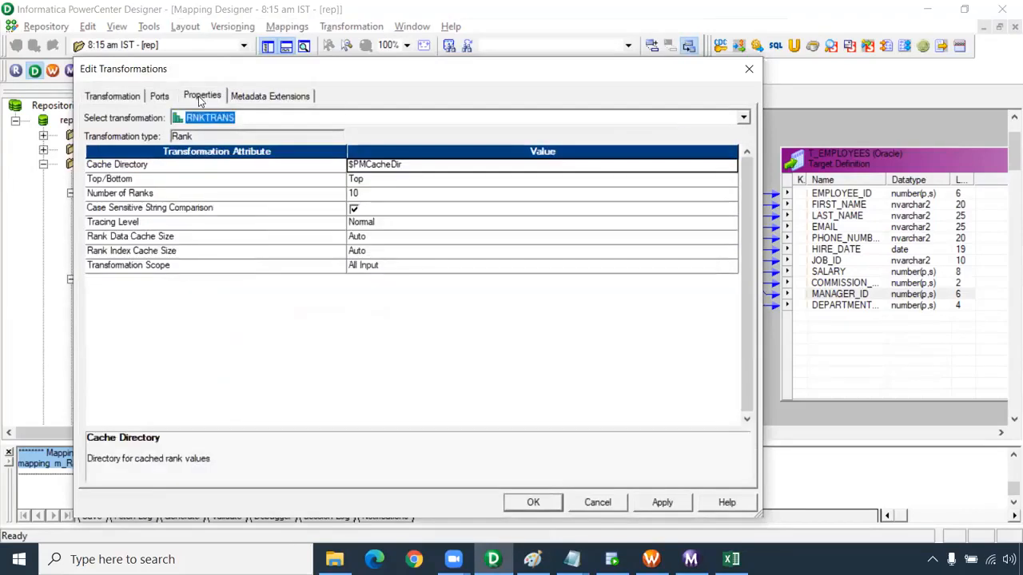
{"action": "left_click", "coordinate": [352, 193]}
{"action": "type", "text": "1"}
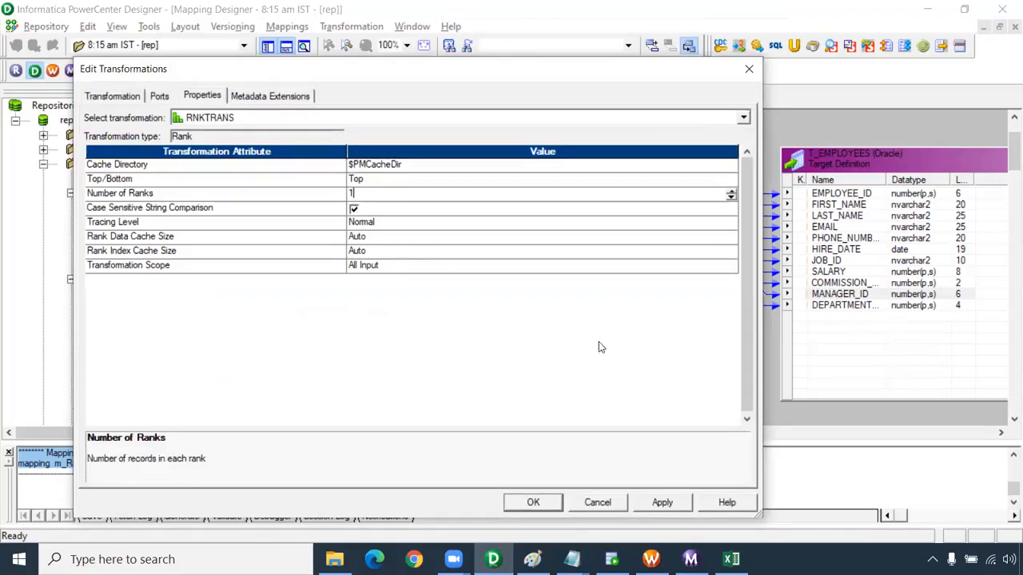
{"action": "left_click", "coordinate": [533, 502]}
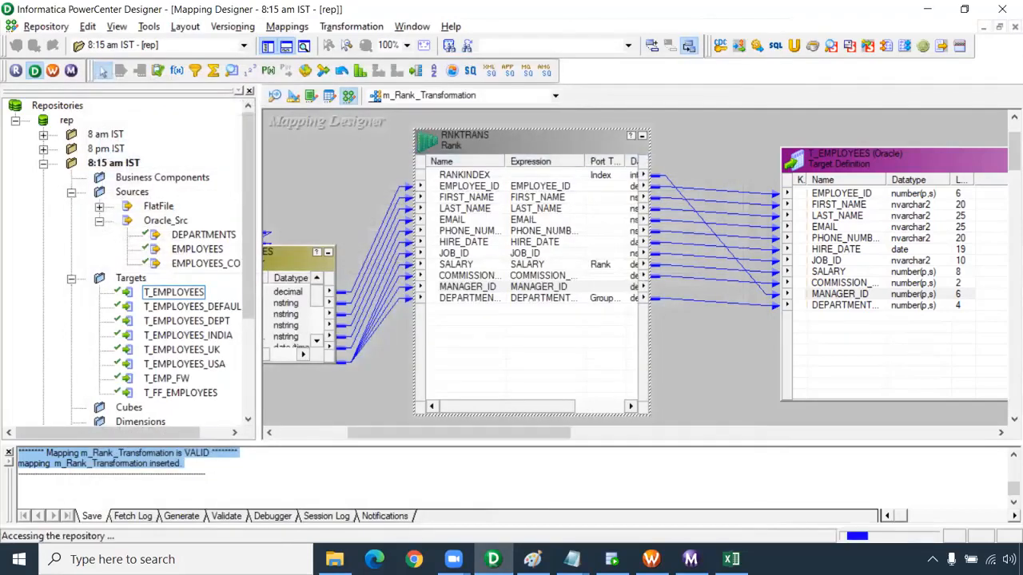
Switch to Workflow Manager, refresh the mapping of session s_m_Rank_Transformation, then save and start wf_Rank_Transformation
{"action": "left_click", "coordinate": [651, 560]}
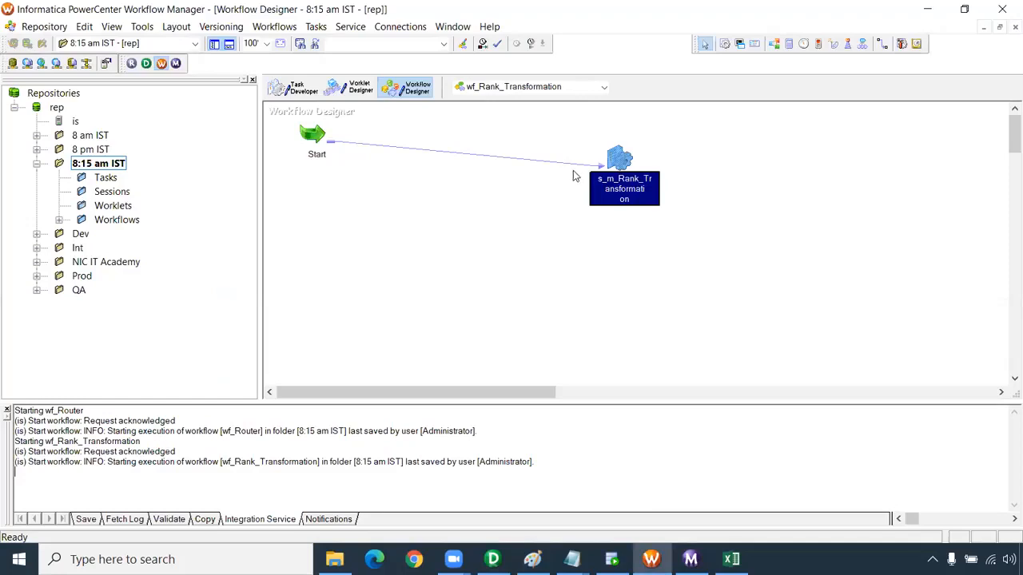
{"action": "right_click", "coordinate": [614, 155]}
{"action": "left_click", "coordinate": [712, 316]}
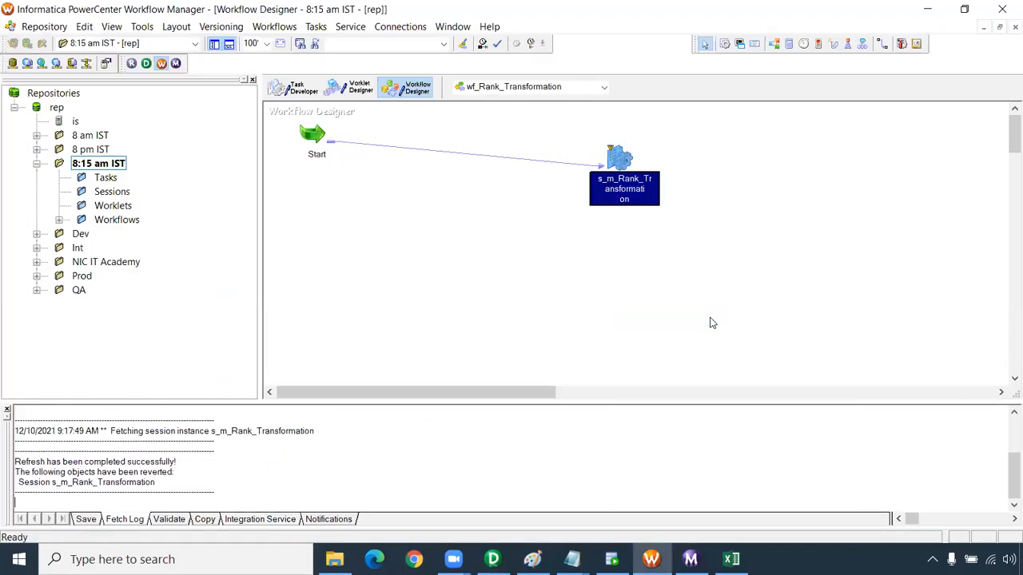
{"action": "key", "text": "ctrl+s"}
{"action": "right_click", "coordinate": [523, 256]}
{"action": "left_click", "coordinate": [543, 404]}
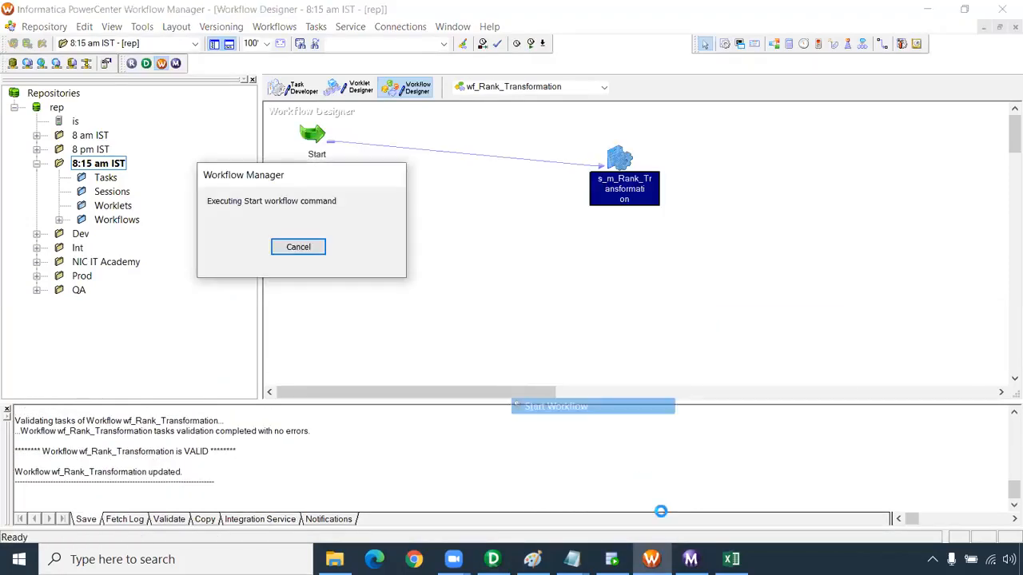
Check the source and target statistics of the new wf_Rank_Transformation run in Workflow Monitor
{"action": "mouse_move", "coordinate": [693, 556]}
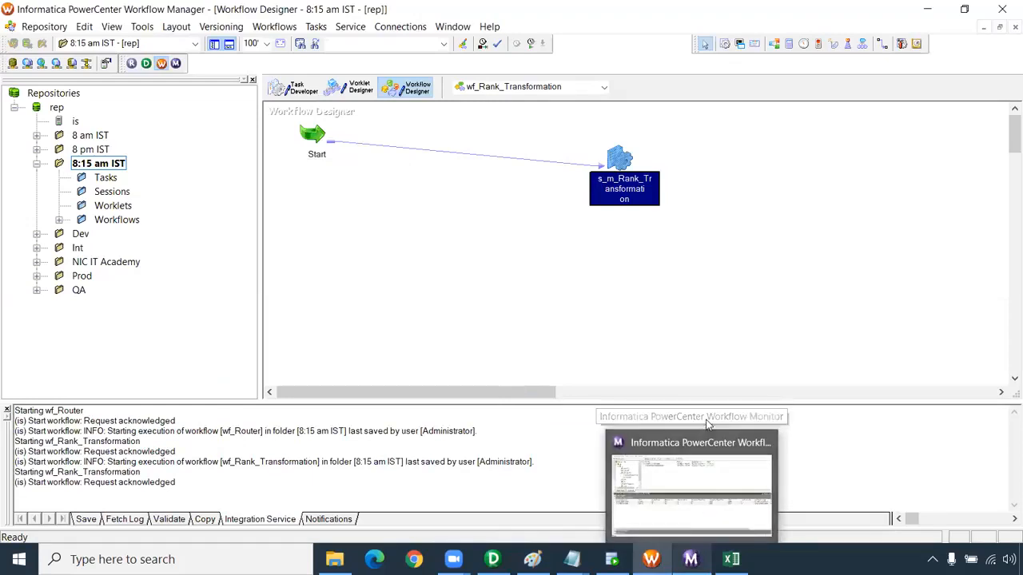
{"action": "left_click", "coordinate": [703, 503]}
{"action": "left_click", "coordinate": [104, 166]}
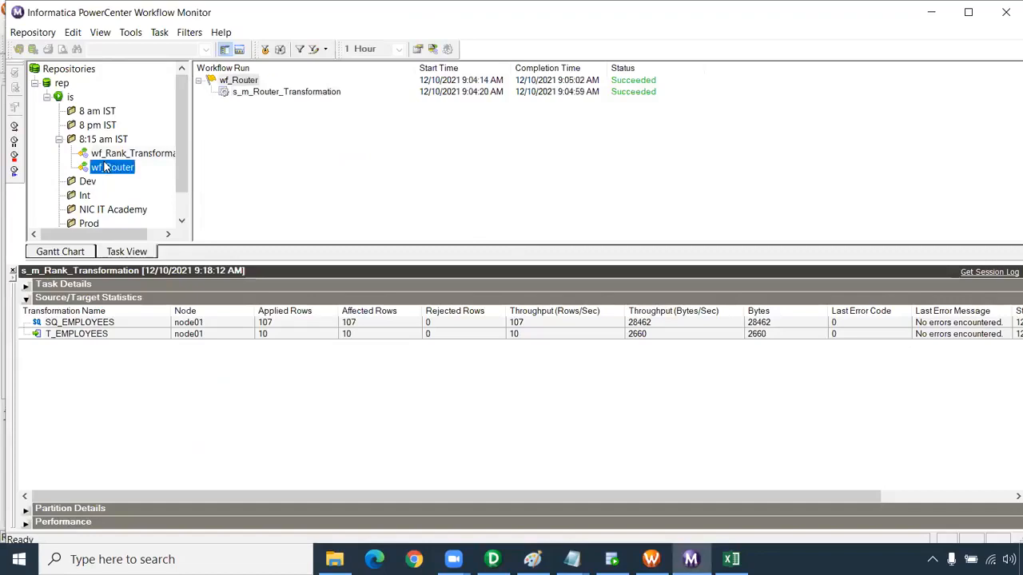
{"action": "left_click", "coordinate": [102, 139]}
{"action": "left_click", "coordinate": [127, 153]}
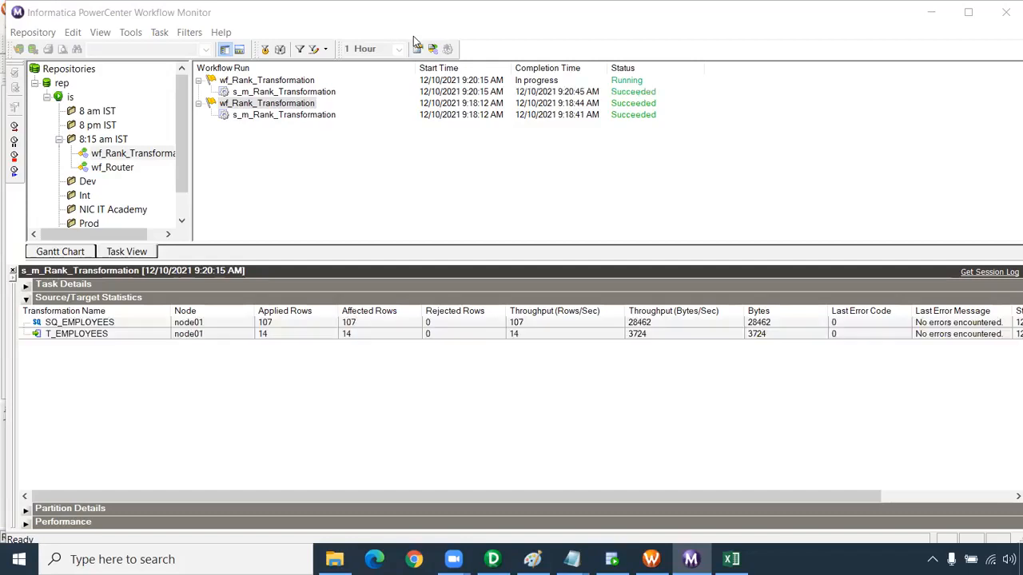
{"action": "left_click", "coordinate": [331, 333]}
Rerun select * from t_employees; in Oracle SQL Developer and sort the result by DEPARTMENT_ID to review the top salary per department
{"action": "left_click", "coordinate": [612, 559]}
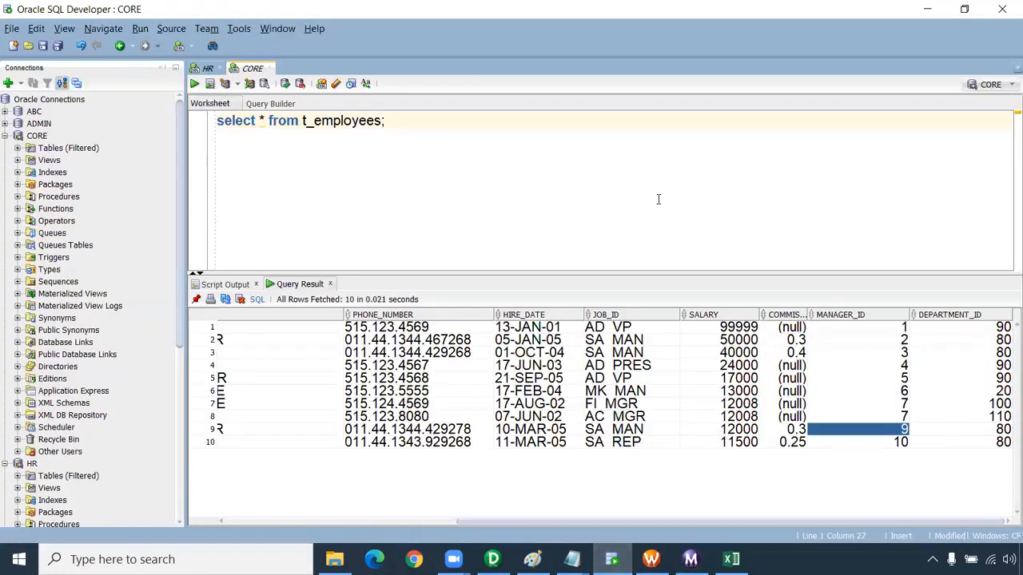
{"action": "left_click_drag", "start_coordinate": [386, 120], "coordinate": [219, 121]}
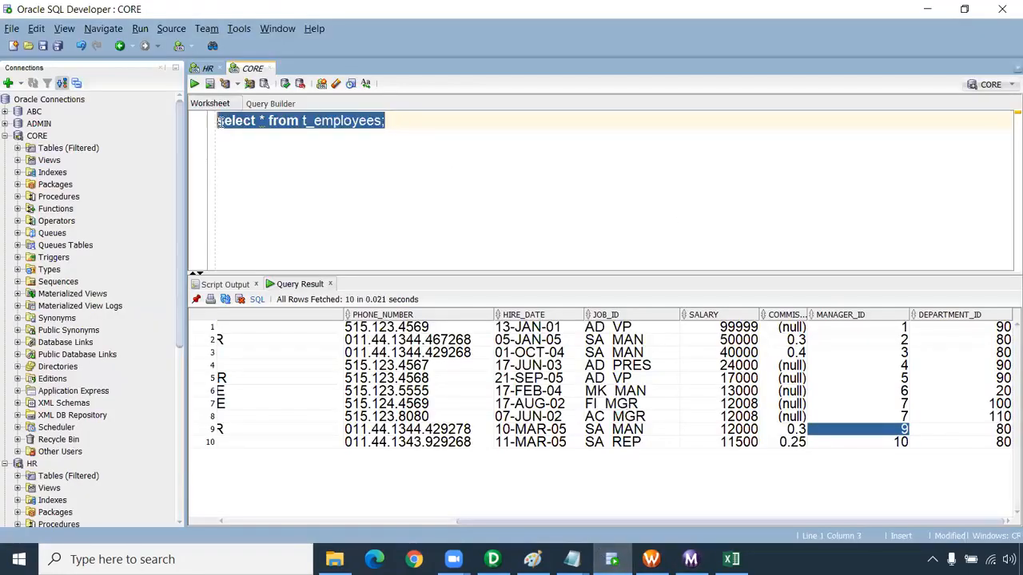
{"action": "left_click", "coordinate": [194, 83]}
{"action": "left_click", "coordinate": [780, 520]}
{"action": "double_click", "coordinate": [916, 317]}
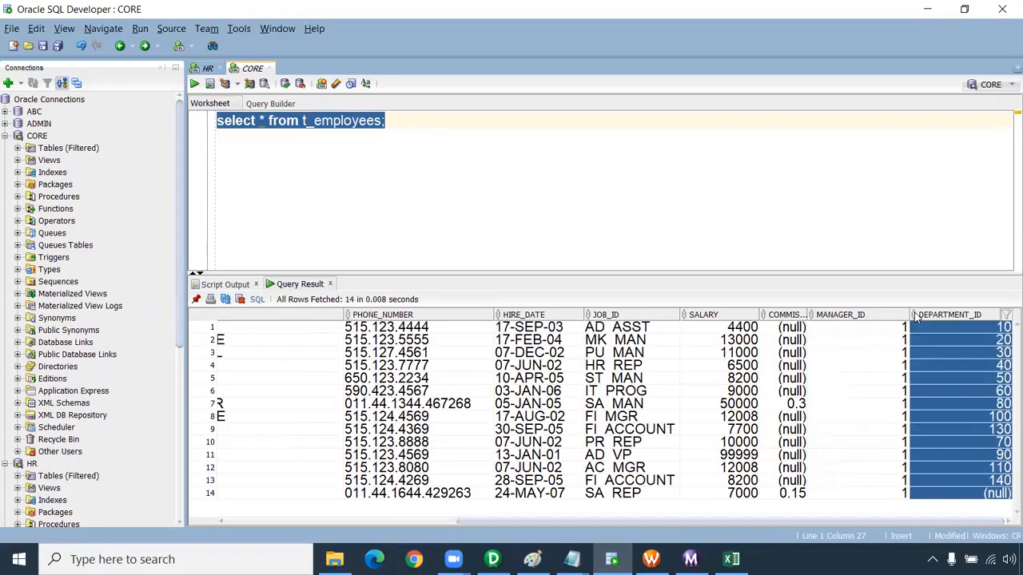
{"action": "left_click_drag", "start_coordinate": [997, 334], "coordinate": [995, 497]}
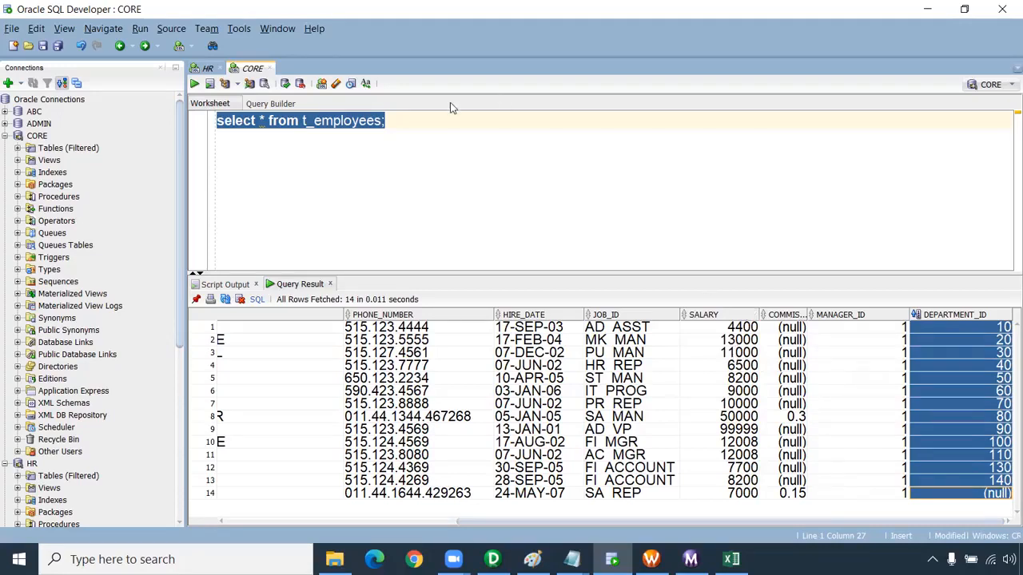
{"action": "left_click", "coordinate": [369, 159]}
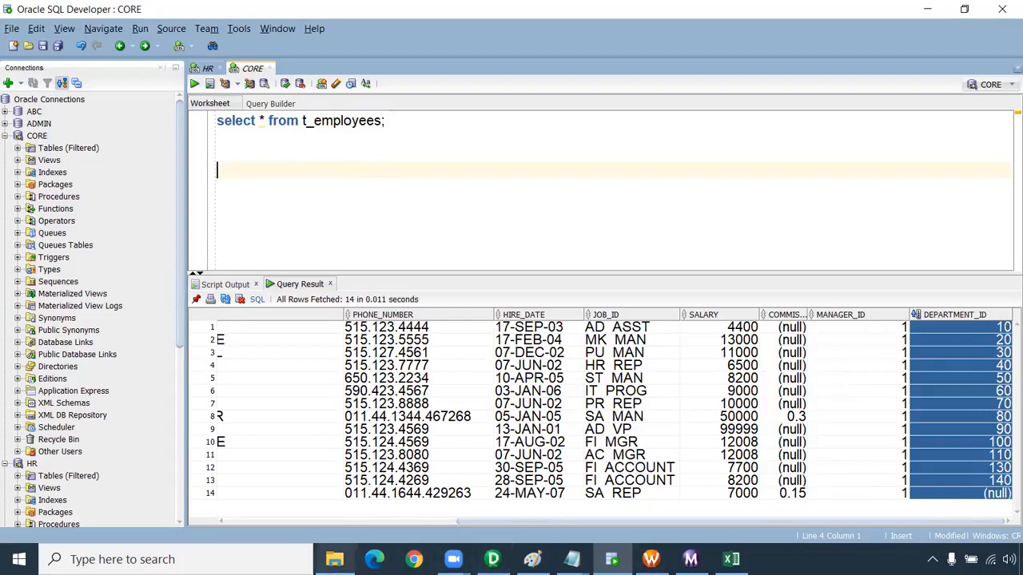
Open the 9. Rank document from the Infa Exercise folder and read Exercise 2 on dense_rank
{"action": "left_click", "coordinate": [334, 559]}
{"action": "double_click", "coordinate": [306, 131]}
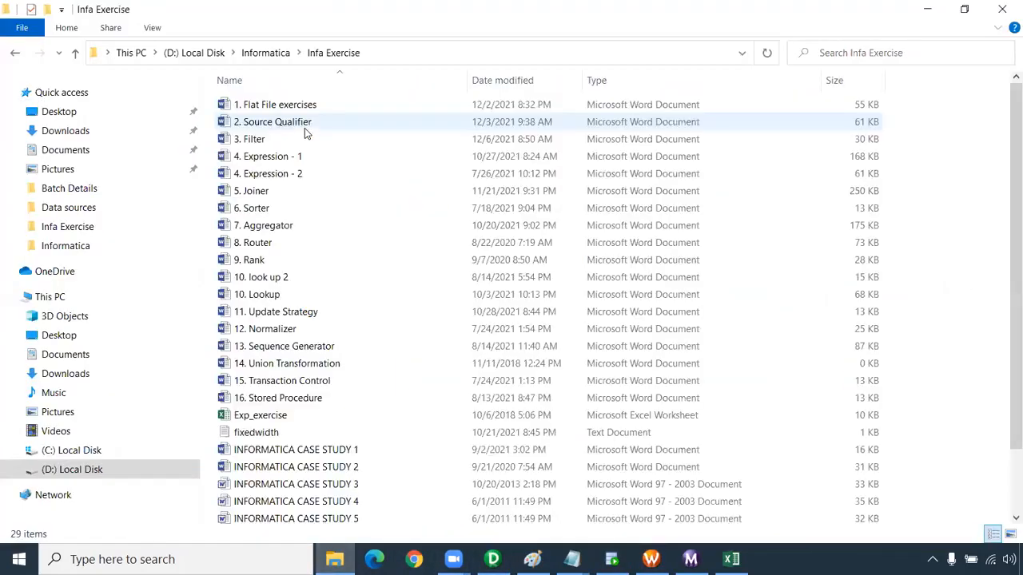
{"action": "double_click", "coordinate": [291, 261]}
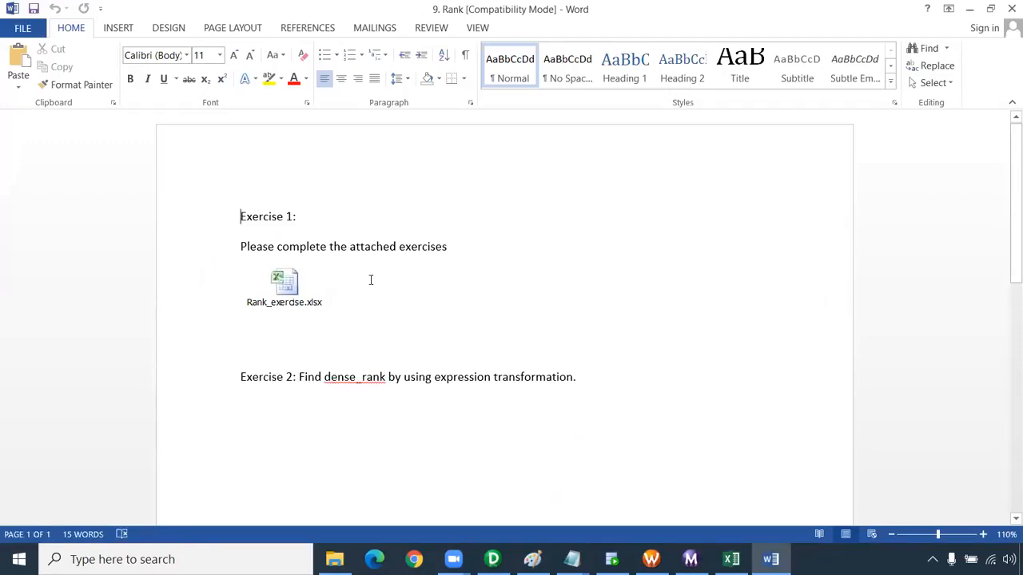
{"action": "left_click_drag", "start_coordinate": [311, 385], "coordinate": [560, 392]}
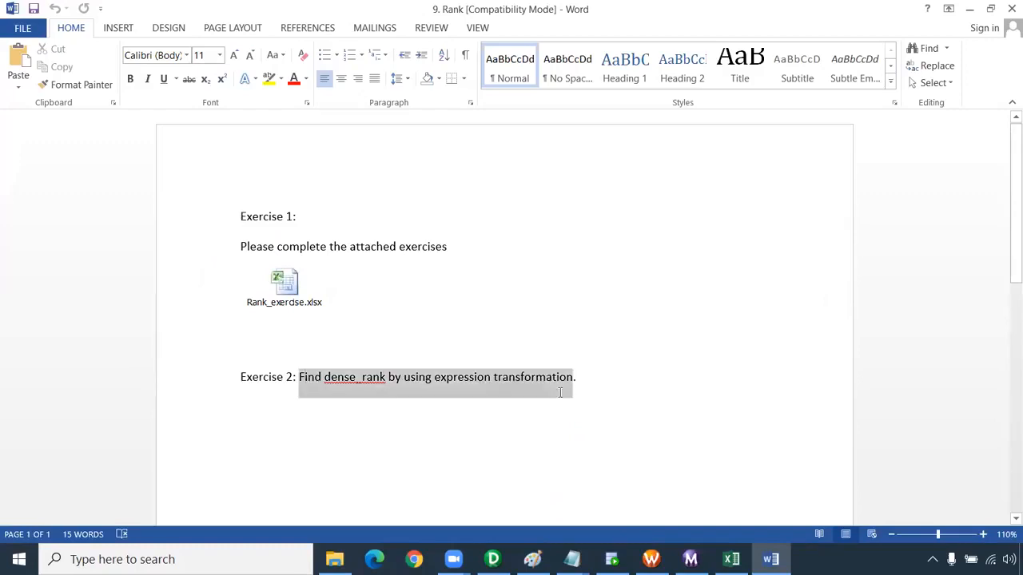
{"action": "left_click", "coordinate": [529, 414]}
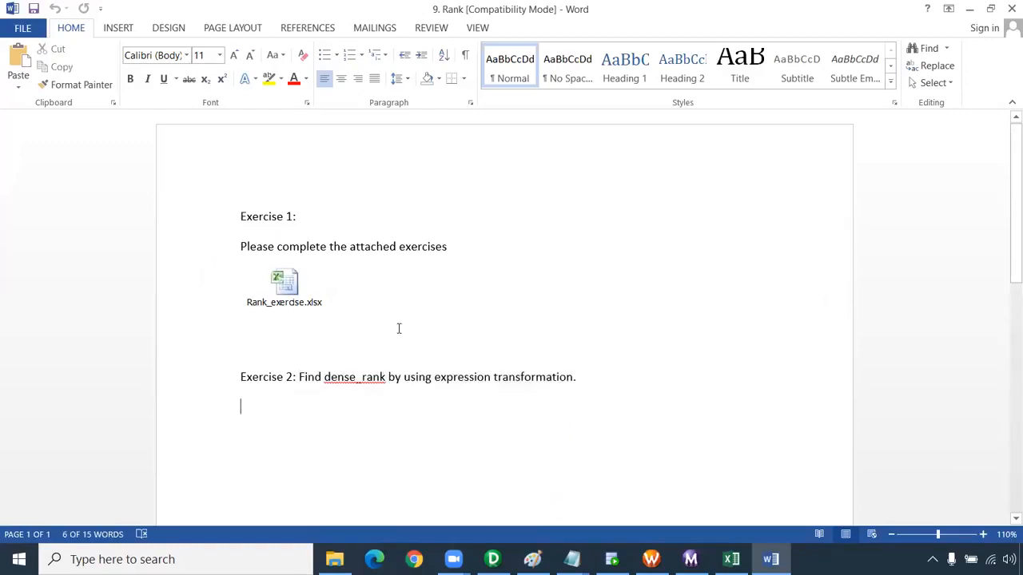
Open the embedded Rank_exercise.xlsx worksheet from Exercise 1 and maximize its Excel window
{"action": "double_click", "coordinate": [289, 281]}
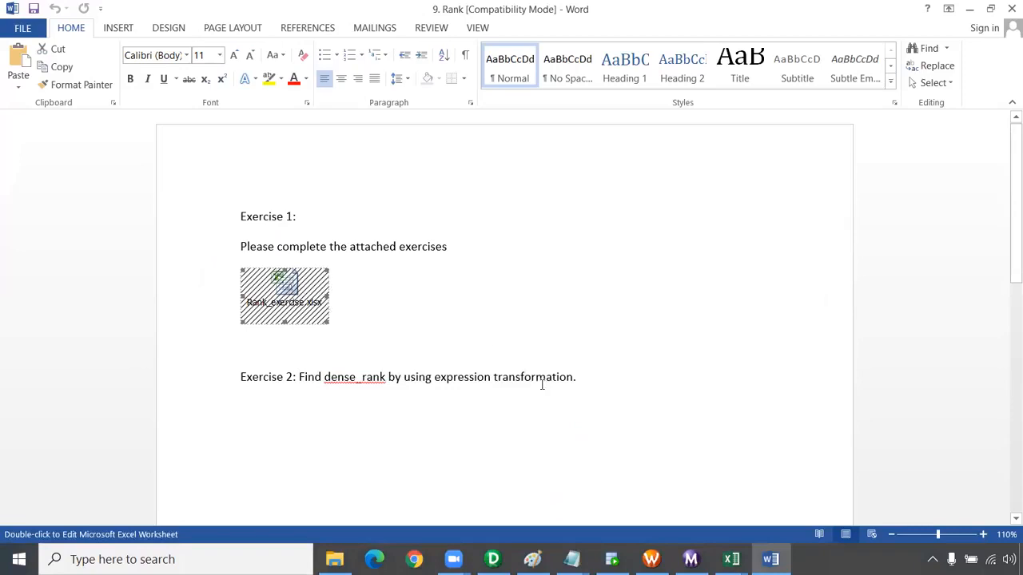
{"action": "mouse_move", "coordinate": [731, 559]}
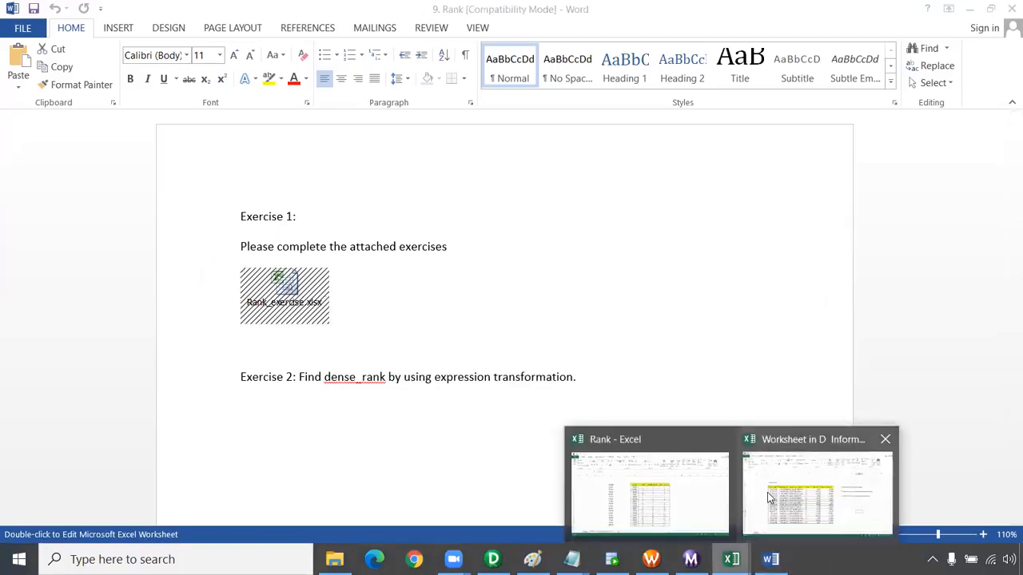
{"action": "left_click", "coordinate": [767, 492]}
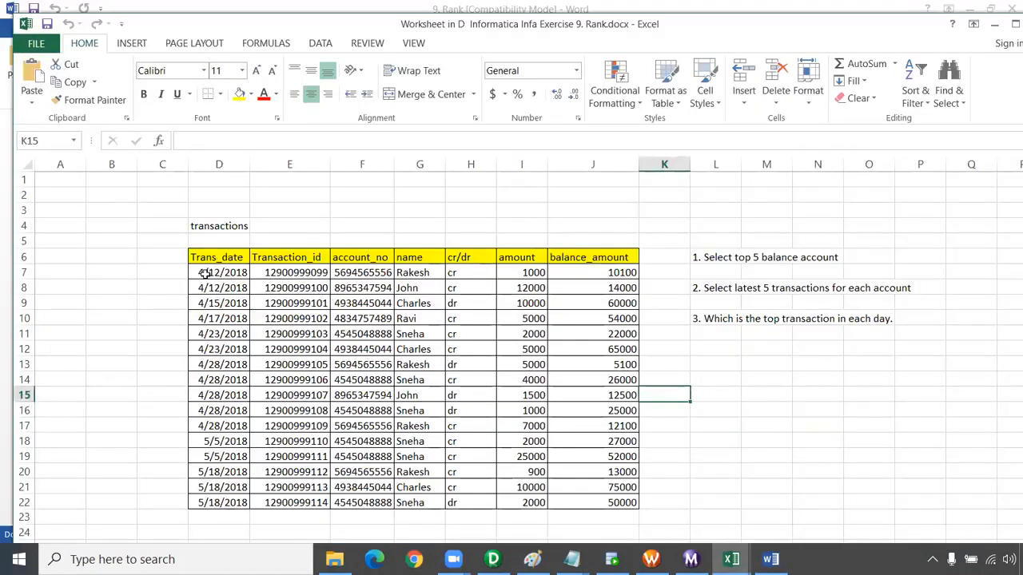
{"action": "double_click", "coordinate": [232, 29]}
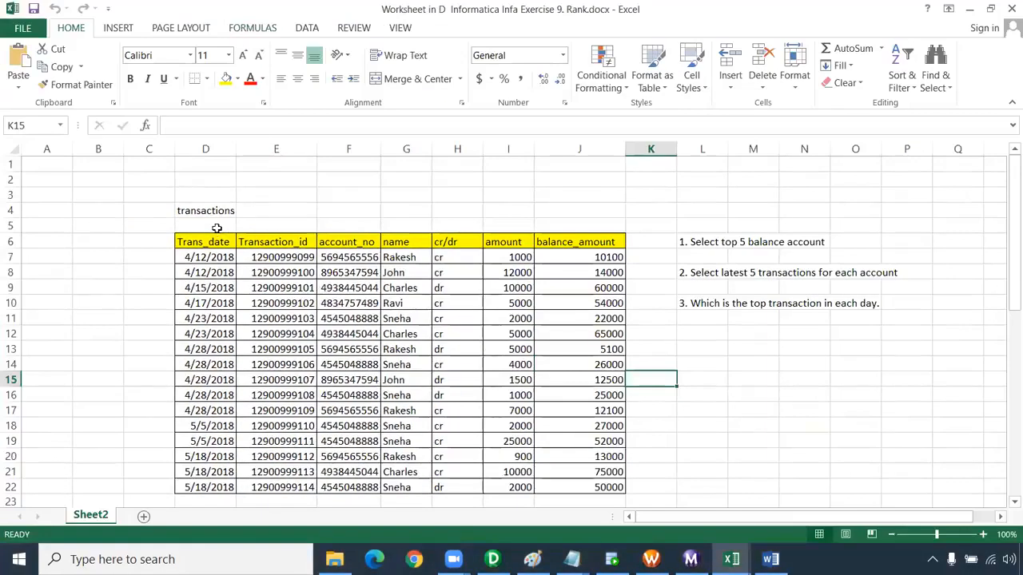
Examine the columns of the transactions table from Trans_date through balance_amount
{"action": "left_click_drag", "start_coordinate": [203, 242], "coordinate": [232, 489]}
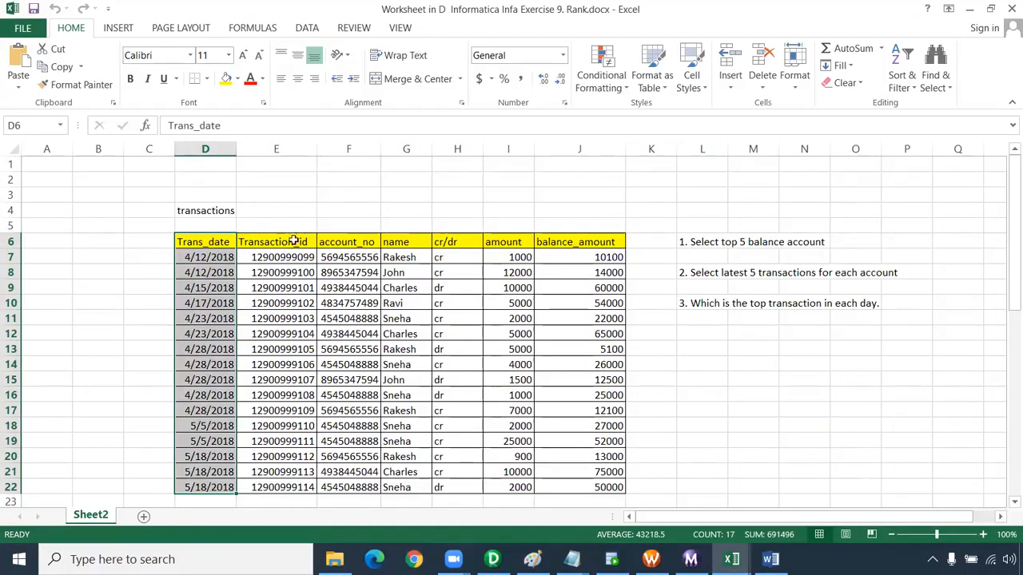
{"action": "left_click_drag", "start_coordinate": [296, 228], "coordinate": [297, 473]}
{"action": "left_click_drag", "start_coordinate": [351, 228], "coordinate": [359, 458]}
{"action": "left_click_drag", "start_coordinate": [413, 209], "coordinate": [404, 396]}
{"action": "left_click_drag", "start_coordinate": [457, 227], "coordinate": [459, 427]}
{"action": "left_click_drag", "start_coordinate": [508, 241], "coordinate": [508, 427]}
{"action": "left_click_drag", "start_coordinate": [581, 257], "coordinate": [581, 452]}
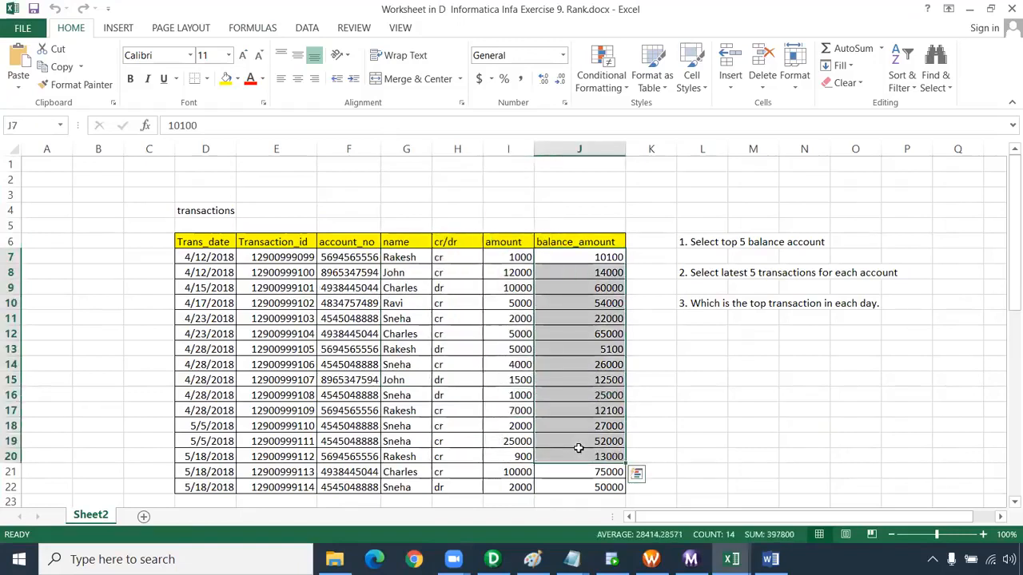
Review the three exercise questions, matching the latest 5 transactions per account question to the account_no and Transaction_id columns
{"action": "left_click_drag", "start_coordinate": [651, 210], "coordinate": [919, 334]}
{"action": "left_click", "coordinate": [685, 269]}
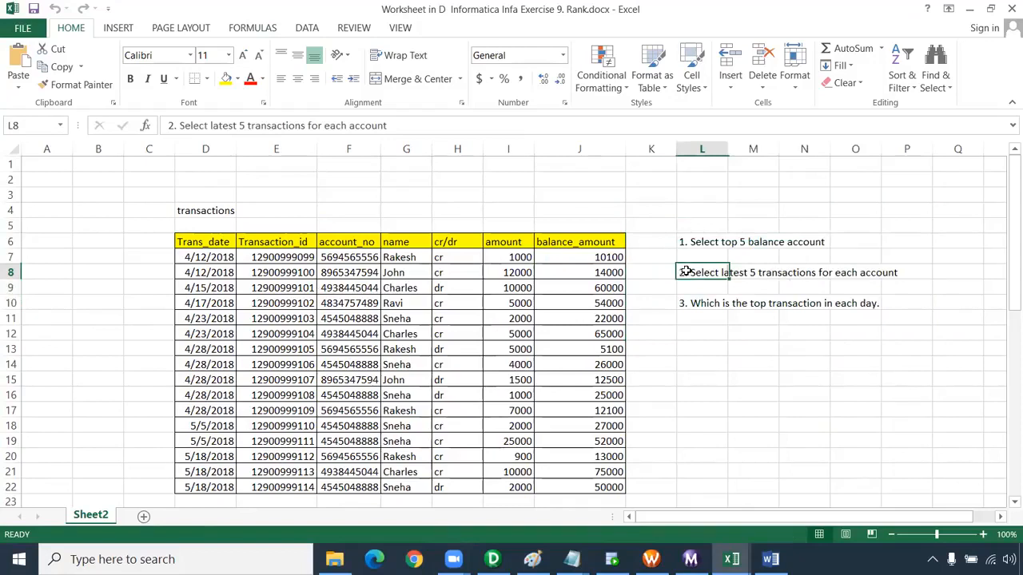
{"action": "left_click_drag", "start_coordinate": [651, 272], "coordinate": [918, 274]}
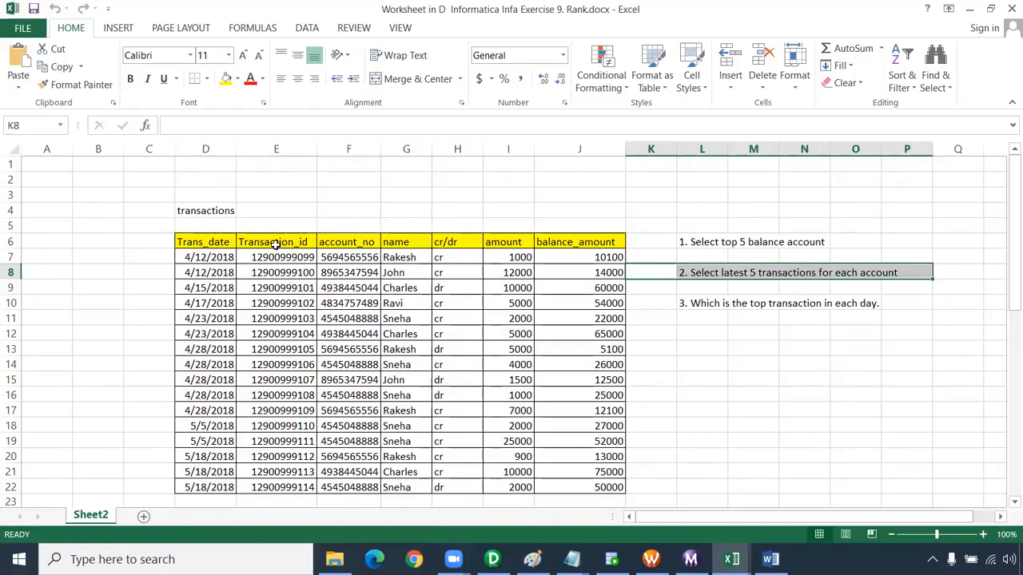
{"action": "left_click_drag", "start_coordinate": [337, 217], "coordinate": [338, 392]}
{"action": "scroll", "coordinate": [640, 461], "scroll_direction": "up", "scroll_amount": 3}
{"action": "left_click_drag", "start_coordinate": [295, 227], "coordinate": [281, 448]}
{"action": "scroll", "coordinate": [575, 409], "scroll_direction": "up", "scroll_amount": 2}
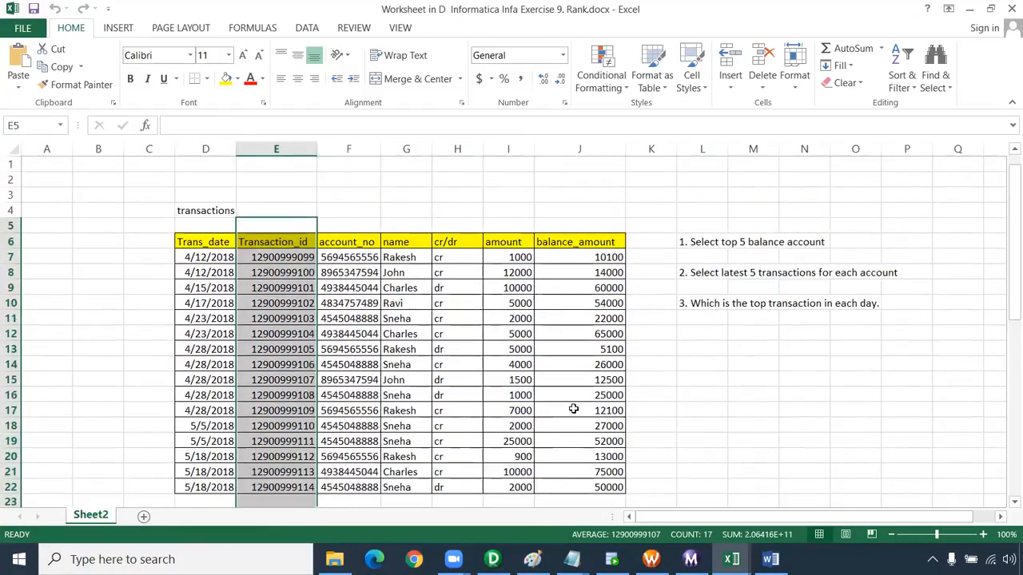
{"action": "left_click_drag", "start_coordinate": [695, 272], "coordinate": [904, 274]}
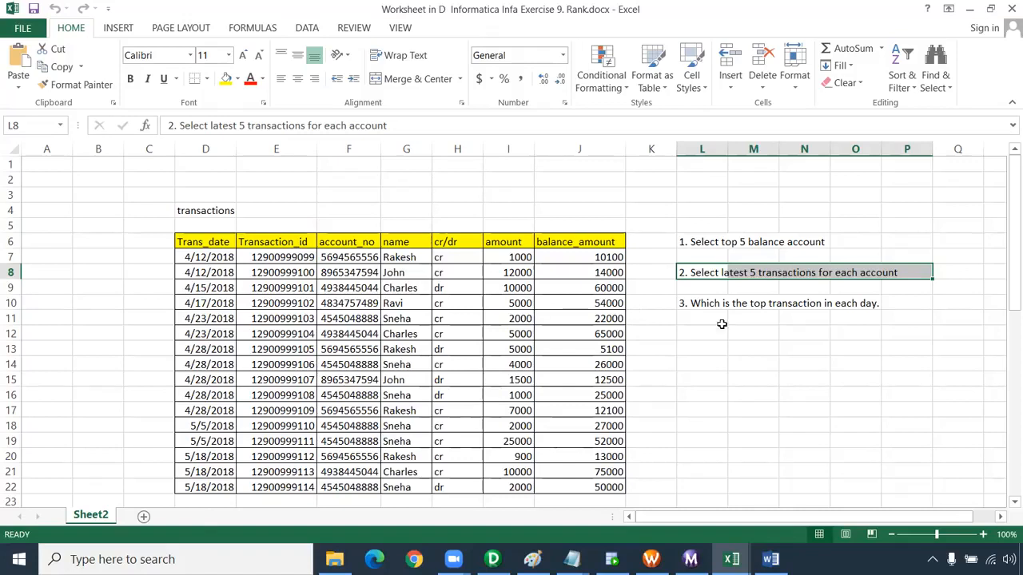
Close the exercise worksheet, the Rank workbook and the 9. Rank document without saving the changes
{"action": "left_click", "coordinate": [1009, 15]}
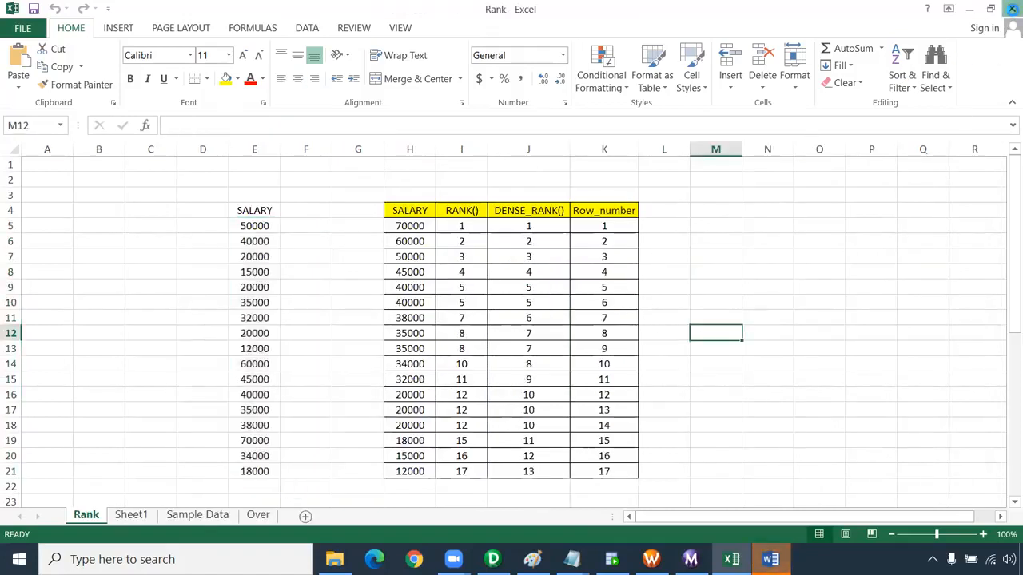
{"action": "left_click", "coordinate": [1011, 8]}
{"action": "left_click", "coordinate": [667, 287]}
{"action": "scroll", "coordinate": [580, 368], "scroll_direction": "down", "scroll_amount": 10}
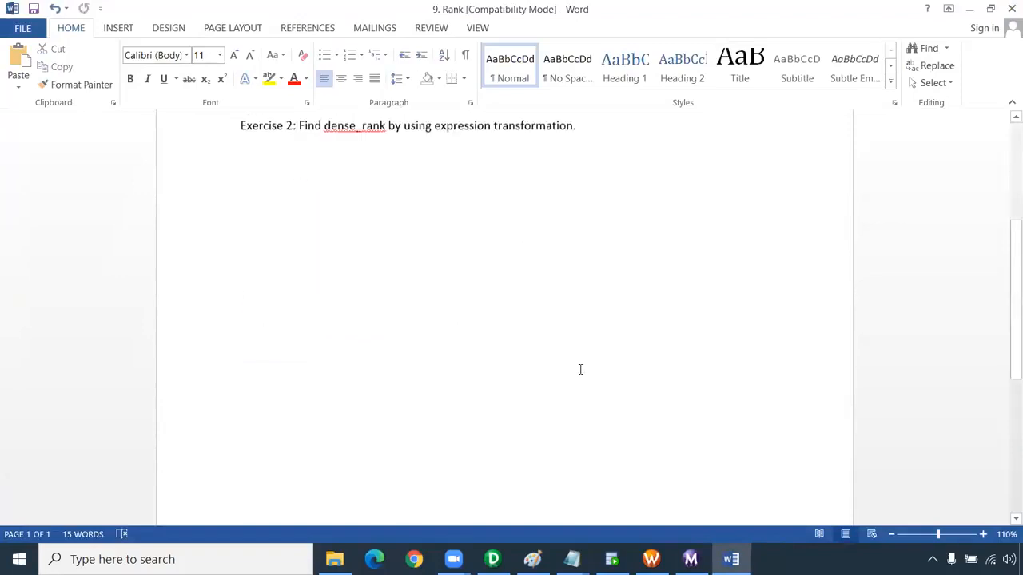
{"action": "scroll", "coordinate": [589, 393], "scroll_direction": "up", "scroll_amount": 10}
{"action": "left_click", "coordinate": [1011, 7]}
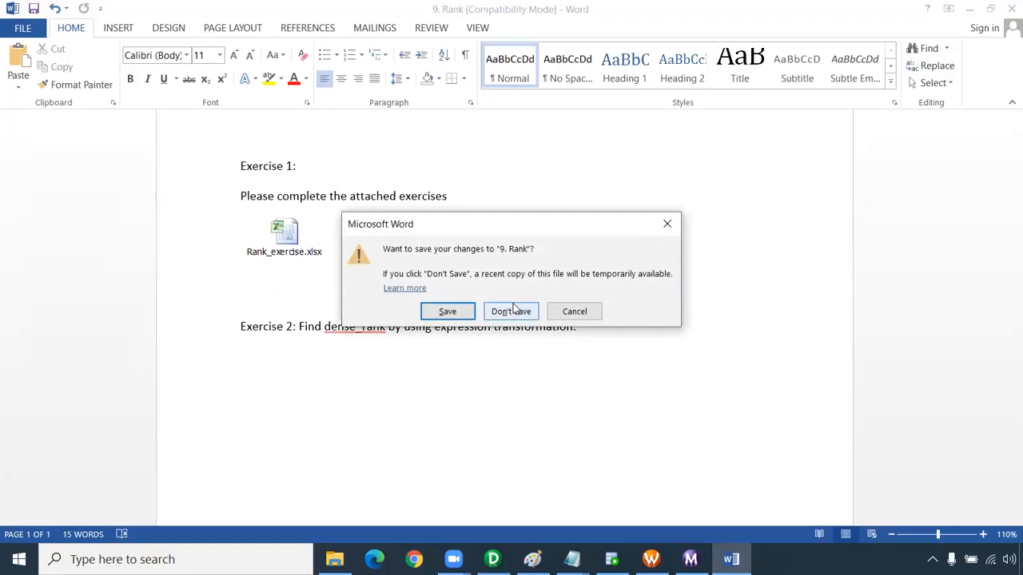
{"action": "left_click", "coordinate": [512, 311]}
{"action": "left_click", "coordinate": [300, 278]}
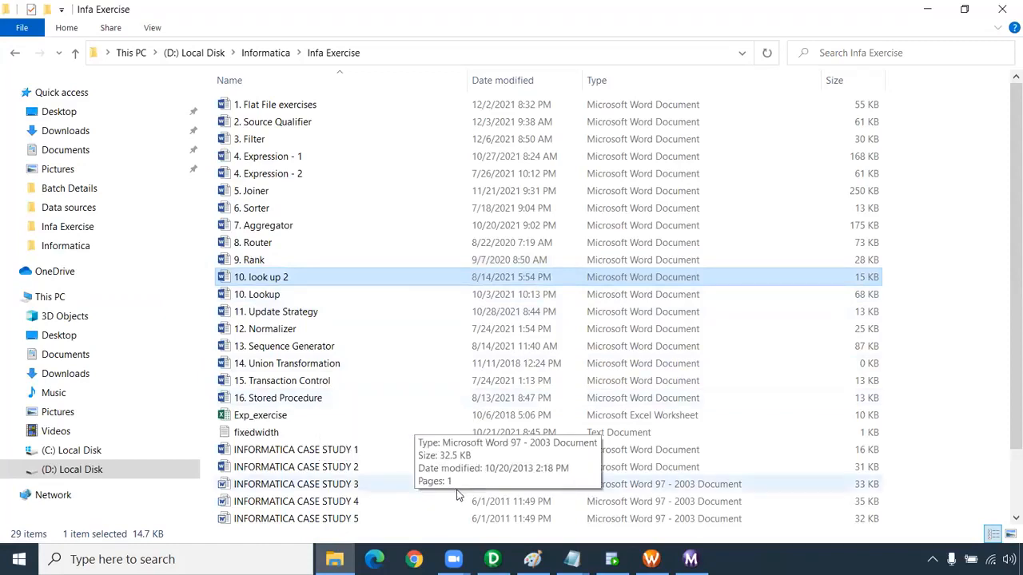
Close the Transformation Notes file and the untitled Router Transformation note, discarding the unsaved note
{"action": "left_click", "coordinate": [572, 559]}
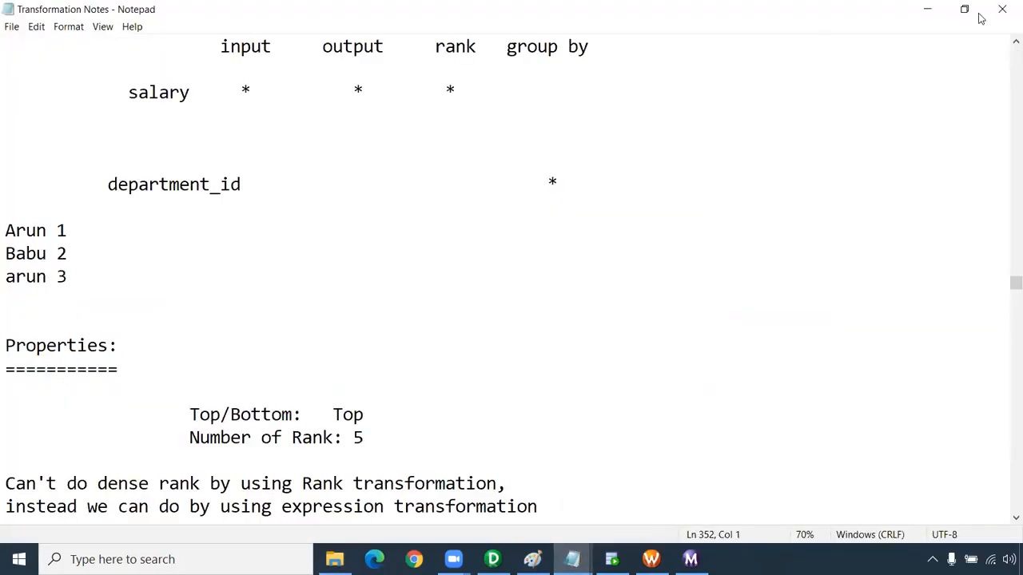
{"action": "left_click", "coordinate": [1002, 9]}
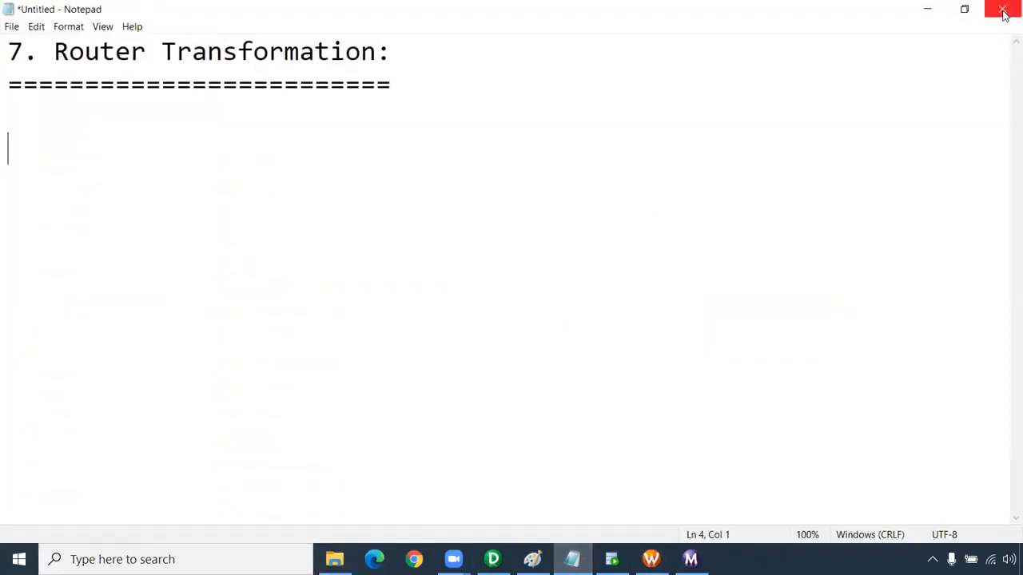
{"action": "left_click", "coordinate": [1002, 9]}
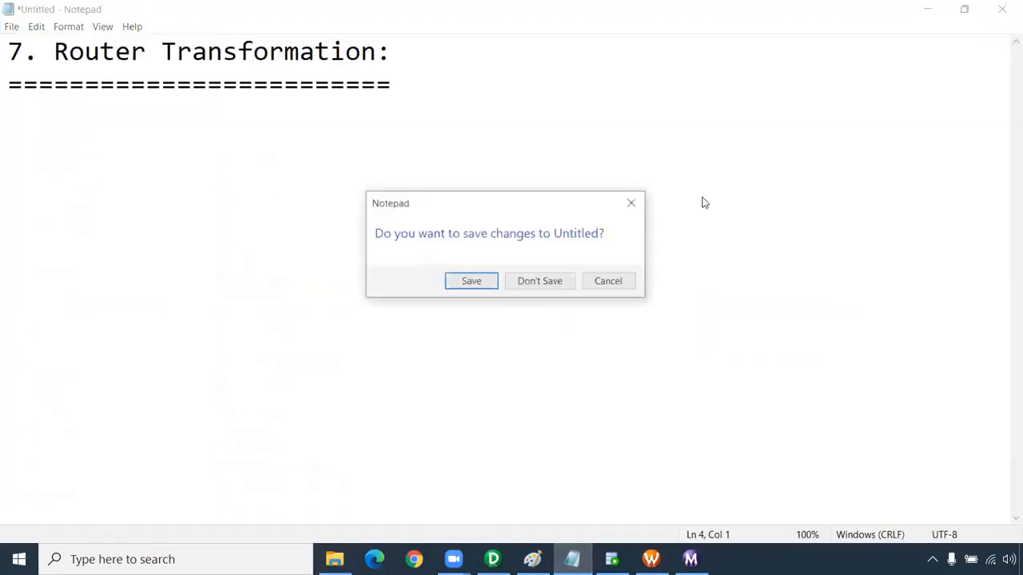
{"action": "left_click", "coordinate": [519, 280]}
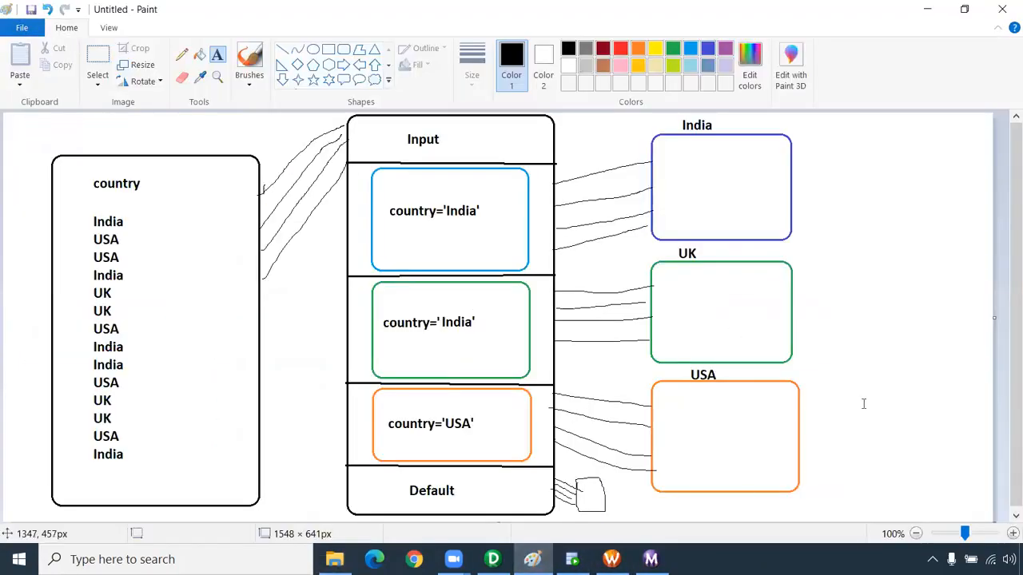
{"action": "left_click", "coordinate": [863, 399]}
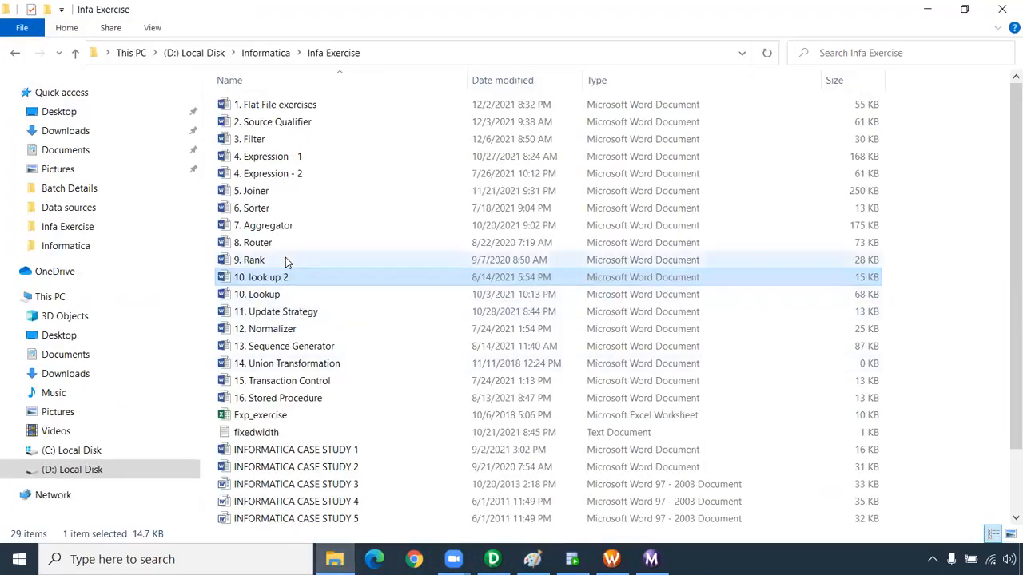
Open the 4. Expression - 2 document from the Infa Exercise folder and read the Exercise 1 task description
{"action": "left_click", "coordinate": [286, 260]}
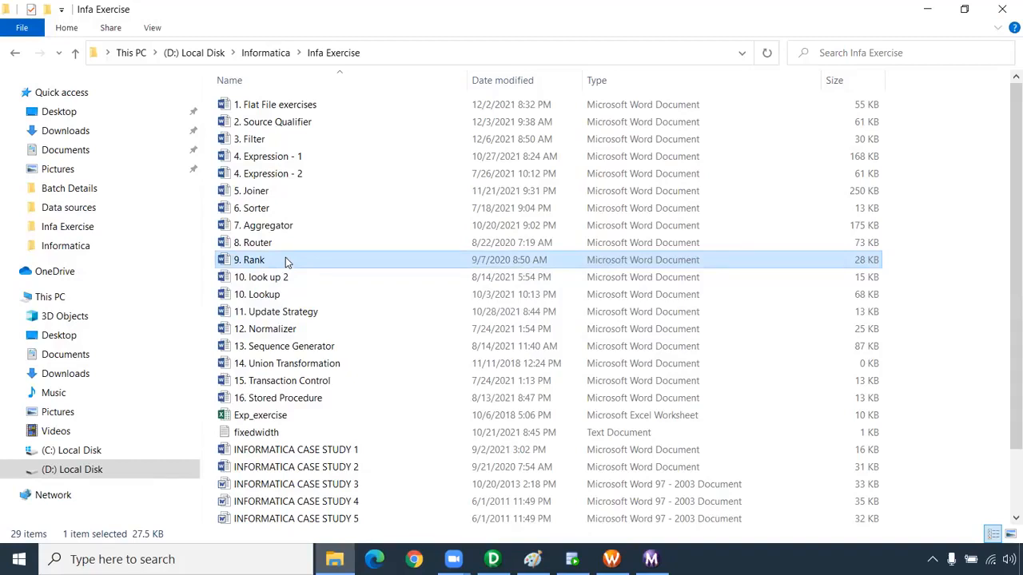
{"action": "left_click", "coordinate": [297, 175]}
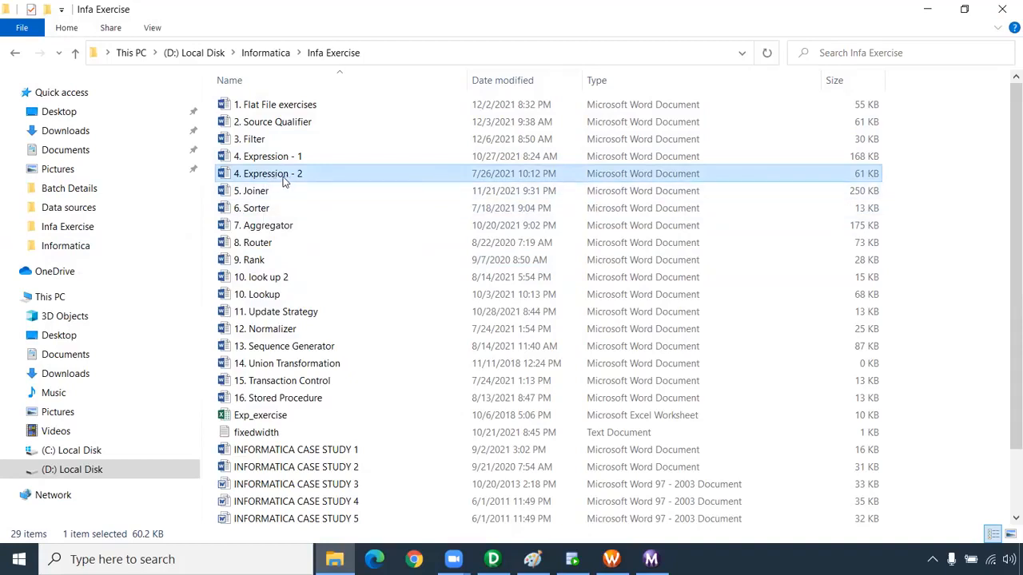
{"action": "double_click", "coordinate": [284, 179]}
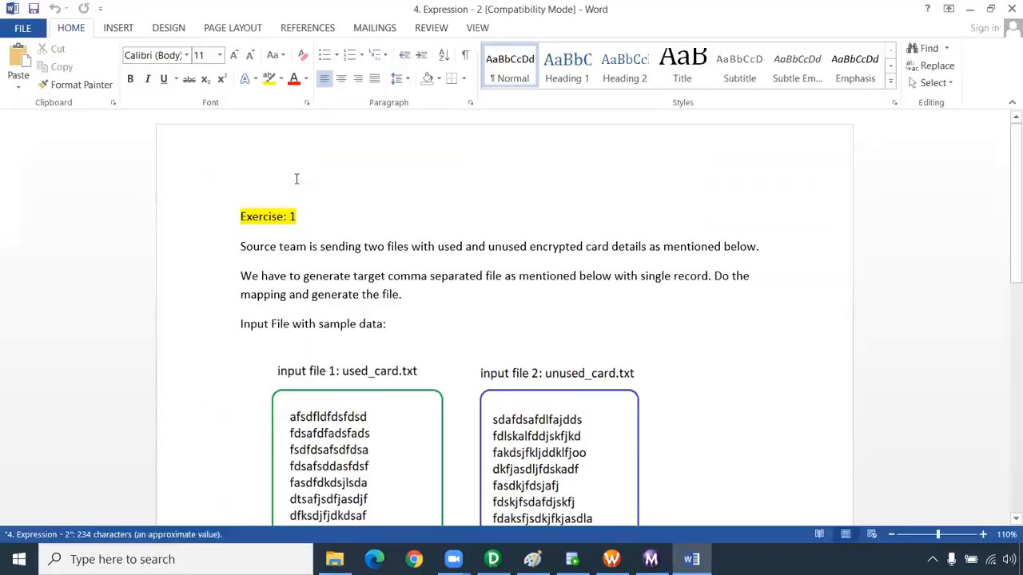
{"action": "scroll", "coordinate": [529, 168], "scroll_direction": "down", "scroll_amount": 4}
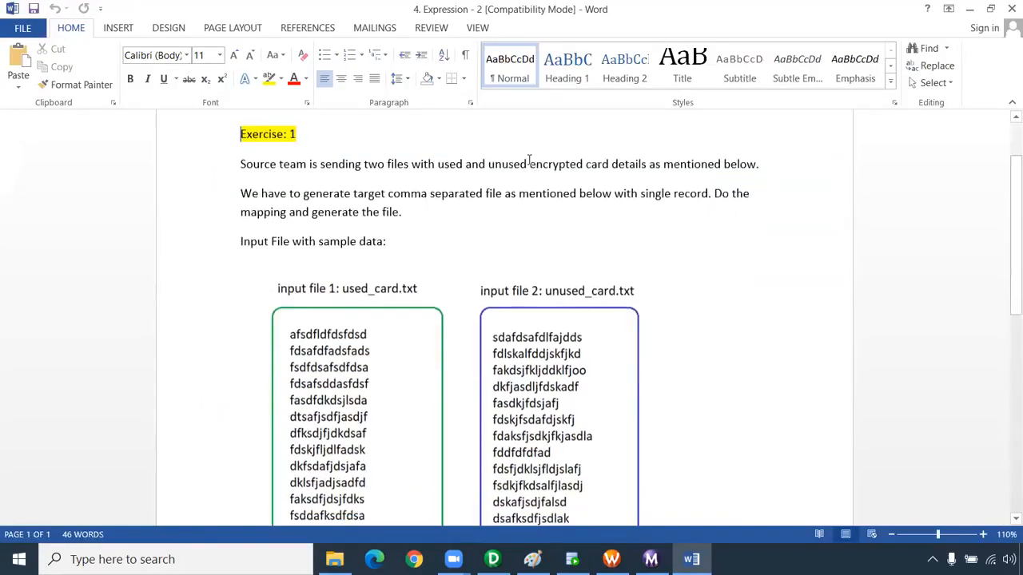
{"action": "scroll", "coordinate": [479, 160], "scroll_direction": "up", "scroll_amount": 3}
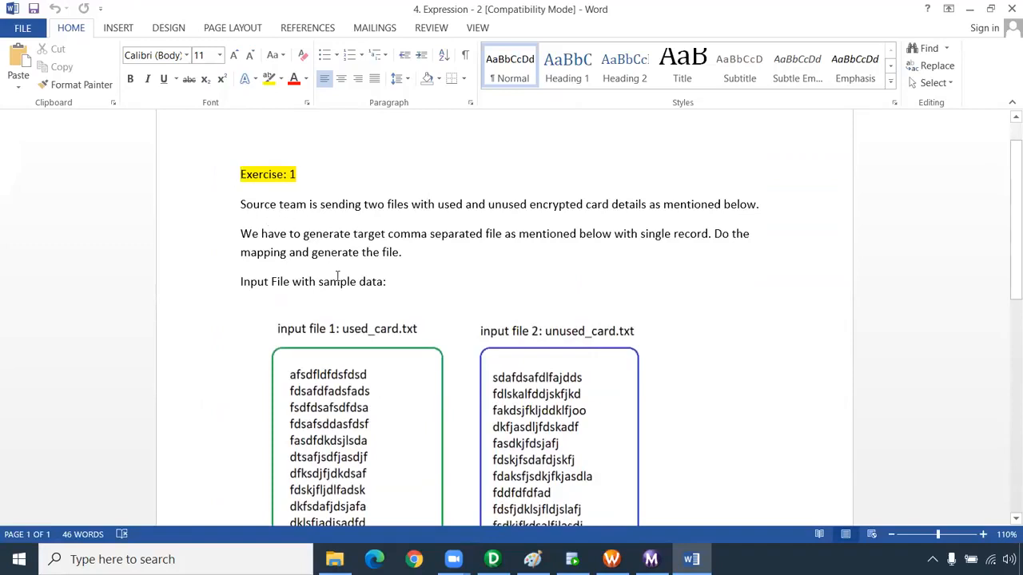
Examine the used_card.txt and unused_card.txt sample inputs of Exercise 1 and the layout of the expected output file
{"action": "left_click_drag", "start_coordinate": [253, 205], "coordinate": [384, 206]}
{"action": "scroll", "coordinate": [444, 338], "scroll_direction": "down", "scroll_amount": 1}
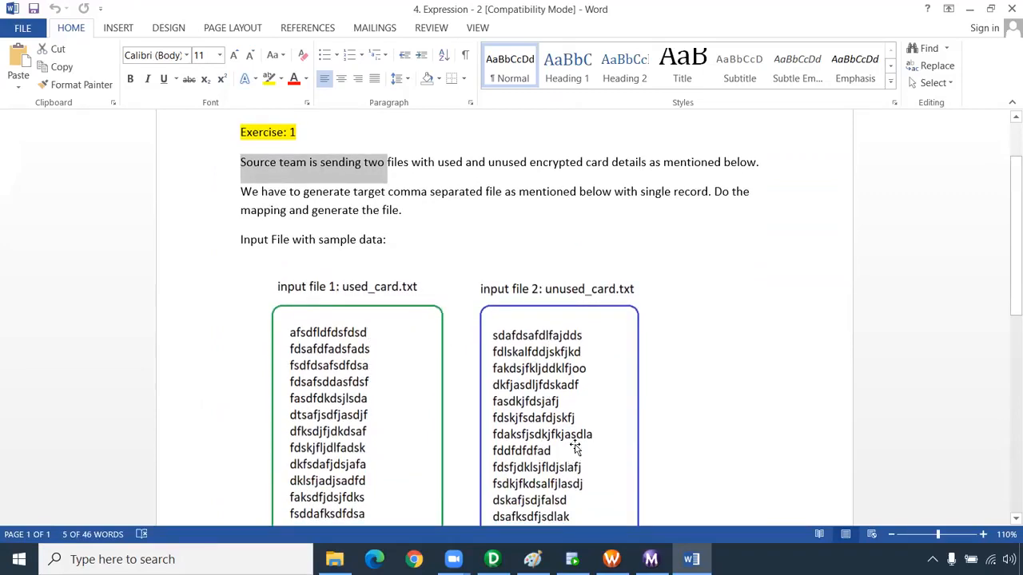
{"action": "scroll", "coordinate": [526, 397], "scroll_direction": "down", "scroll_amount": 1}
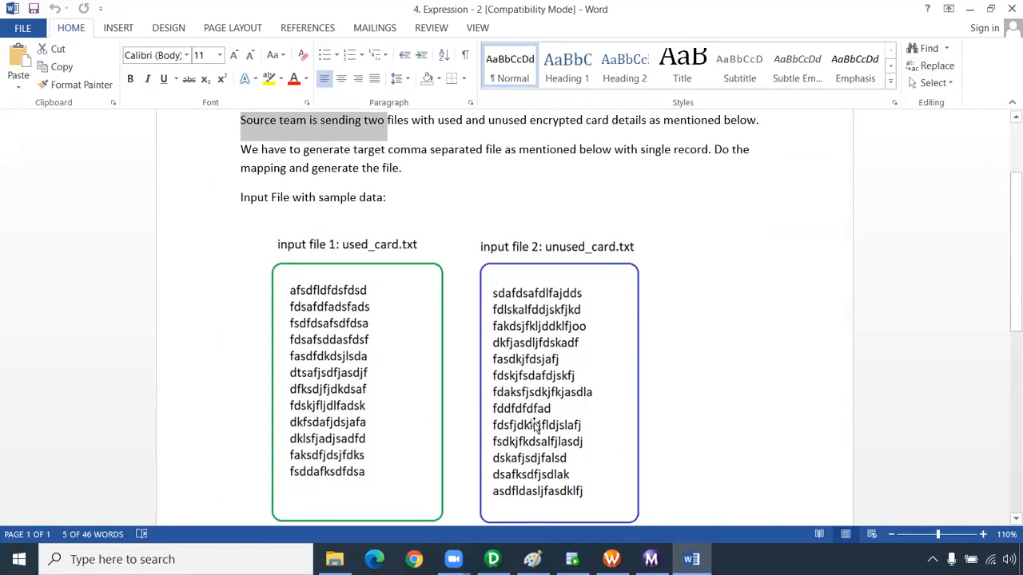
{"action": "scroll", "coordinate": [555, 317], "scroll_direction": "up", "scroll_amount": 1}
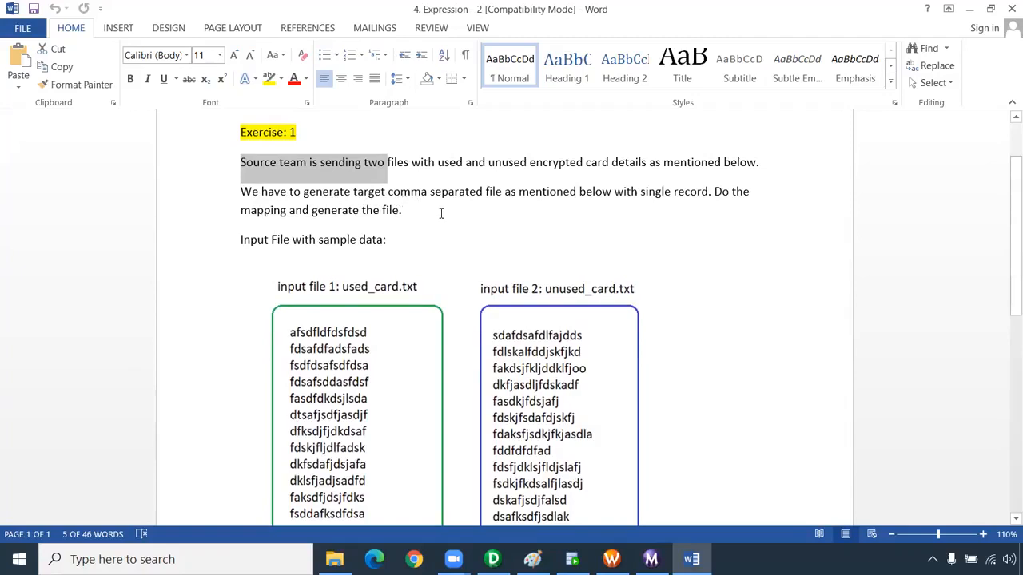
{"action": "scroll", "coordinate": [440, 216], "scroll_direction": "down", "scroll_amount": 1}
{"action": "scroll", "coordinate": [475, 240], "scroll_direction": "down", "scroll_amount": 7}
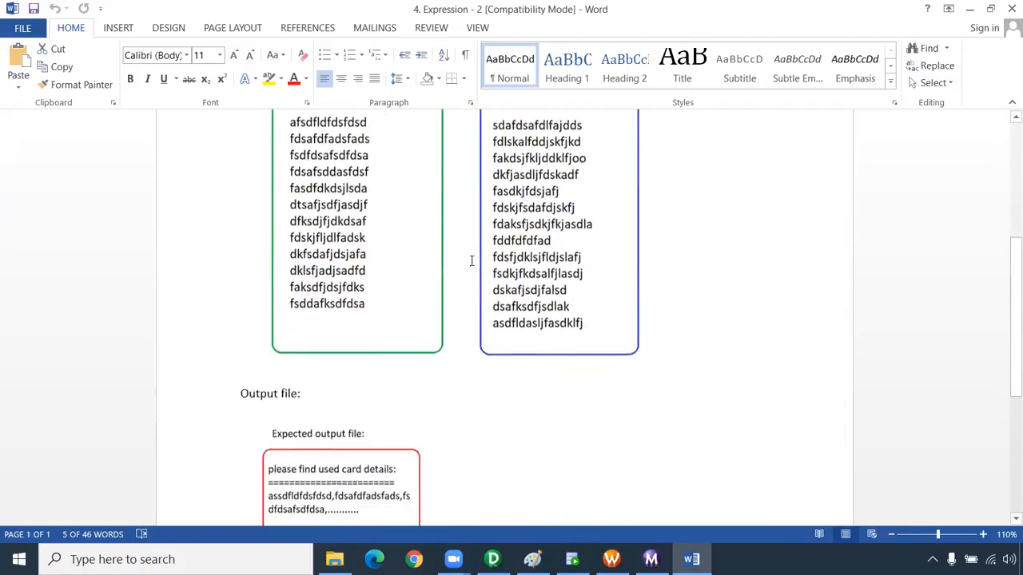
{"action": "scroll", "coordinate": [331, 360], "scroll_direction": "down", "scroll_amount": 3}
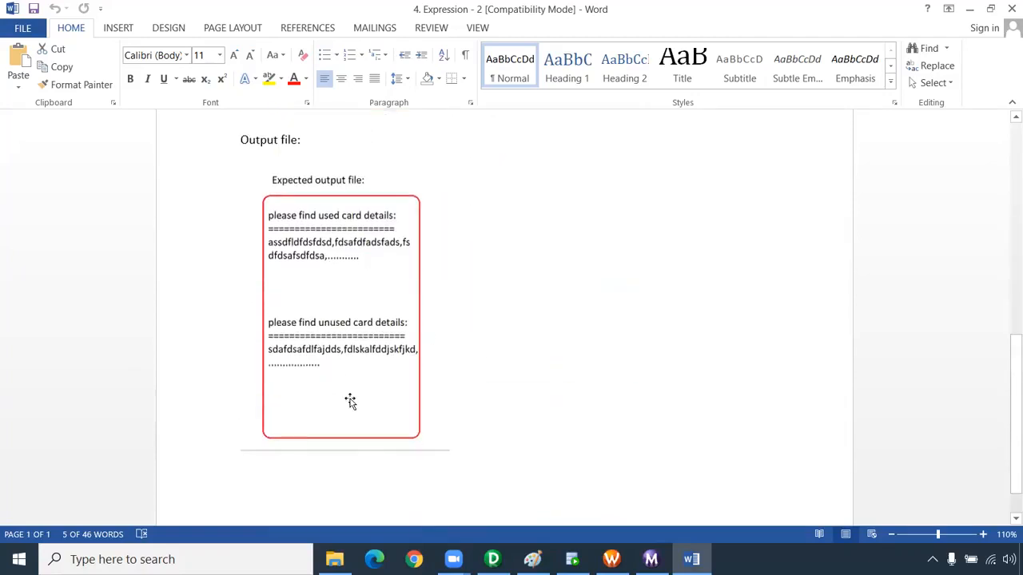
{"action": "scroll", "coordinate": [361, 324], "scroll_direction": "up", "scroll_amount": 2}
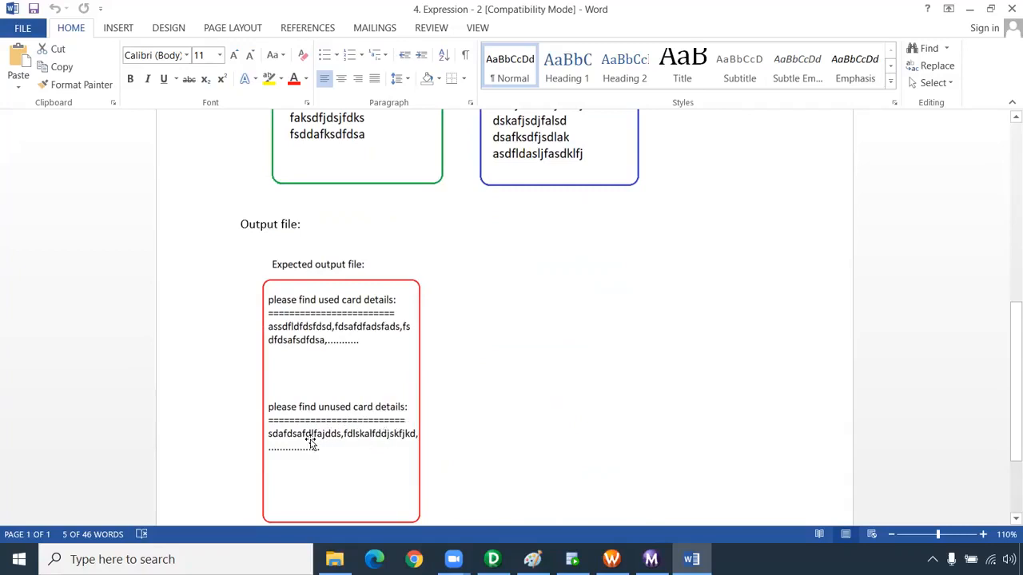
{"action": "scroll", "coordinate": [351, 336], "scroll_direction": "up", "scroll_amount": 2}
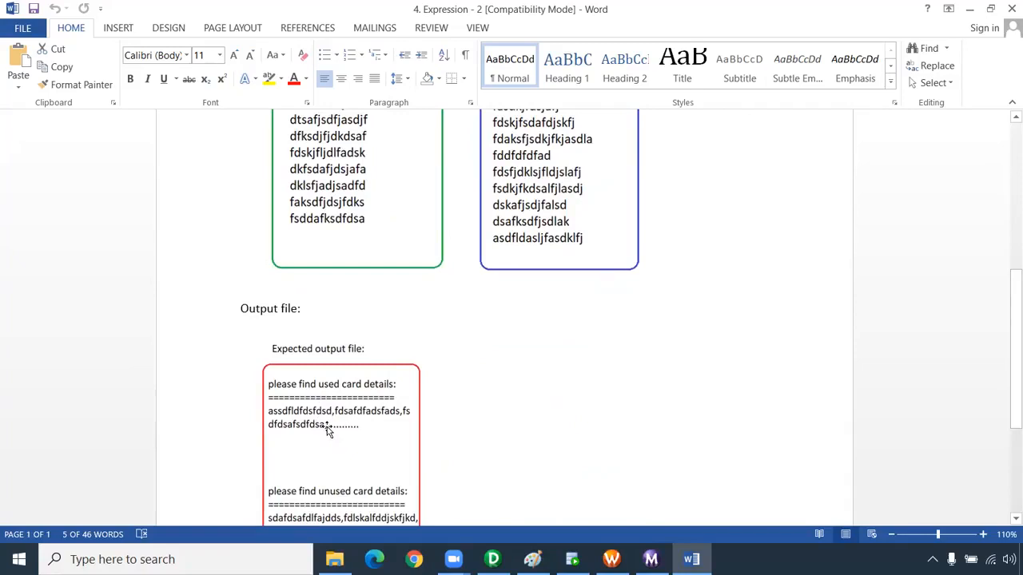
{"action": "scroll", "coordinate": [312, 431], "scroll_direction": "down", "scroll_amount": 2}
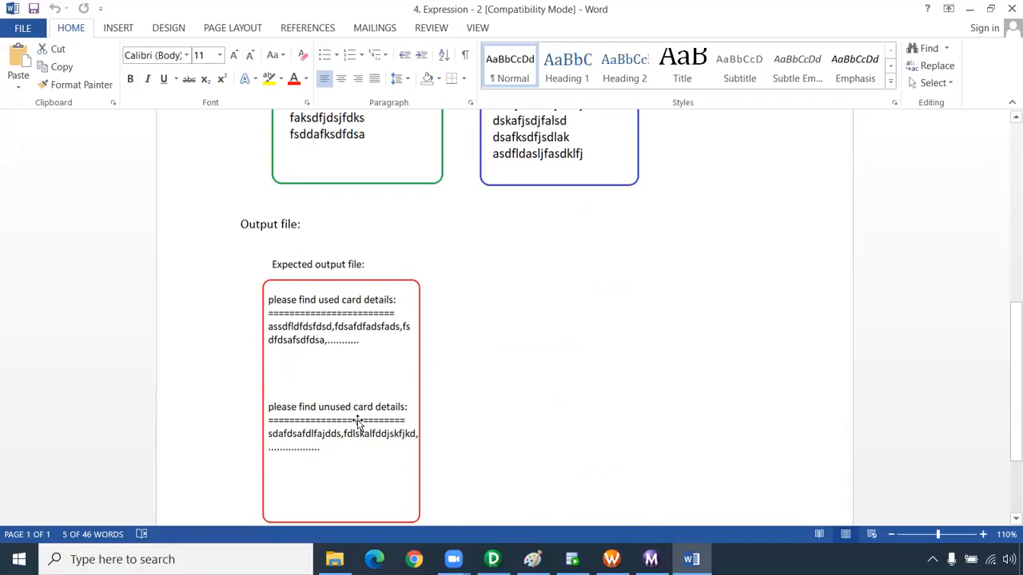
Compare the individual records in the two input files with the comma-separated used and unused sections of the expected output
{"action": "scroll", "coordinate": [480, 376], "scroll_direction": "up", "scroll_amount": 8}
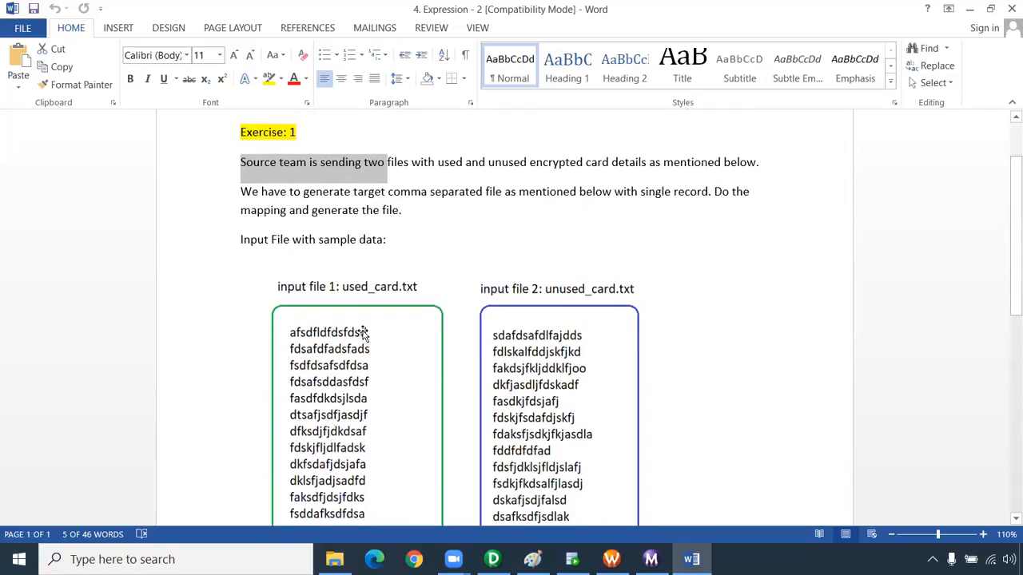
{"action": "scroll", "coordinate": [418, 392], "scroll_direction": "down", "scroll_amount": 1}
{"action": "scroll", "coordinate": [419, 391], "scroll_direction": "down", "scroll_amount": 2}
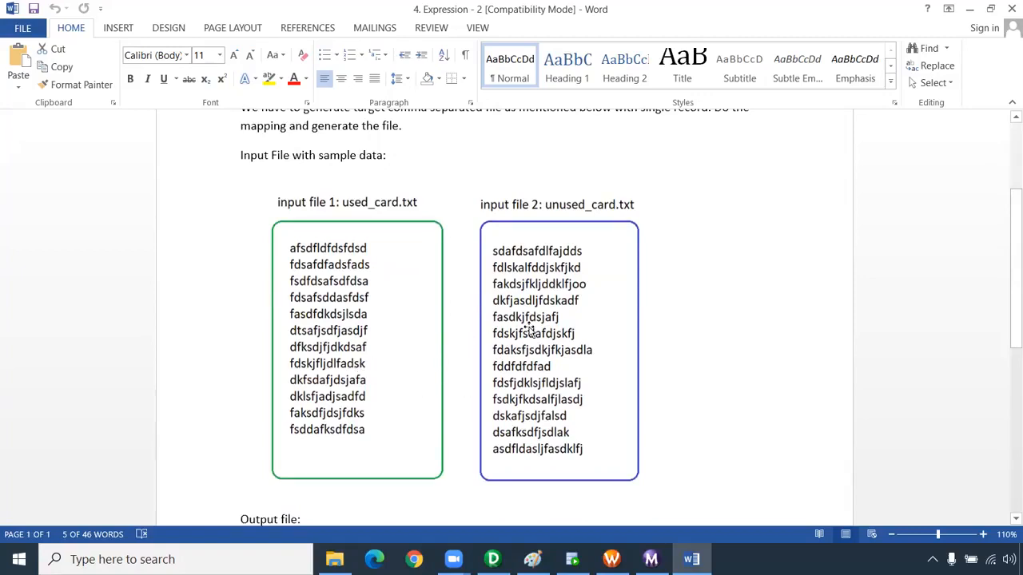
{"action": "scroll", "coordinate": [534, 426], "scroll_direction": "down", "scroll_amount": 6}
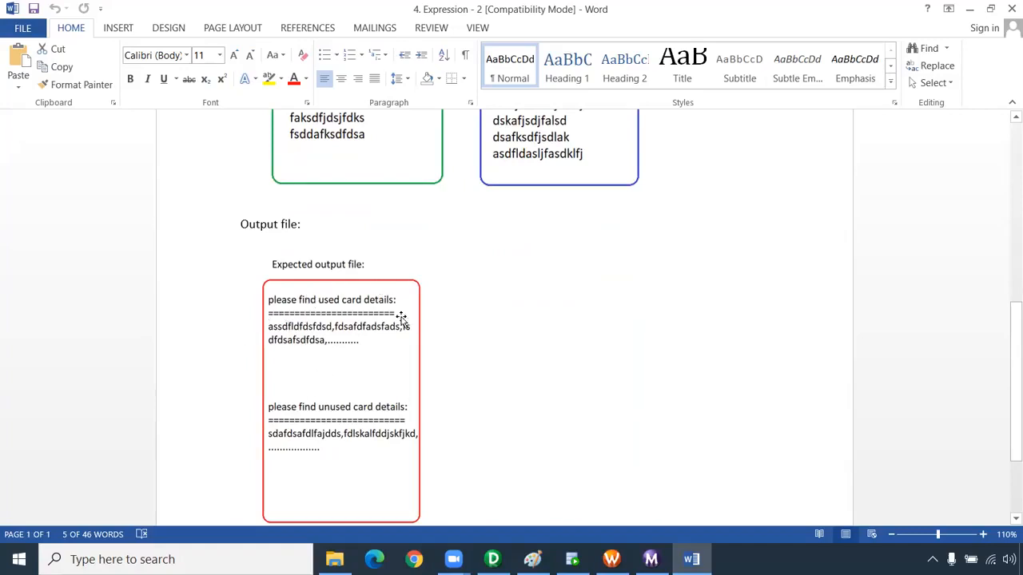
{"action": "scroll", "coordinate": [619, 351], "scroll_direction": "up", "scroll_amount": 5}
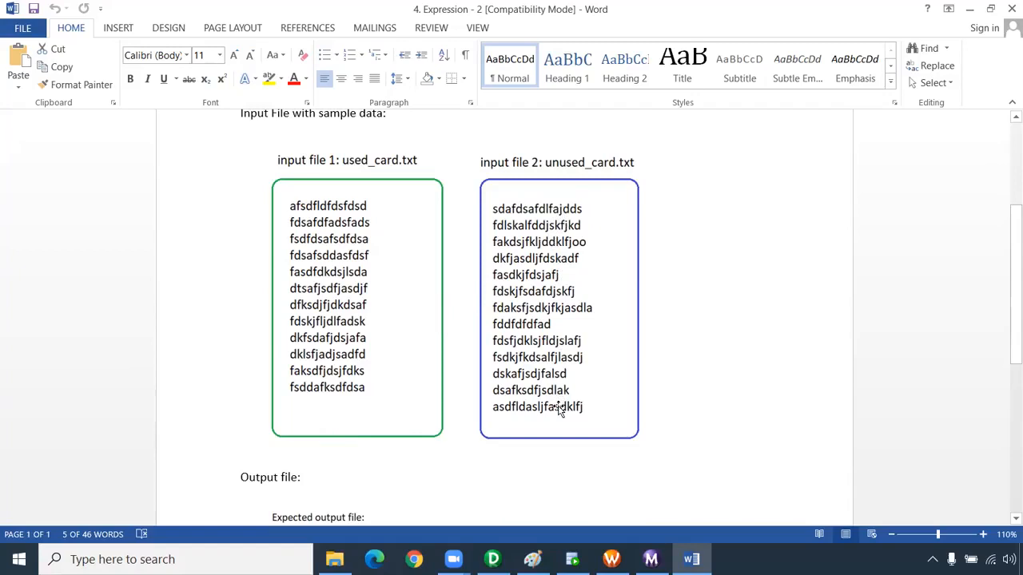
{"action": "scroll", "coordinate": [559, 409], "scroll_direction": "down", "scroll_amount": 5}
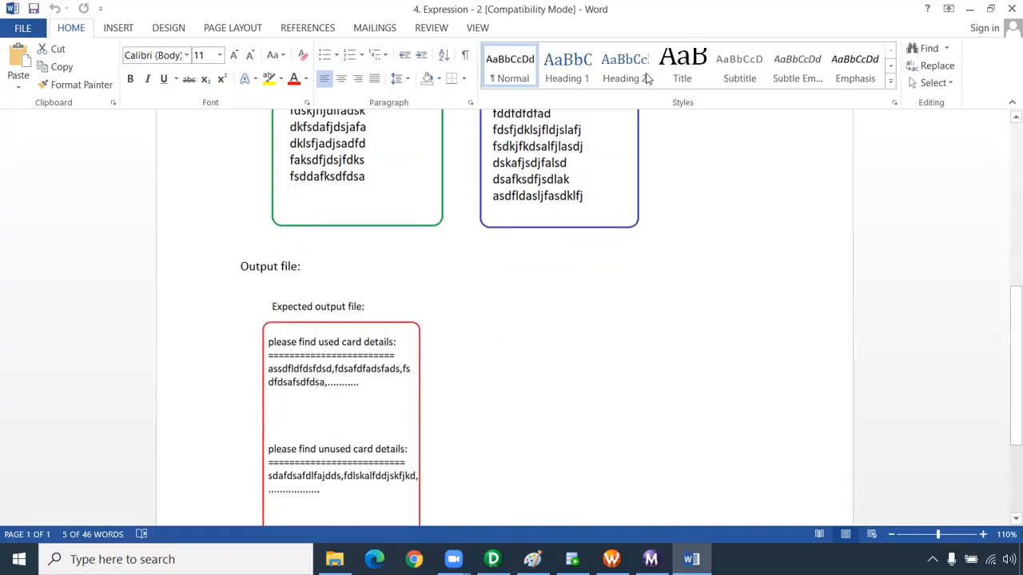
{"action": "scroll", "coordinate": [498, 330], "scroll_direction": "up", "scroll_amount": 9}
Reread the Exercise 1 requirement for a single-record target file and trace both input files to the expected output
{"action": "left_click", "coordinate": [496, 330]}
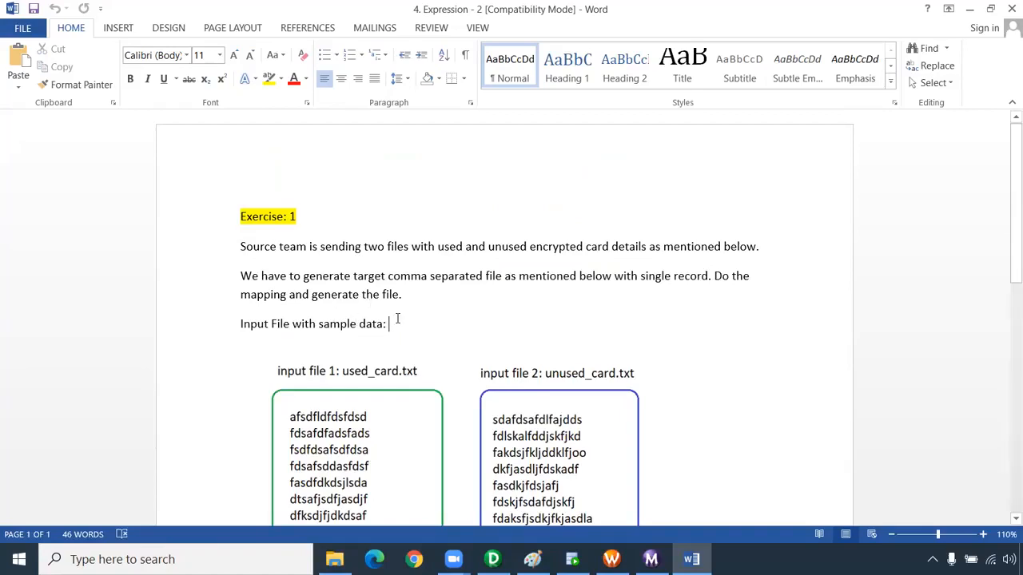
{"action": "left_click_drag", "start_coordinate": [212, 245], "coordinate": [211, 324]}
{"action": "left_click", "coordinate": [469, 212]}
{"action": "scroll", "coordinate": [368, 301], "scroll_direction": "down", "scroll_amount": 5}
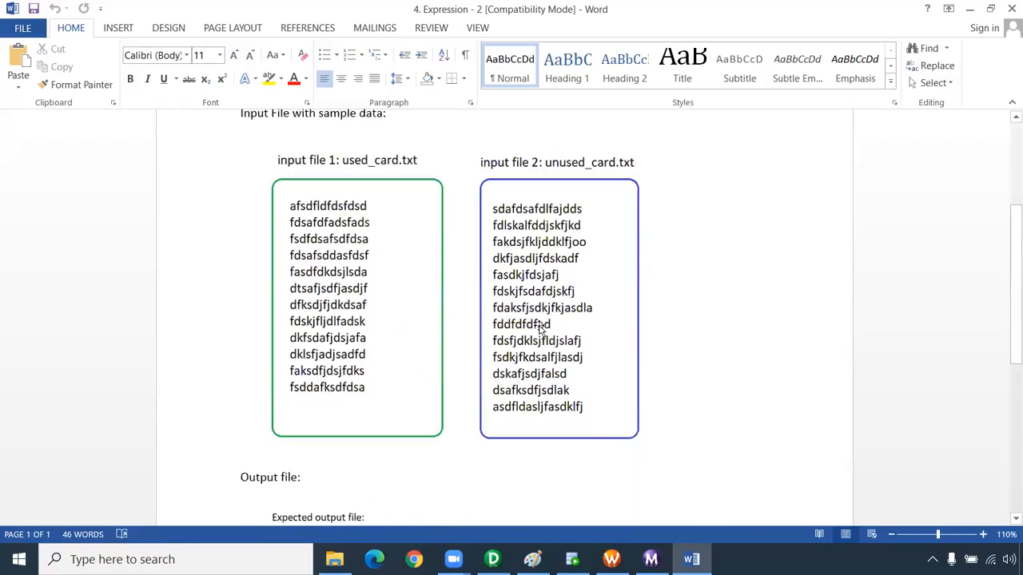
{"action": "scroll", "coordinate": [584, 373], "scroll_direction": "down", "scroll_amount": 7}
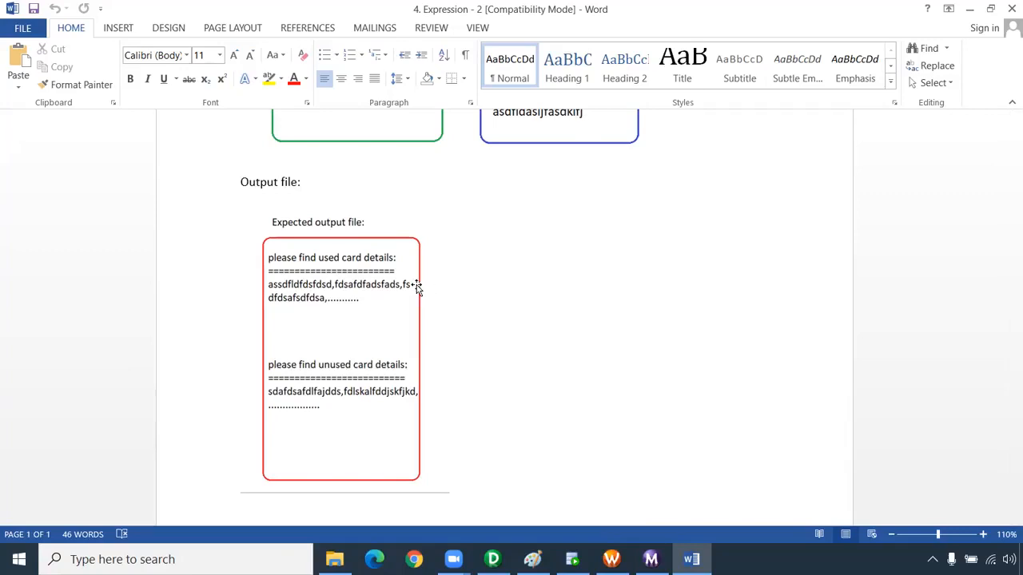
{"action": "scroll", "coordinate": [519, 244], "scroll_direction": "up", "scroll_amount": 3}
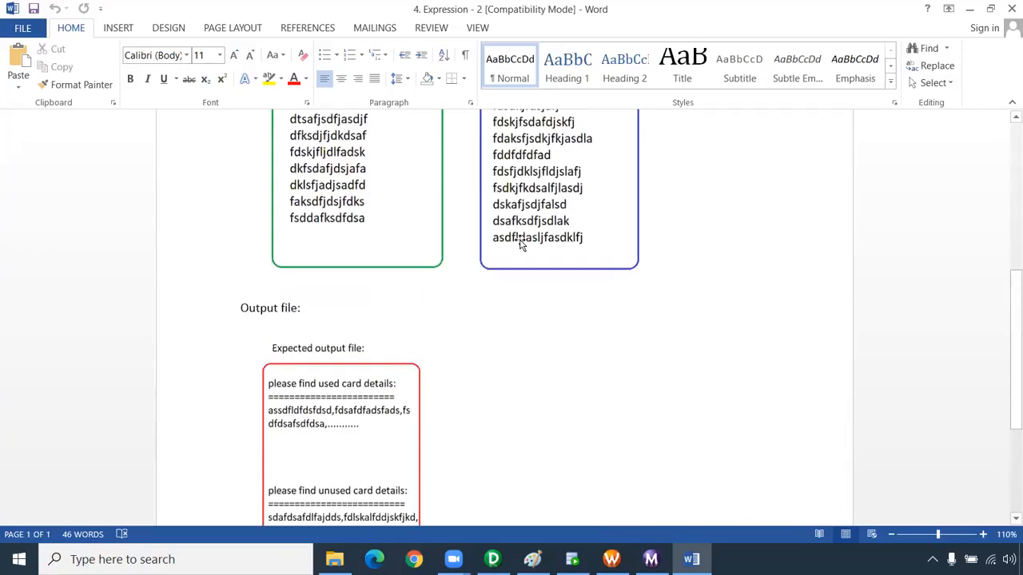
{"action": "scroll", "coordinate": [519, 244], "scroll_direction": "up", "scroll_amount": 5}
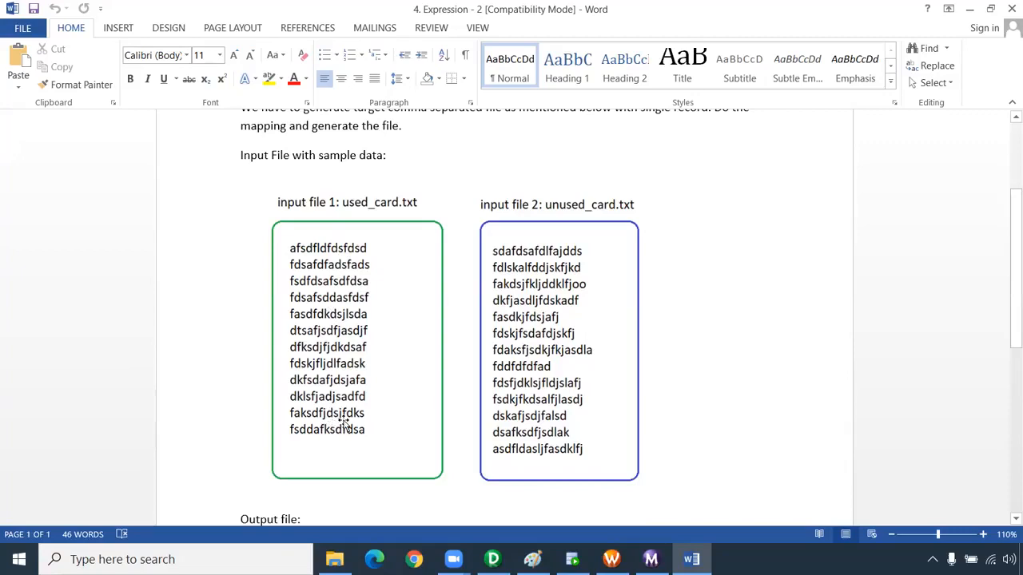
Check the input files picture and the Output file section once more, and close the 4. Expression - 2 document
{"action": "left_click", "coordinate": [532, 366]}
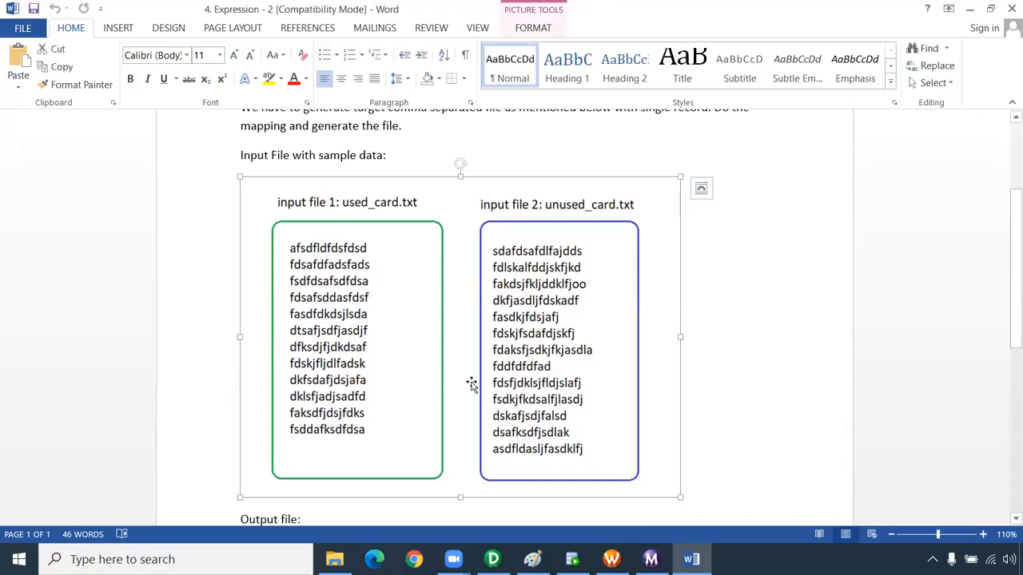
{"action": "scroll", "coordinate": [597, 413], "scroll_direction": "down", "scroll_amount": 5}
{"action": "scroll", "coordinate": [529, 421], "scroll_direction": "down", "scroll_amount": 3}
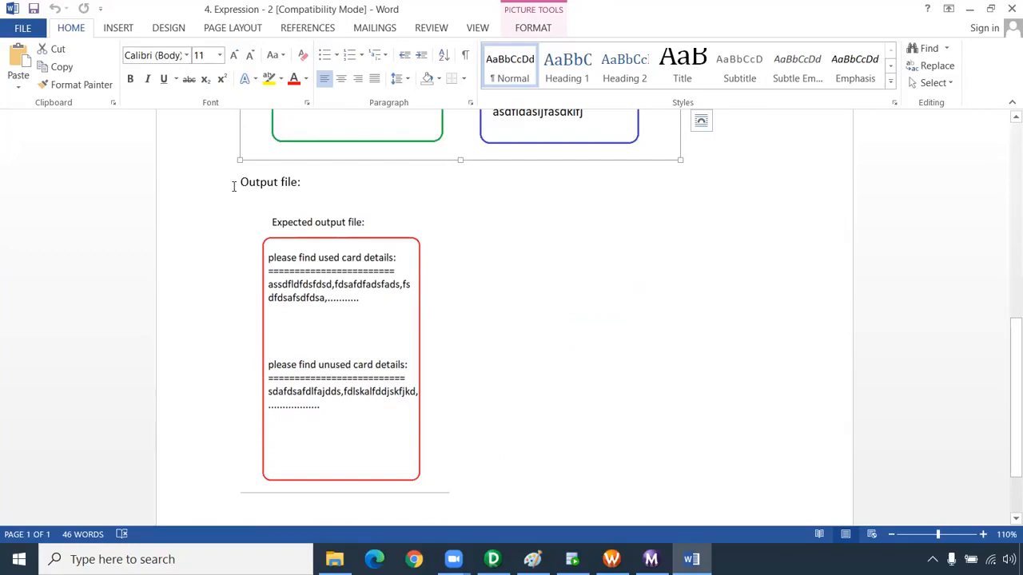
{"action": "left_click", "coordinate": [1012, 8]}
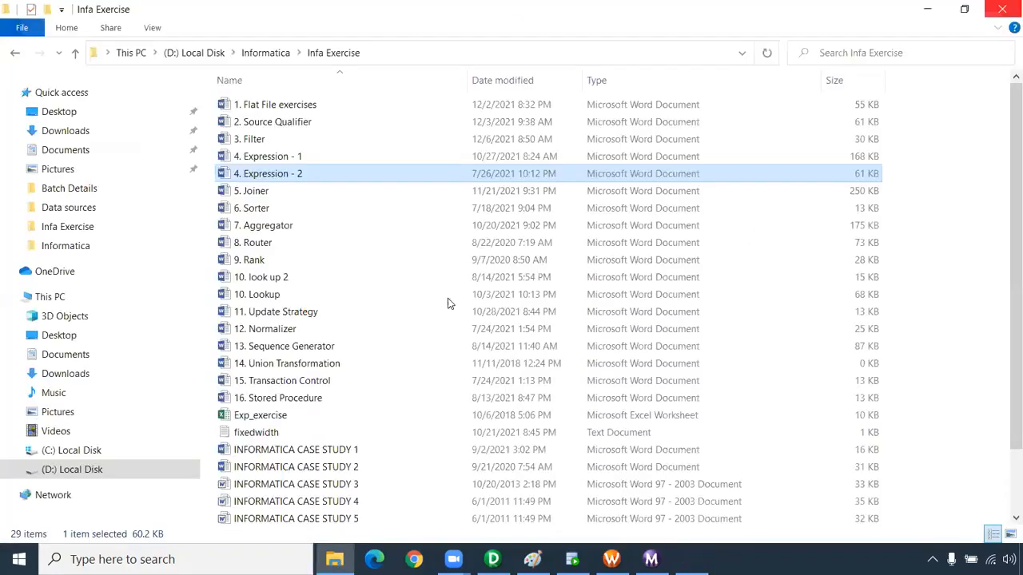
Look through the two Expression exercise documents and the INFORMATICA CASE STUDY 1 to 5 documents listed in the Infa Exercise folder
{"action": "left_click", "coordinate": [289, 160]}
{"action": "left_click", "coordinate": [286, 175]}
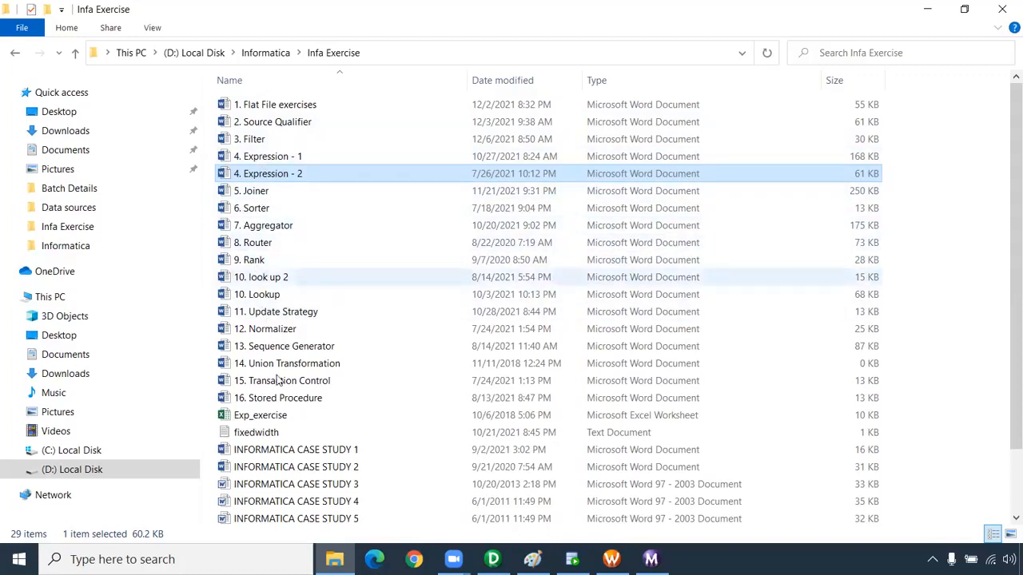
{"action": "scroll", "coordinate": [280, 384], "scroll_direction": "down", "scroll_amount": 2}
{"action": "left_click", "coordinate": [324, 379]}
{"action": "left_click", "coordinate": [334, 397]}
{"action": "left_click", "coordinate": [340, 412]}
{"action": "left_click", "coordinate": [342, 447]}
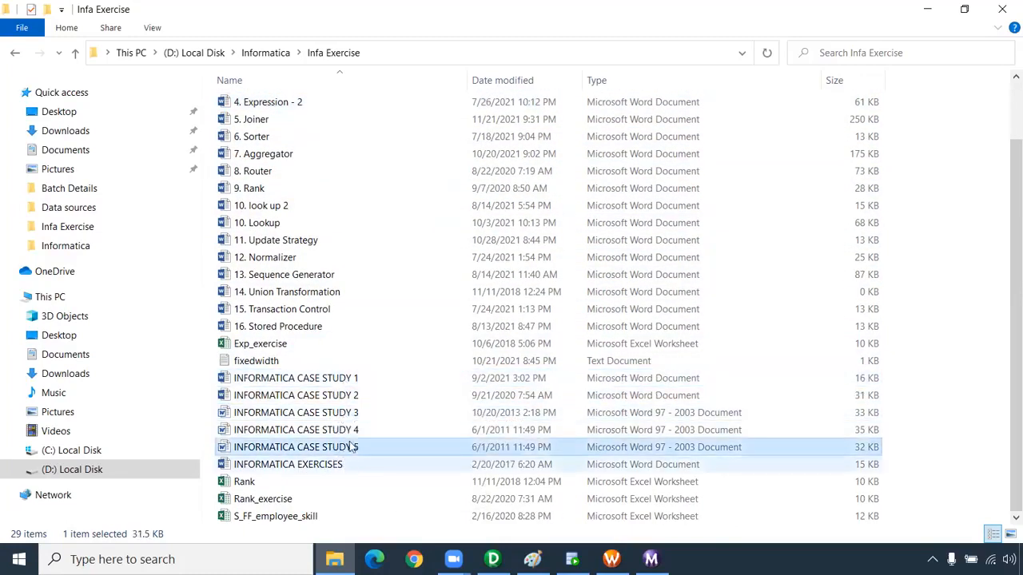
{"action": "left_click", "coordinate": [354, 395]}
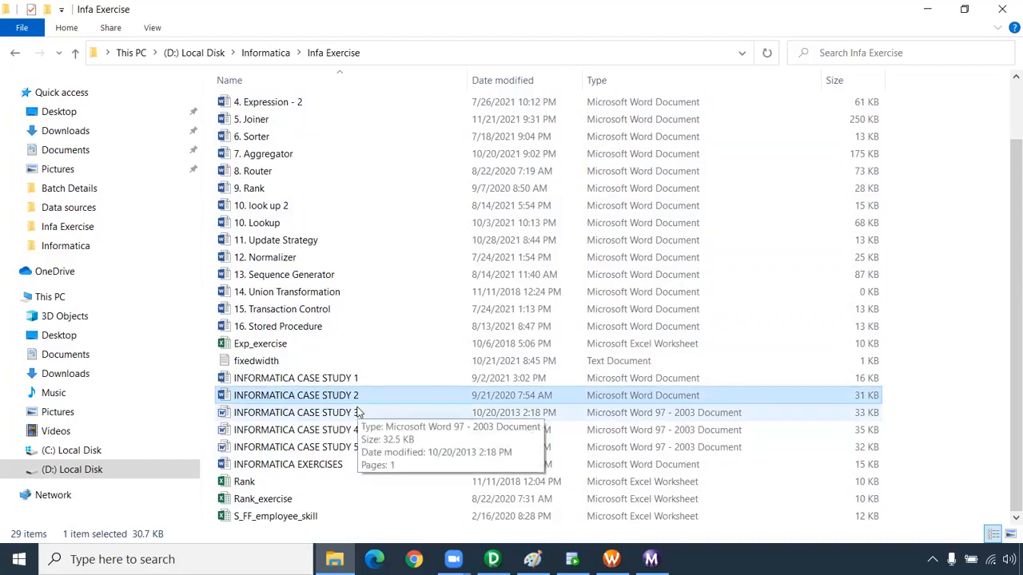
{"action": "scroll", "coordinate": [358, 413], "scroll_direction": "up", "scroll_amount": 2}
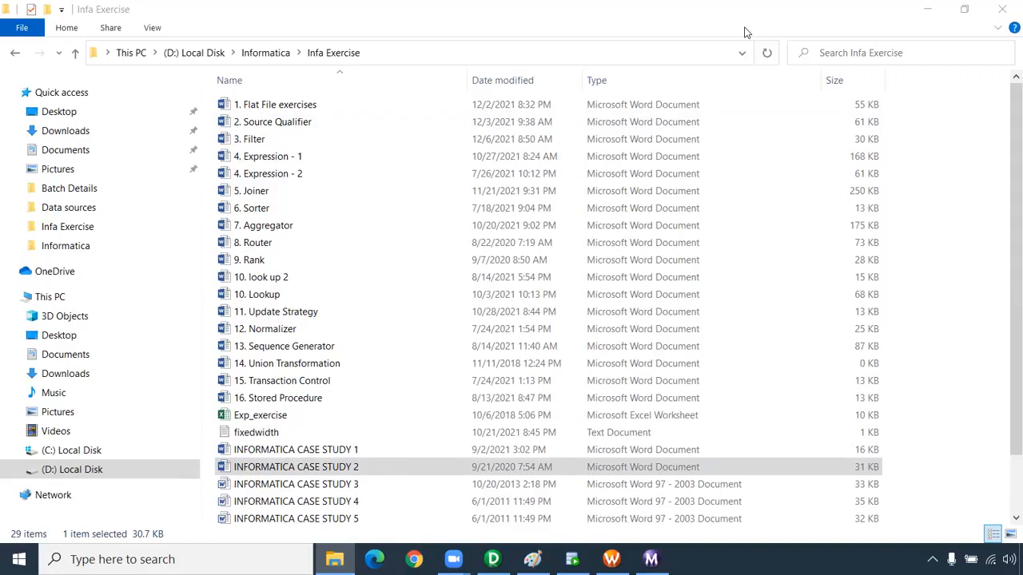
Select all the exercise documents from 1. Flat File exercises through 9. Rank in the Infa Exercise folder
{"action": "left_click", "coordinate": [280, 261]}
{"action": "left_click", "coordinate": [268, 125], "text": "shift"}
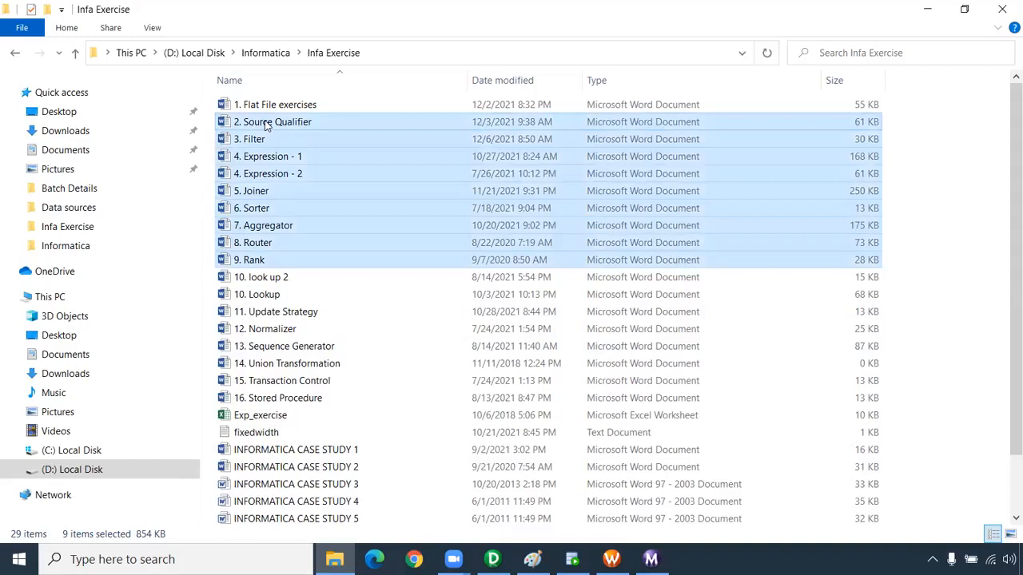
{"action": "left_click", "coordinate": [298, 105]}
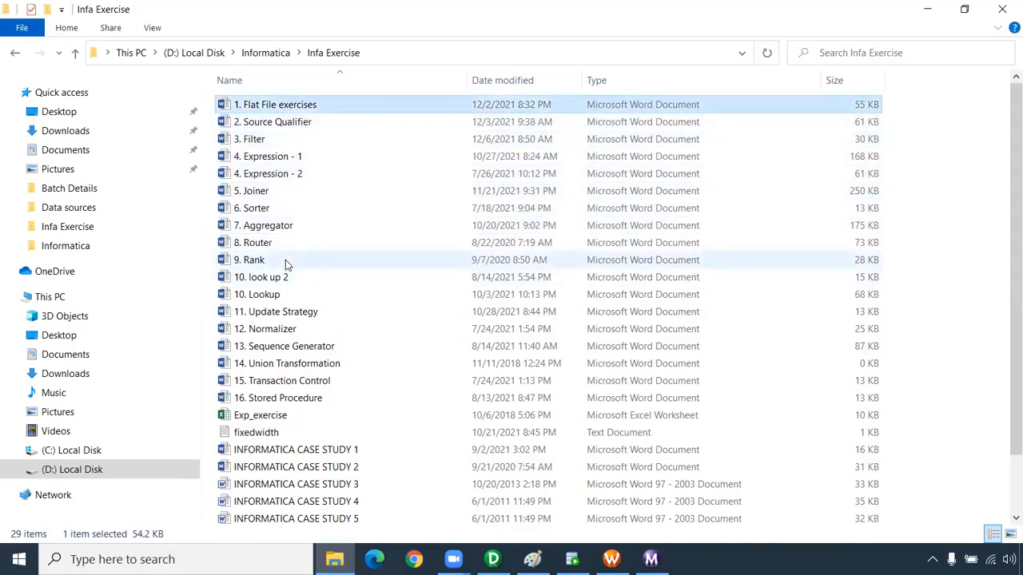
{"action": "left_click", "coordinate": [286, 260], "text": "shift"}
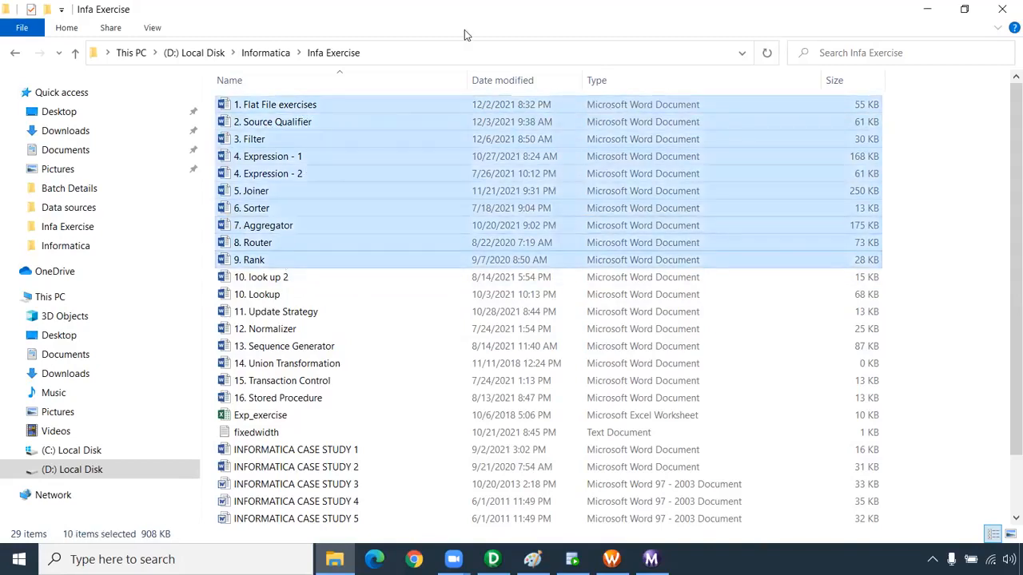